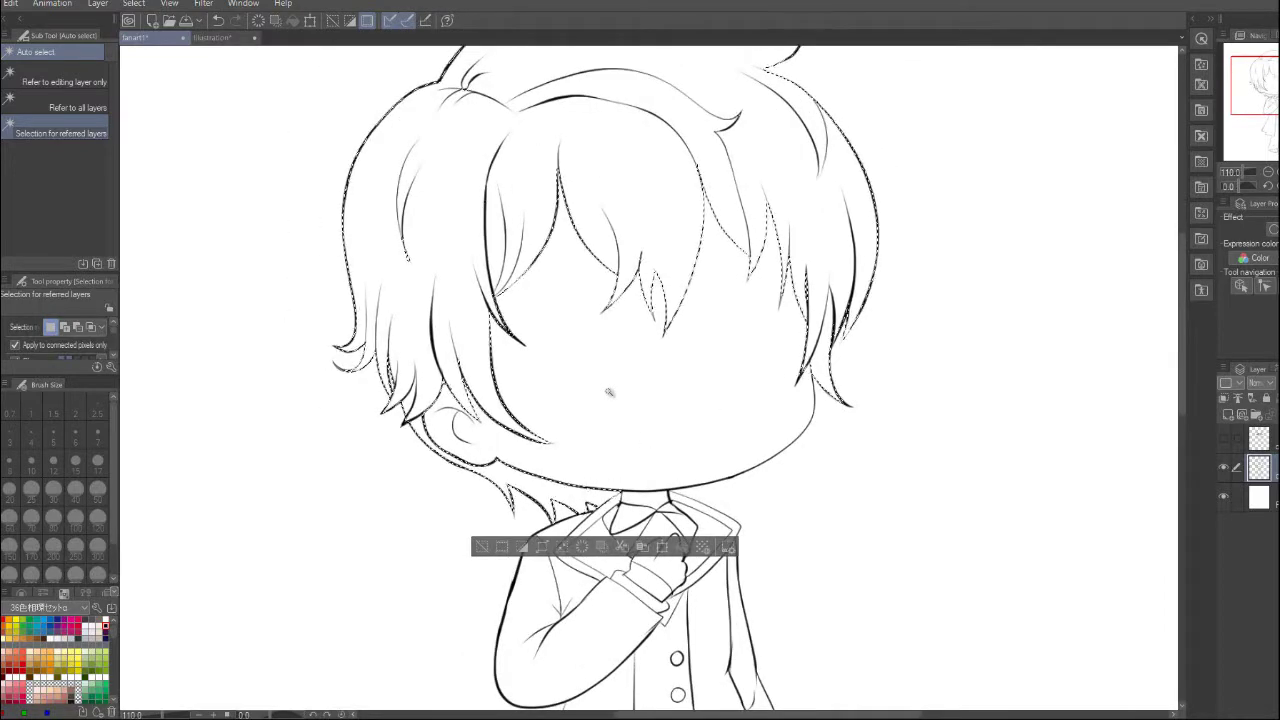
# Sample the light grey from the reference chibi's hair and fill the selected hair area with it beneath the line art
pyautogui.scroll(-3, 609, 392)
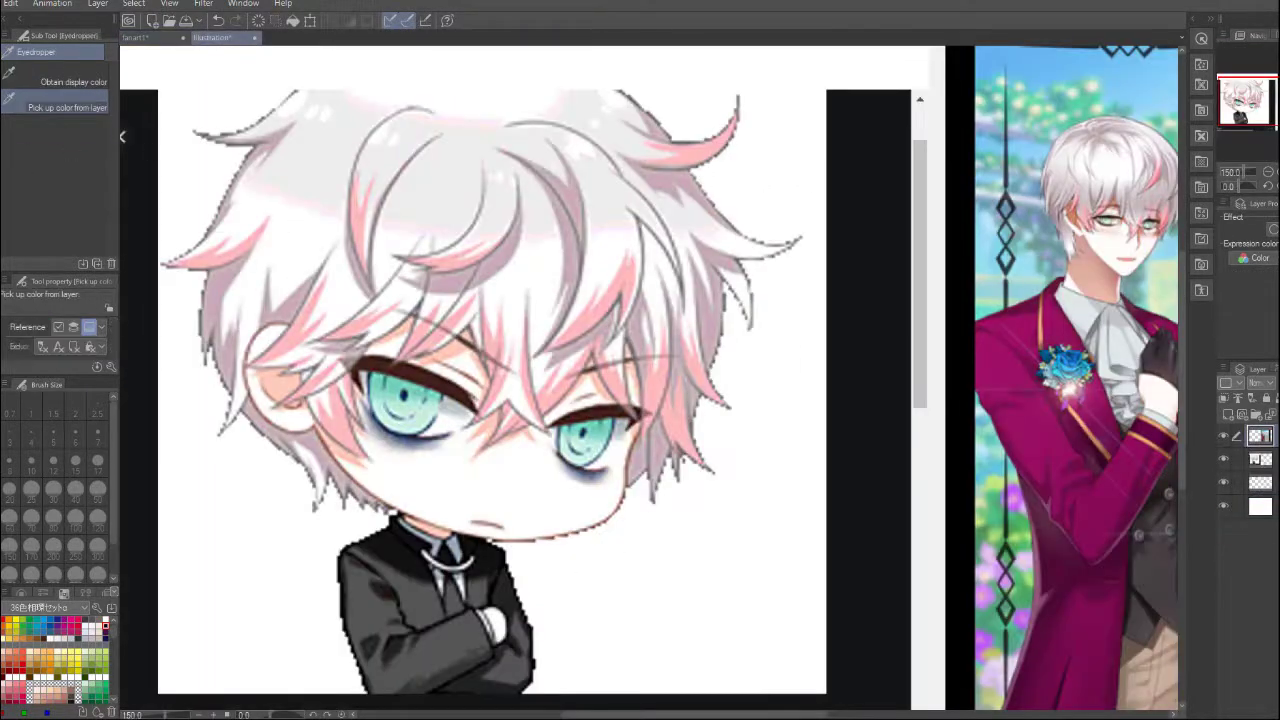
pyautogui.press('g')
pyautogui.click(497, 175)
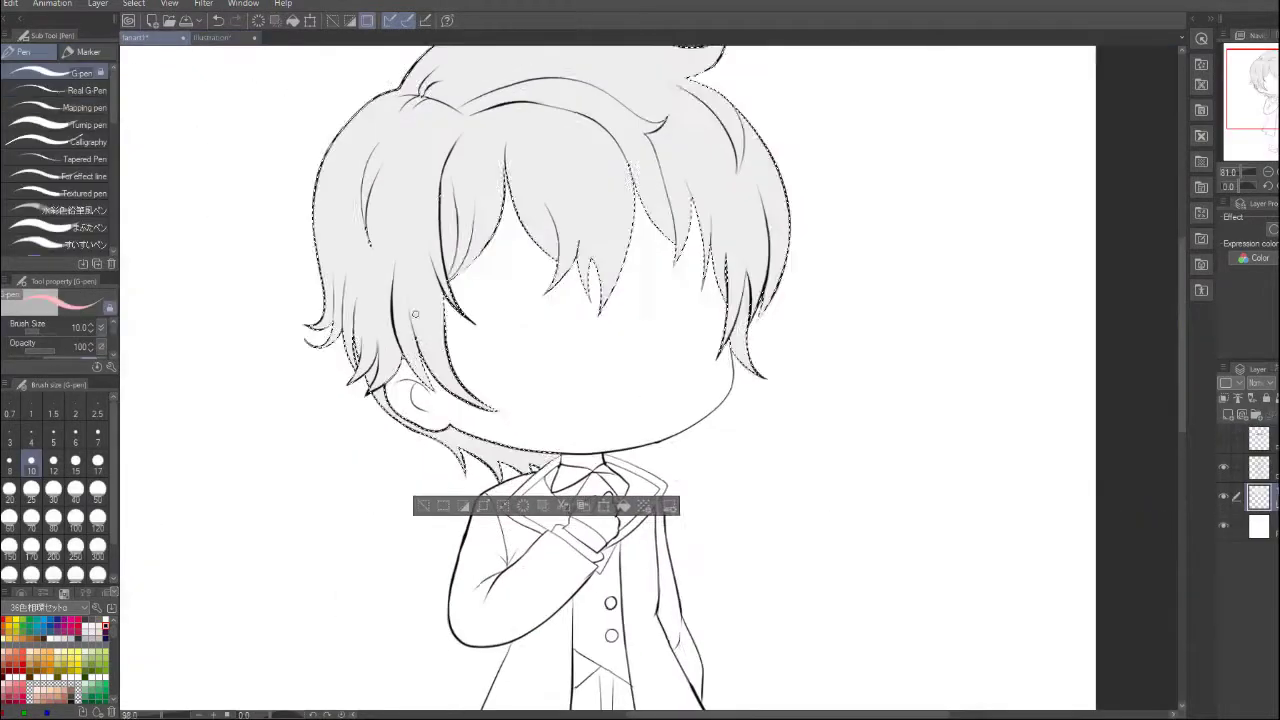
# Paint pink, feathered tips on the fringe, side locks and top flick with the G-pen at size 10
pyautogui.scroll(5, 640, 380)
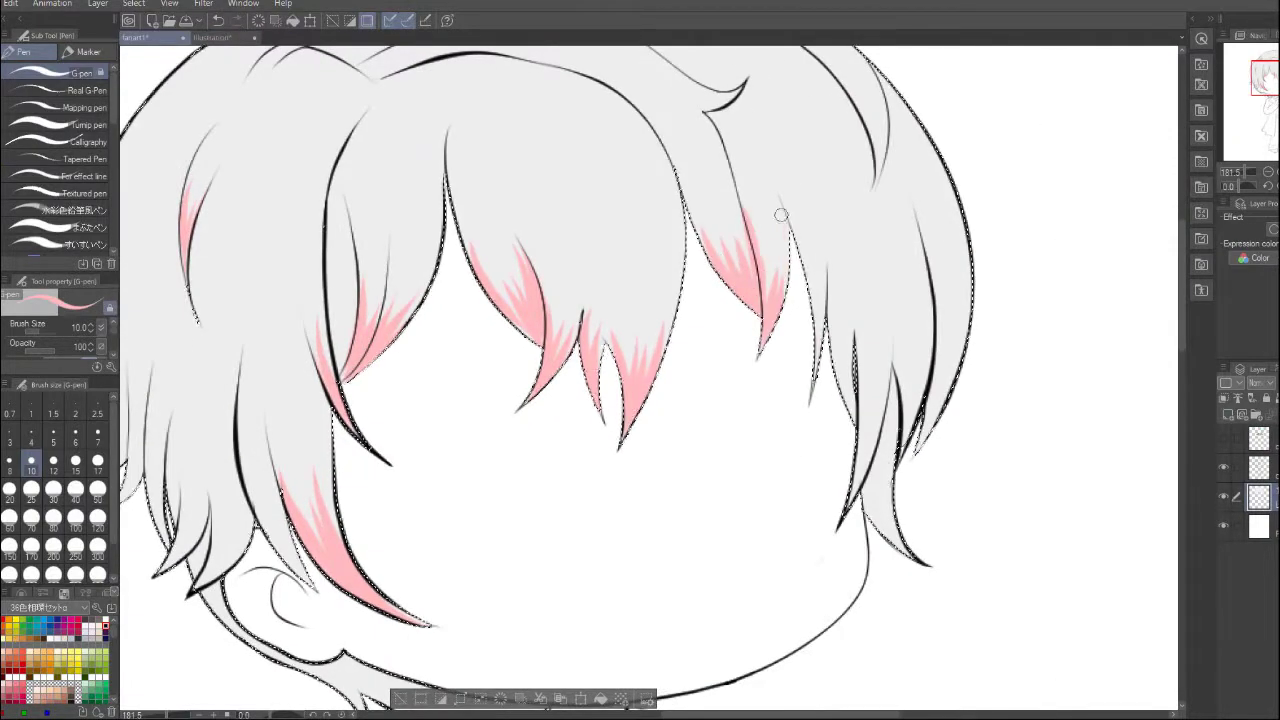
pyautogui.moveTo(780, 214); pyautogui.dragTo(760, 290)
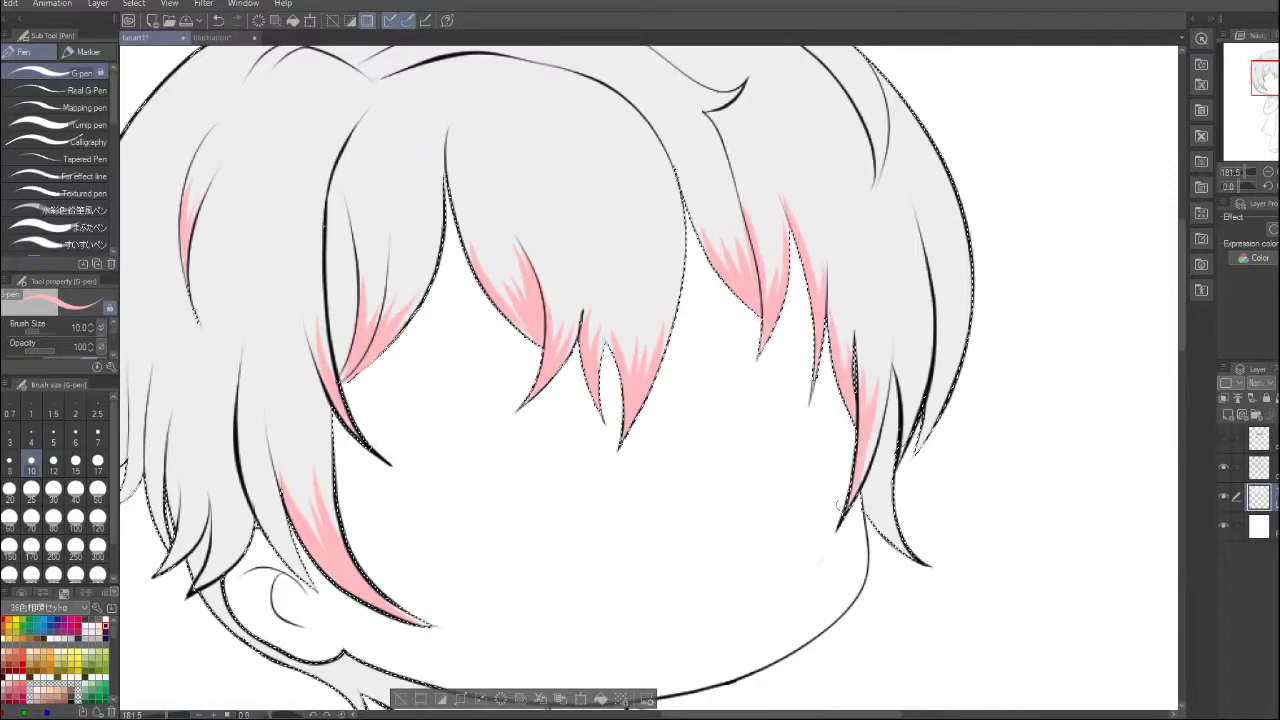
pyautogui.scroll(-4, 838, 505)
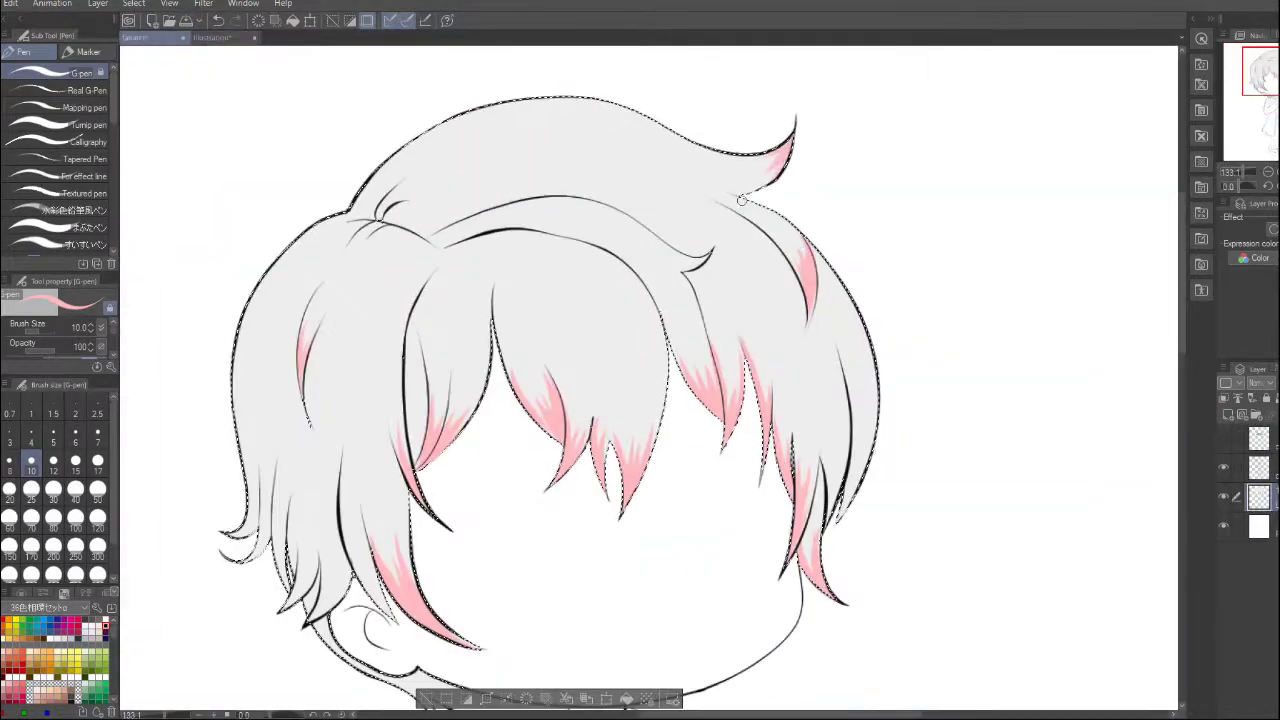
pyautogui.scroll(2, 781, 330)
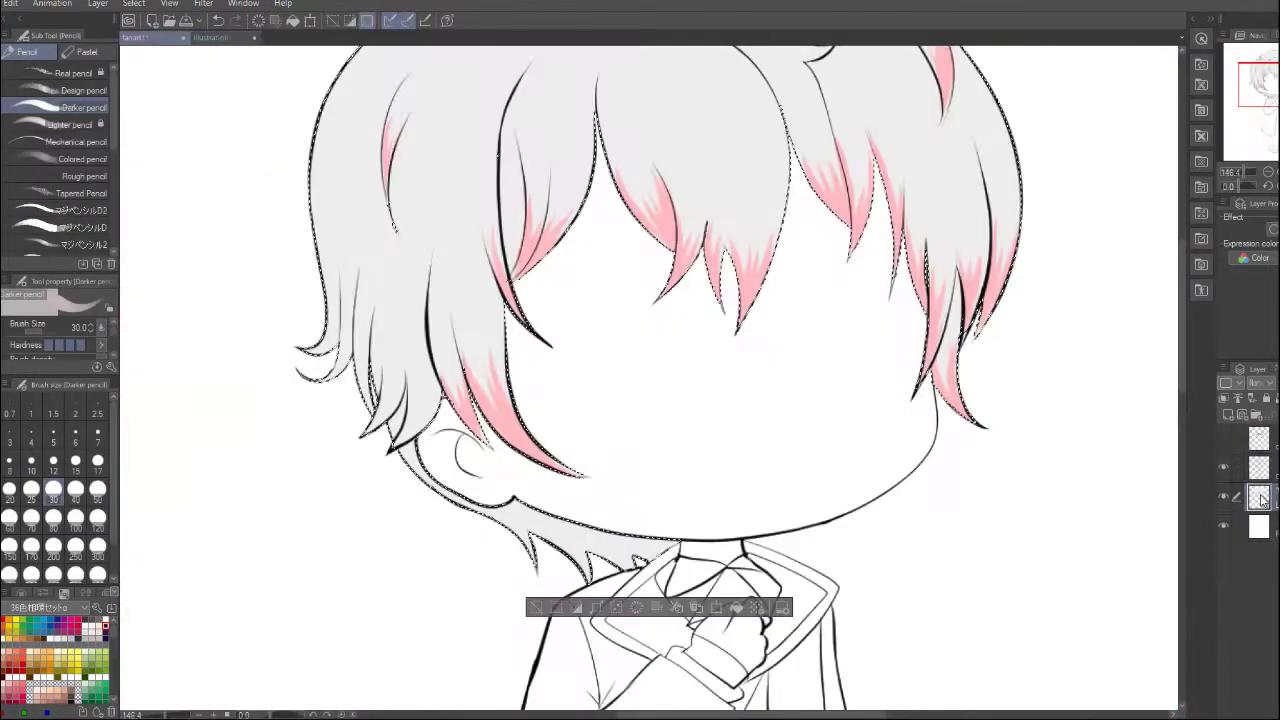
# Set the new clipped hair layer to Multiply and shade the parting and left locks in grey-mauve with Darker pencil at size 17
pyautogui.click(1258, 383)
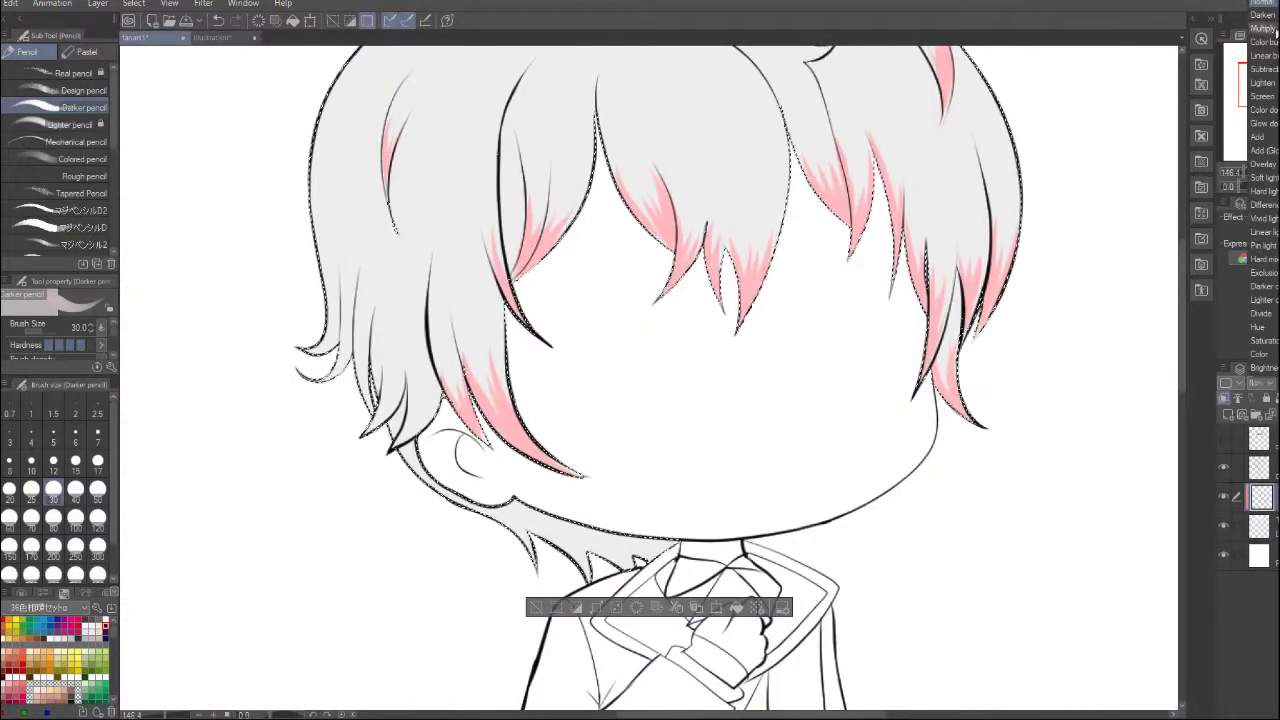
pyautogui.click(1263, 29)
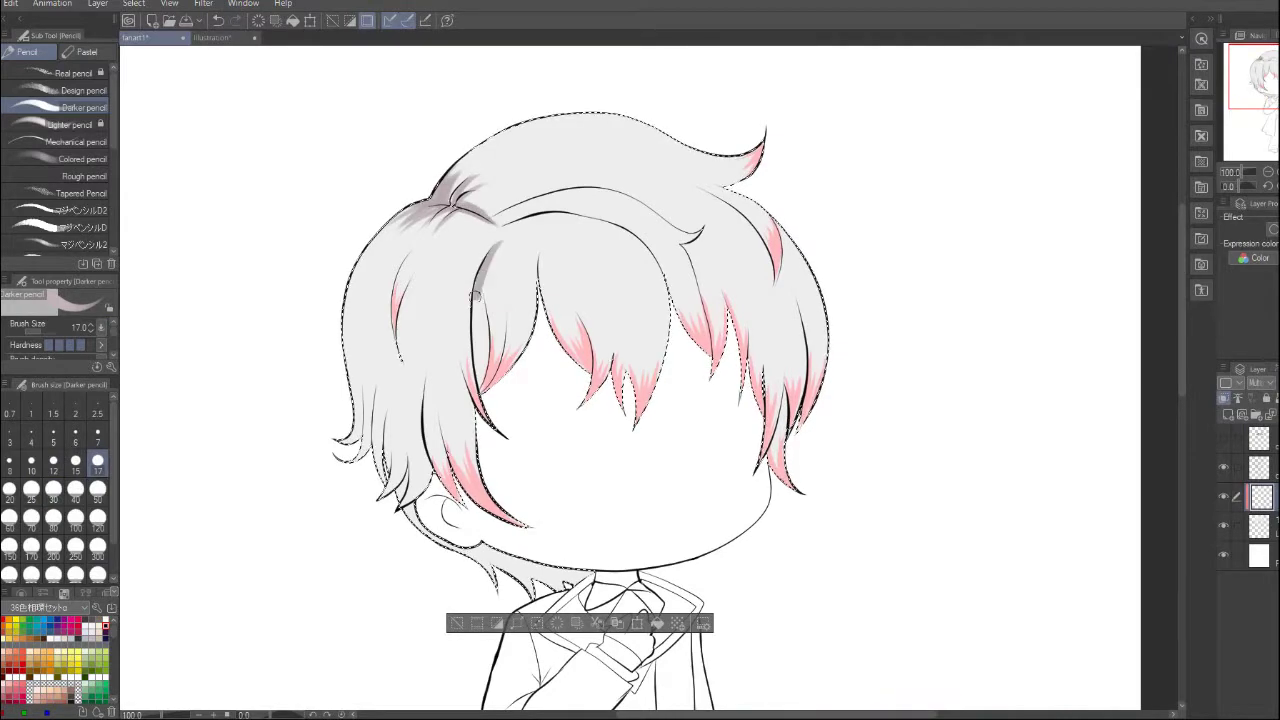
pyautogui.scroll(2, 476, 296)
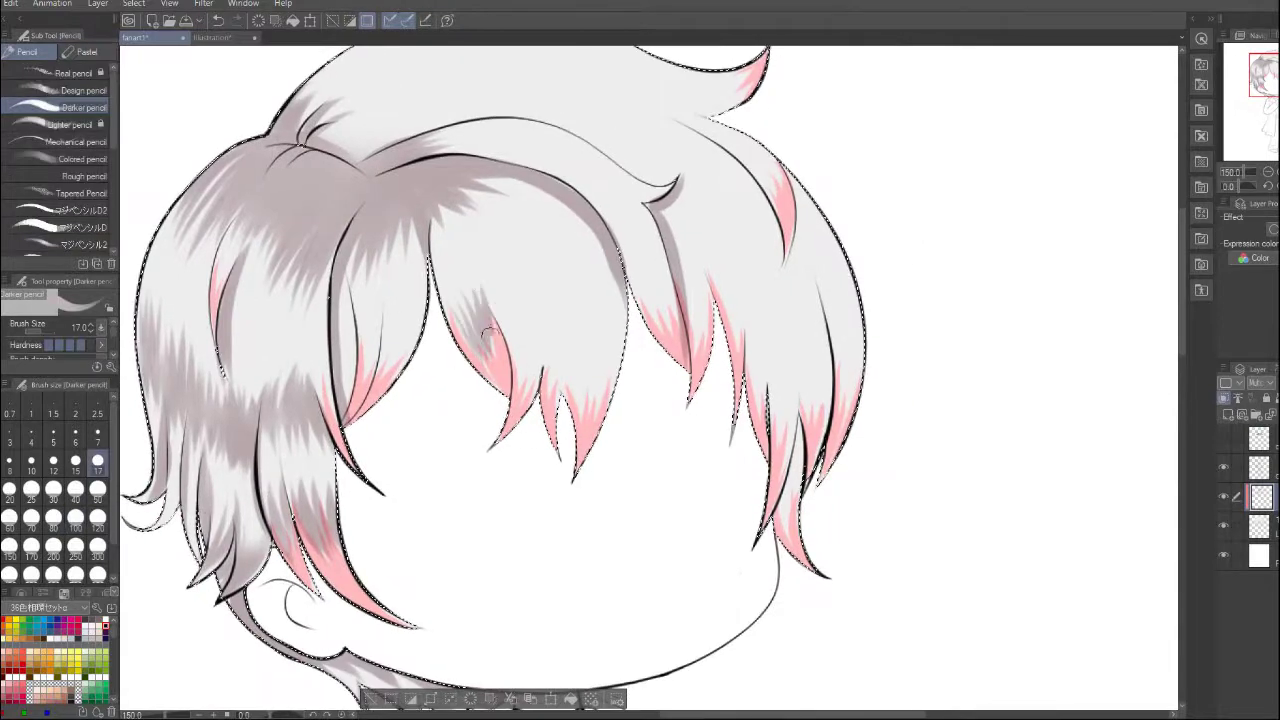
# Shade the lower central fringe and the right-side locks with feathered grey-mauve pencil strokes
pyautogui.moveTo(497, 314); pyautogui.dragTo(548, 290)
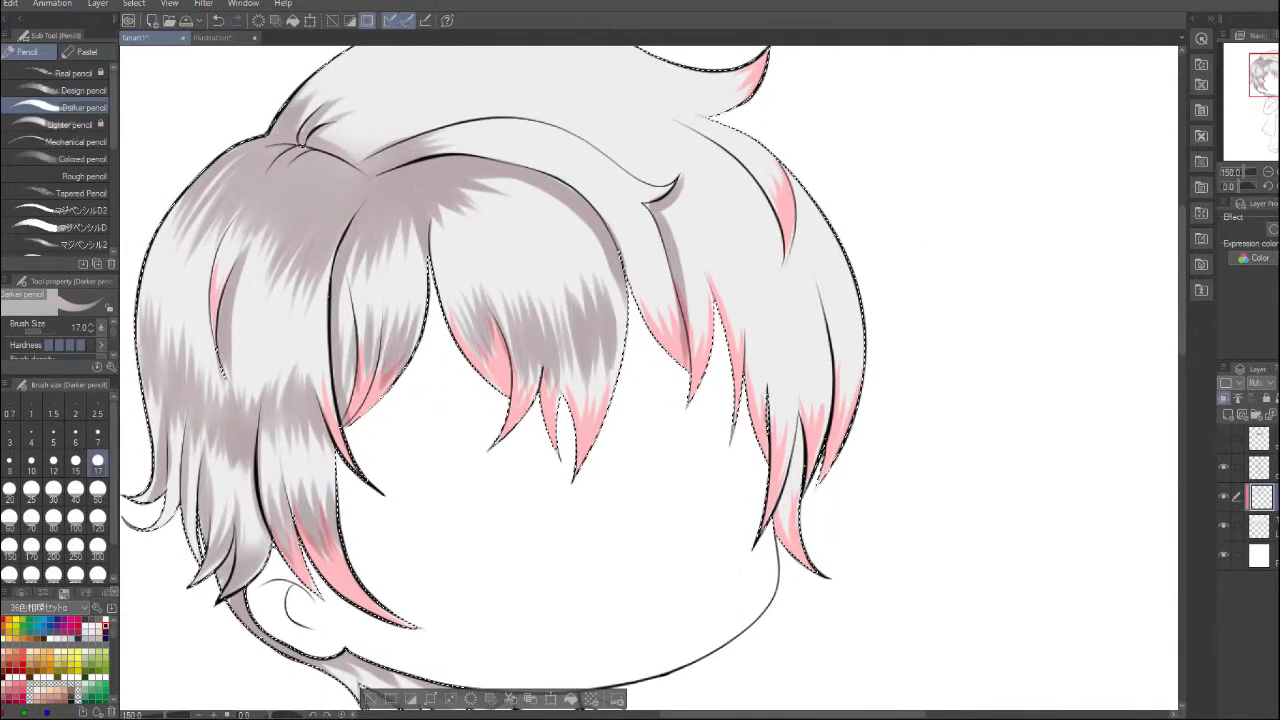
pyautogui.moveTo(721, 187)
pyautogui.mouseDown()
pyautogui.moveTo(811, 286)
pyautogui.moveTo(840, 200)
pyautogui.moveTo(790, 440)
pyautogui.moveTo(830, 330)
pyautogui.mouseUp()
pyautogui.moveTo(836, 405); pyautogui.dragTo(845, 300)
pyautogui.scroll(-4, 845, 300)
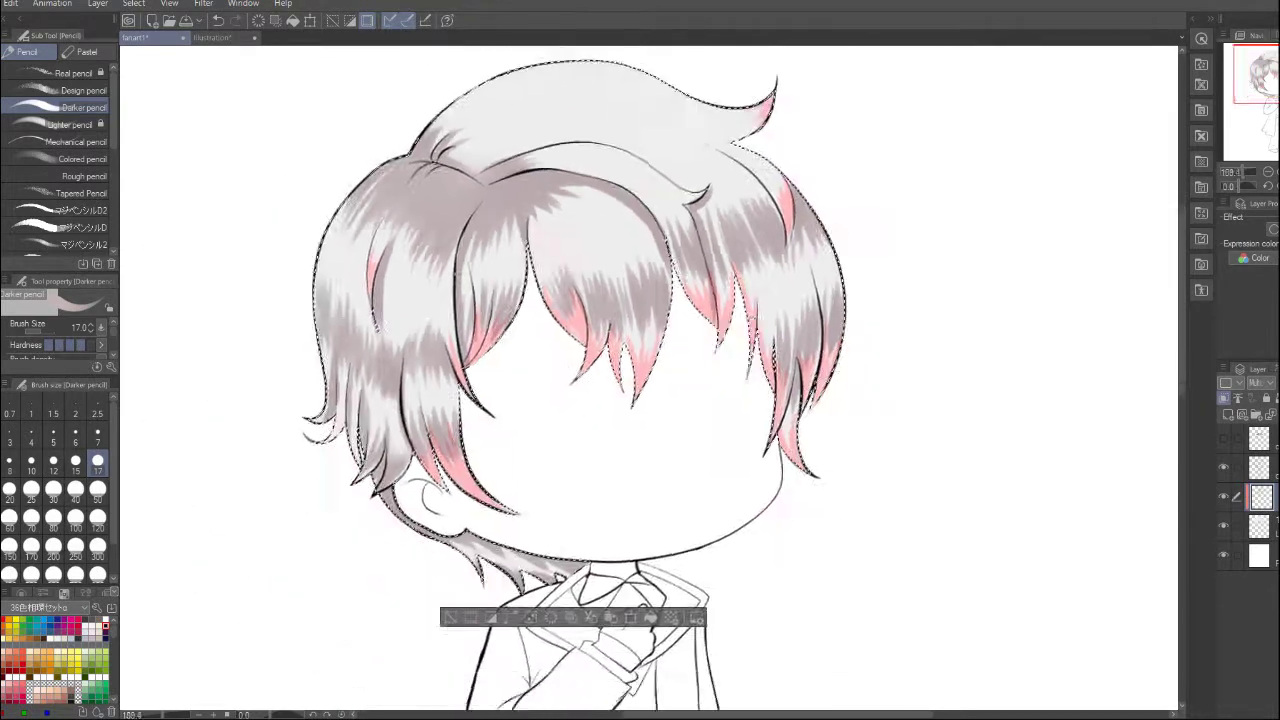
# Shade the crown, the lock above the fringe and the base of the top flick with feathered grey-mauve strokes
pyautogui.scroll(3, 483, 271)
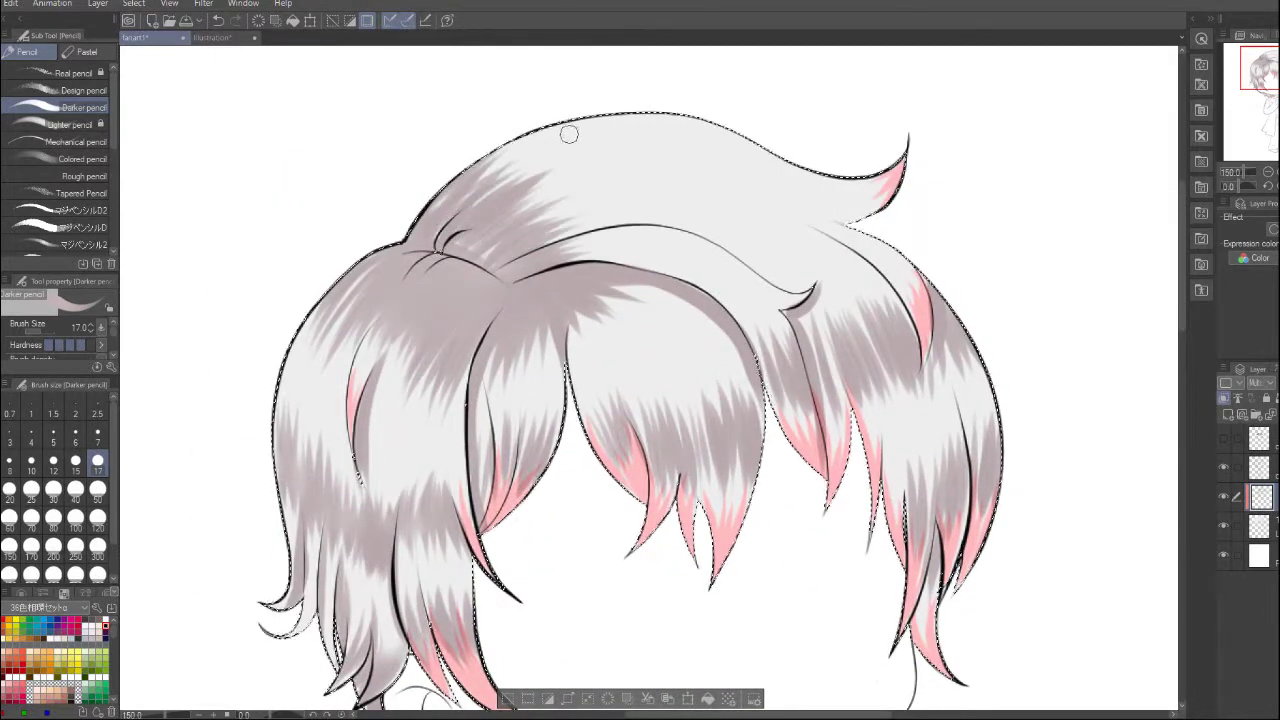
pyautogui.moveTo(697, 341); pyautogui.dragTo(586, 334)
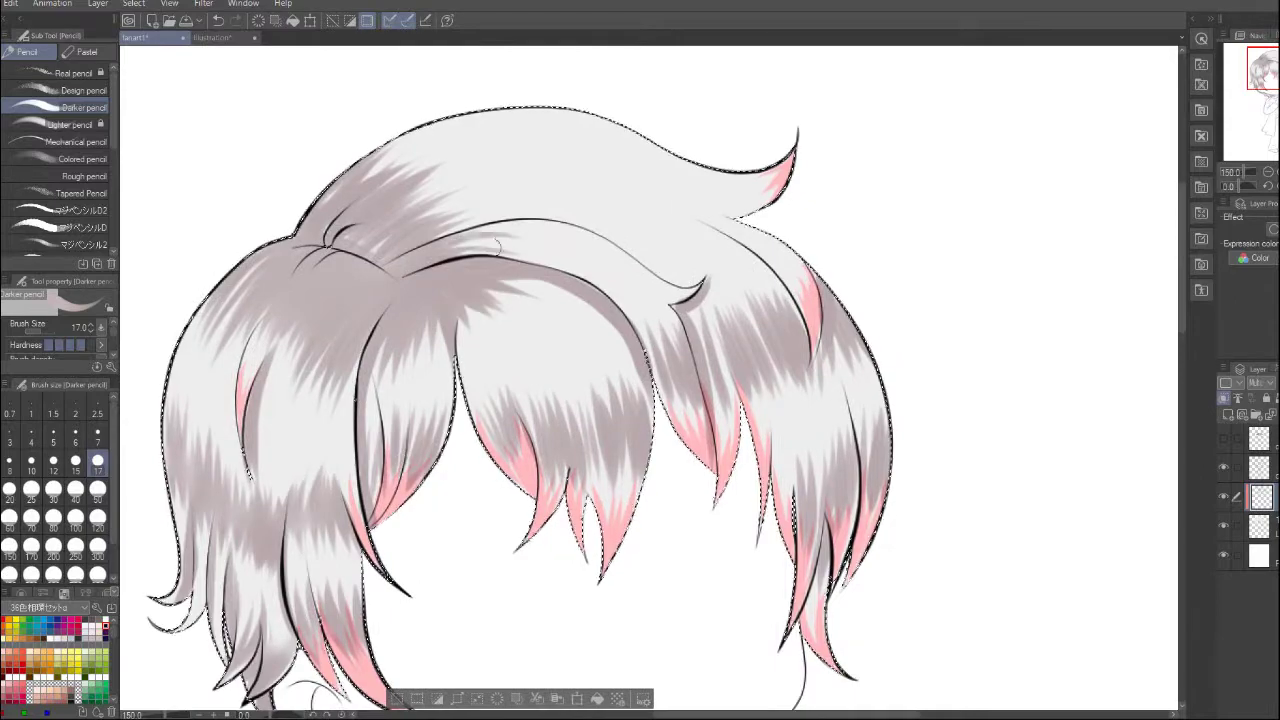
pyautogui.moveTo(592, 233); pyautogui.dragTo(621, 216)
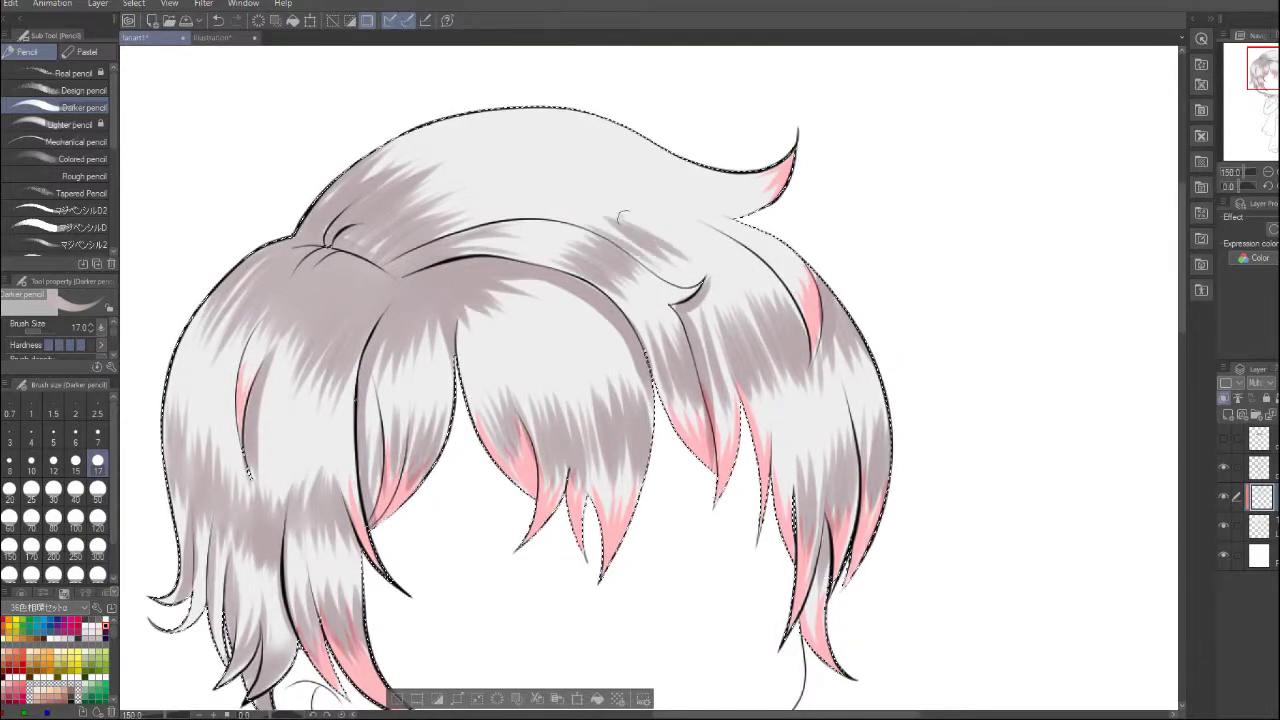
pyautogui.moveTo(560, 135); pyautogui.dragTo(768, 170)
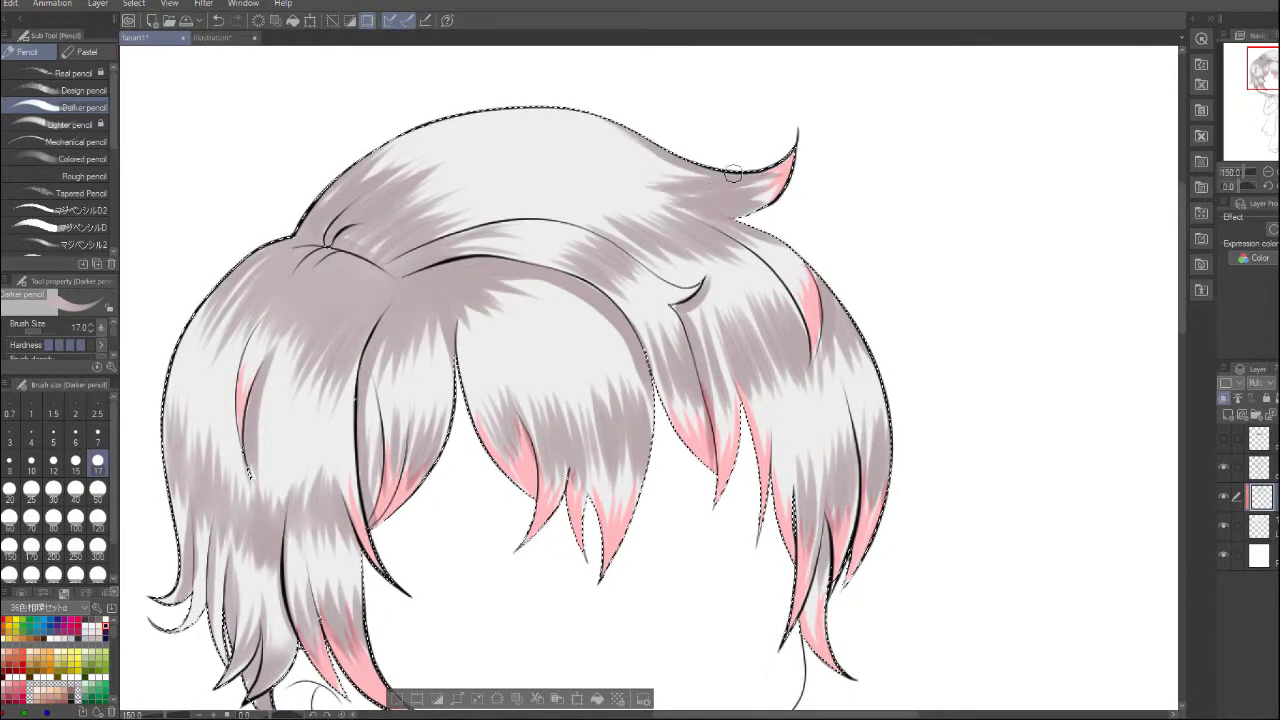
pyautogui.moveTo(505, 112); pyautogui.dragTo(670, 155)
pyautogui.scroll(-2, 565, 177)
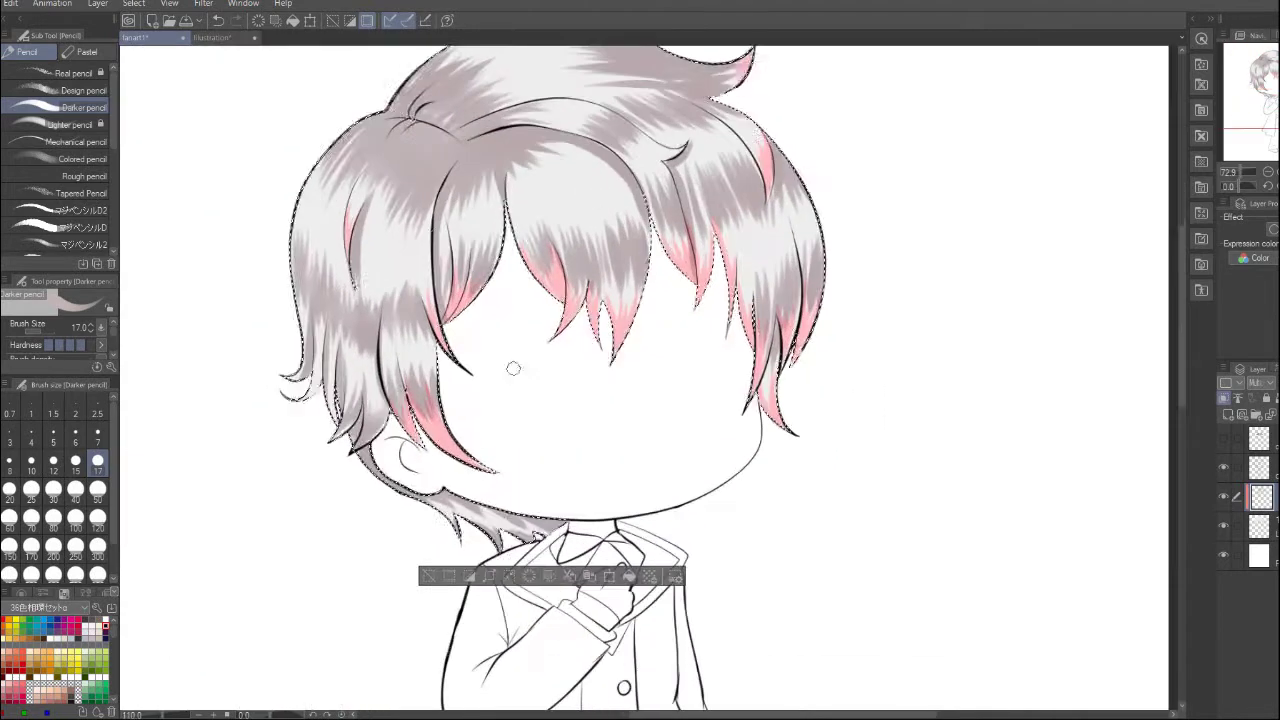
# Soften the hair shading with the Blur tool at size 100
pyautogui.press('j')
pyautogui.scroll(2, 606, 114)
pyautogui.scroll(-2, 620, 380)
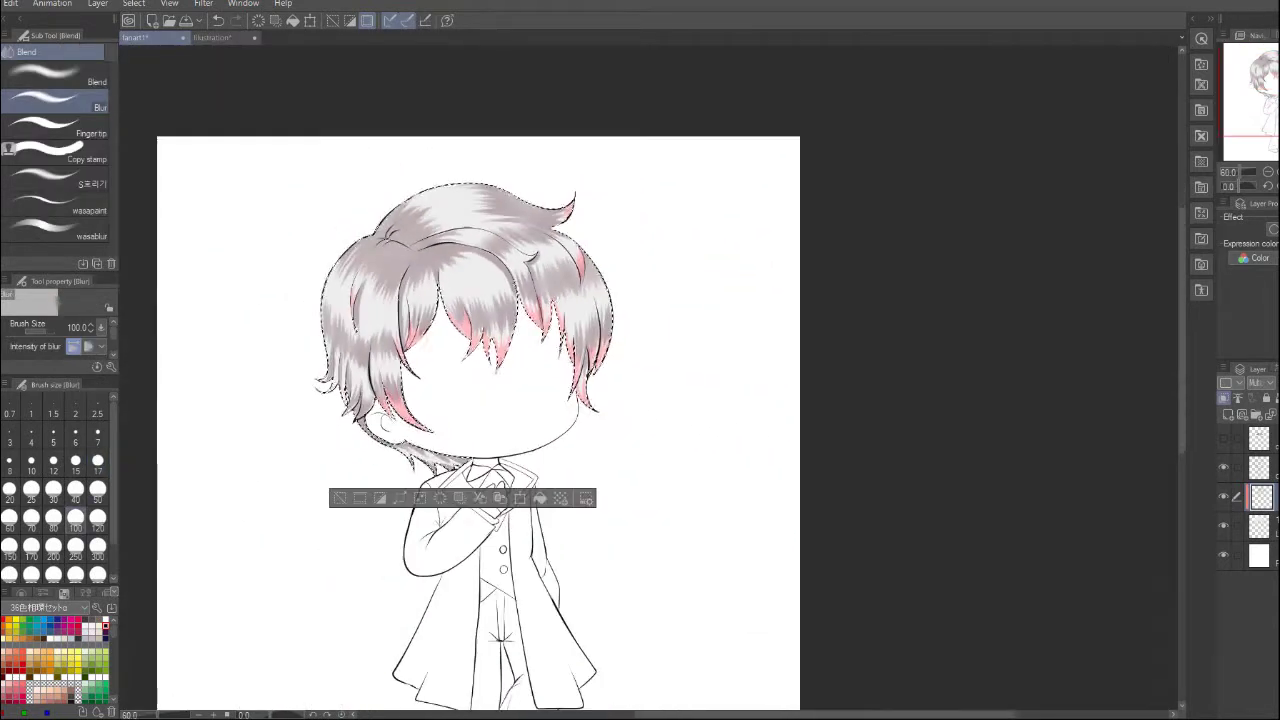
pyautogui.scroll(1, 620, 380)
pyautogui.hotkey('ctrl', 'y')
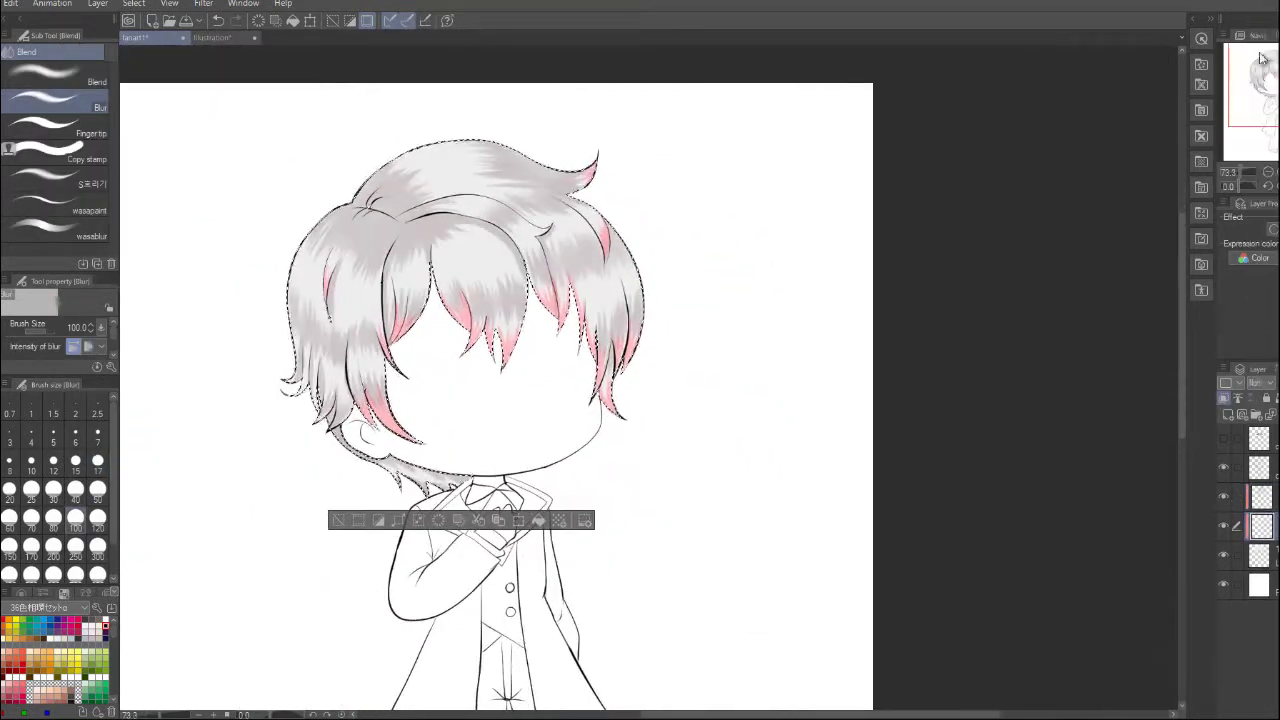
# Draw a darker G-pen shadow along the central fringe's right edge and airbrush a soft size 50 shadow around the parting
pyautogui.press('p')
pyautogui.scroll(3, 351, 257)
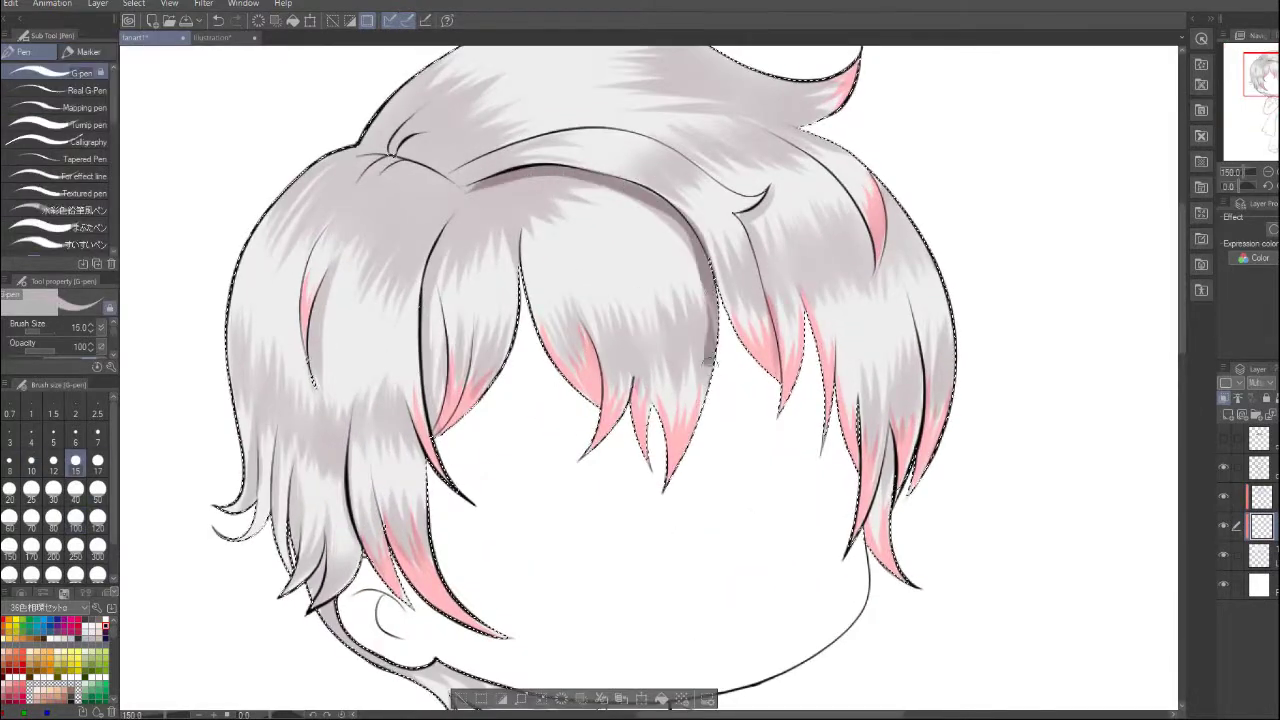
pyautogui.press('b')
pyautogui.moveTo(380, 165); pyautogui.dragTo(460, 185)
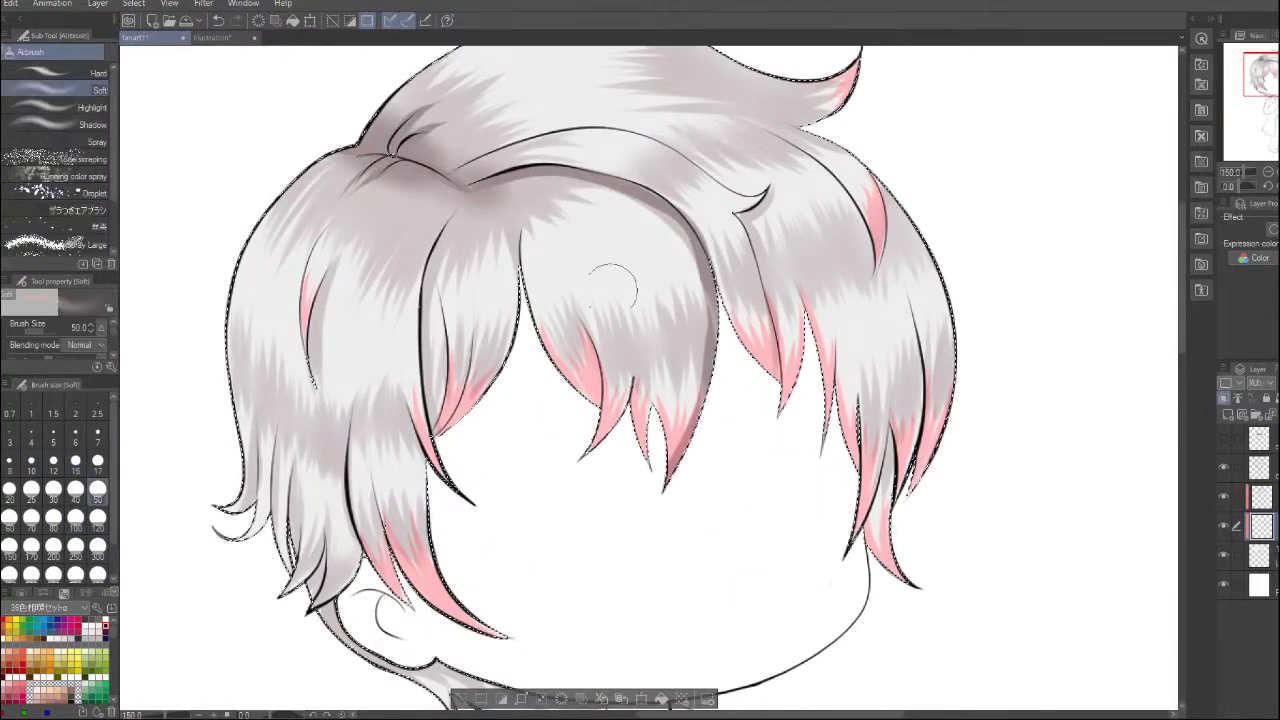
# Draw darker shadows on the left locks, nape hair and left fringe lock with the G-pen at size 10
pyautogui.press('p')
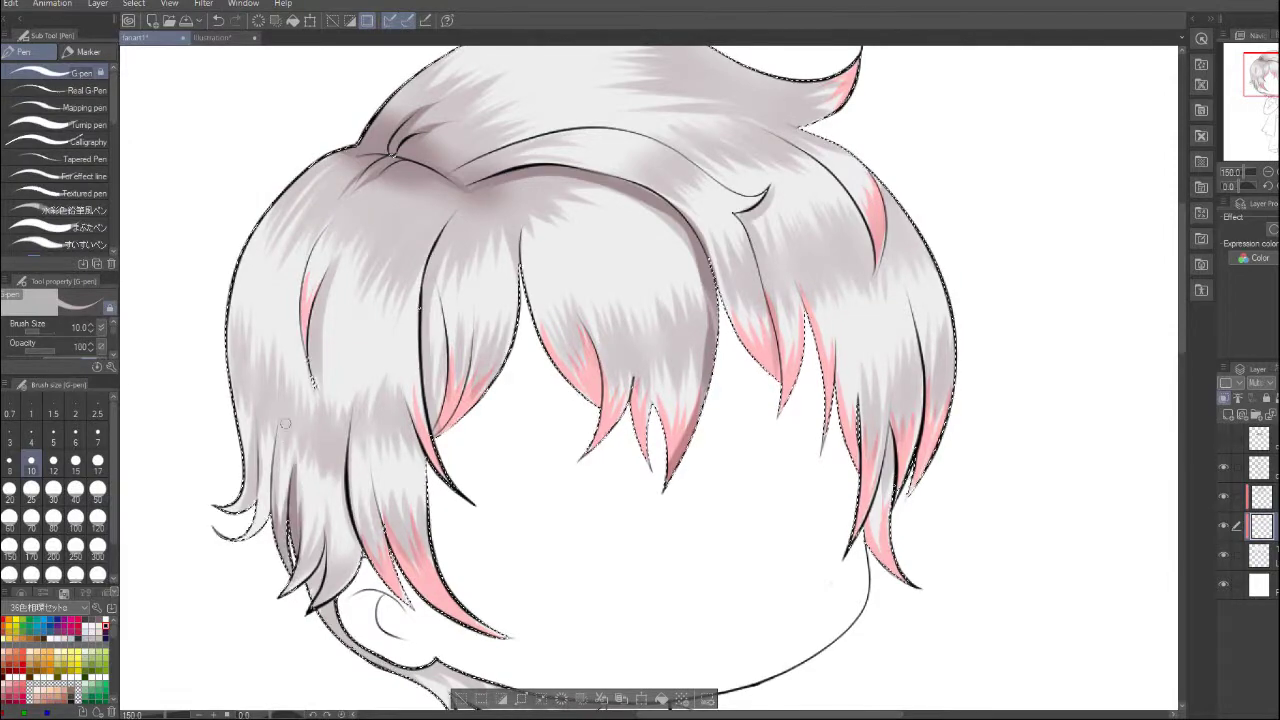
pyautogui.moveTo(438, 675); pyautogui.dragTo(450, 546)
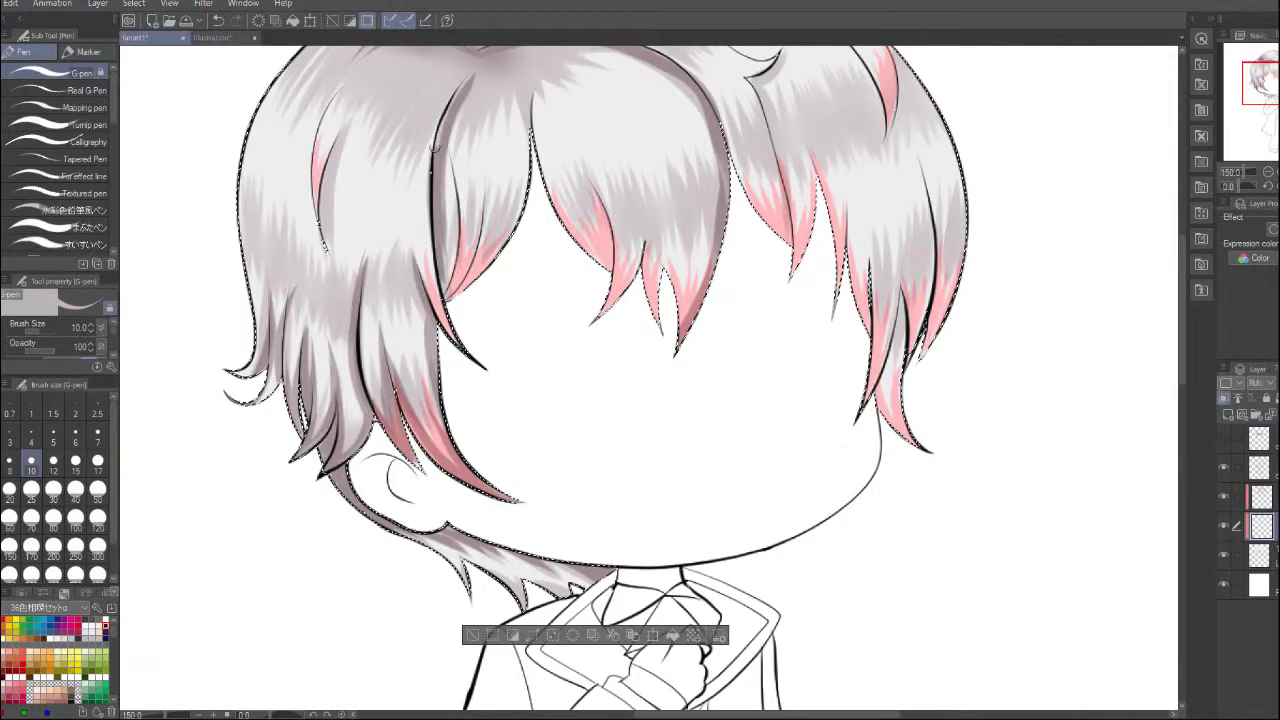
pyautogui.moveTo(492, 265); pyautogui.dragTo(490, 335)
pyautogui.scroll(1, 458, 132)
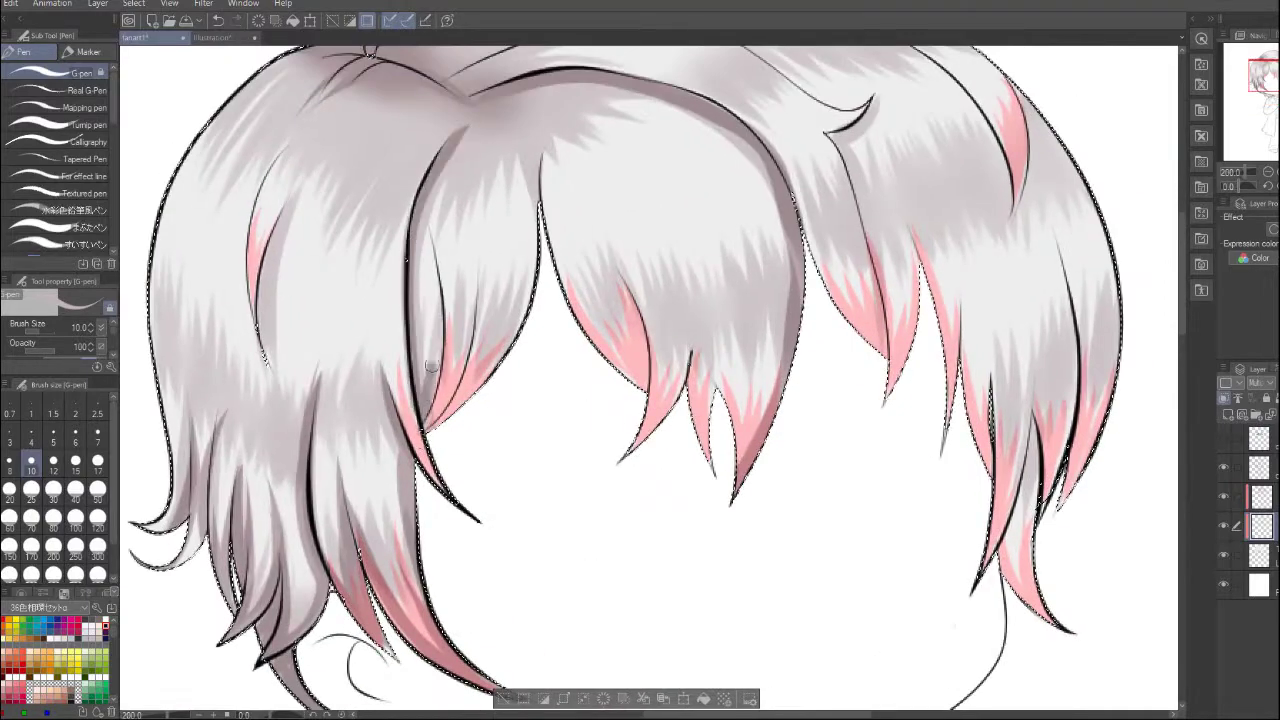
pyautogui.moveTo(546, 152); pyautogui.dragTo(441, 180)
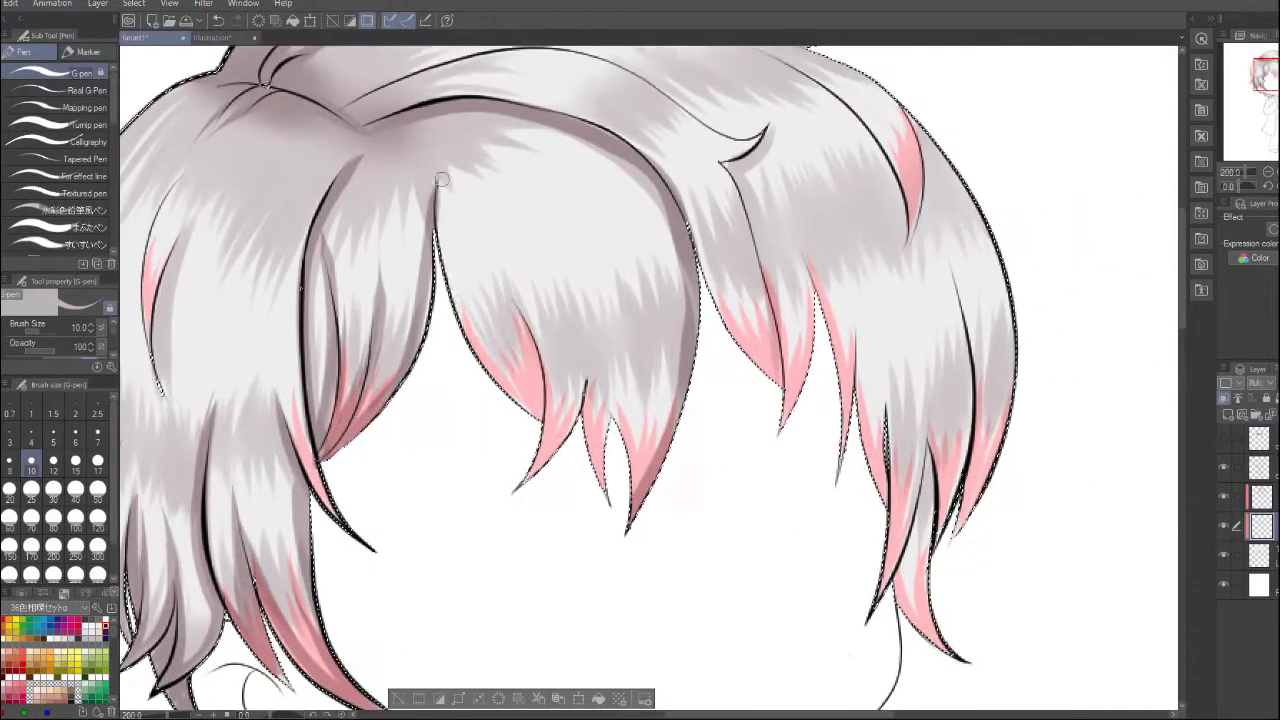
# Draw darker G-pen shadows along the central fringe's tips and beside the first lock to its right
pyautogui.scroll(-1, 565, 340)
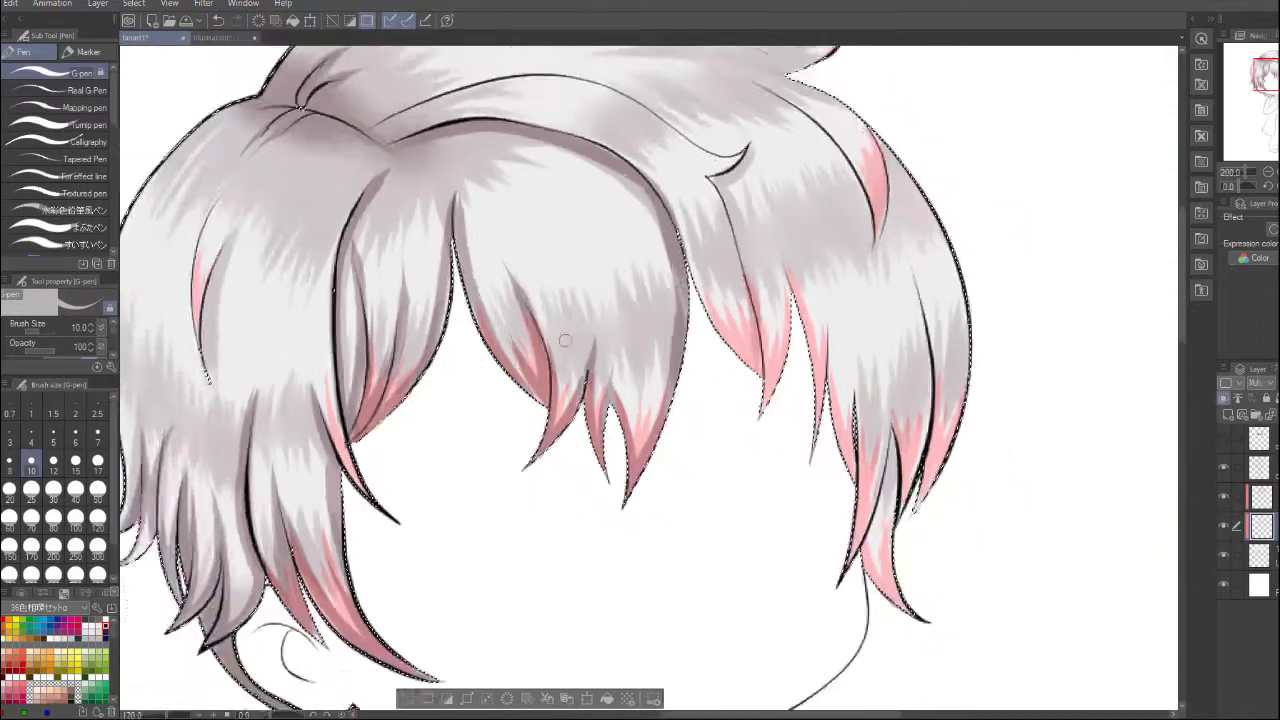
pyautogui.scroll(-3, 565, 340)
pyautogui.scroll(3, 500, 300)
pyautogui.moveTo(463, 268)
pyautogui.mouseDown()
pyautogui.moveTo(457, 286)
pyautogui.moveTo(300, 188)
pyautogui.mouseUp()
pyautogui.scroll(1, 520, 288)
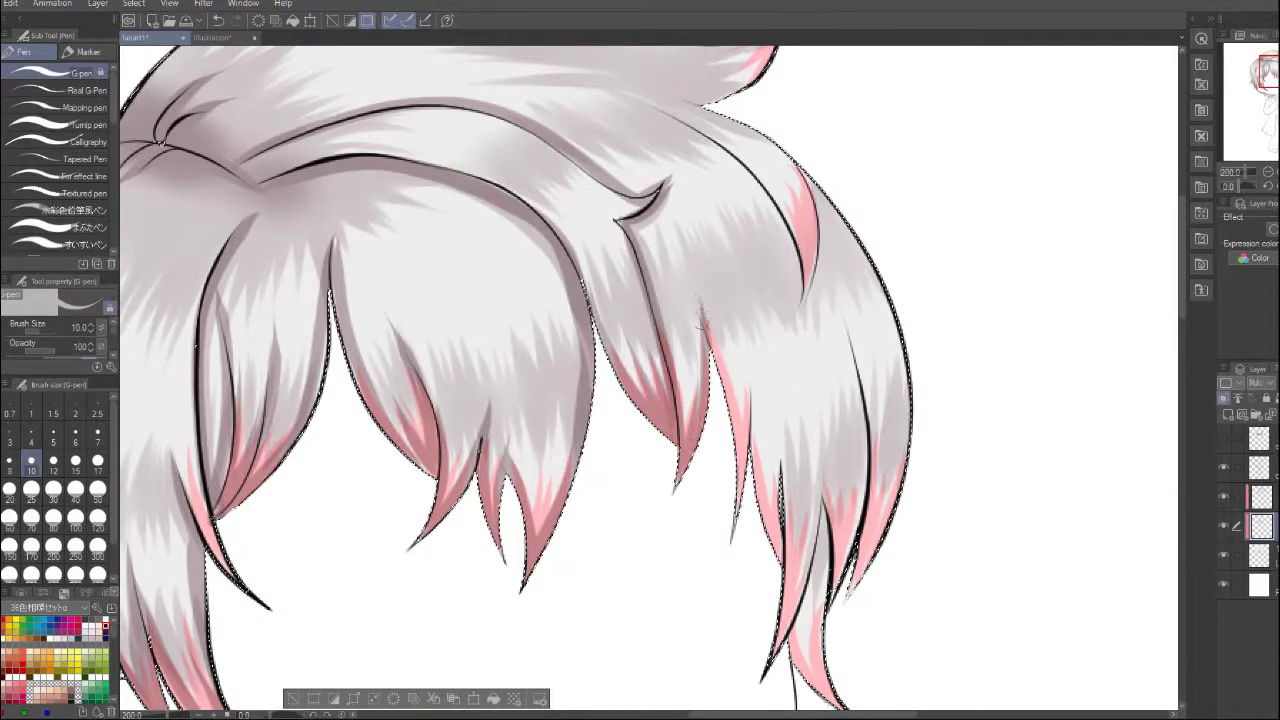
# Add darker G-pen shadows between the outer right locks and around the pink streak on the upper right
pyautogui.moveTo(500, 300); pyautogui.dragTo(395, 400)
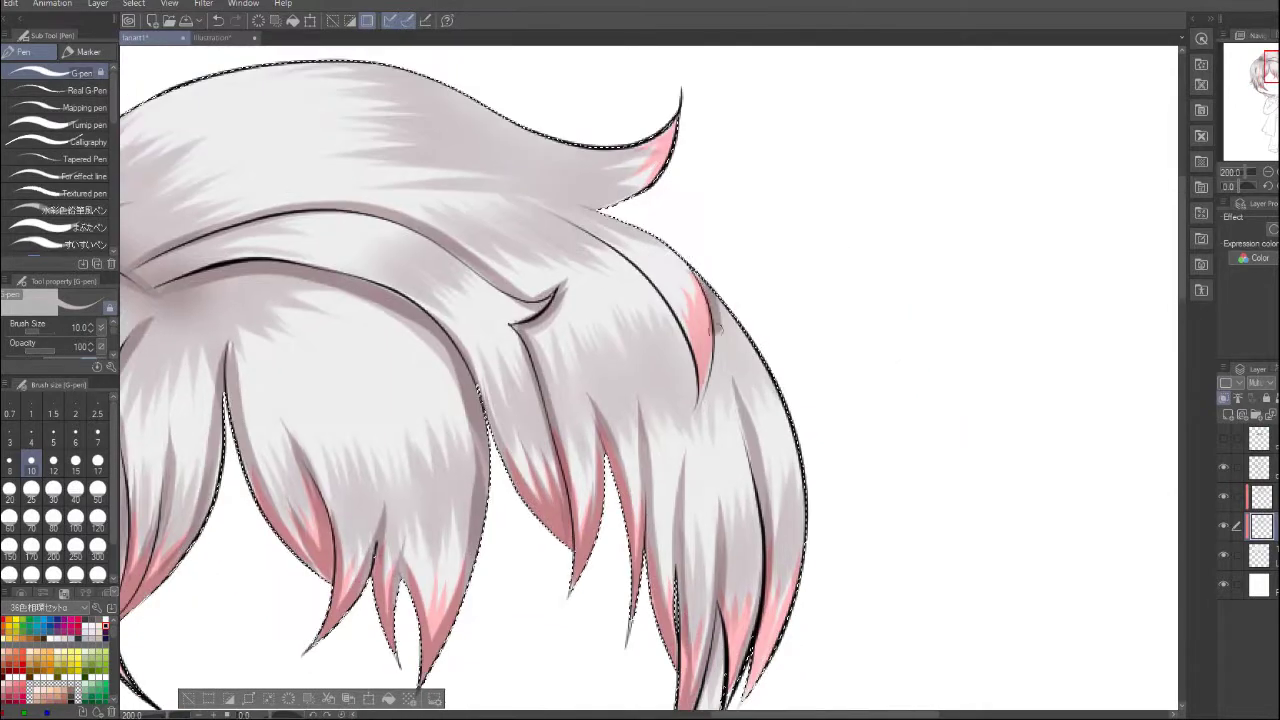
pyautogui.scroll(-3, 716, 325)
pyautogui.scroll(1, 843, 335)
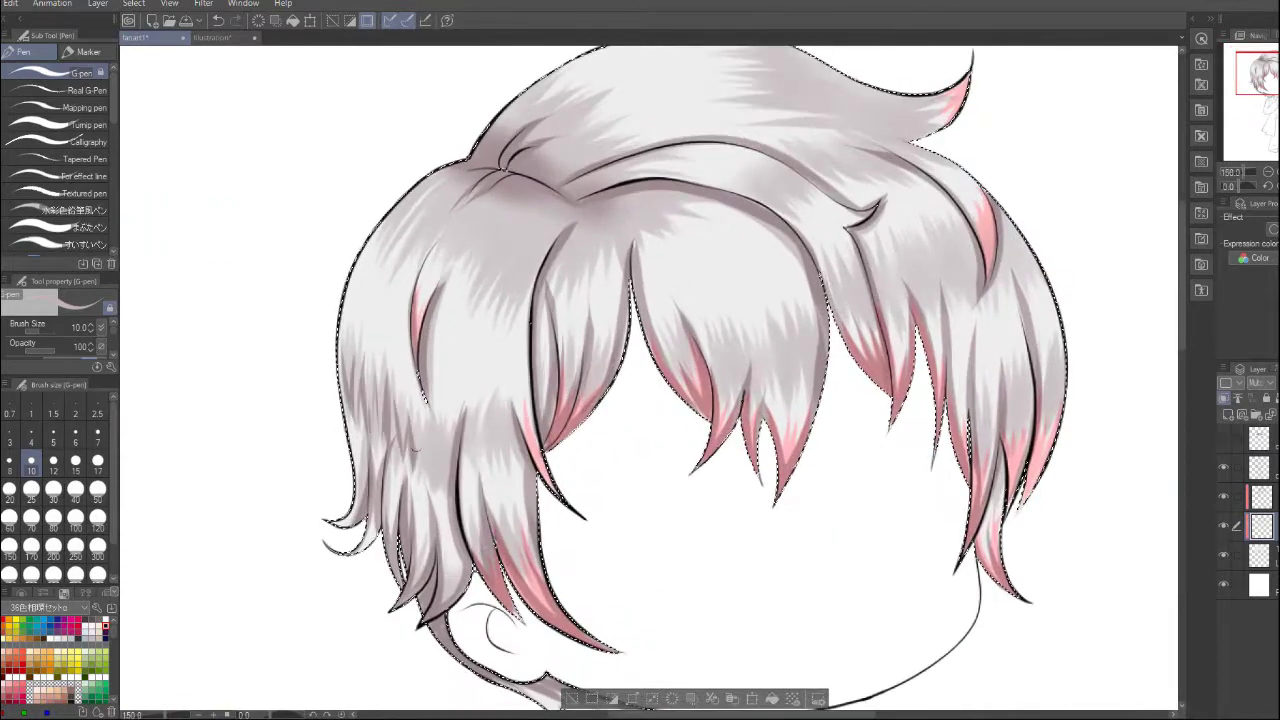
# Draw fine dark hair strands across the left locks, around the parting and up into the crown
pyautogui.moveTo(444, 490); pyautogui.dragTo(454, 426)
pyautogui.moveTo(558, 282)
pyautogui.mouseDown()
pyautogui.moveTo(589, 226)
pyautogui.moveTo(603, 248)
pyautogui.mouseUp()
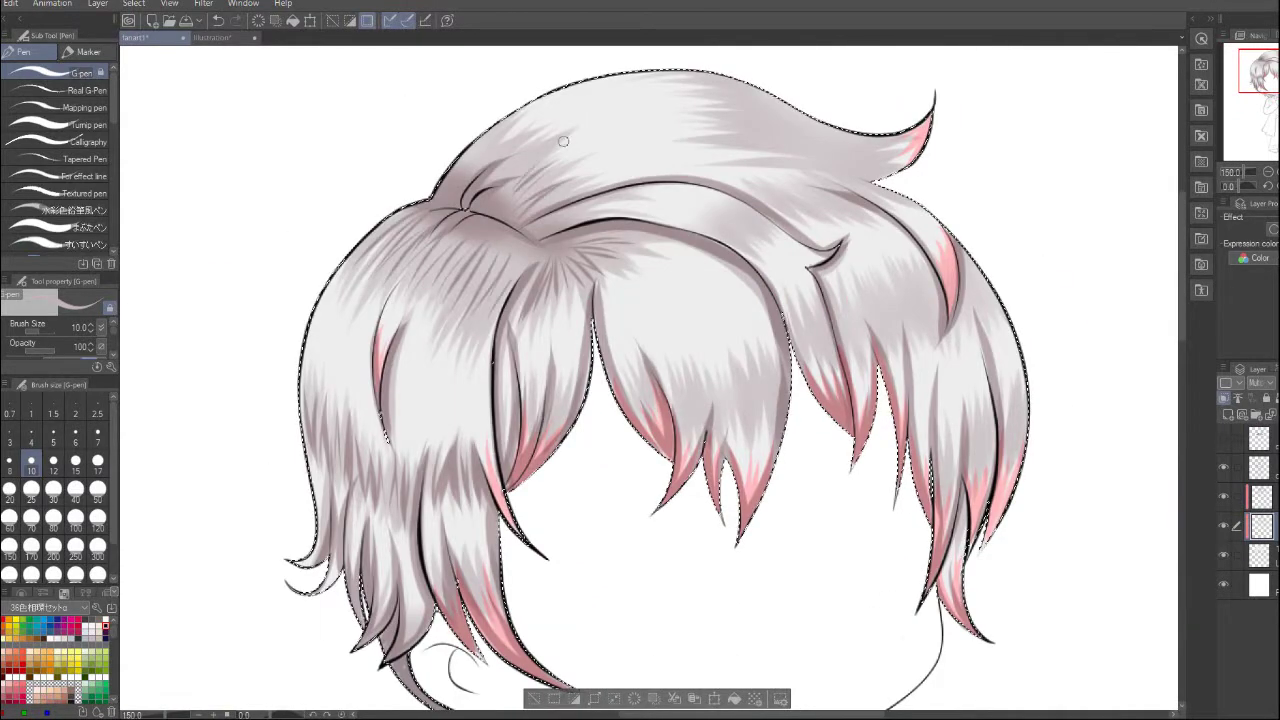
pyautogui.moveTo(563, 141); pyautogui.dragTo(438, 116)
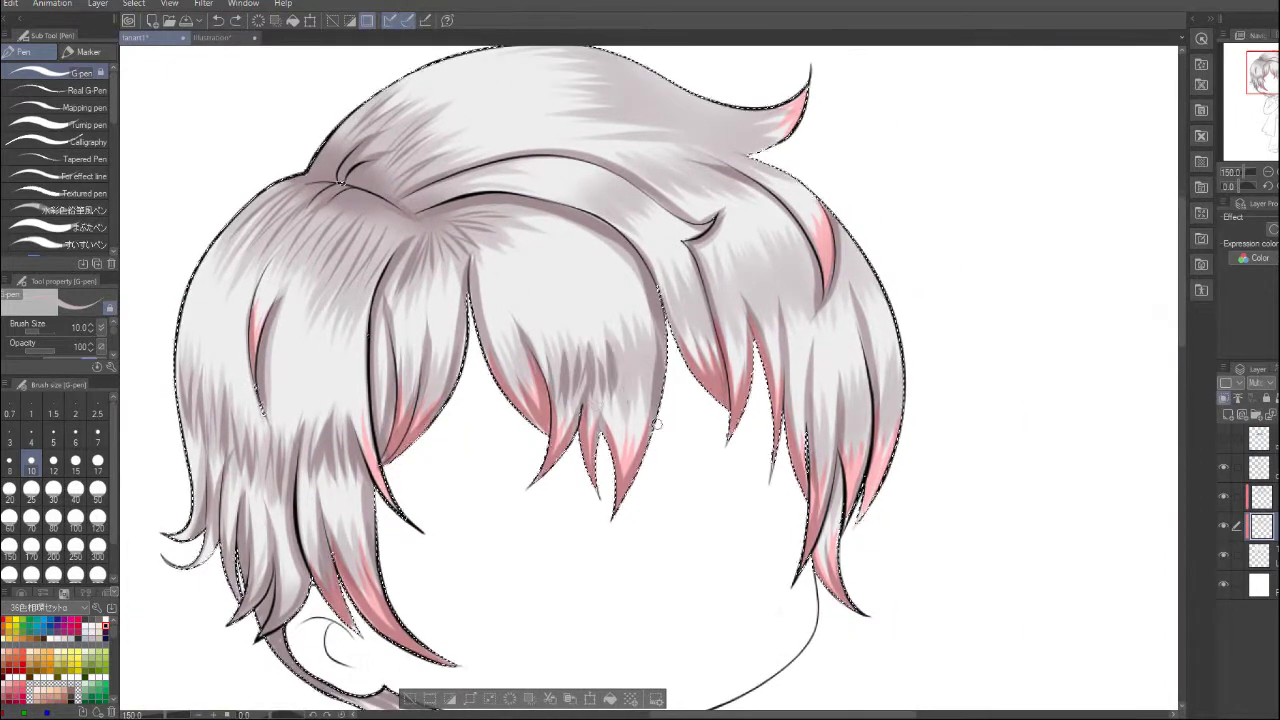
# Draw fine dark strands across the central fringe, the right-side locks and the top lock near the flick
pyautogui.scroll(2, 657, 424)
pyautogui.scroll(-2, 562, 340)
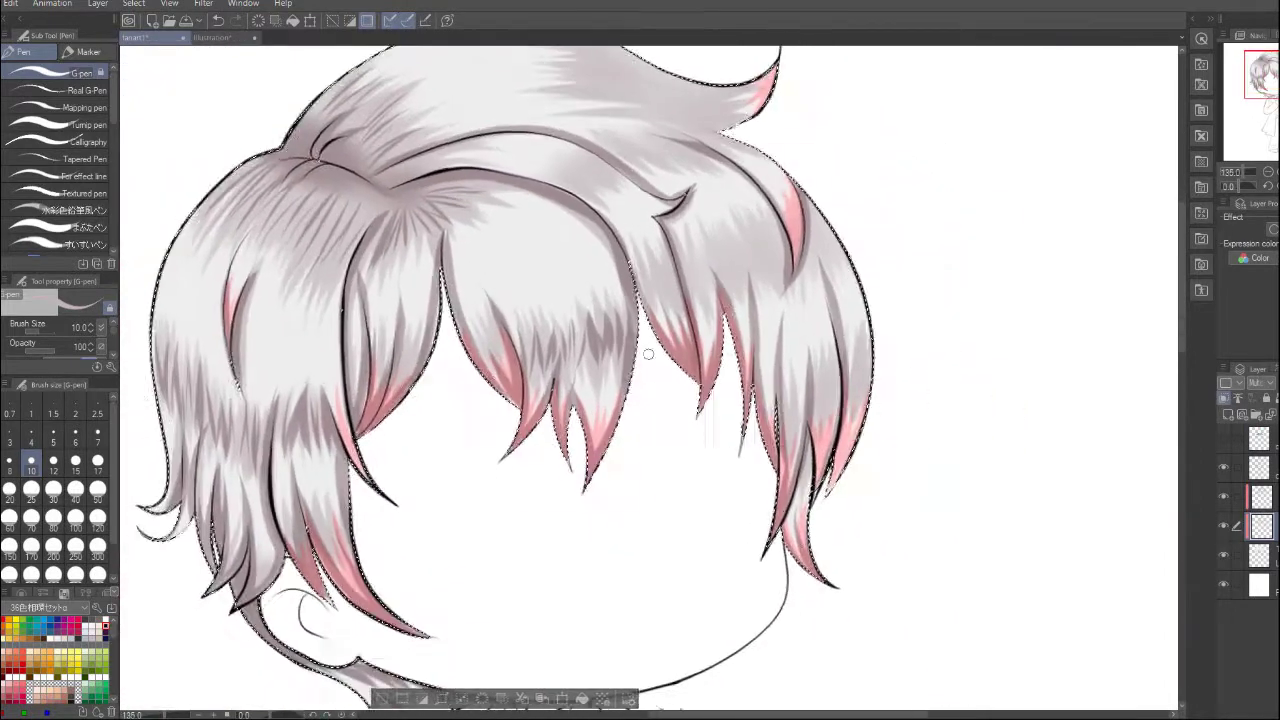
pyautogui.scroll(-2, 774, 289)
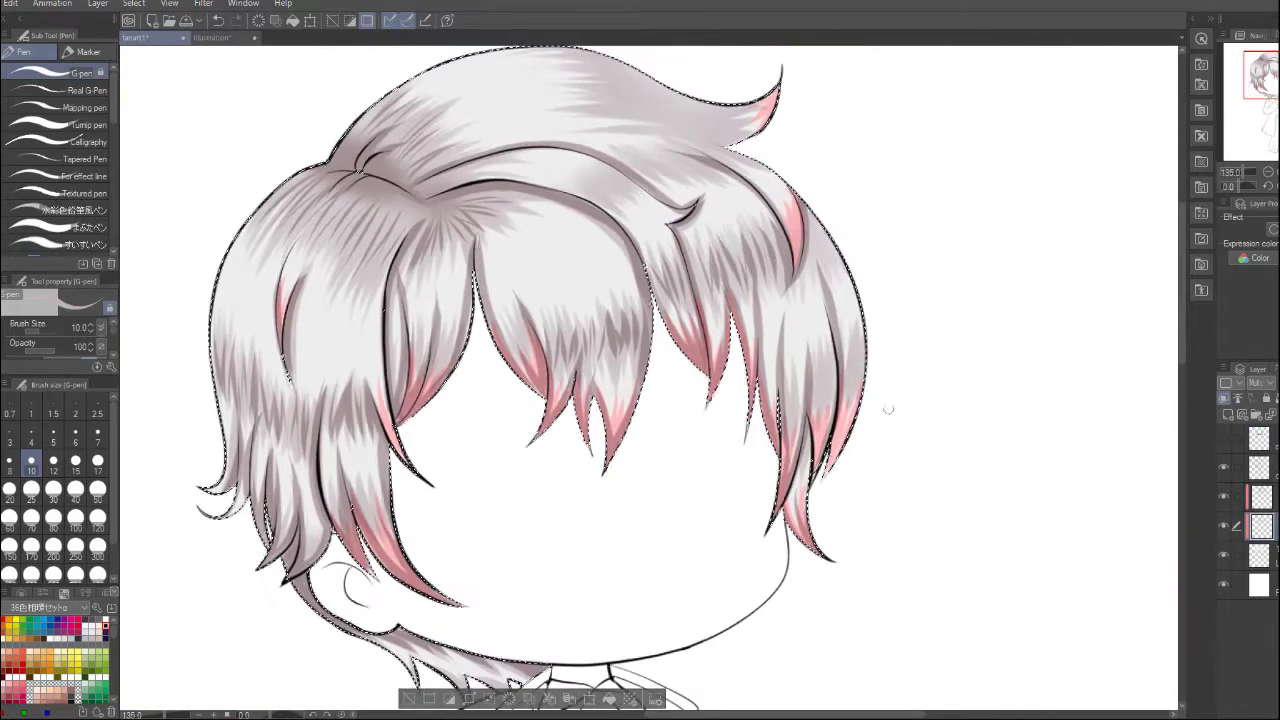
pyautogui.scroll(1, 806, 178)
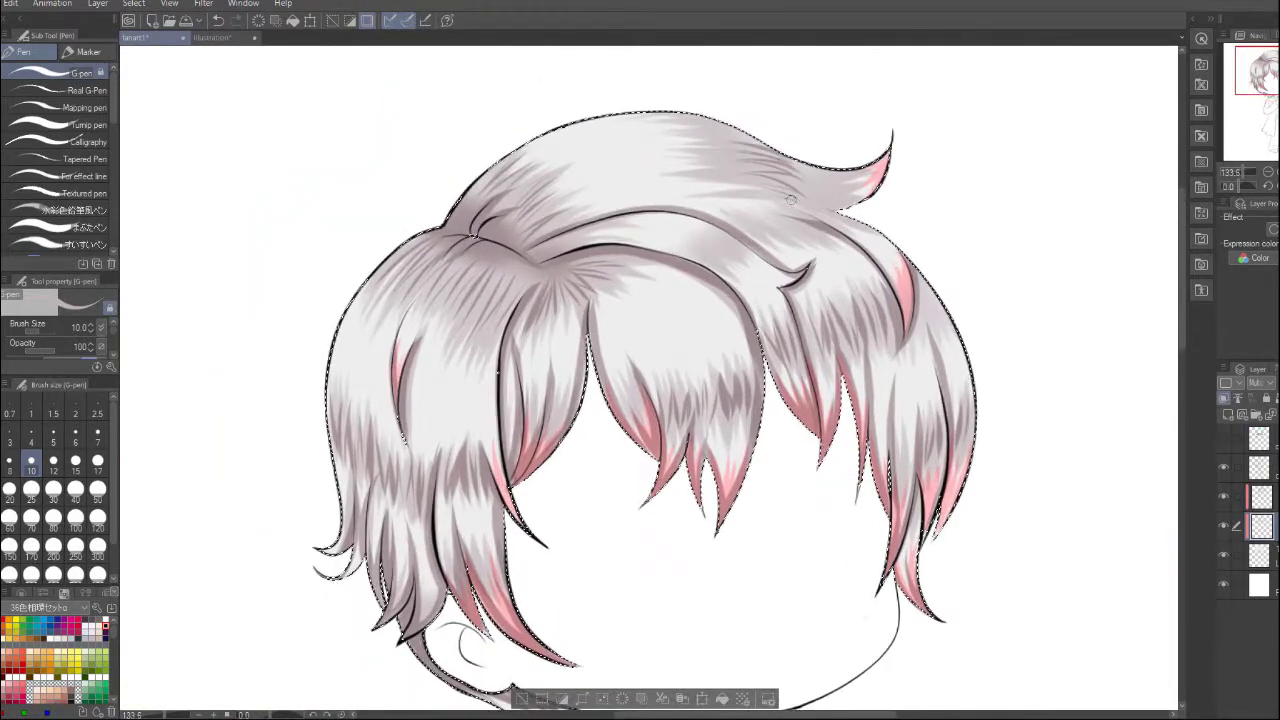
pyautogui.scroll(-1, 790, 200)
pyautogui.moveTo(790, 200); pyautogui.dragTo(730, 112)
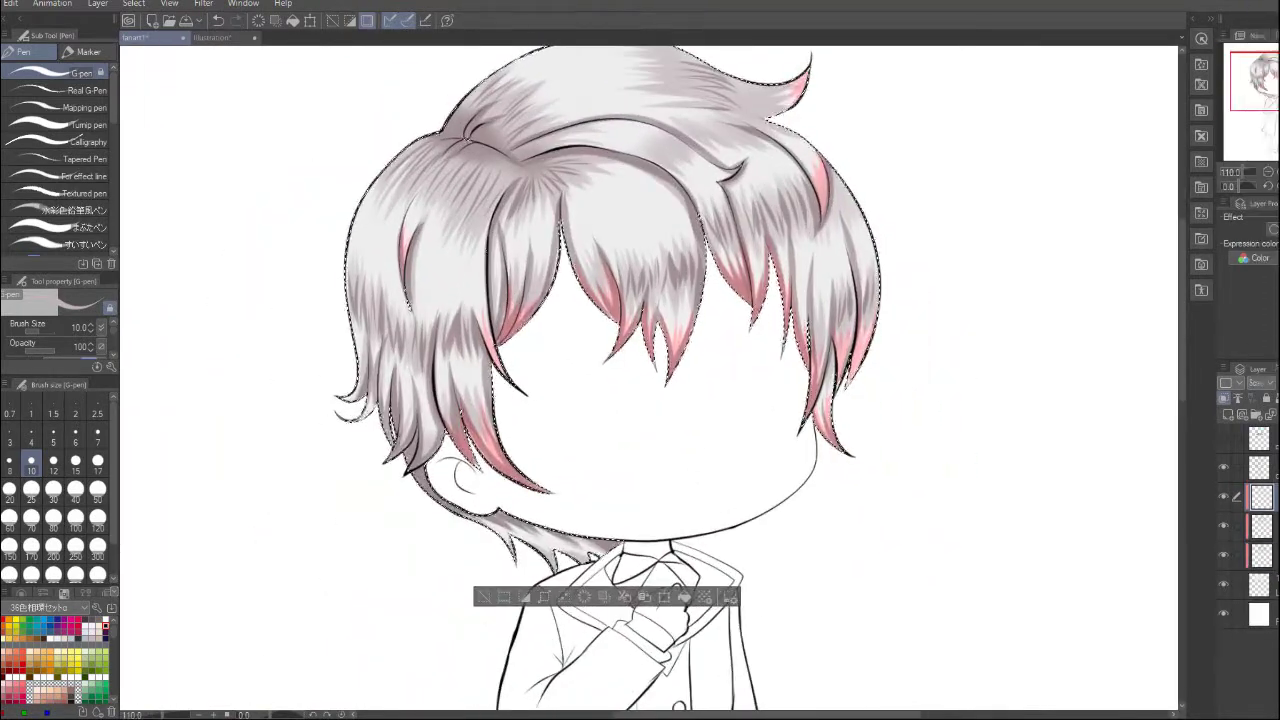
# Draw fine white G-pen highlight strands across the left locks and the central fringe
pyautogui.scroll(2, 347, 295)
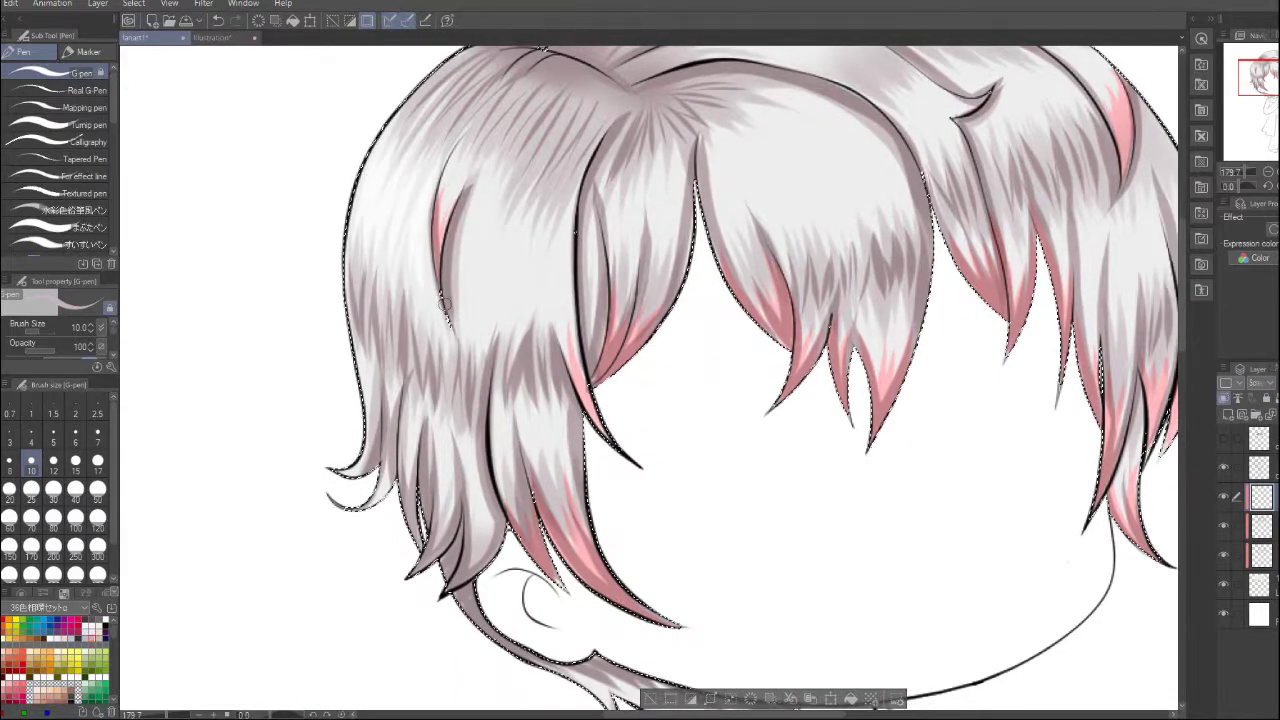
pyautogui.moveTo(439, 300)
pyautogui.mouseDown()
pyautogui.moveTo(485, 262)
pyautogui.moveTo(530, 272)
pyautogui.moveTo(595, 250)
pyautogui.moveTo(679, 302)
pyautogui.moveTo(553, 352)
pyautogui.mouseUp()
pyautogui.scroll(-3, 733, 181)
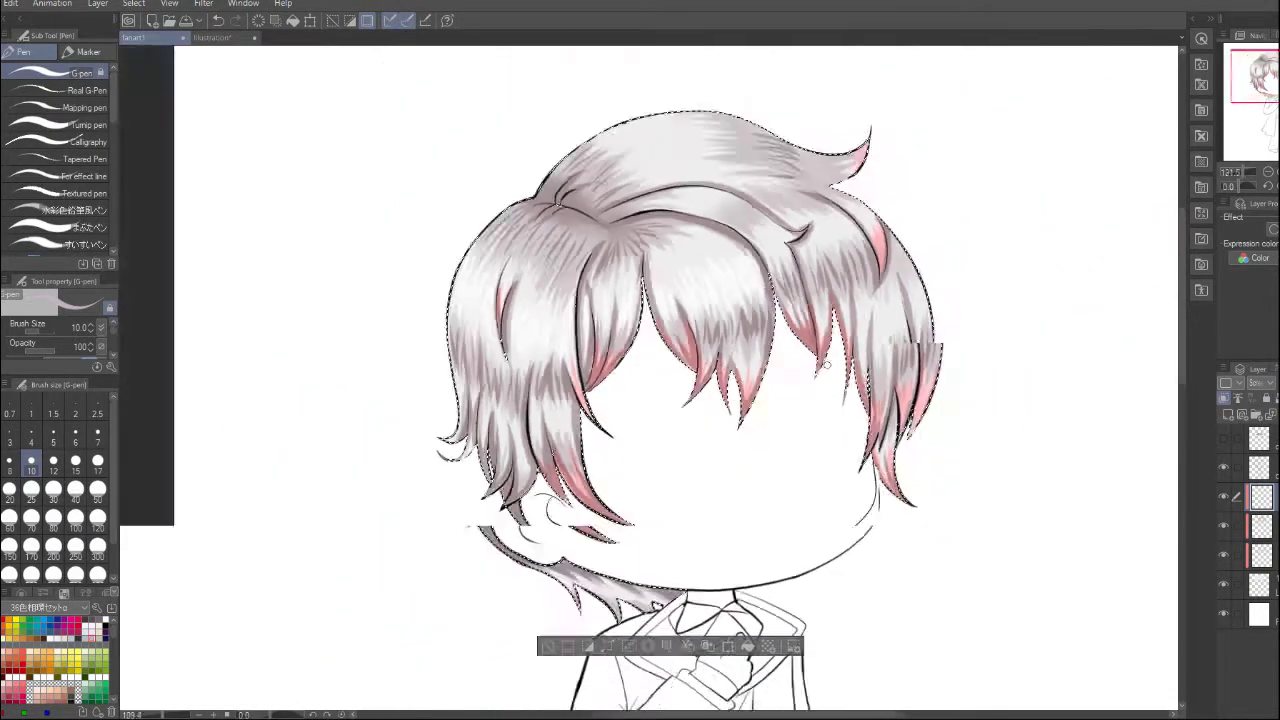
pyautogui.scroll(4, 406, 412)
pyautogui.scroll(-4, 406, 412)
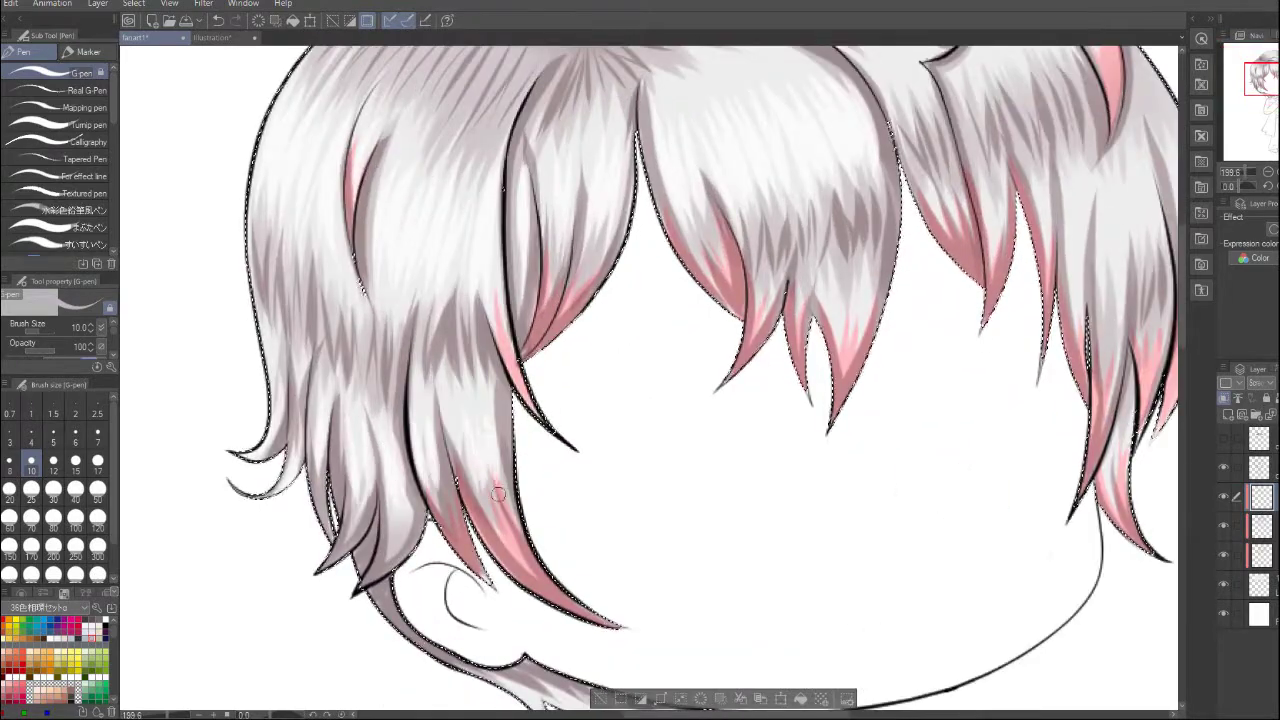
# Draw fine white G-pen highlight strands across the right-side locks and the crown's top lock
pyautogui.scroll(4, 626, 254)
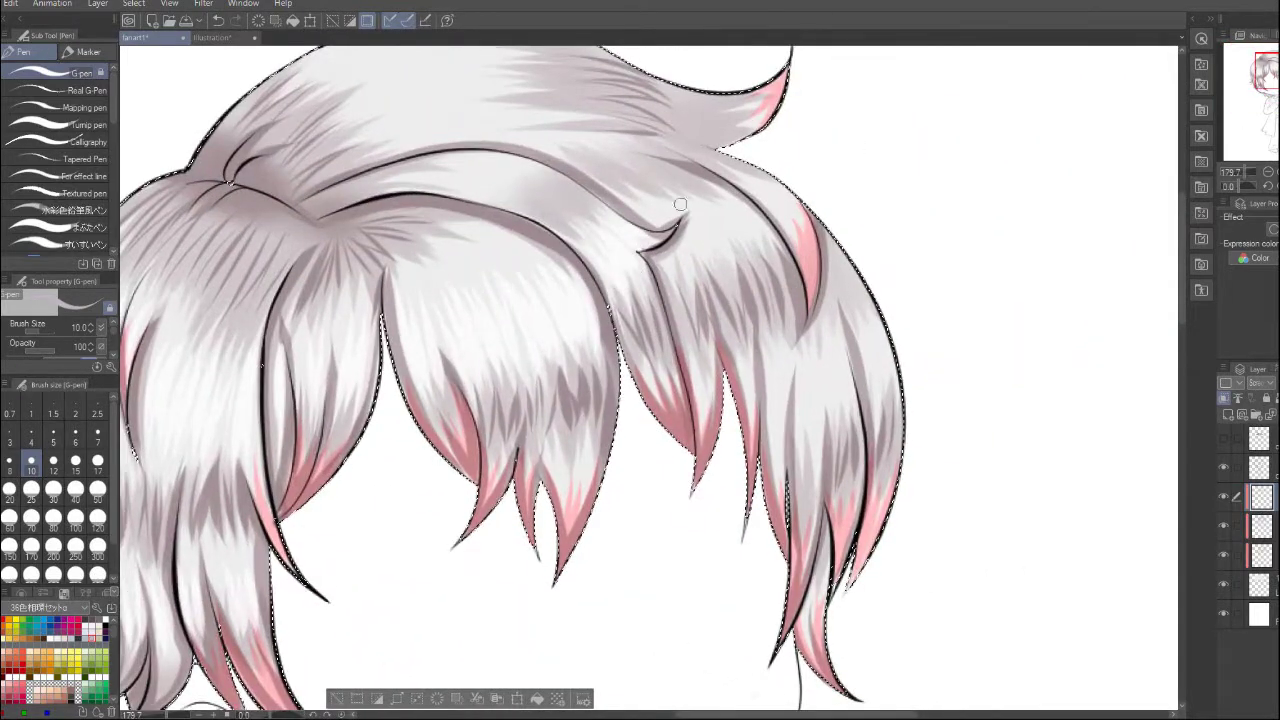
pyautogui.moveTo(396, 67); pyautogui.dragTo(454, 217)
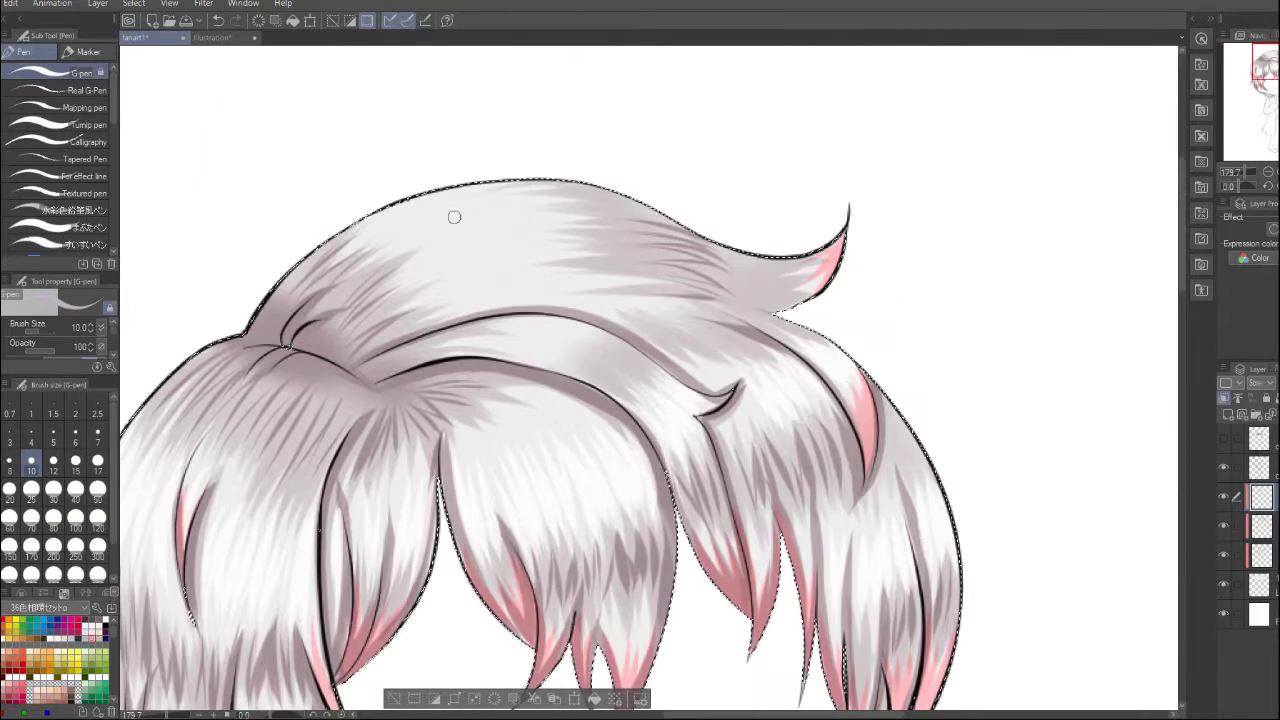
pyautogui.scroll(-5, 664, 294)
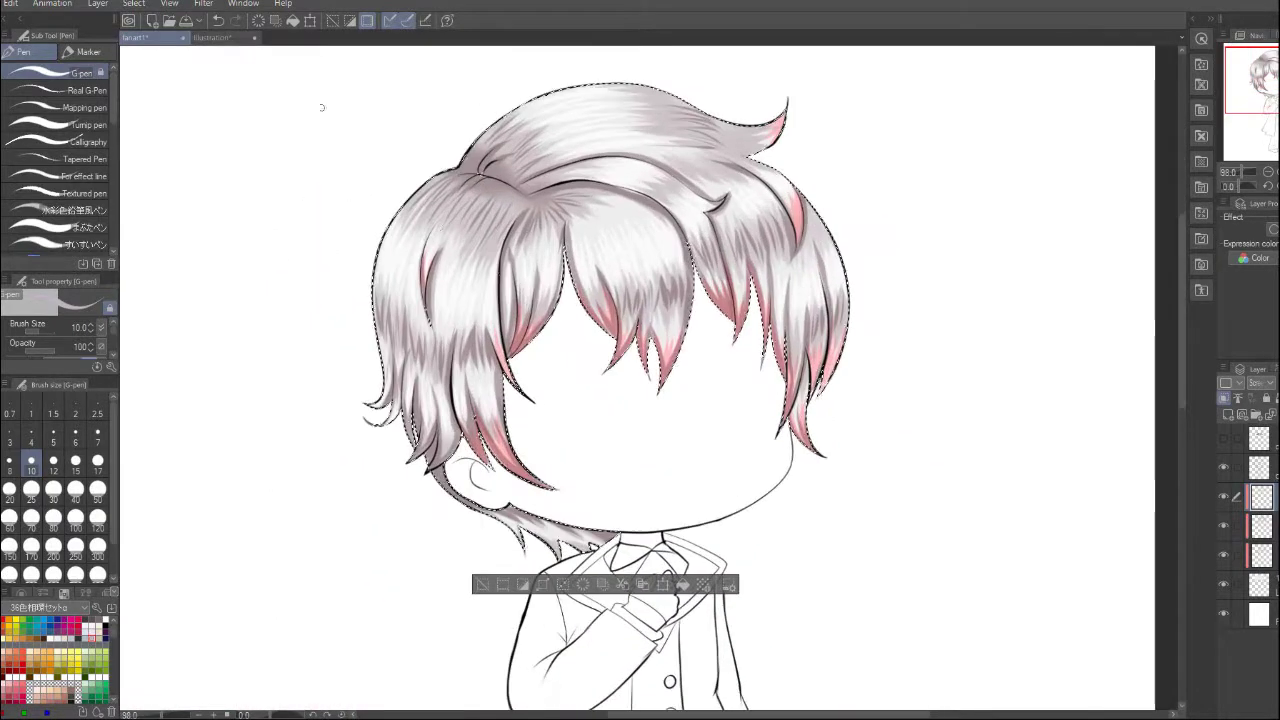
# Check the reference illustration and airbrush soft pink over the hair tips, lower locks and nape with the Soft airbrush at size 100
pyautogui.click(210, 37)
pyautogui.scroll(-3, 400, 380)
pyautogui.click(135, 37)
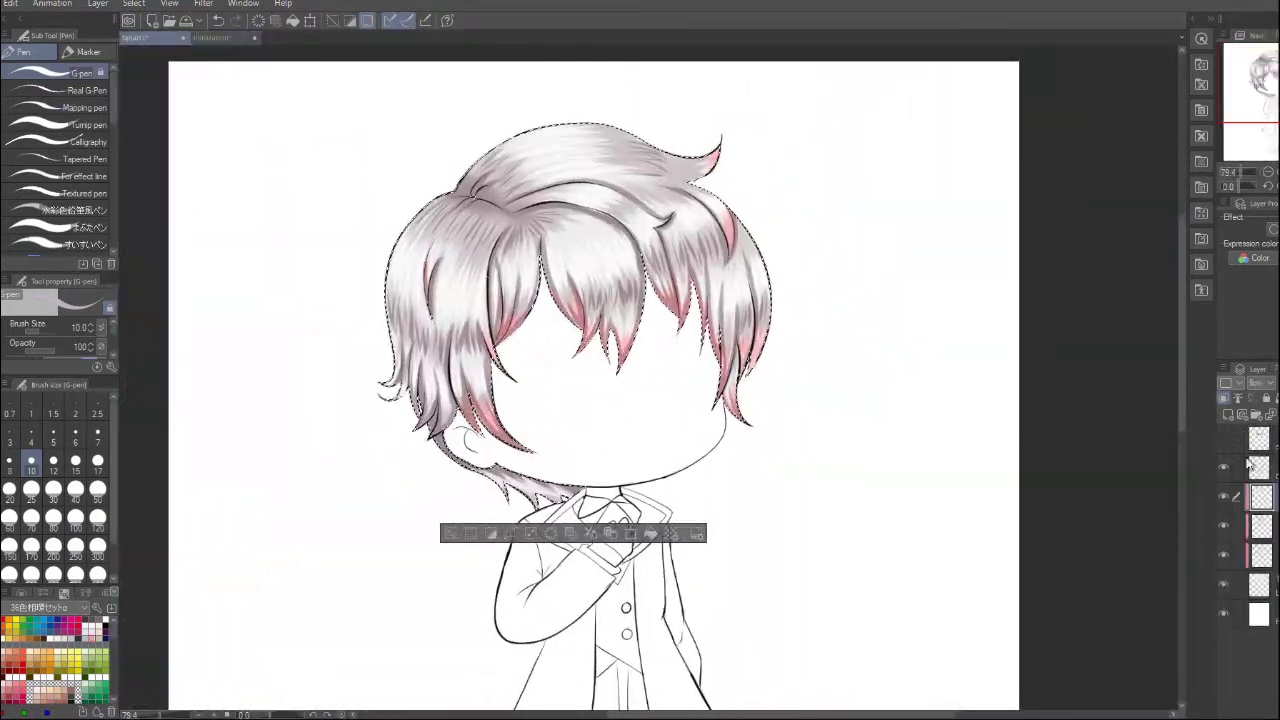
pyautogui.press('b')
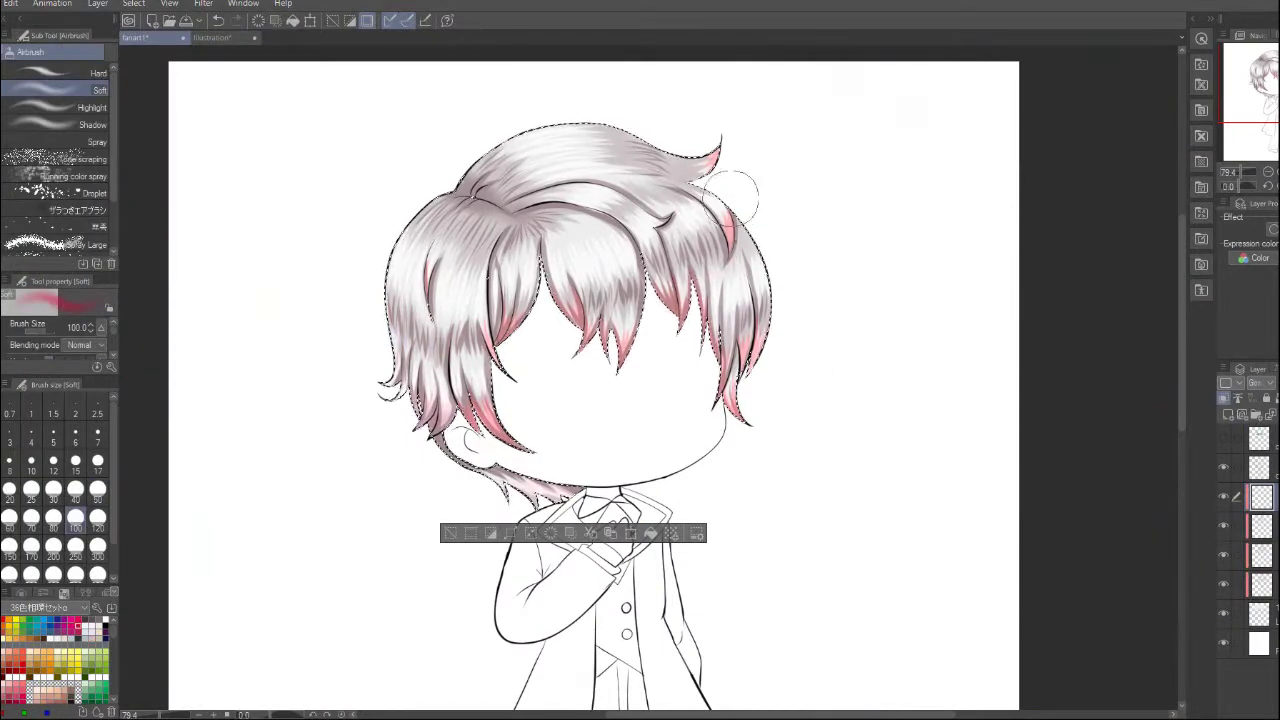
pyautogui.moveTo(672, 343); pyautogui.dragTo(634, 338)
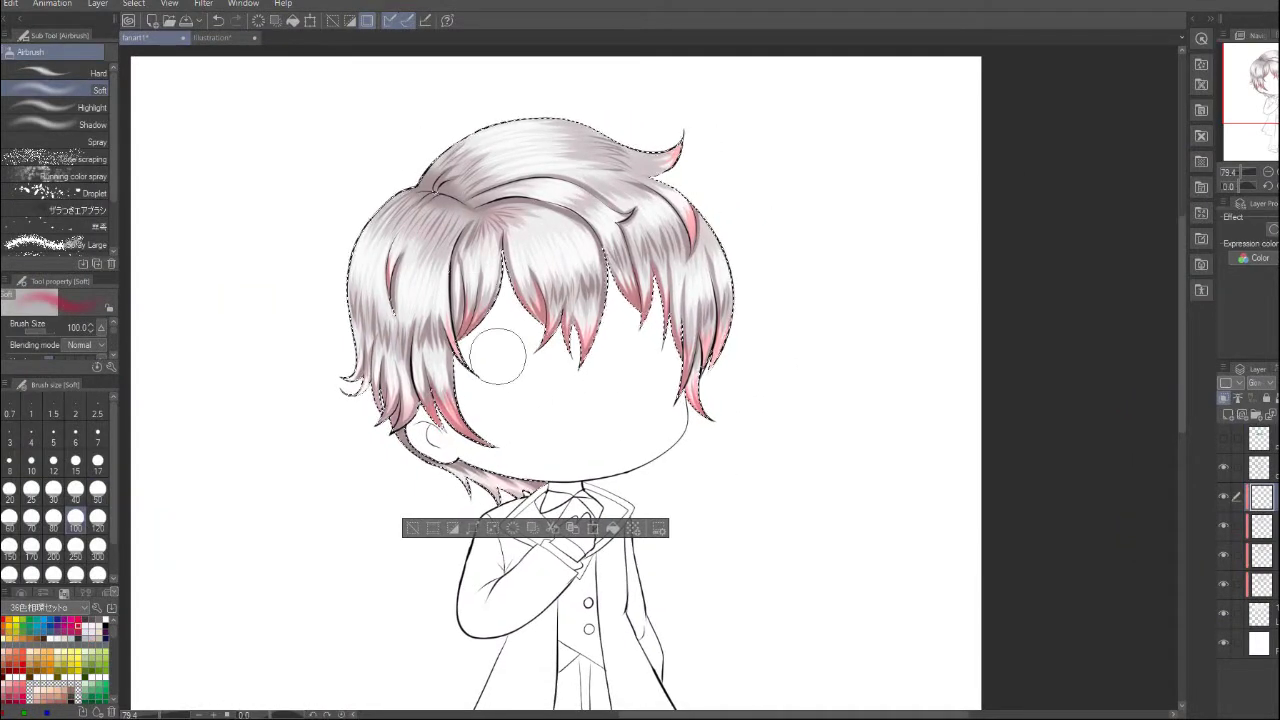
# Fill the skin with a pale tone and shade peach beneath the left locks and fringe with the Darker pencil at size 17
pyautogui.scroll(-1, 711, 453)
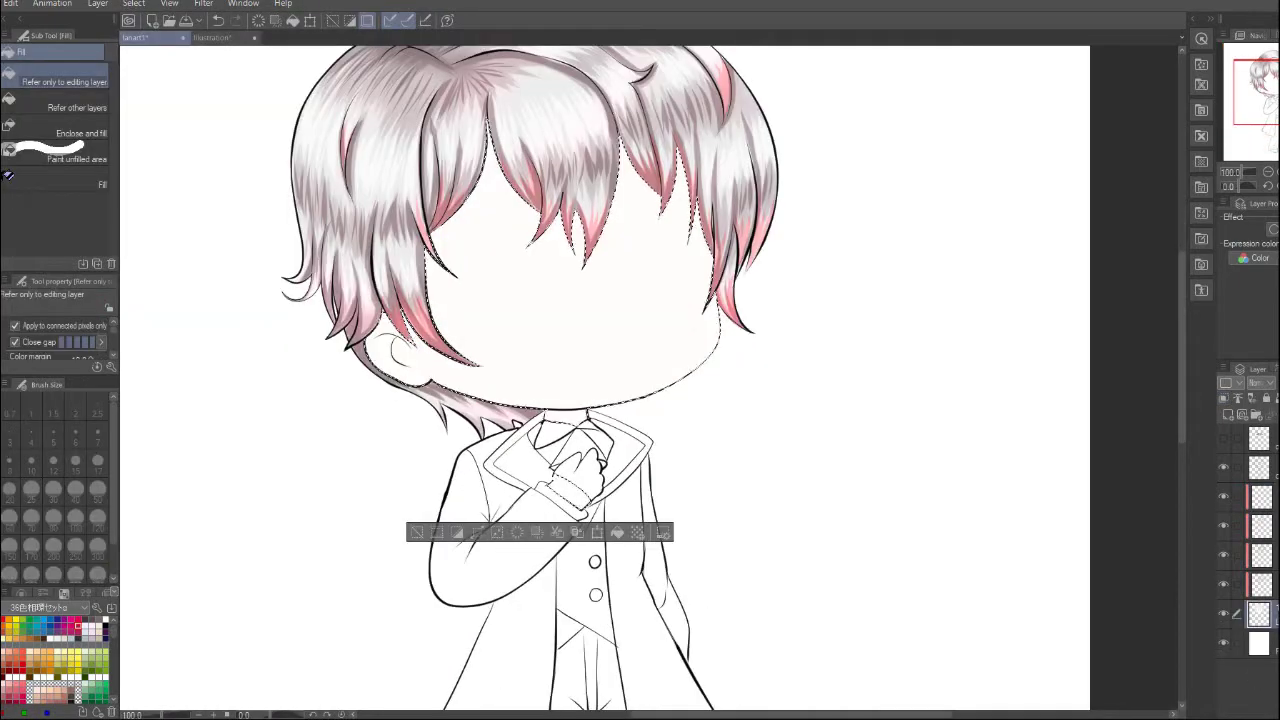
pyautogui.press('p')
pyautogui.scroll(3, 485, 310)
pyautogui.moveTo(392, 345); pyautogui.dragTo(402, 362)
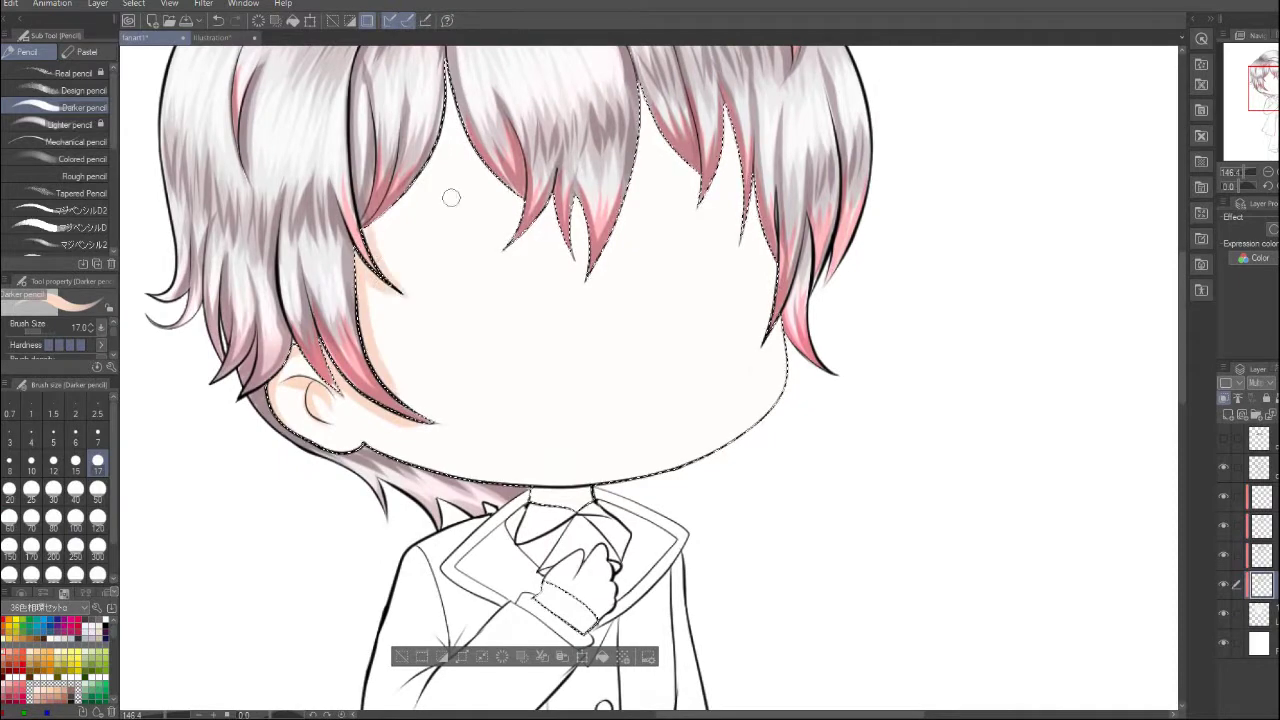
pyautogui.scroll(1, 180, 59)
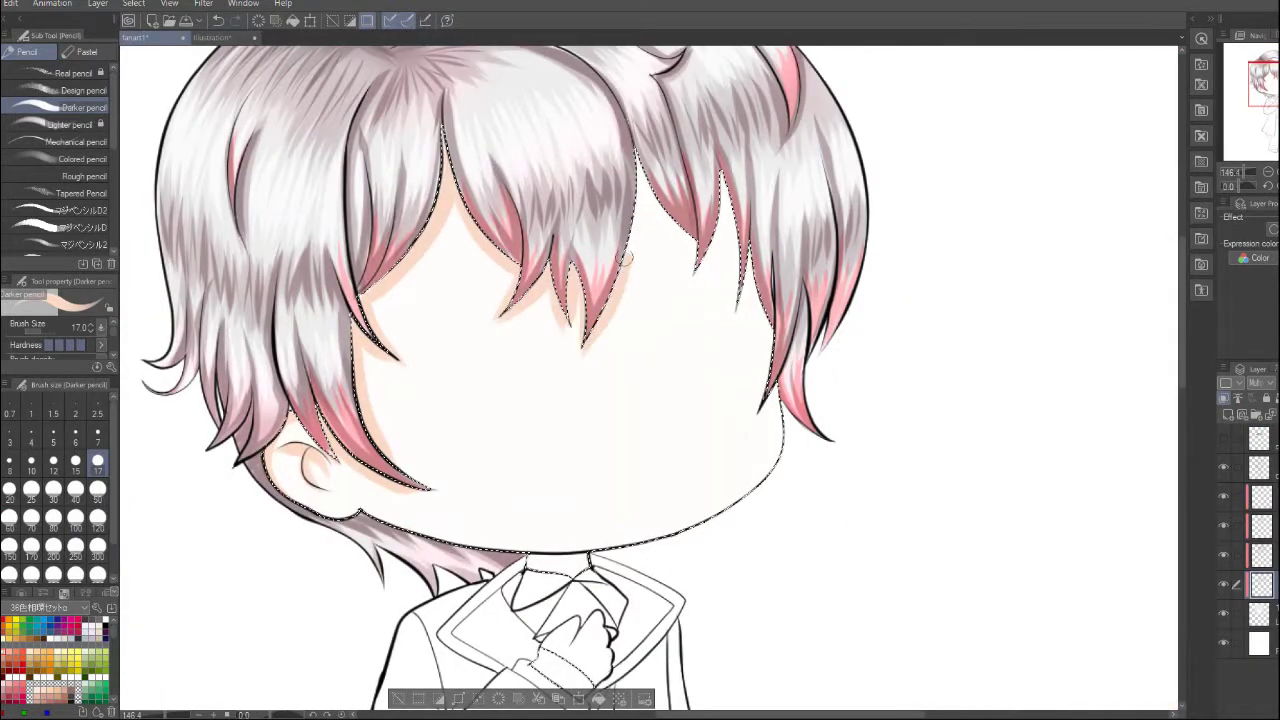
# Shade peach shadows beneath the right-side locks and eyes and on the right cheek, neck and wrist, and show the facial features layer
pyautogui.scroll(-3, 736, 443)
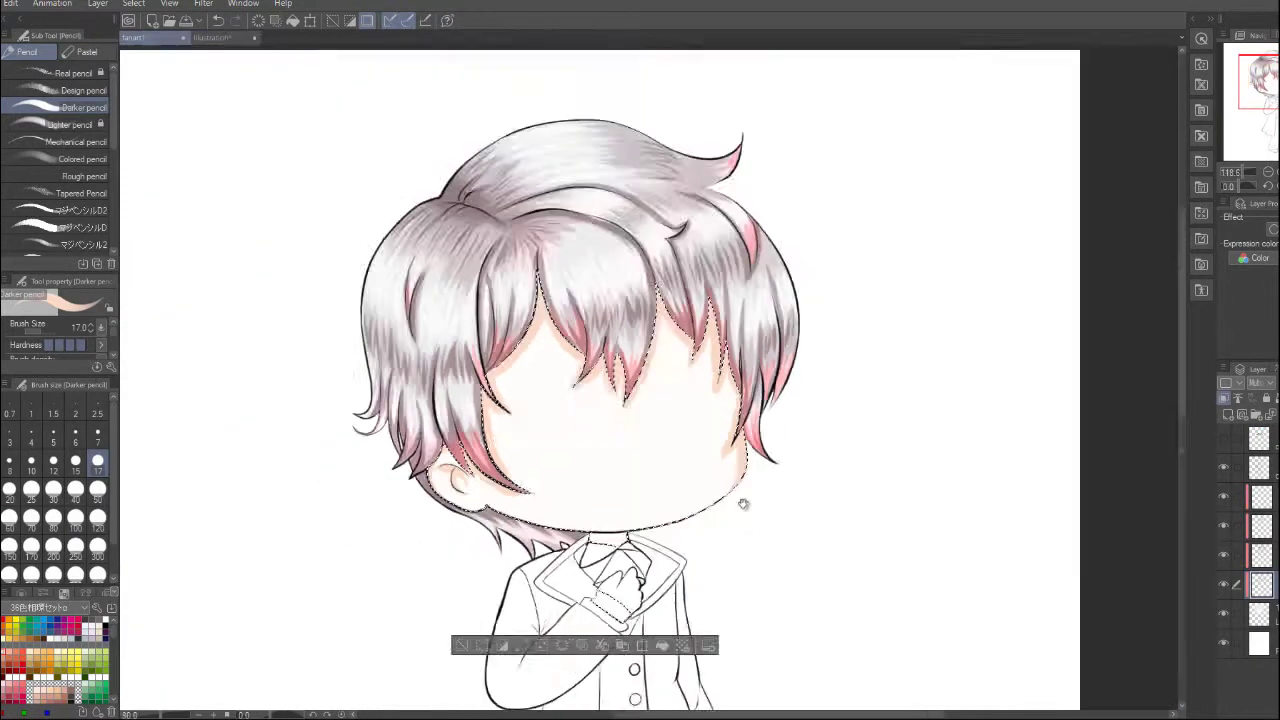
pyautogui.scroll(2, 743, 503)
pyautogui.scroll(-5, 664, 423)
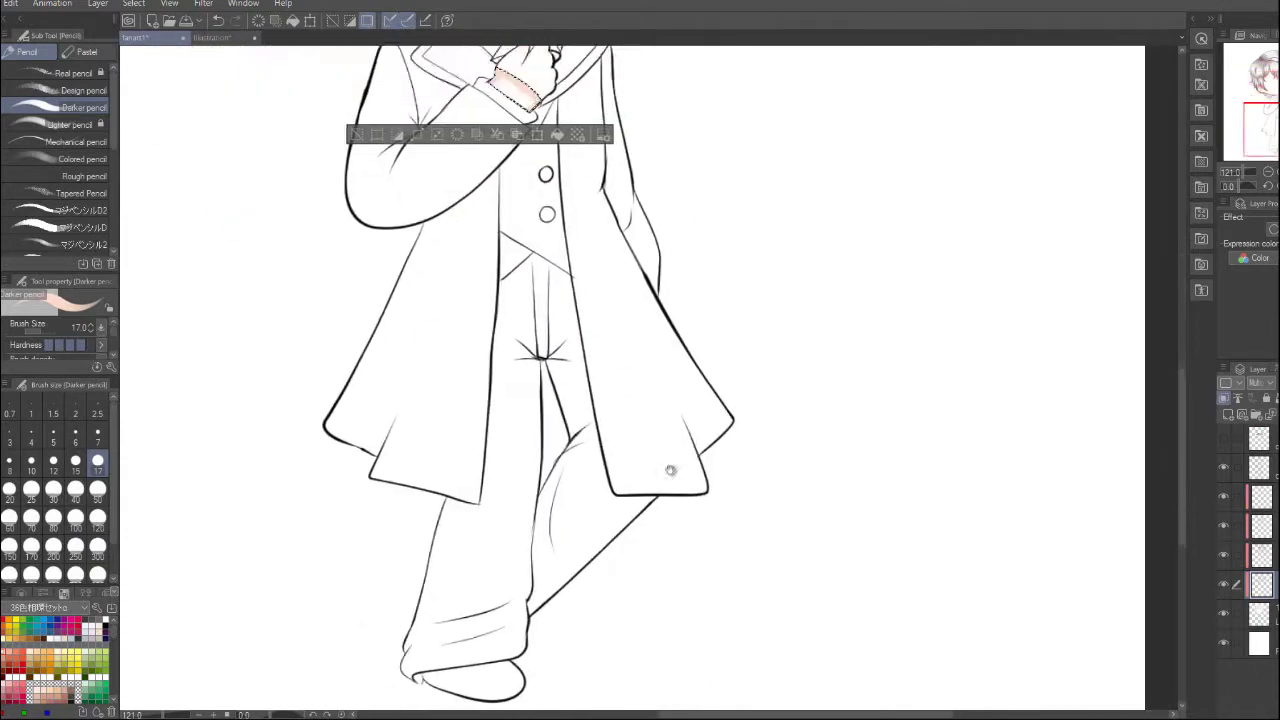
pyautogui.scroll(6, 664, 423)
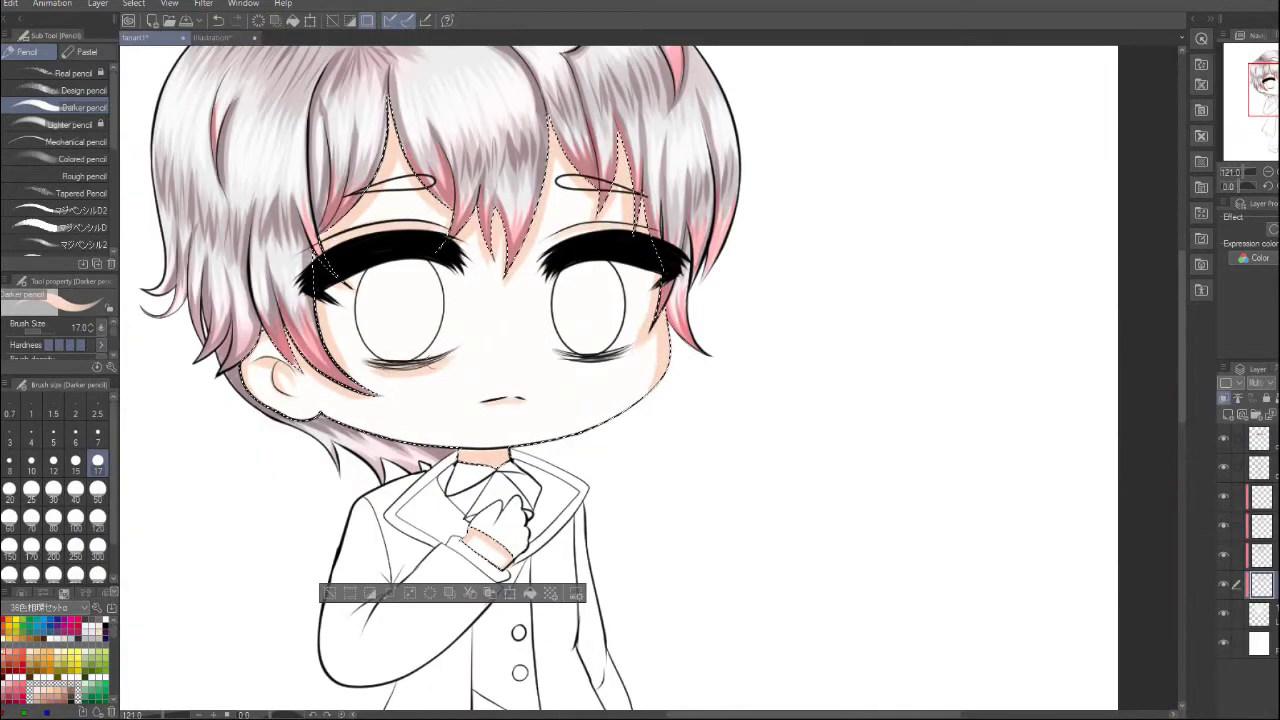
# Airbrush a soft peach tint onto both cheeks and the nose area with the Soft airbrush at size 100
pyautogui.press('b')
pyautogui.scroll(1, 555, 368)
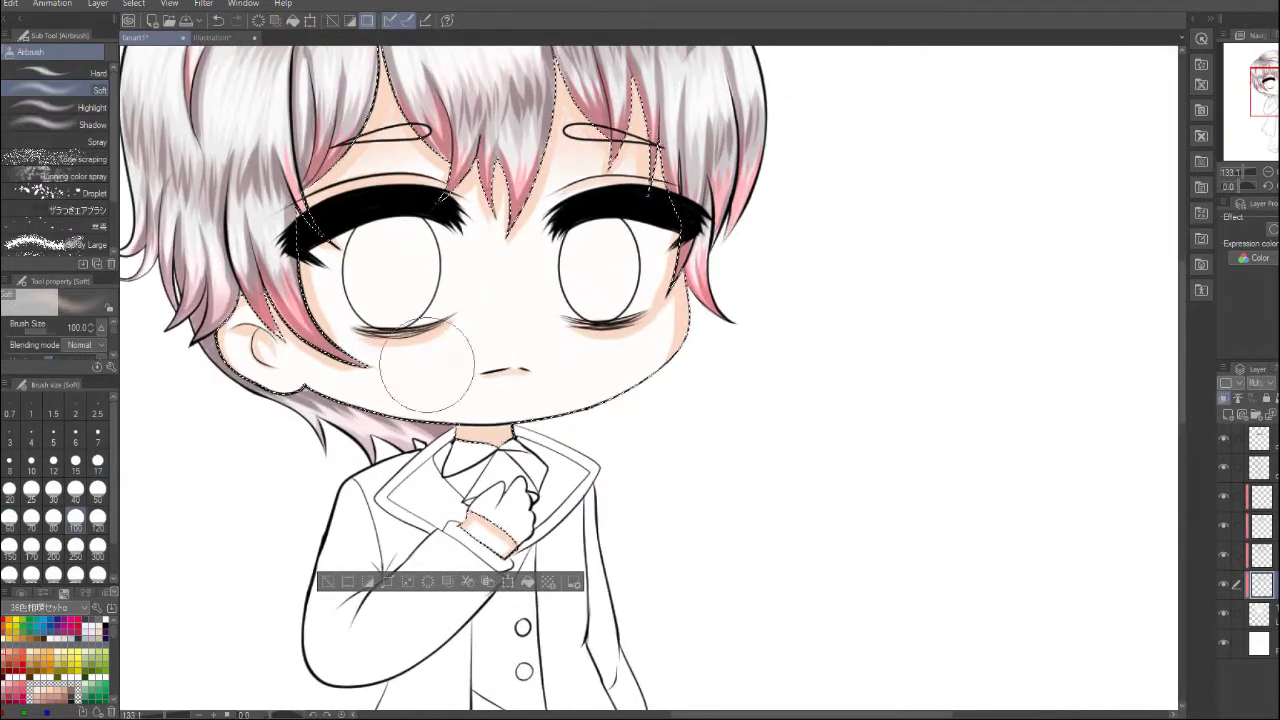
pyautogui.scroll(-5, 500, 323)
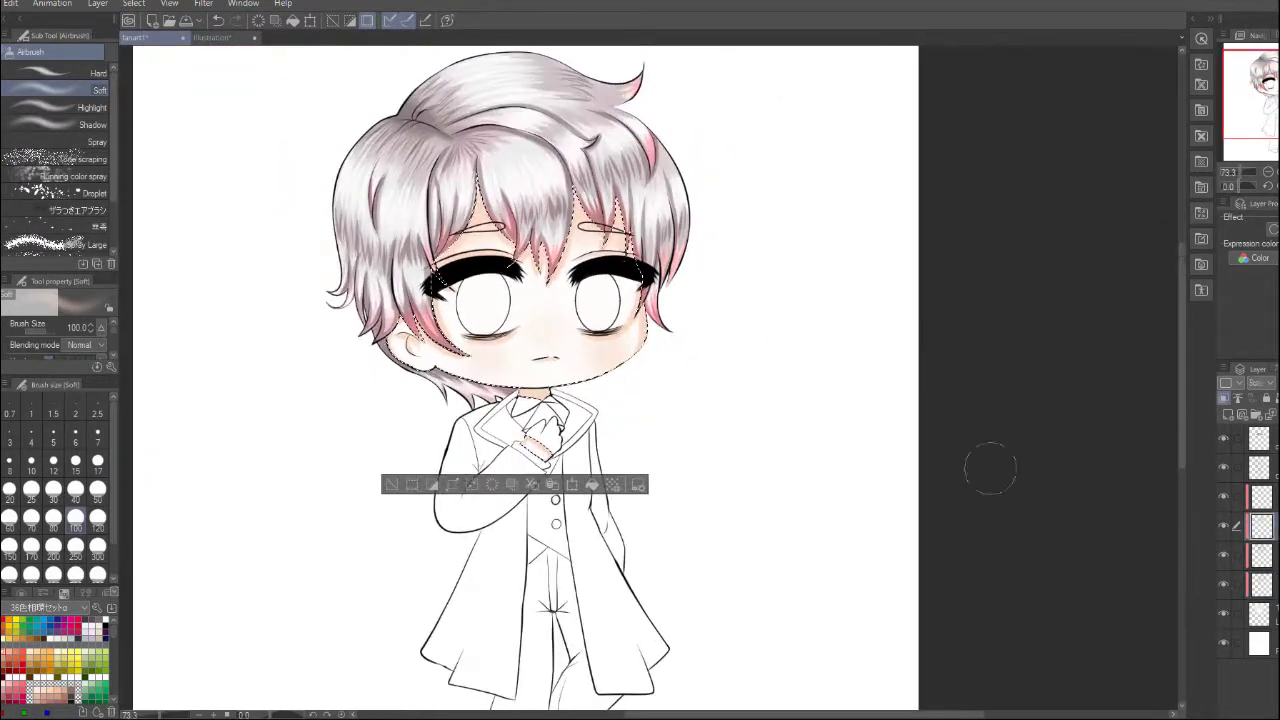
# Draw a thin light Continuous curve line along the right cheek and jaw edge with brush size 4
pyautogui.scroll(6, 990, 470)
pyautogui.press('u')
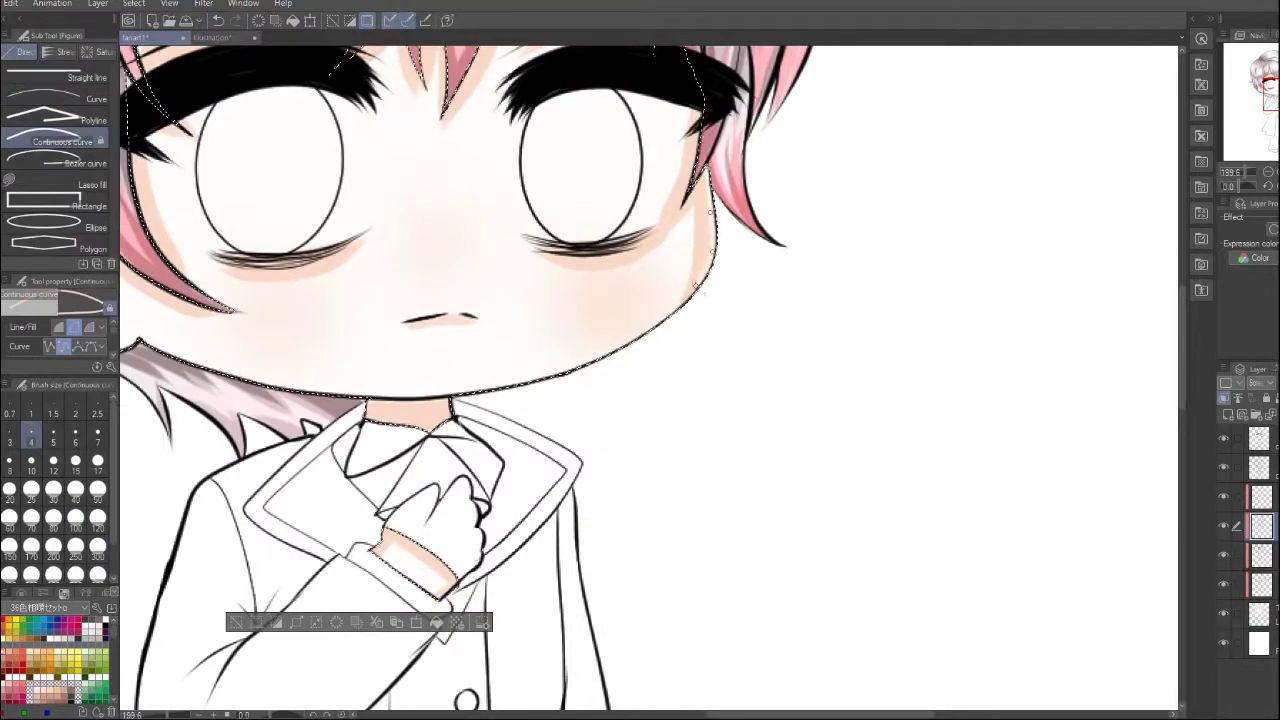
pyautogui.scroll(1, 650, 380)
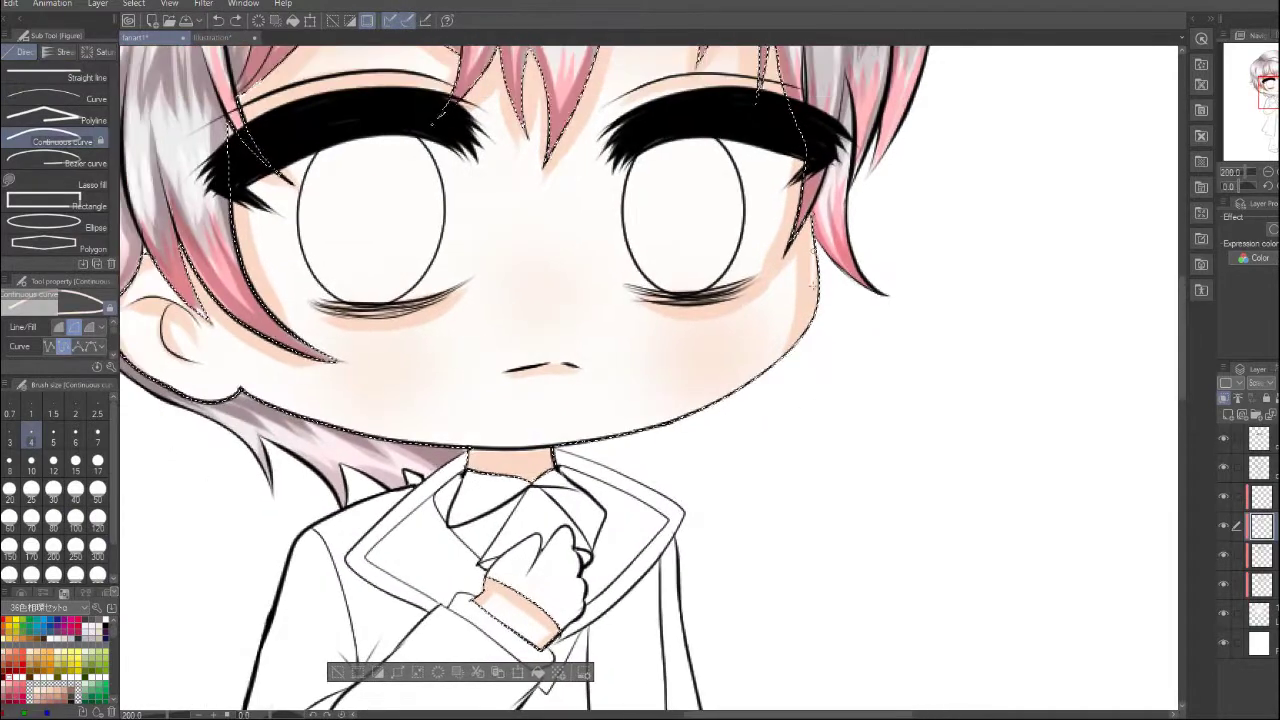
pyautogui.scroll(-4, 726, 389)
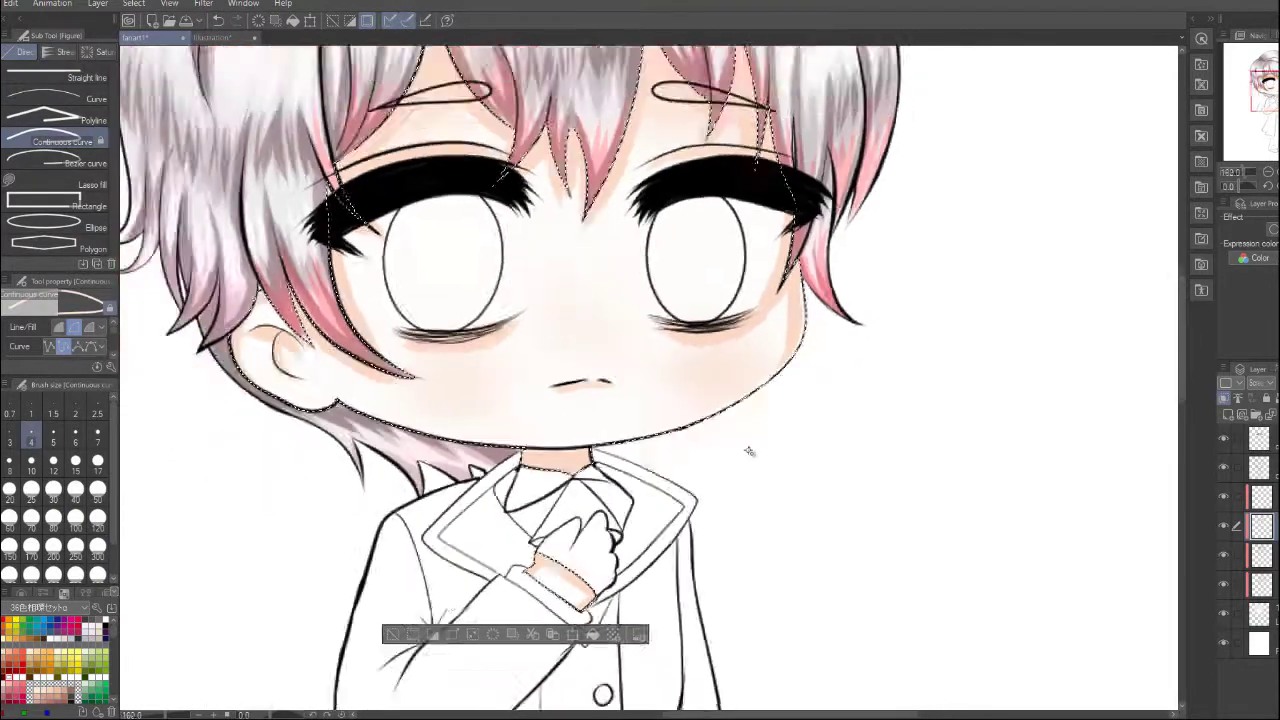
pyautogui.press('b')
pyautogui.scroll(4, 730, 380)
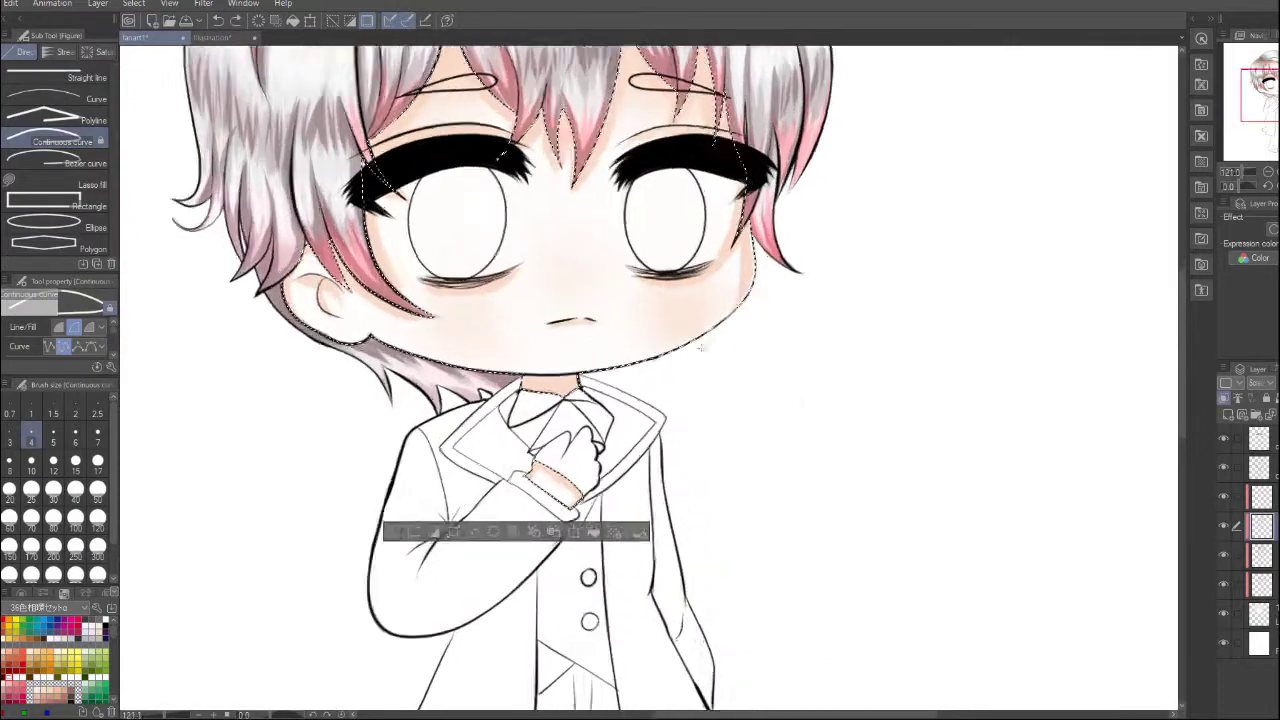
pyautogui.moveTo(740, 489); pyautogui.dragTo(760, 519)
# Brush soft white highlights onto the face and airbrush reddish blush on the cheeks and neck with the Soft airbrush at size 50
pyautogui.scroll(-1, 760, 519)
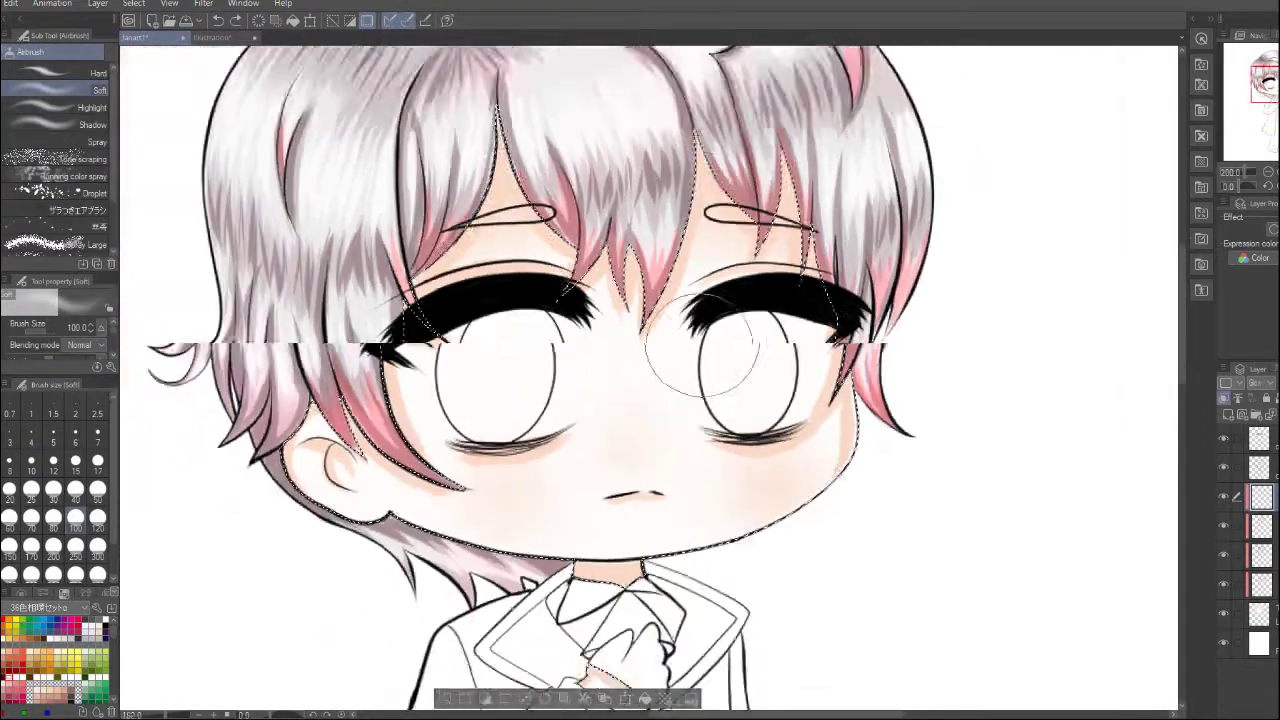
pyautogui.press('p')
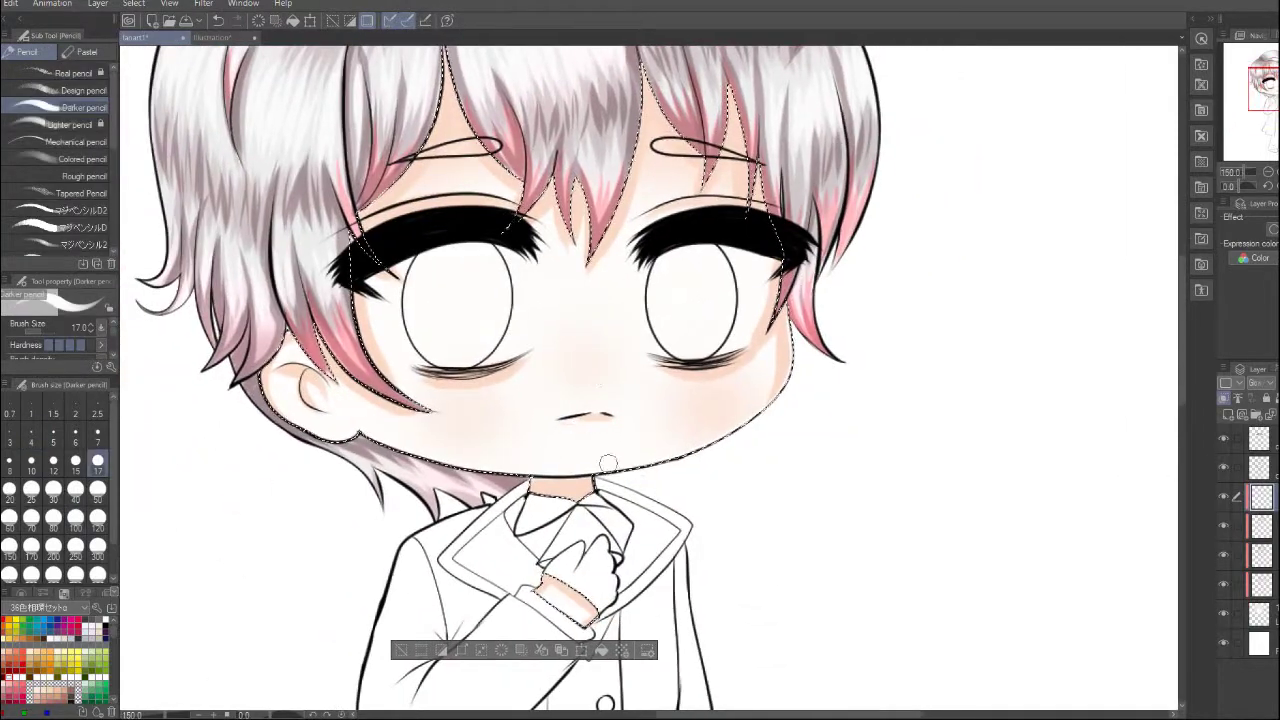
pyautogui.scroll(-1, 608, 463)
pyautogui.press('b')
pyautogui.moveTo(776, 165)
pyautogui.mouseDown()
pyautogui.moveTo(770, 225)
pyautogui.moveTo(827, 91)
pyautogui.moveTo(787, 175)
pyautogui.mouseUp()
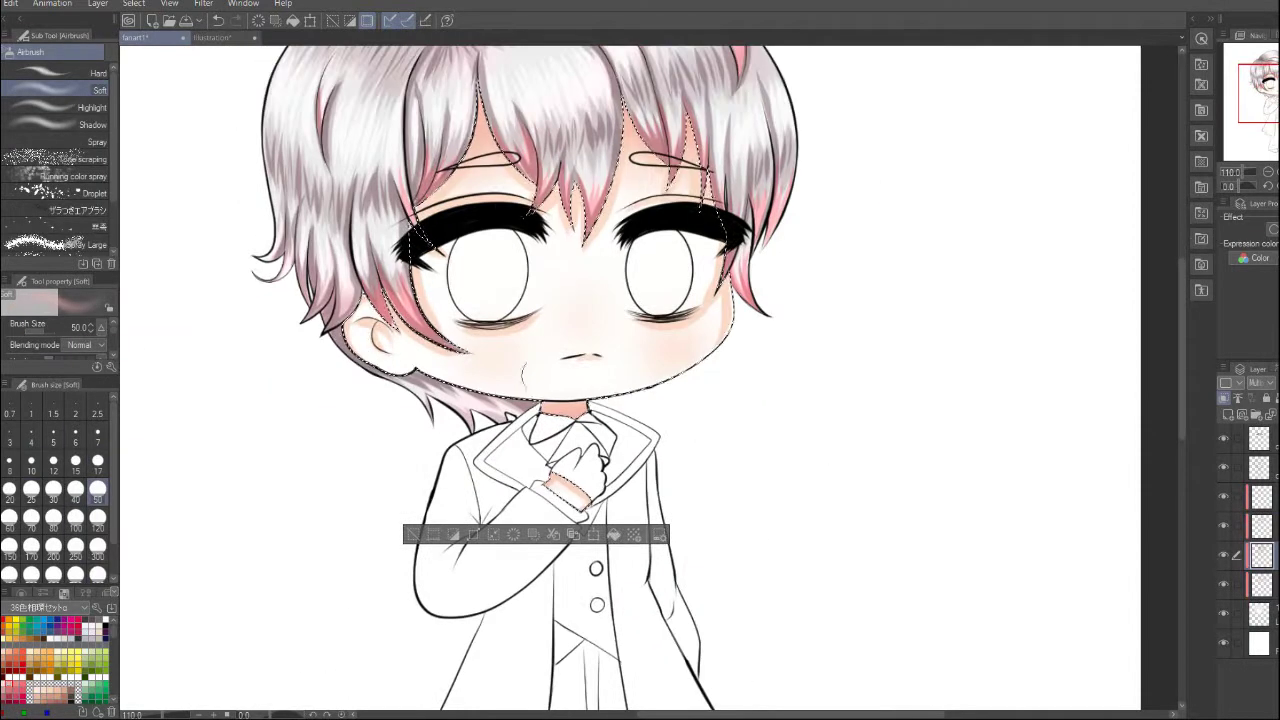
# Dot small white G-pen highlights on the nose, lower lip and both cheeks, using brush sizes 10 and 7
pyautogui.press('p')
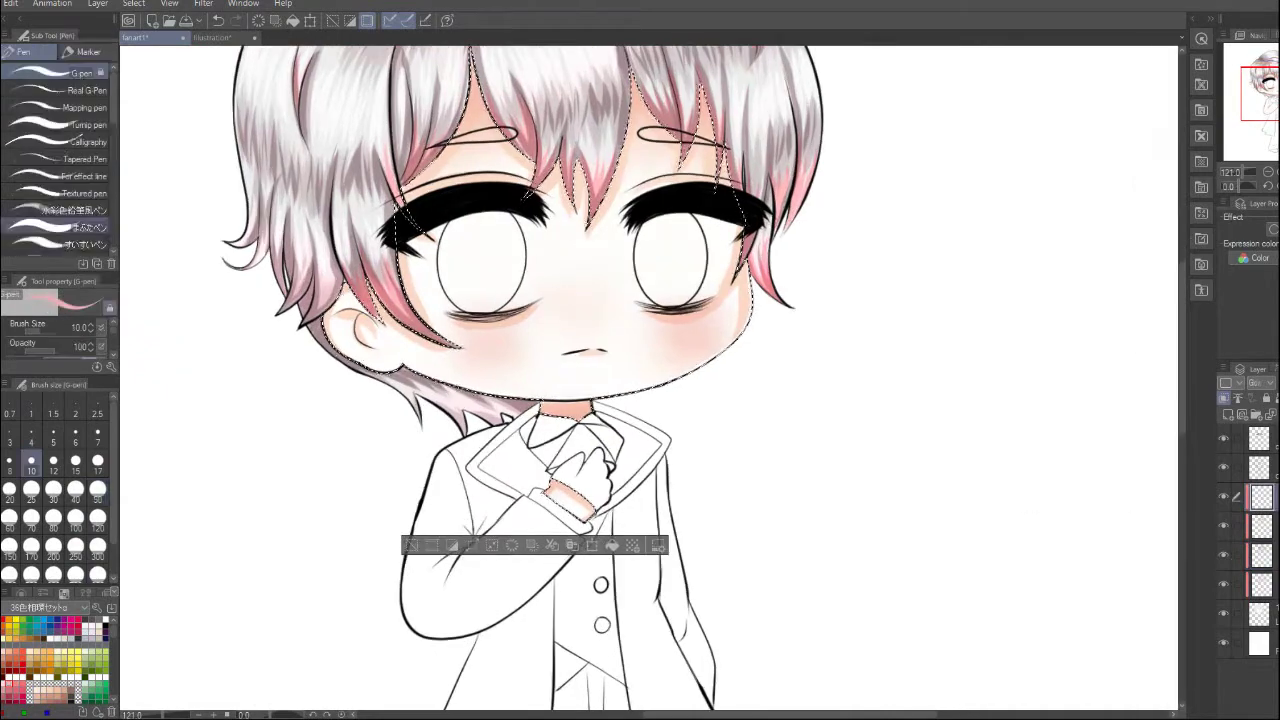
pyautogui.scroll(2, 670, 384)
pyautogui.scroll(4, 670, 384)
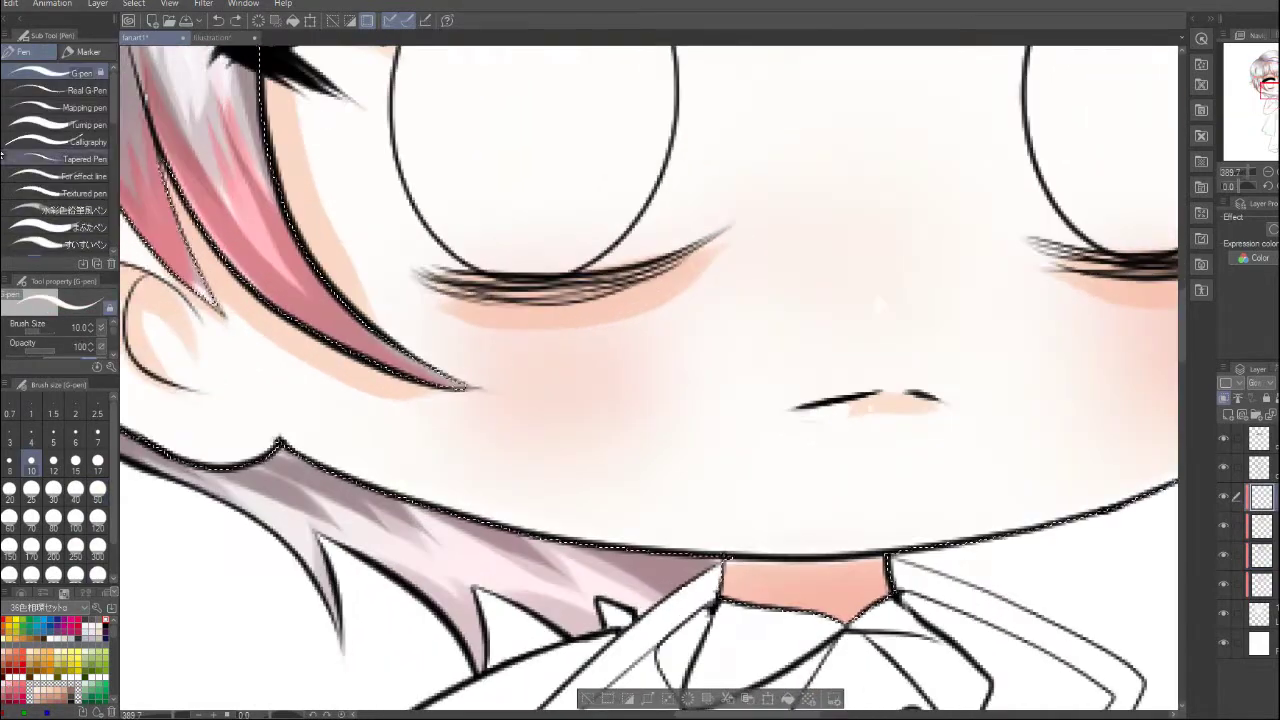
pyautogui.click(97, 440)
pyautogui.hscroll(3, 986, 422)
pyautogui.scroll(-2, 986, 422)
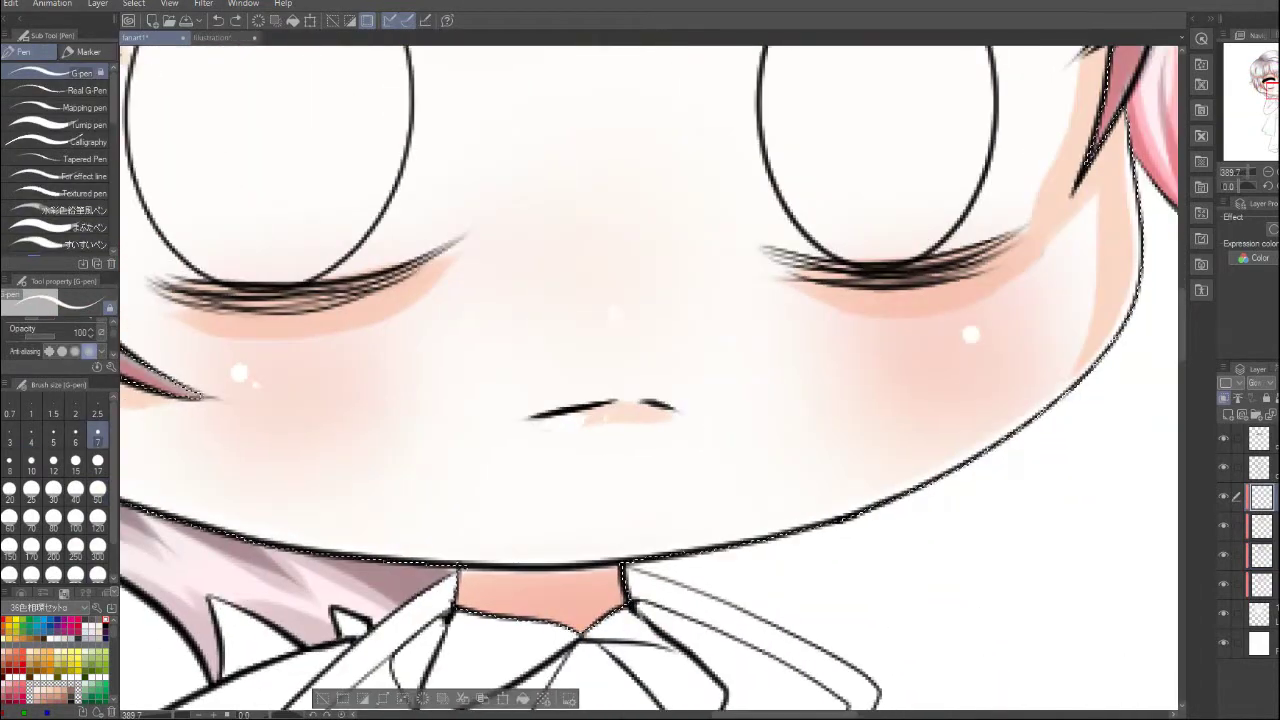
pyautogui.scroll(-2, 584, 458)
pyautogui.scroll(-2, 584, 458)
# Deselect the skin area and make the body's line art layer active
pyautogui.click(133, 3)
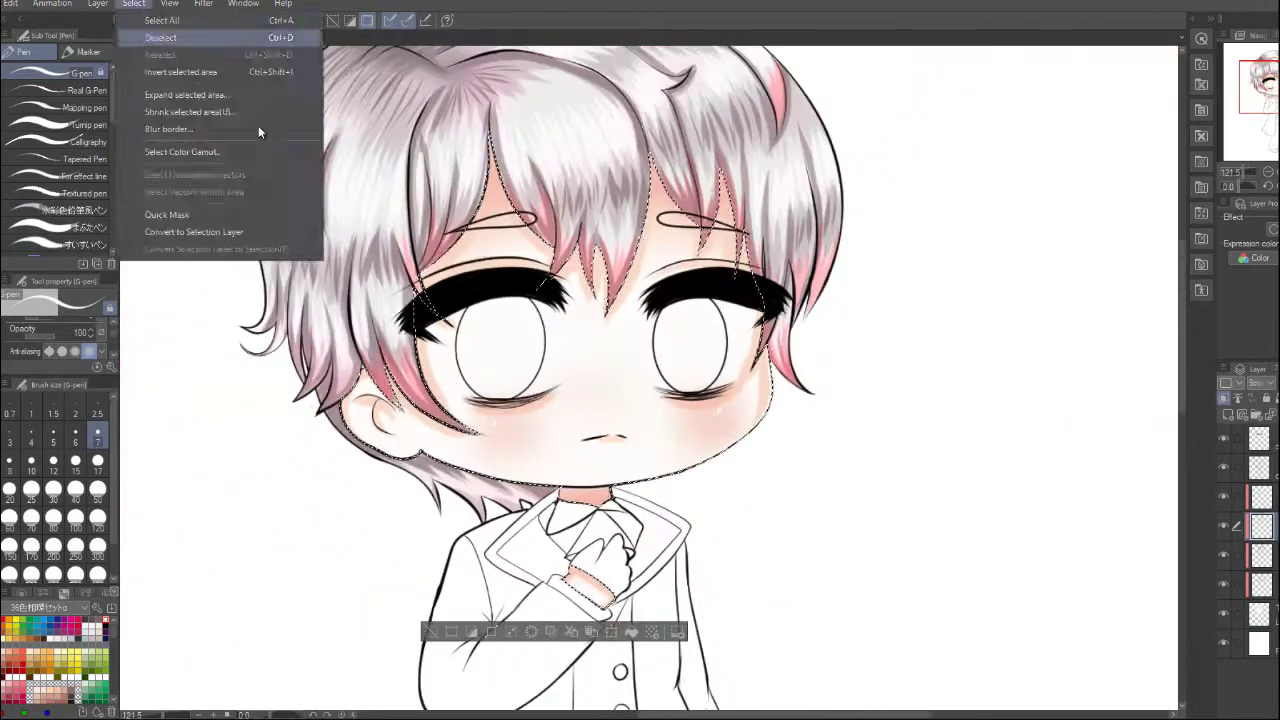
pyautogui.click(170, 34)
pyautogui.scroll(-3, 532, 372)
pyautogui.press('w')
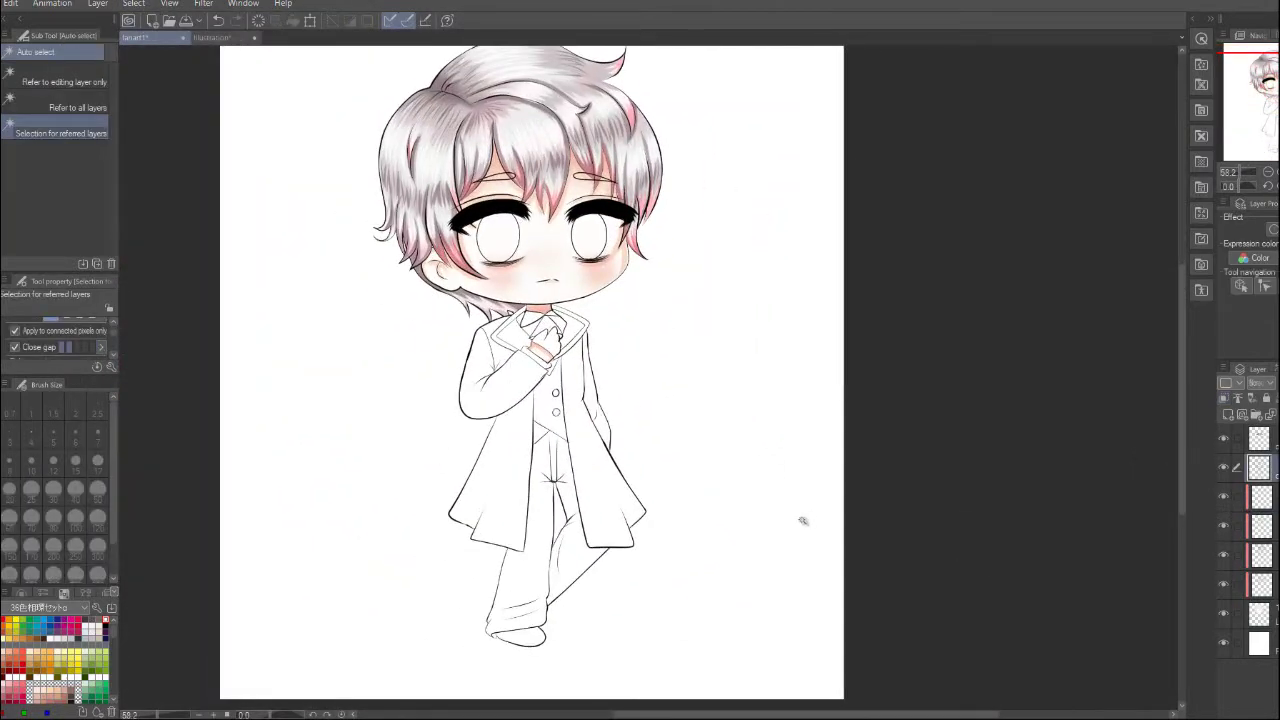
pyautogui.scroll(6, 545, 340)
pyautogui.click(549, 196)
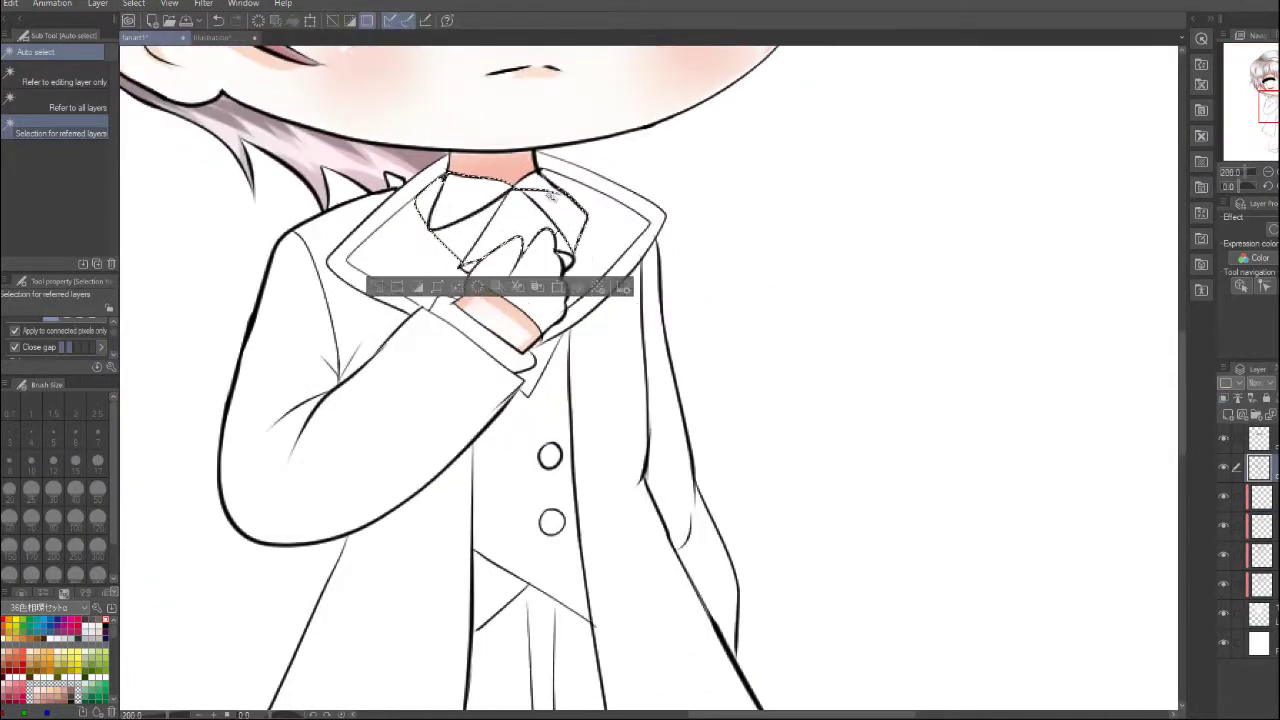
pyautogui.scroll(2, 548, 262)
pyautogui.hotkey('ctrl', 'd')
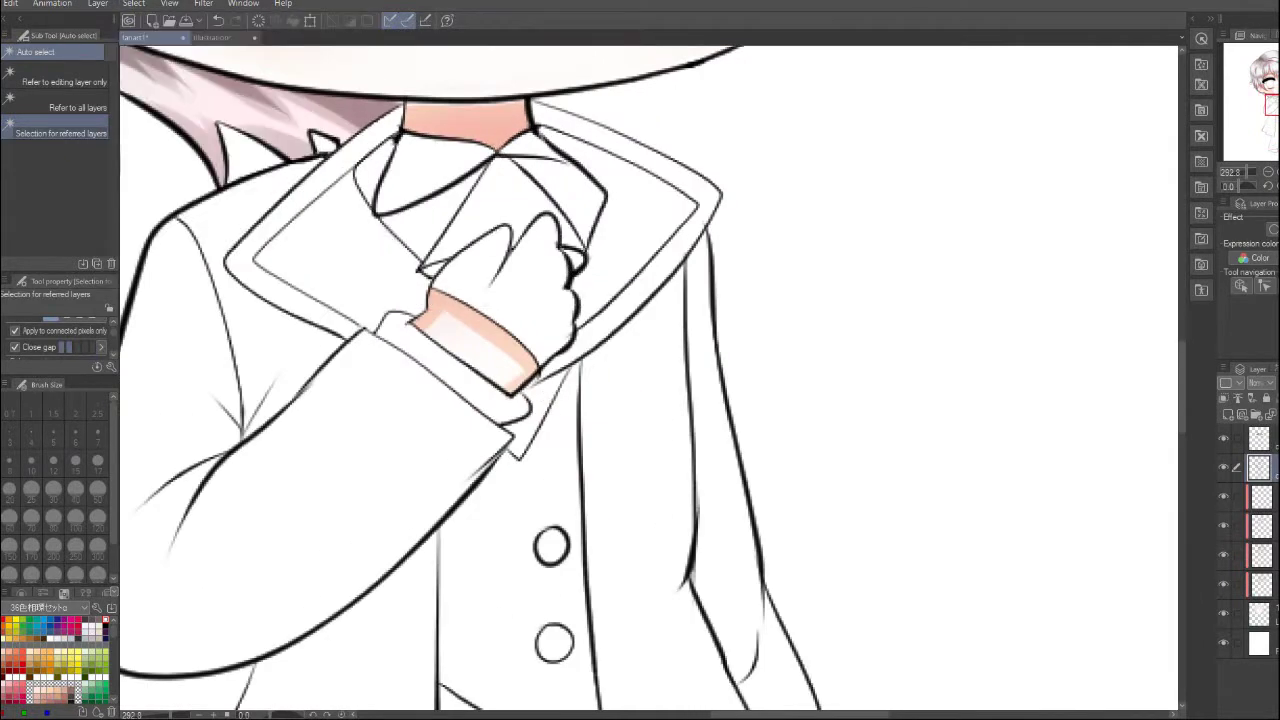
# Redraw the coat's front edge where it joins the lapel below the hand with the size 6 G-pen, erasing excess line with the Vector eraser
pyautogui.press('p')
pyautogui.scroll(4, 640, 370)
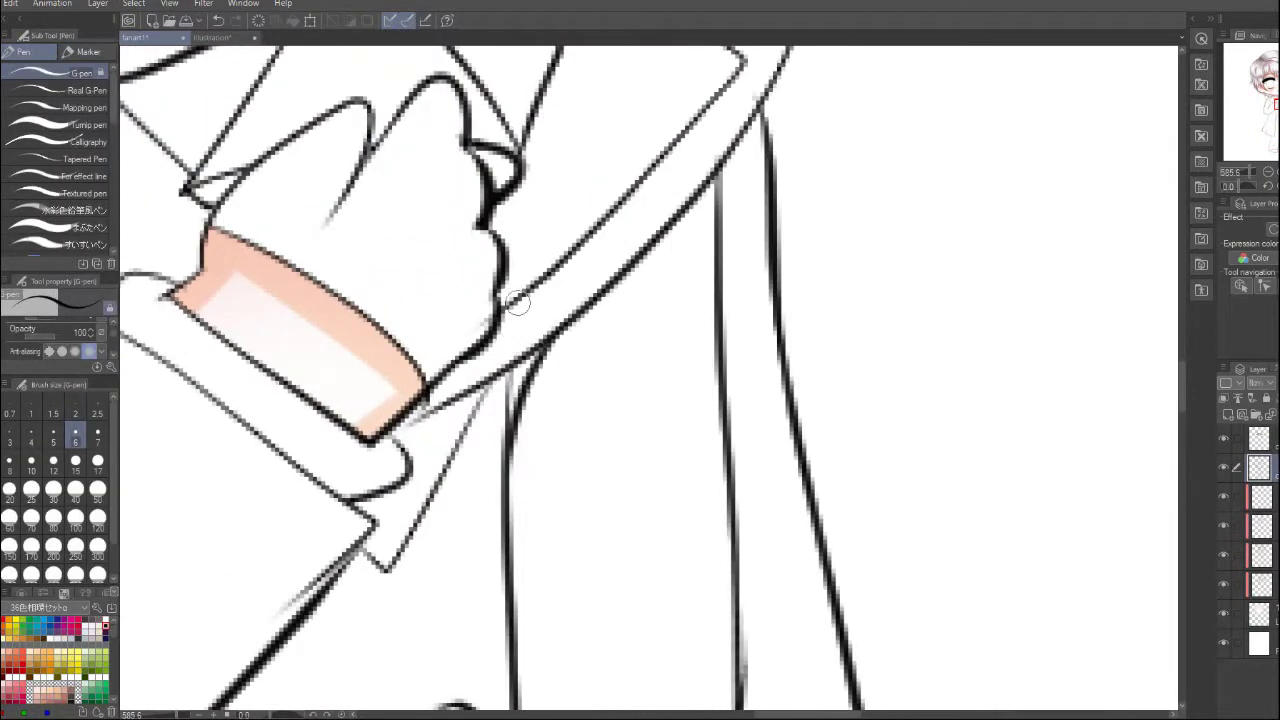
pyautogui.press('e')
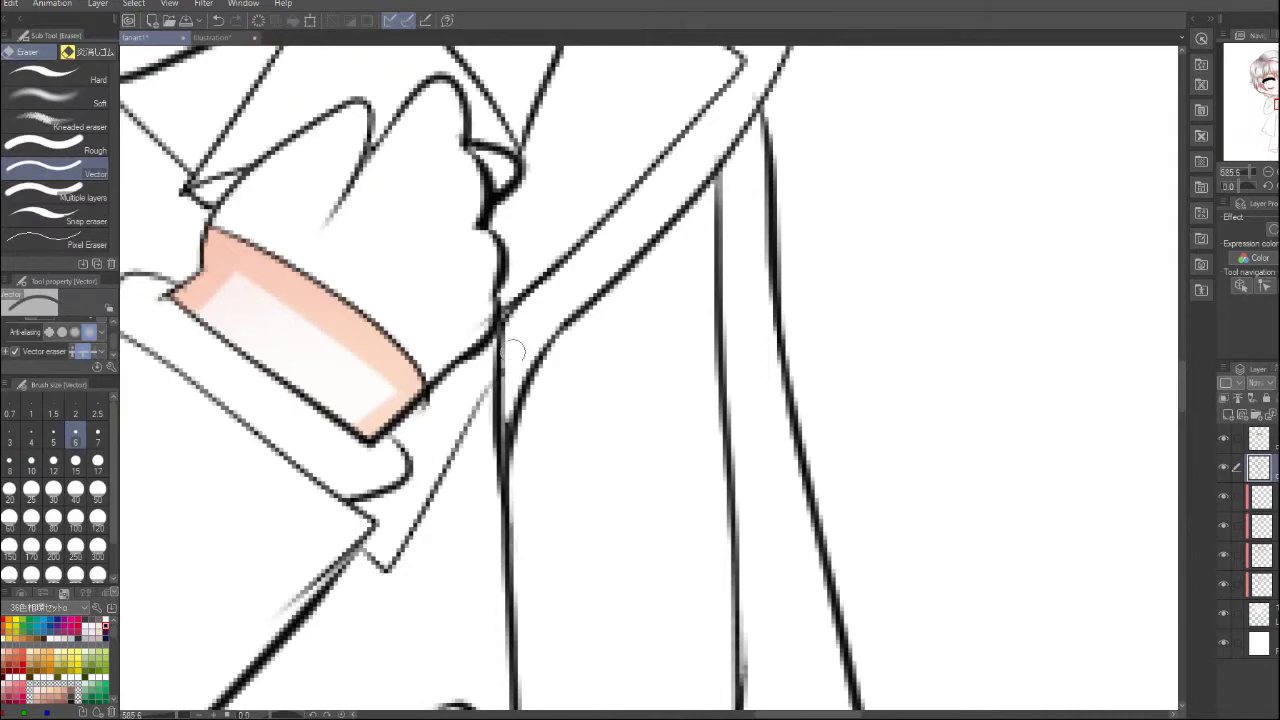
pyautogui.scroll(-3, 512, 350)
pyautogui.scroll(2, 516, 191)
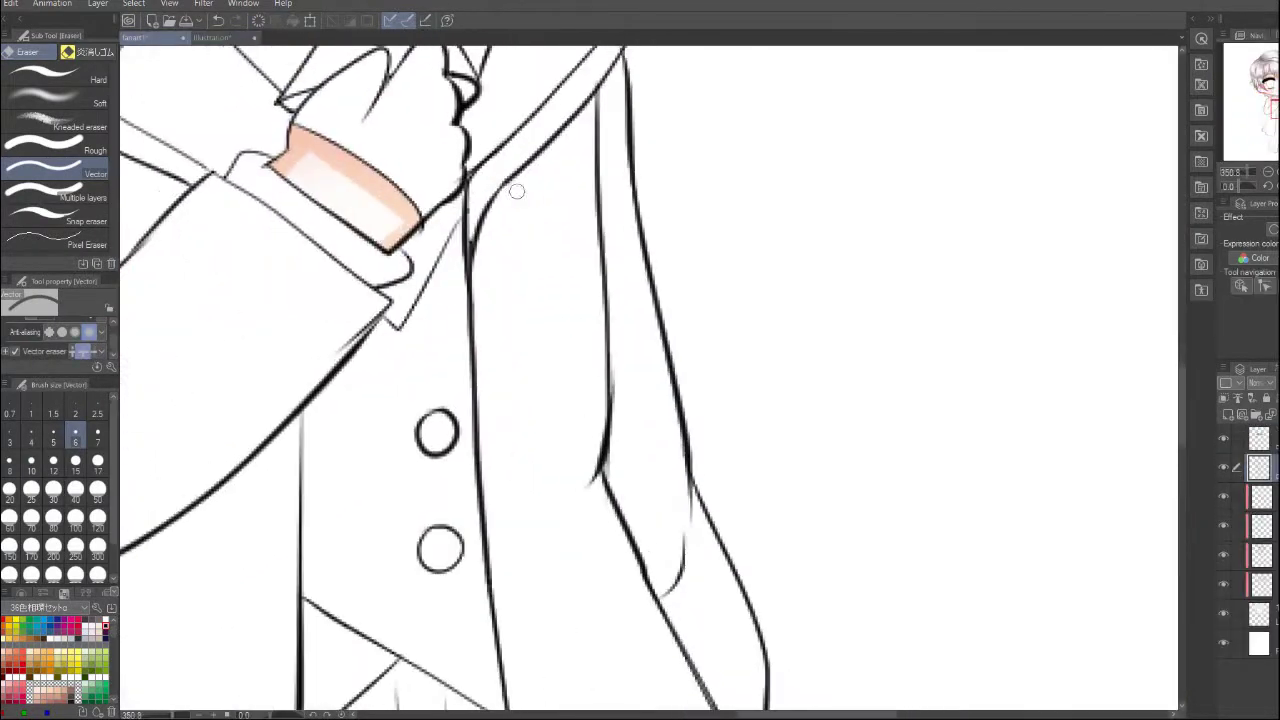
# Draw the lower lapel's double trim line down both coat front edges with the G-pen, erasing overlaps with the Vector eraser
pyautogui.press('p')
pyautogui.moveTo(519, 264); pyautogui.dragTo(480, 450)
pyautogui.press('e')
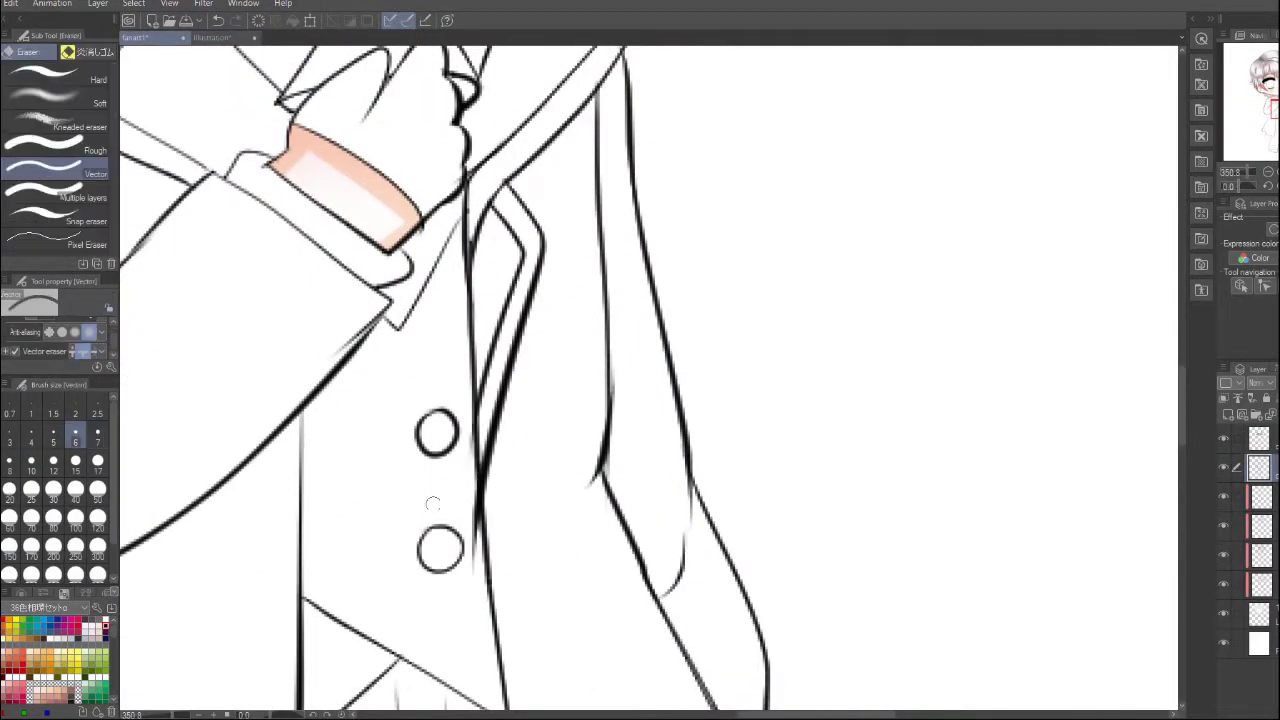
pyautogui.press('p')
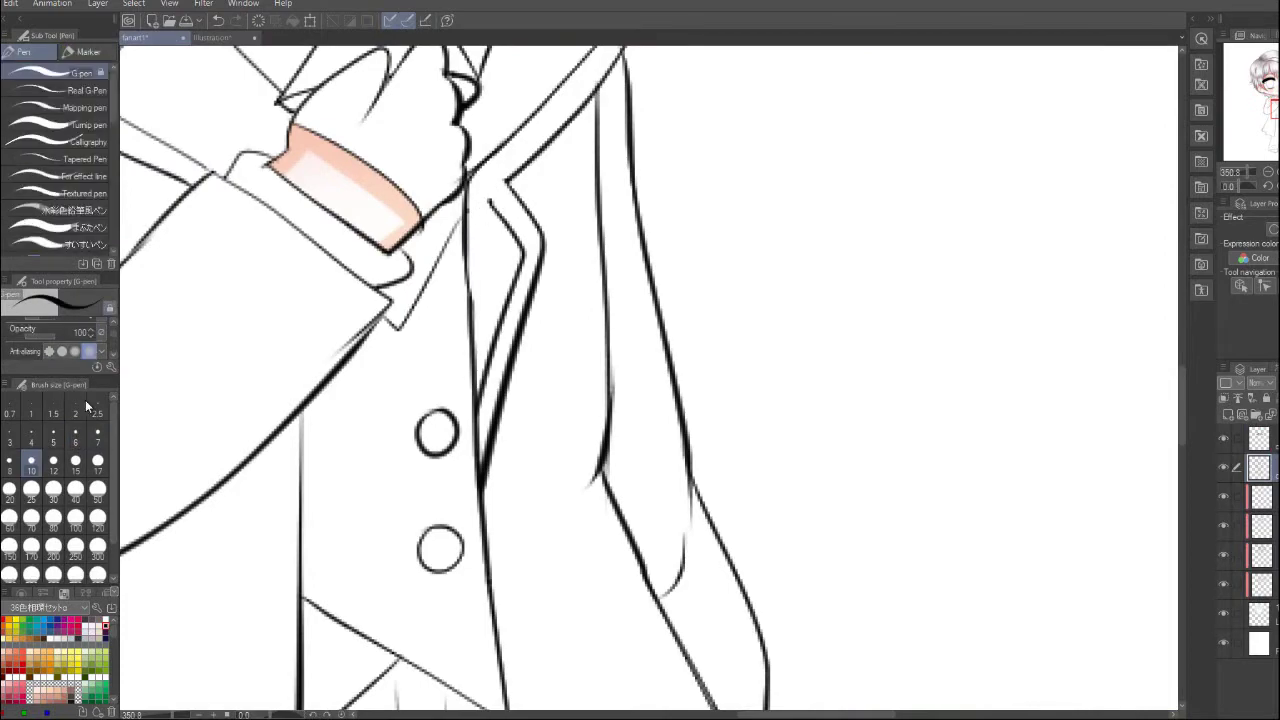
pyautogui.scroll(-3, 510, 408)
pyautogui.scroll(5, 400, 320)
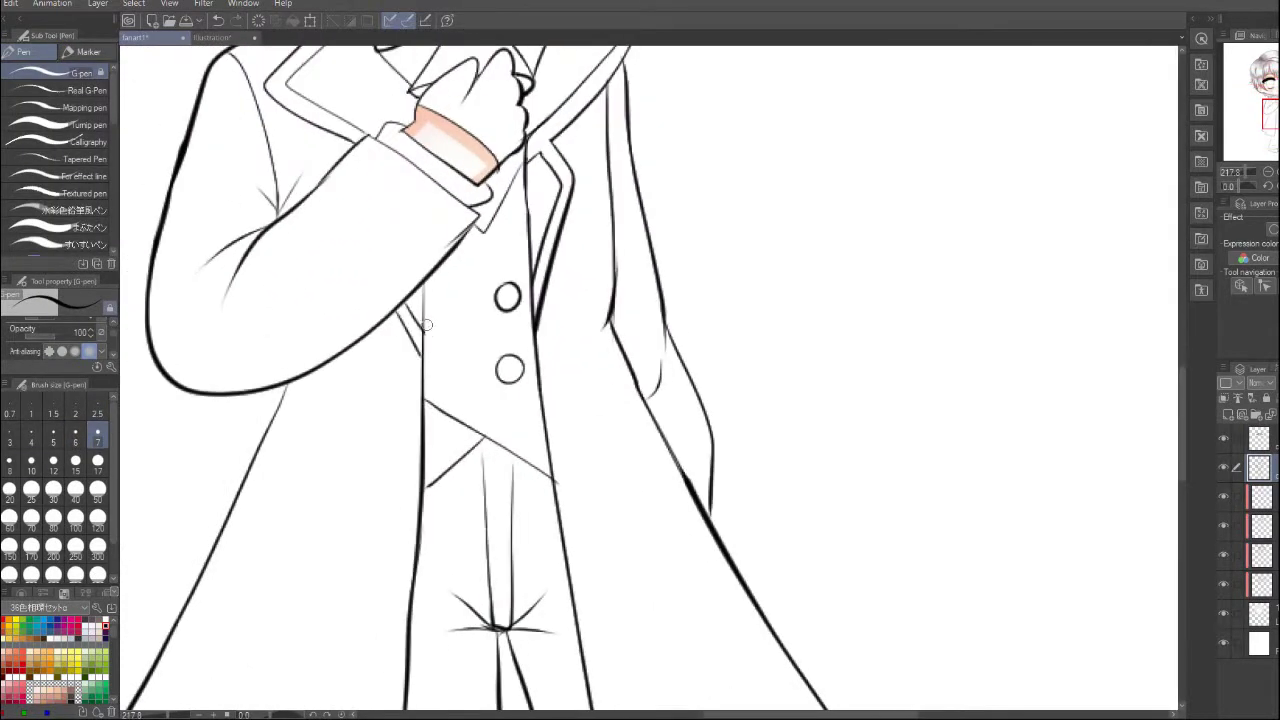
# Select the cravat sections around the hand from the referred layers and fill them with pale blue-grey
pyautogui.scroll(-5, 424, 385)
pyautogui.scroll(6, 500, 300)
pyautogui.press('w')
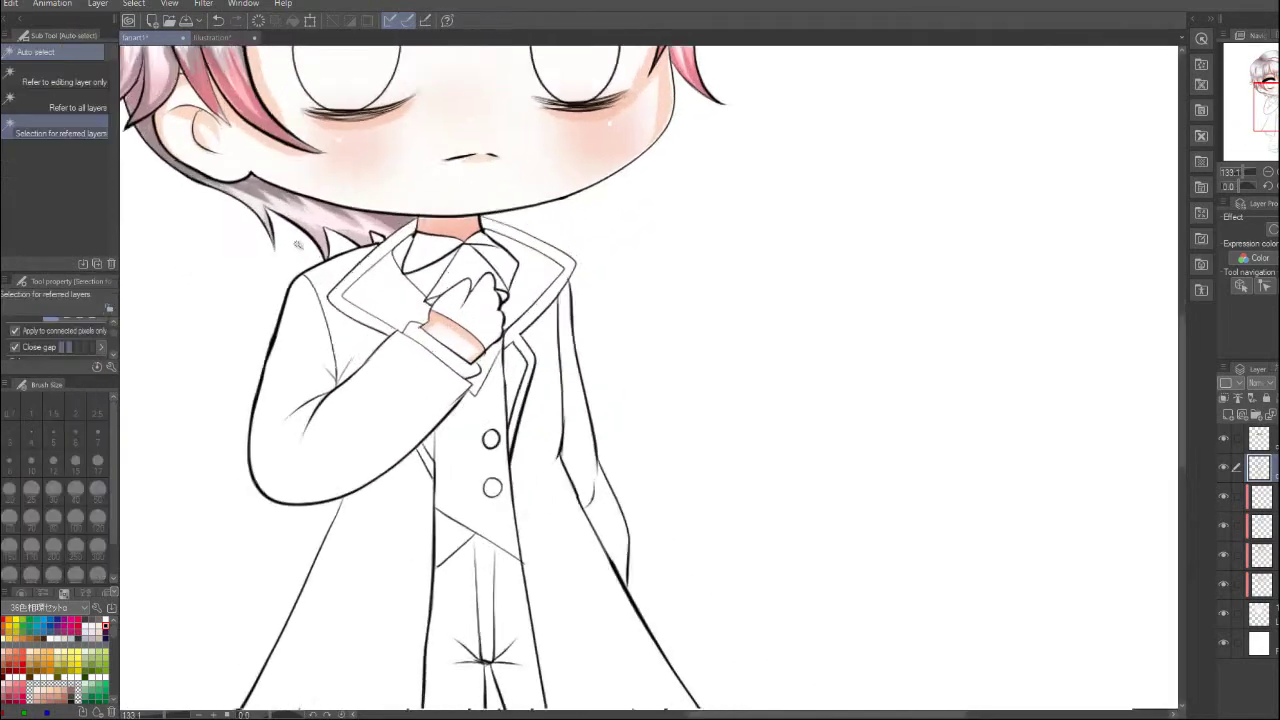
pyautogui.click(483, 262)
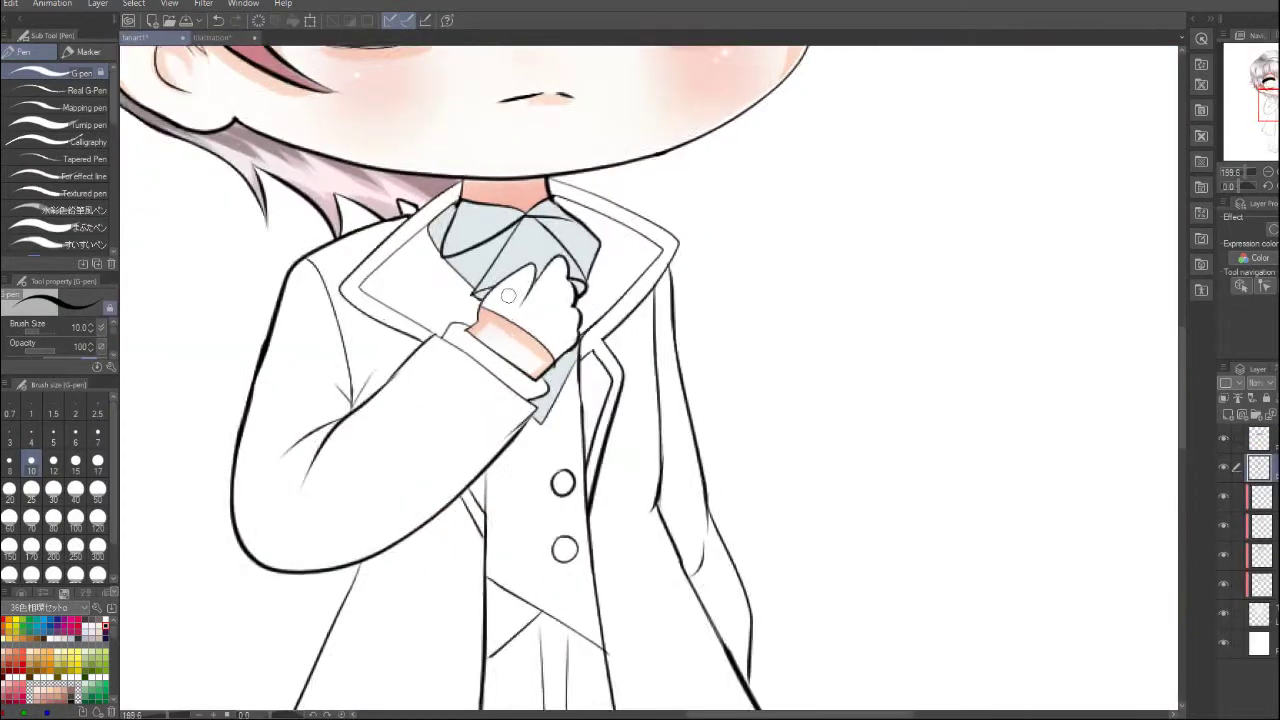
# Draw the cuff's edge line and a curved trim band across the bent sleeve with the size 7 G-pen
pyautogui.scroll(3, 508, 296)
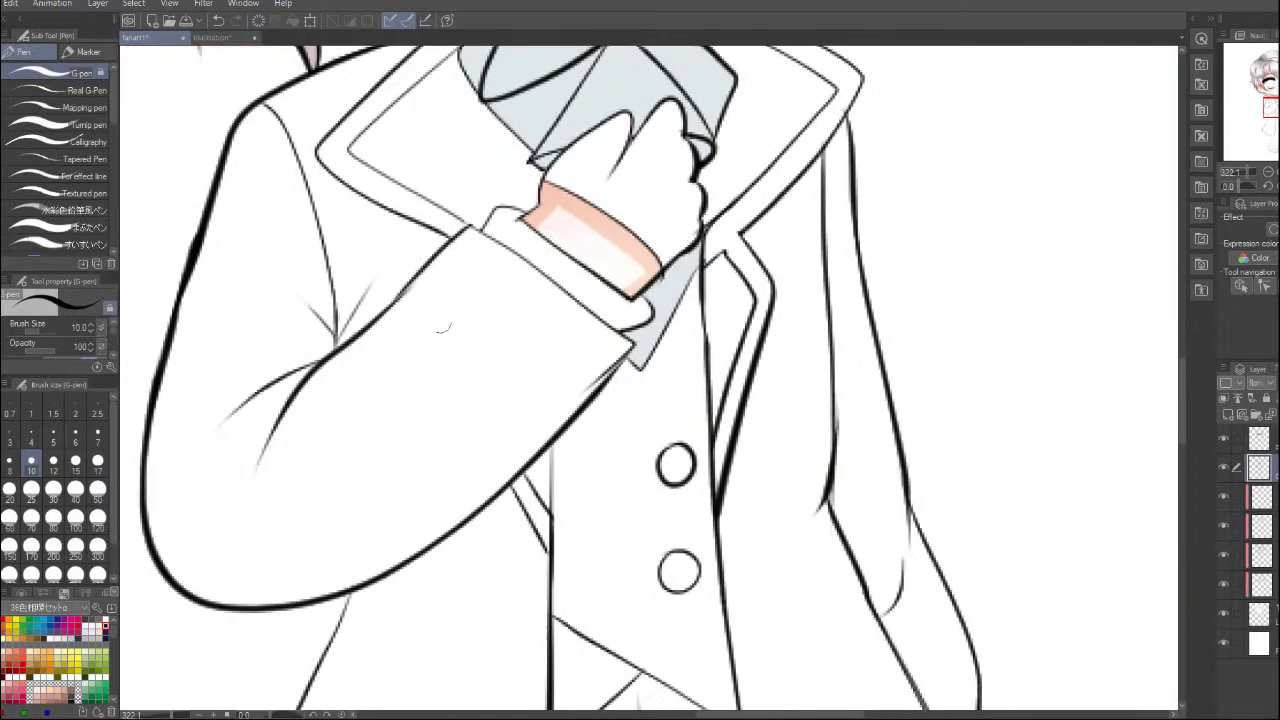
pyautogui.press('e')
pyautogui.press('p')
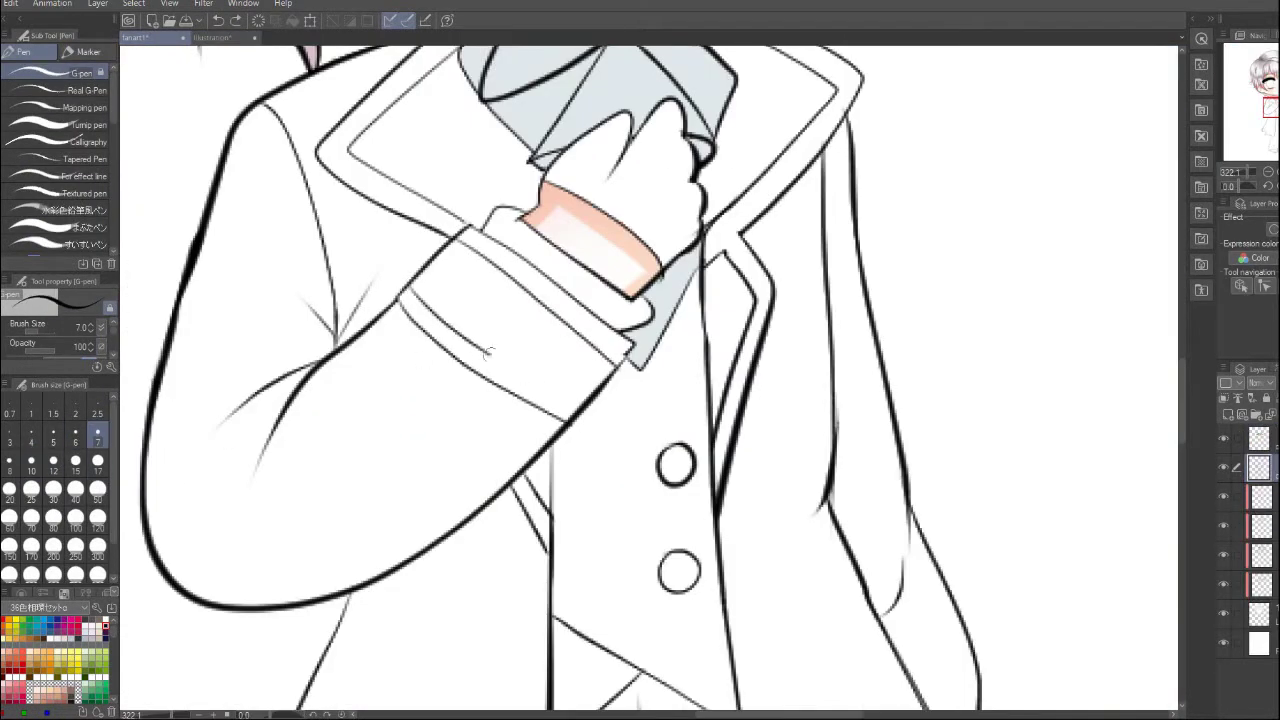
pyautogui.scroll(-4, 488, 352)
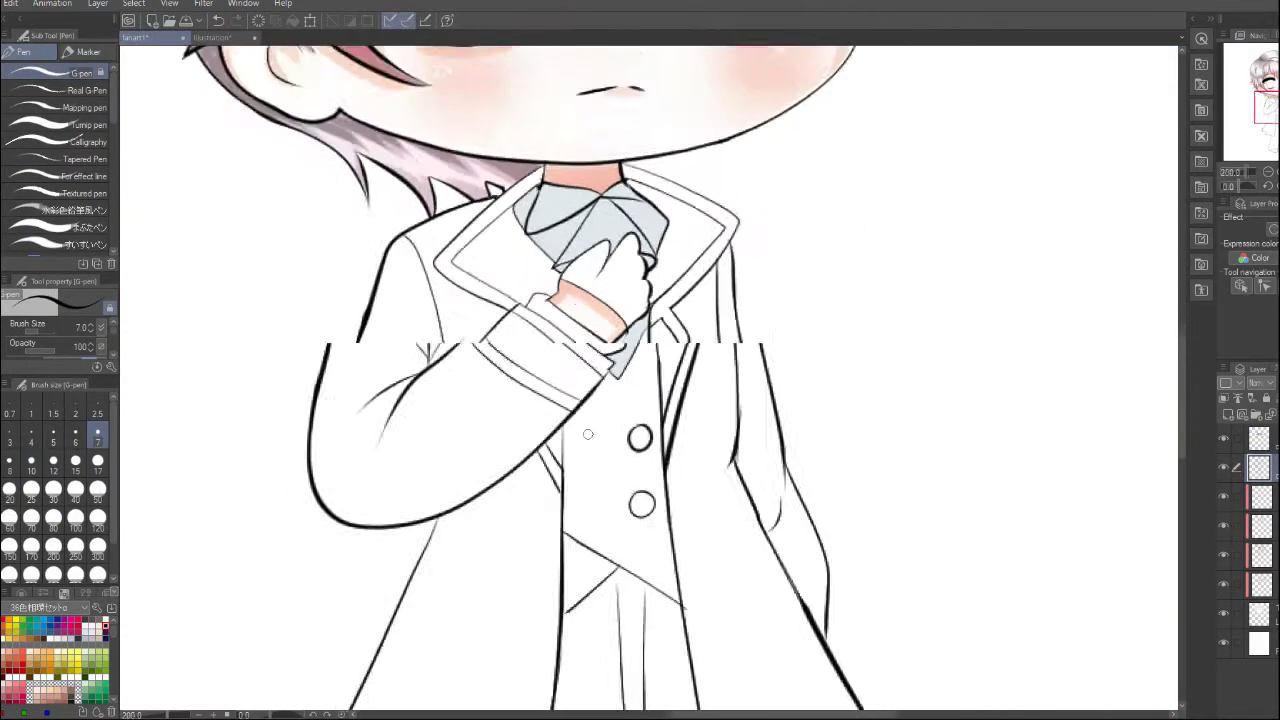
# Select the coat's sleeves, lapels, cuff and skirt panels without the trim, and fill them with dark magenta on the colour layer
pyautogui.press('w')
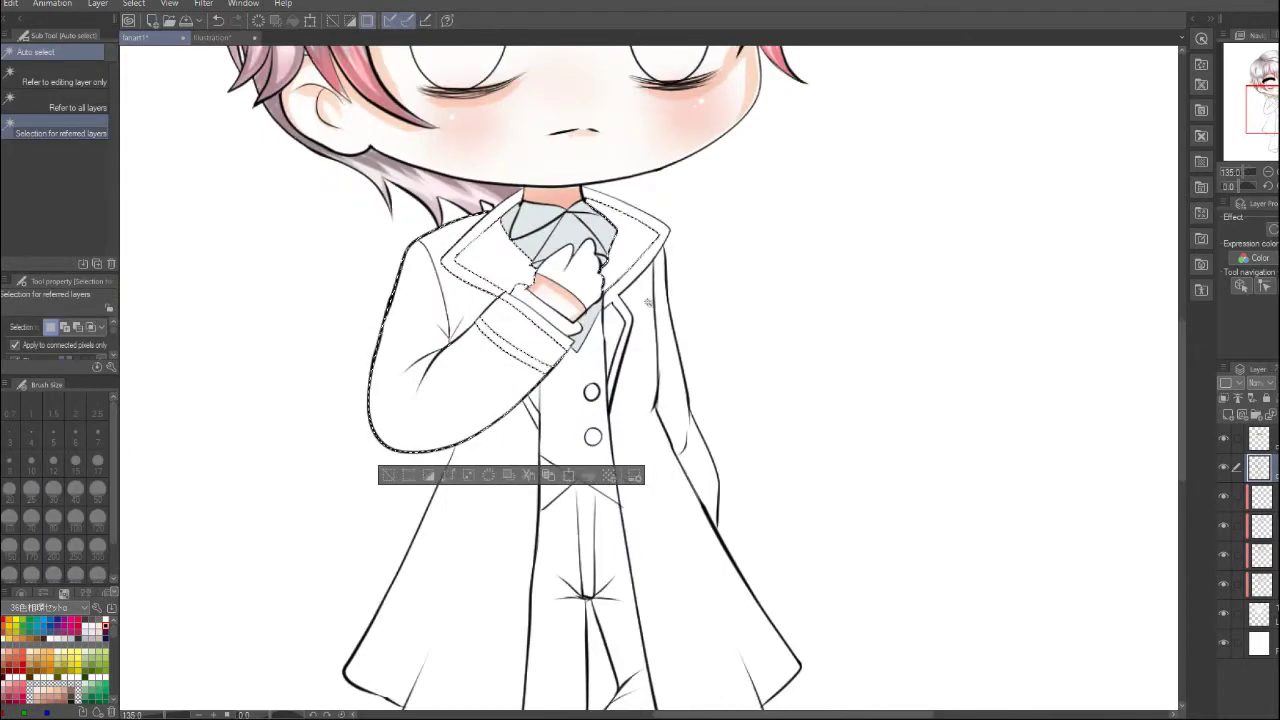
pyautogui.click(419, 316)
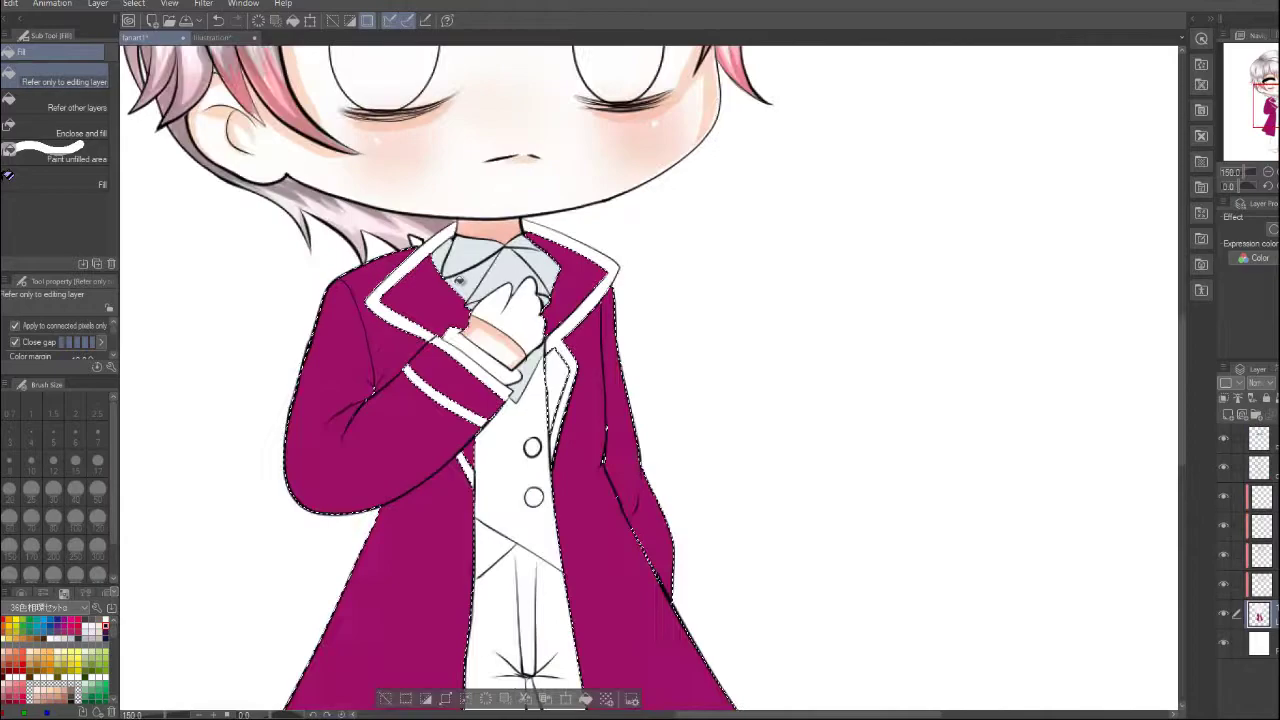
pyautogui.scroll(-4, 650, 380)
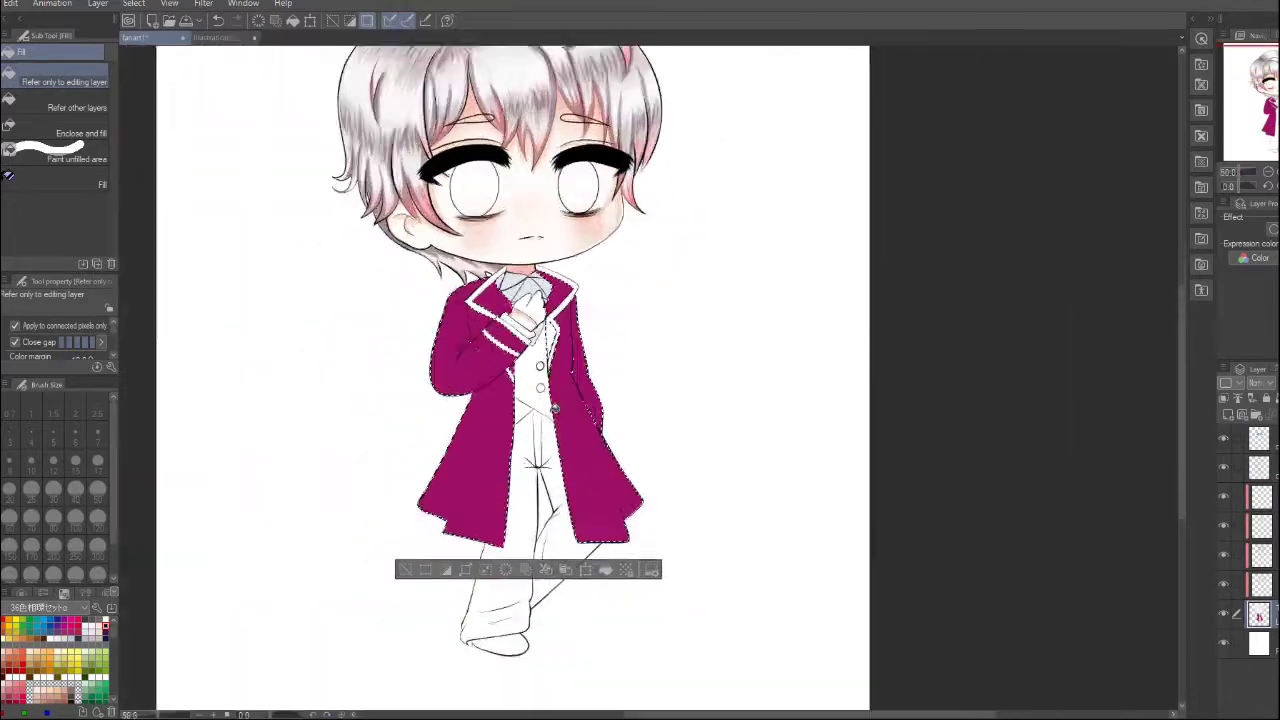
# Shade the bent sleeve's folds and underside, the lapels and the area below the cuff in dark maroon with the size 12 Darker pencil
pyautogui.scroll(5, 650, 380)
pyautogui.press('b')
pyautogui.scroll(3, 600, 400)
pyautogui.press('p')
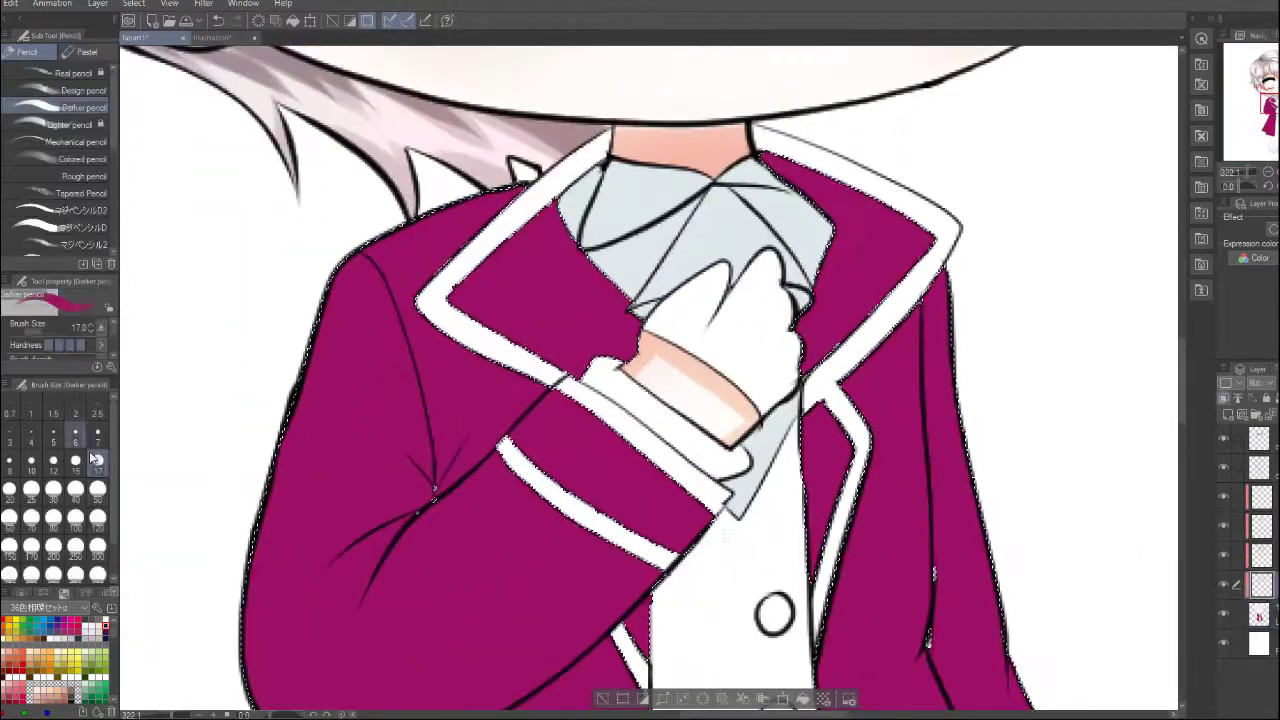
pyautogui.moveTo(365, 265)
pyautogui.mouseDown()
pyautogui.moveTo(425, 490)
pyautogui.moveTo(350, 625)
pyautogui.mouseUp()
pyautogui.scroll(-4, 433, 492)
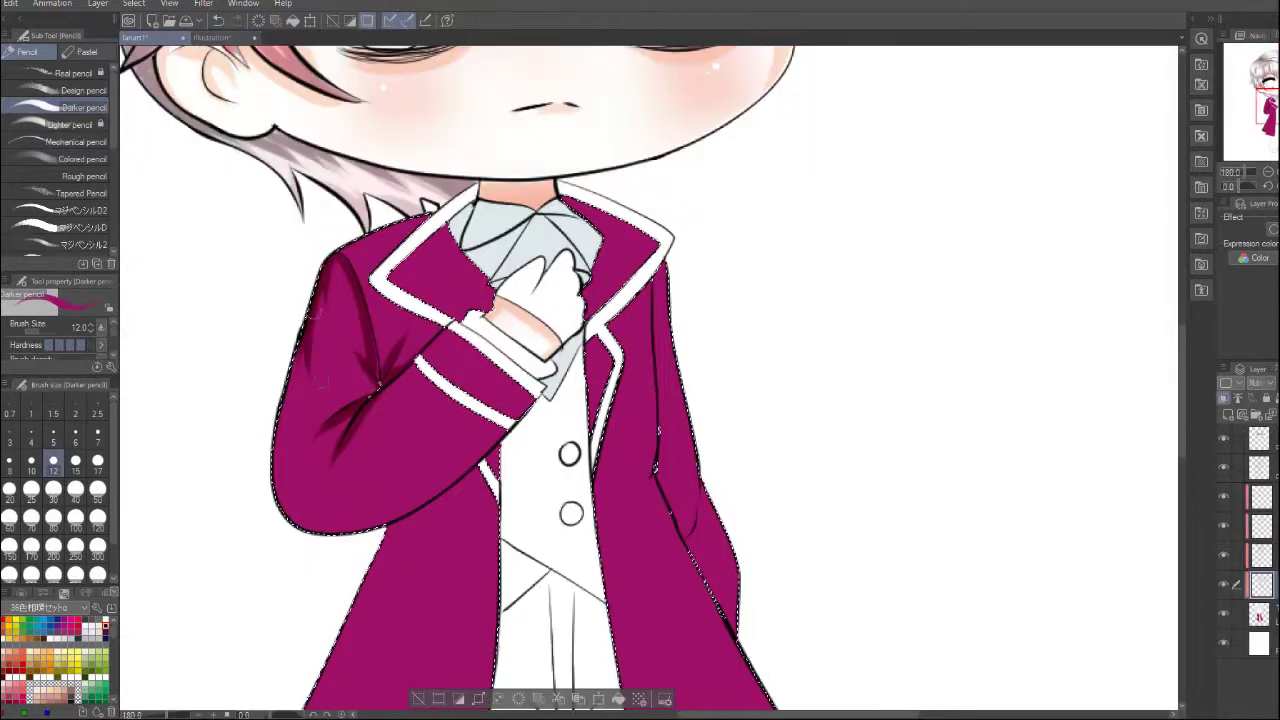
pyautogui.moveTo(305, 330); pyautogui.dragTo(343, 421)
pyautogui.moveTo(290, 485)
pyautogui.mouseDown()
pyautogui.moveTo(340, 510)
pyautogui.moveTo(440, 505)
pyautogui.mouseUp()
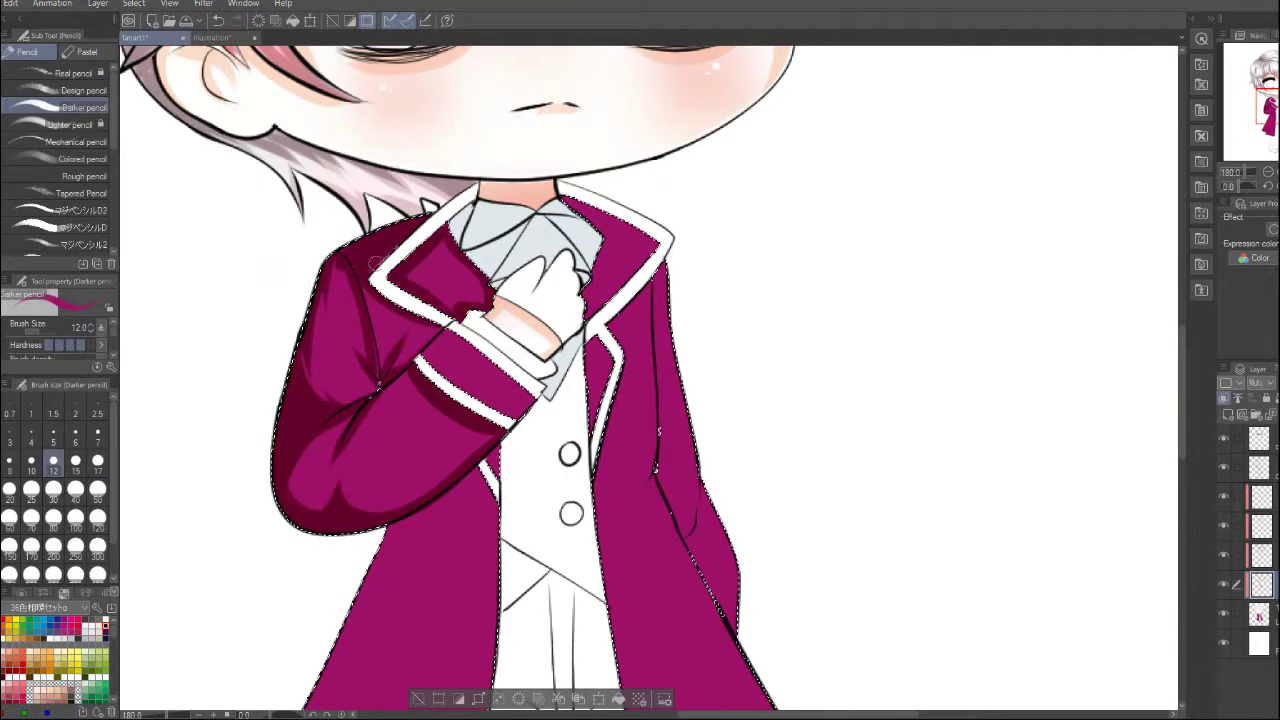
pyautogui.scroll(-2, 564, 331)
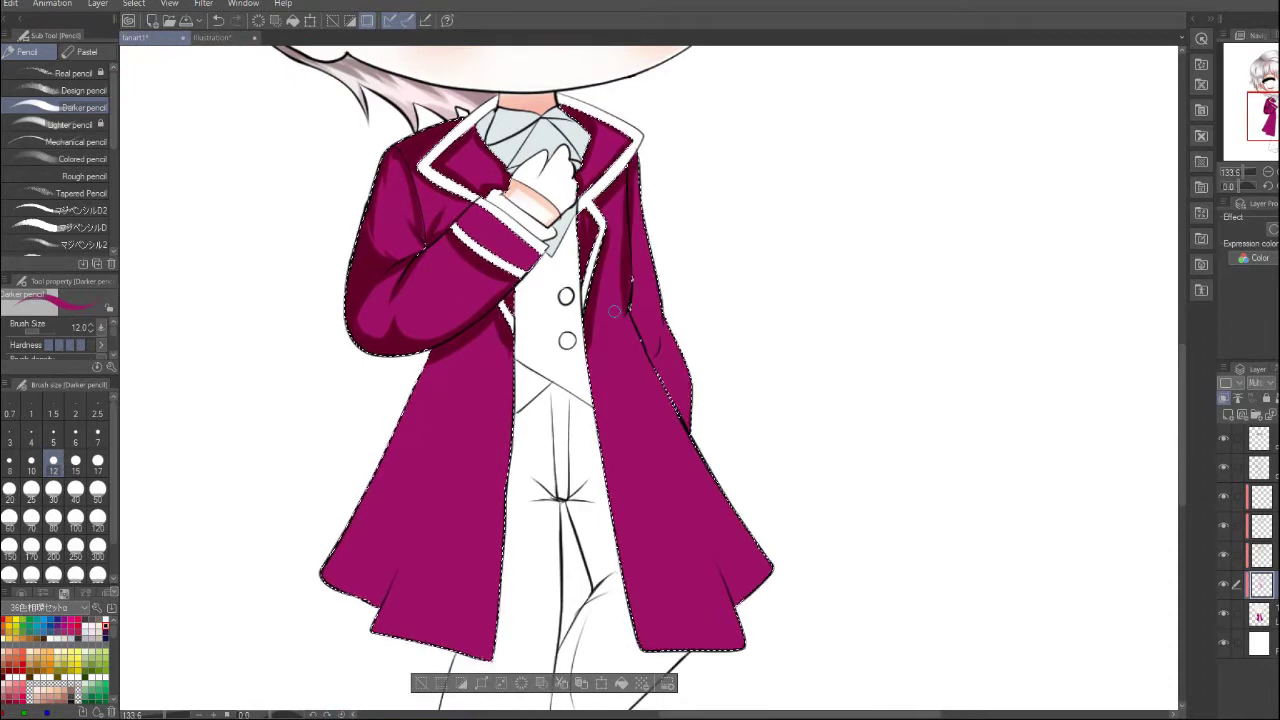
# Following the reference, shade folds in the coat skirt below the bent arm with the size 12 Darker pencil and airbrush its hem softly at size 50
pyautogui.scroll(-3, 614, 311)
pyautogui.hotkey('ctrl', 'Tab')
pyautogui.hotkey('ctrl', 'Tab')
pyautogui.scroll(1, 462, 259)
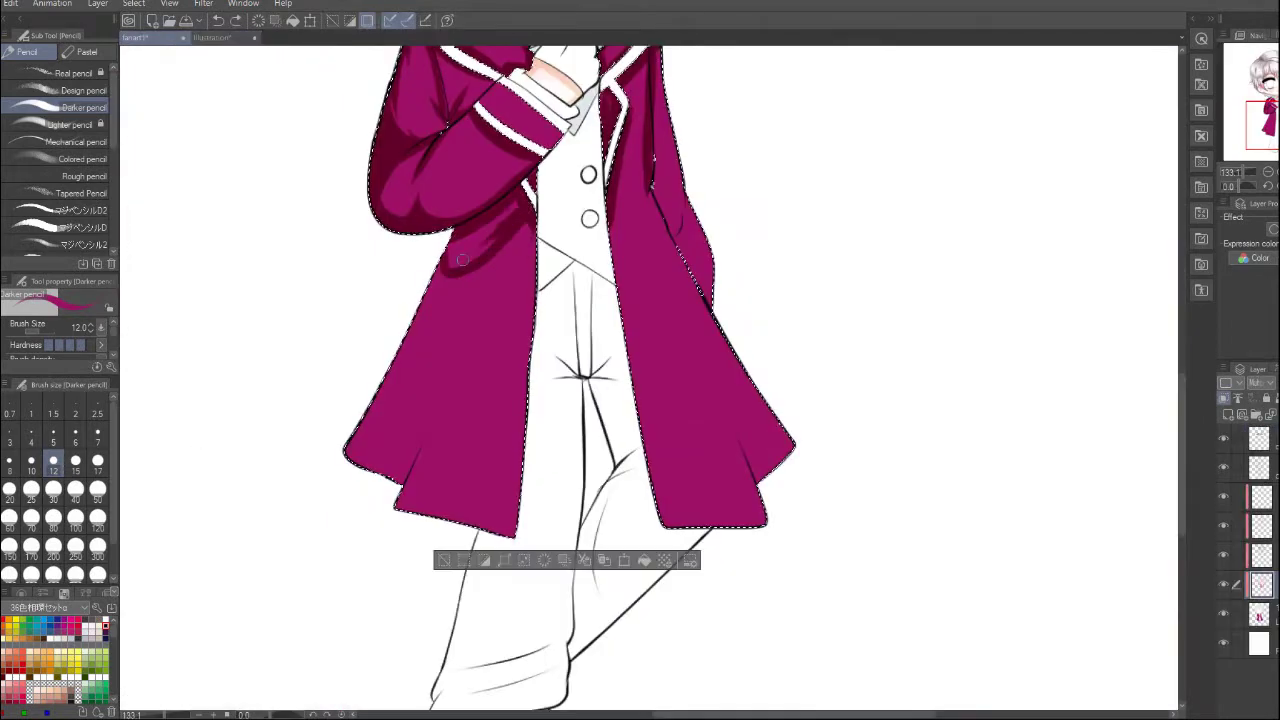
pyautogui.hotkey('ctrl', 'Tab')
pyautogui.hotkey('ctrl', 'Tab')
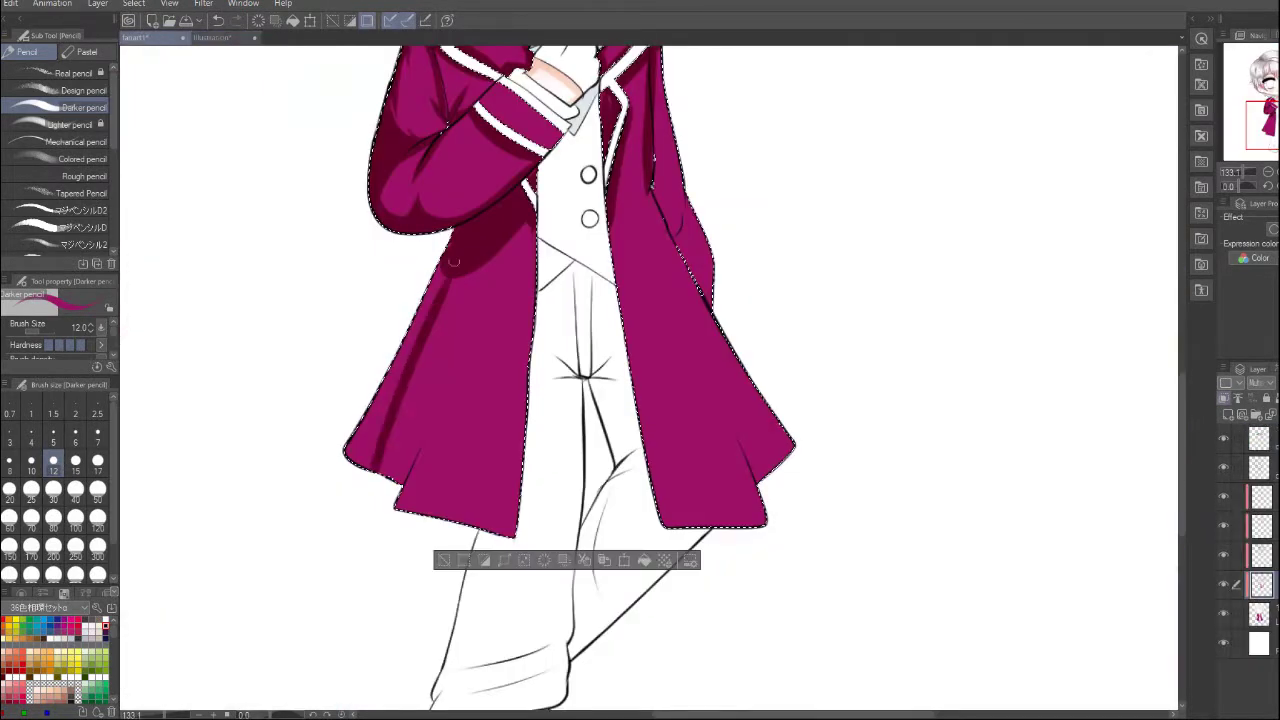
pyautogui.hotkey('ctrl', 'Tab')
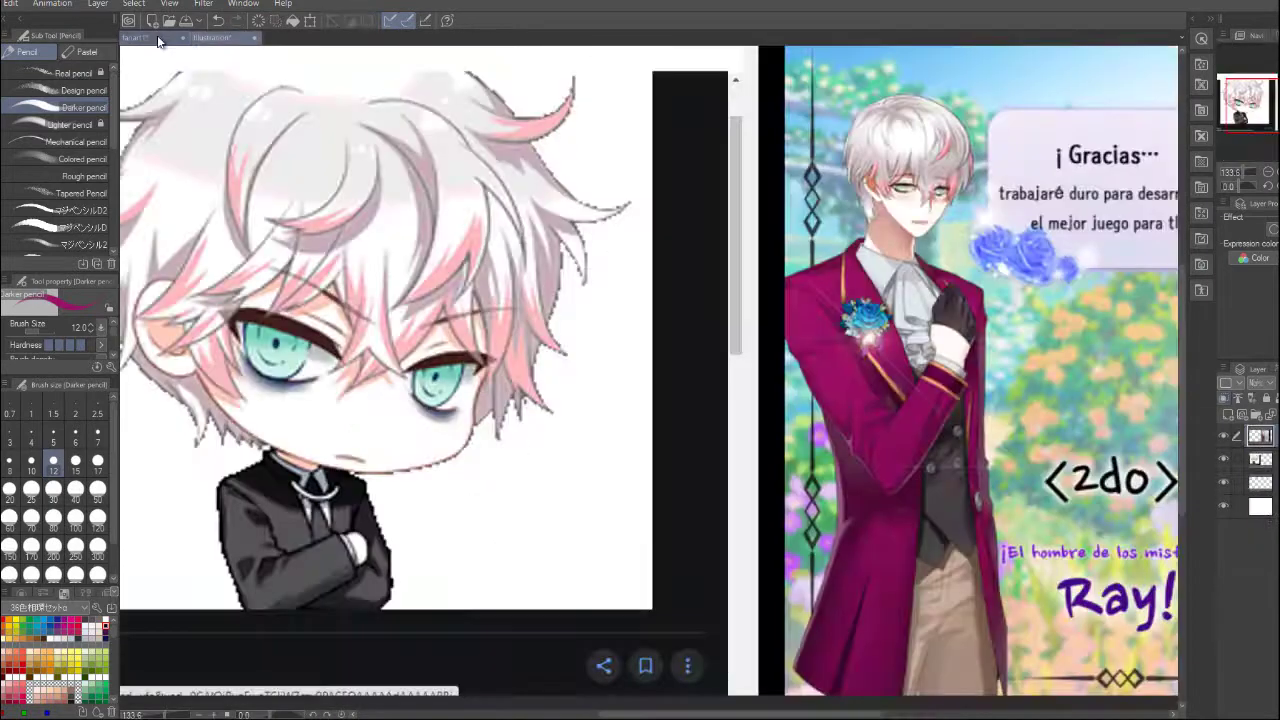
pyautogui.hotkey('ctrl', 'Tab')
pyautogui.press('b')
pyautogui.moveTo(410, 455)
pyautogui.mouseDown()
pyautogui.moveTo(380, 500)
pyautogui.moveTo(400, 470)
pyautogui.mouseUp()
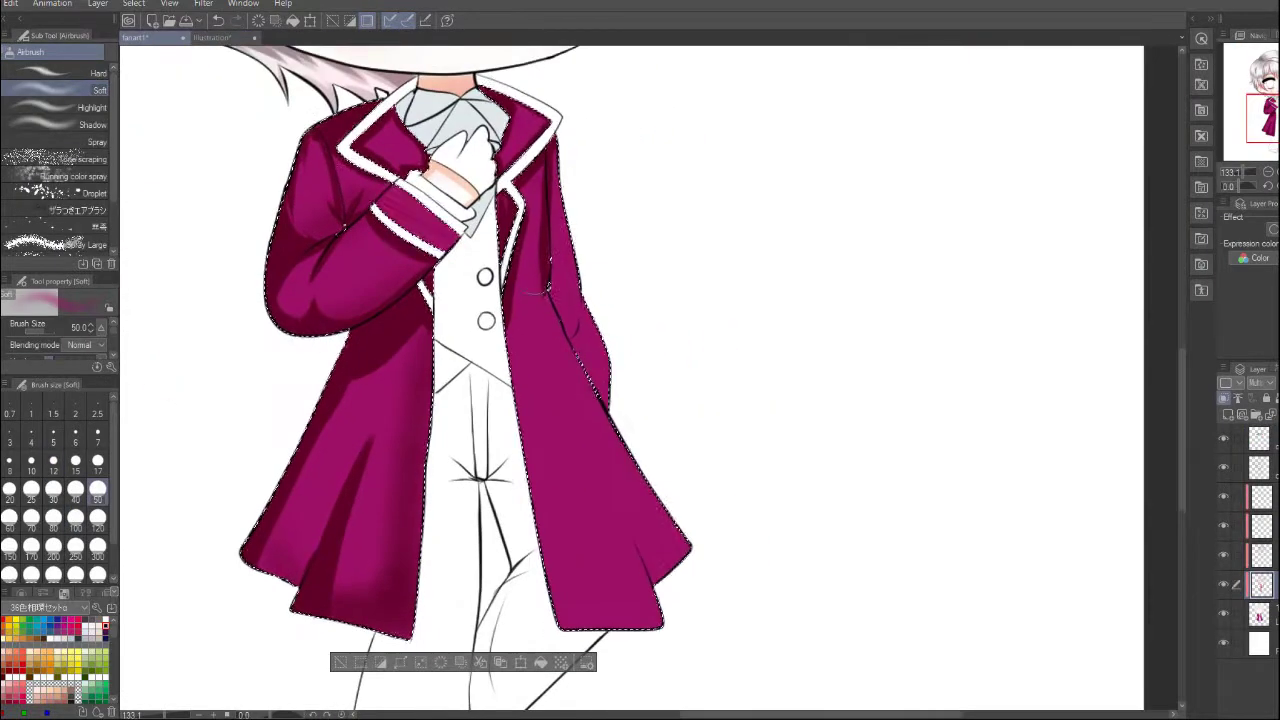
# Shade the lowered sleeve and the folds of the coat panel beside it in dark maroon with the size 17 Darker pencil, following the reference
pyautogui.moveTo(560, 300); pyautogui.dragTo(442, 361)
pyautogui.press('p')
pyautogui.hotkey('ctrl', 'Tab')
pyautogui.hotkey('ctrl', 'Tab')
pyautogui.moveTo(585, 400); pyautogui.dragTo(624, 510)
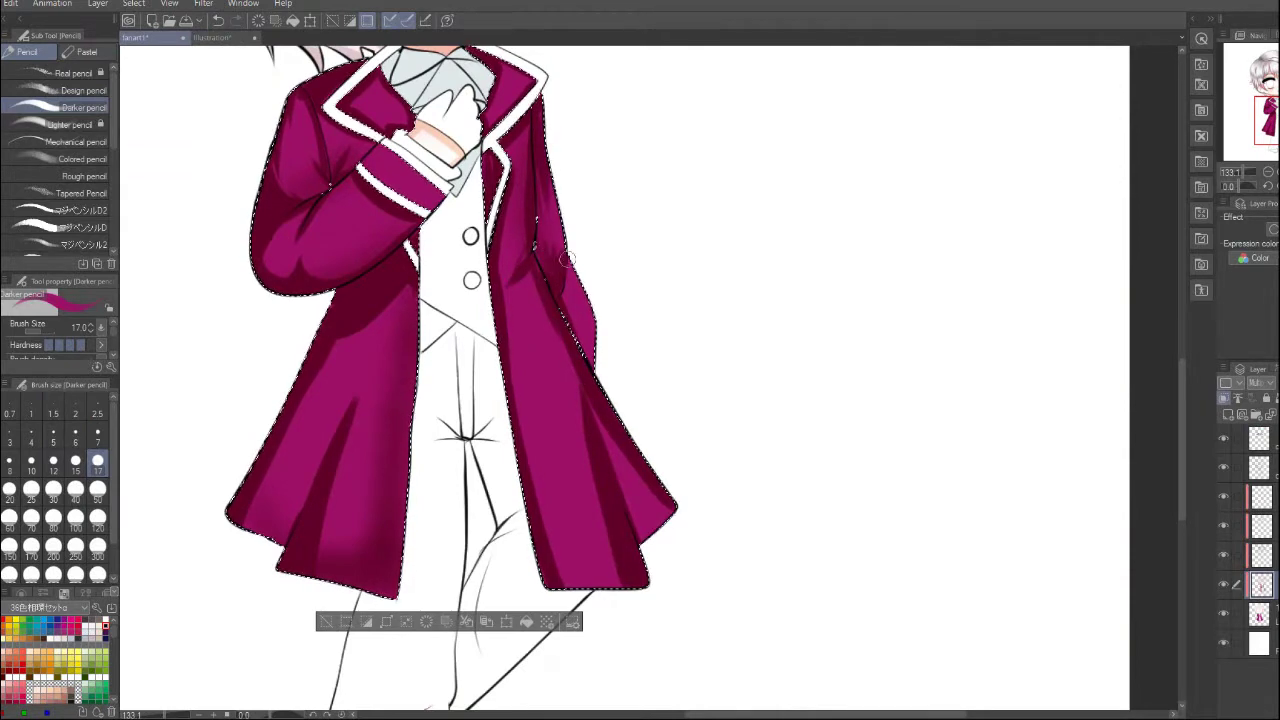
# Soften the maroon shadow edges across the coat's sleeves, lapels and skirt with the Blur tool at size 17
pyautogui.scroll(-3, 584, 389)
pyautogui.scroll(1, 409, 341)
pyautogui.press('j')
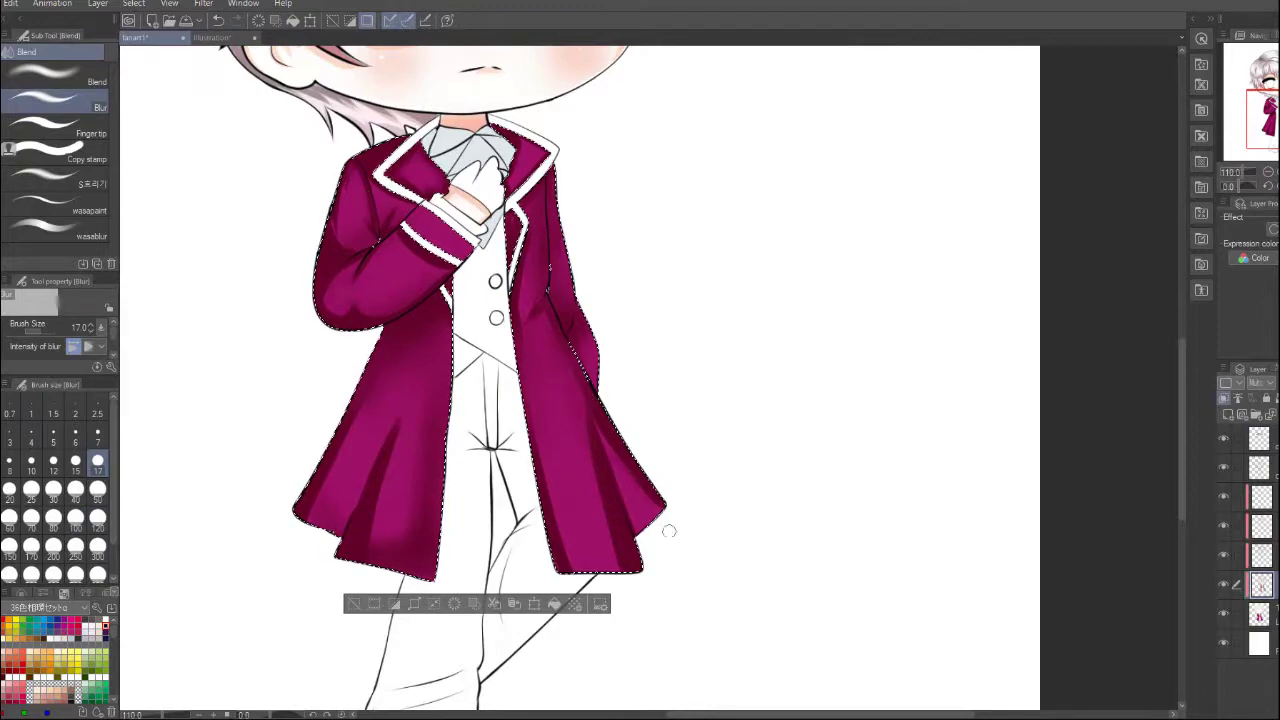
pyautogui.scroll(-2, 871, 497)
pyautogui.scroll(5, 871, 497)
# On a higher clipped layer, paint bright magenta highlights on the cuff and lapels with the size 17 Darker pencil and blur them
pyautogui.hotkey('alt', ']')
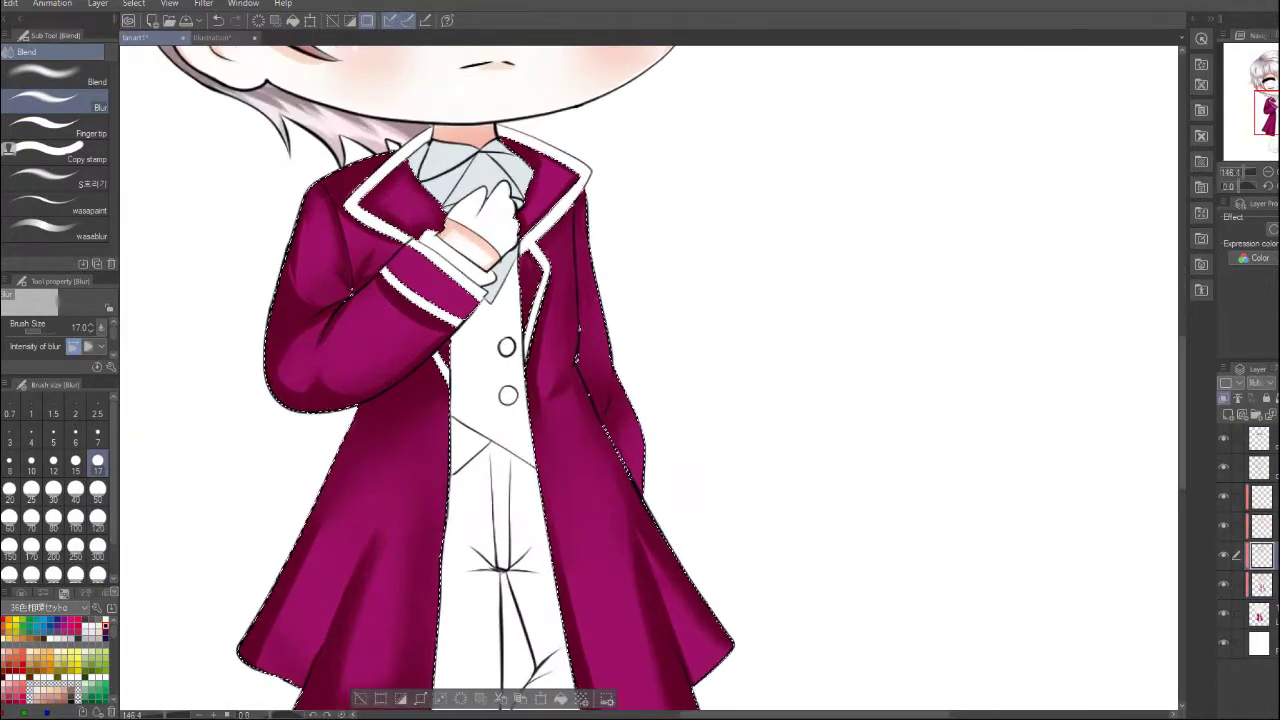
pyautogui.press('p')
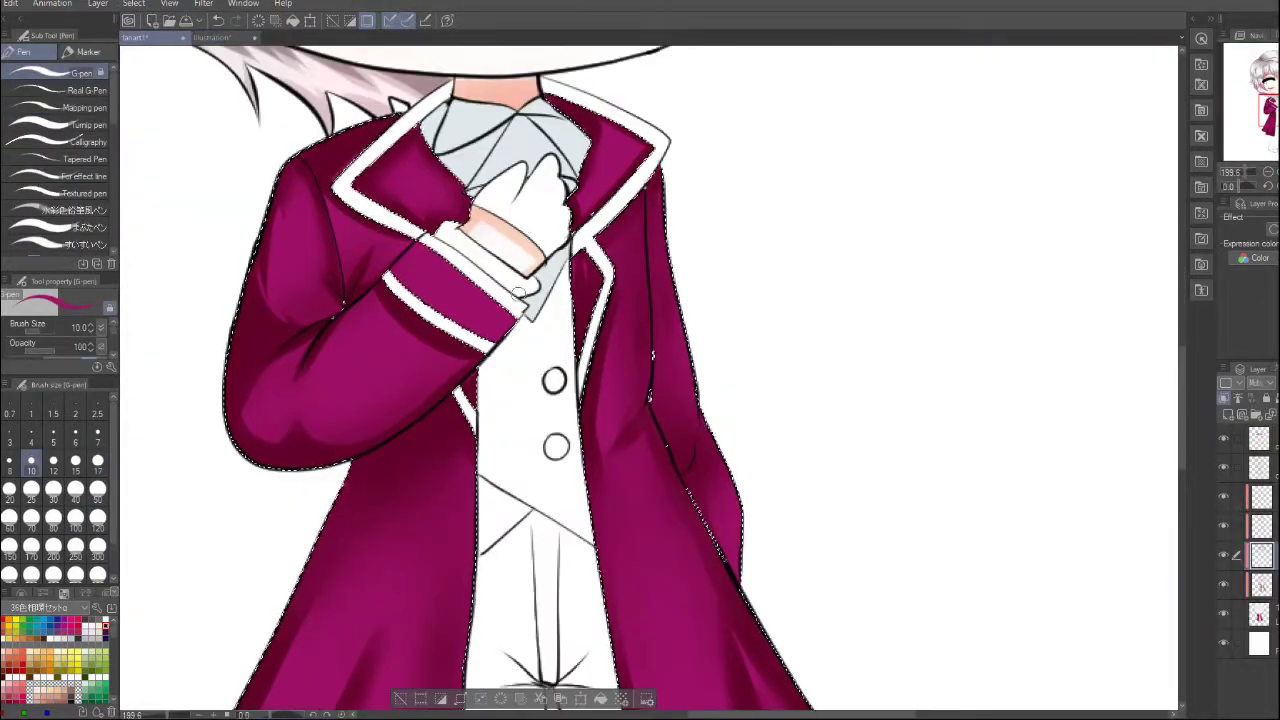
pyautogui.scroll(-3, 620, 325)
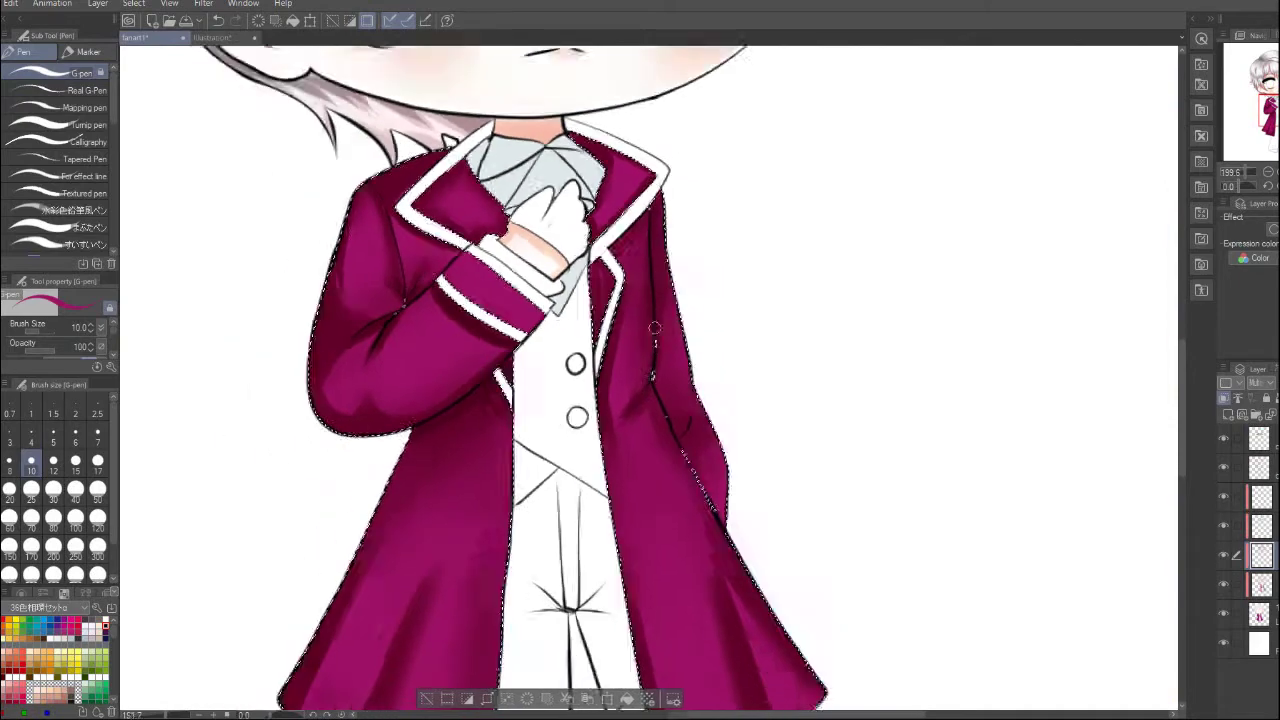
pyautogui.hotkey('alt', ']')
pyautogui.press('p')
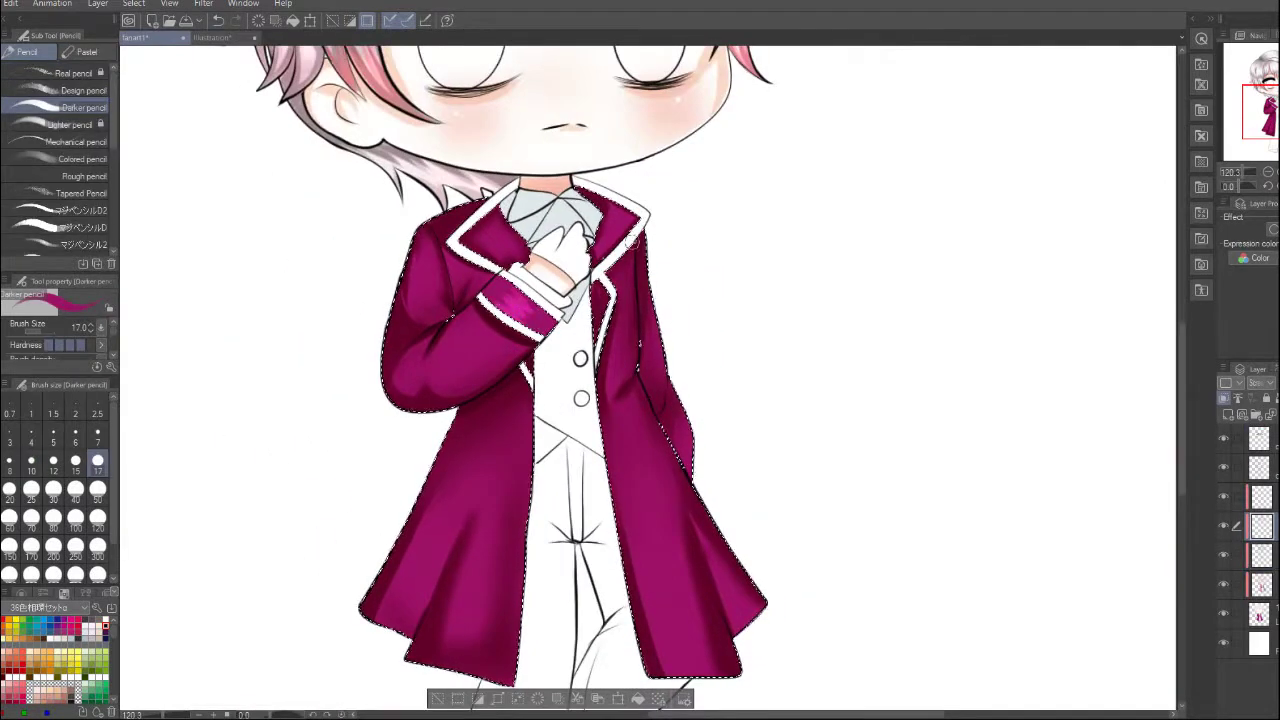
pyautogui.moveTo(630, 240); pyautogui.dragTo(610, 262)
pyautogui.press('j')
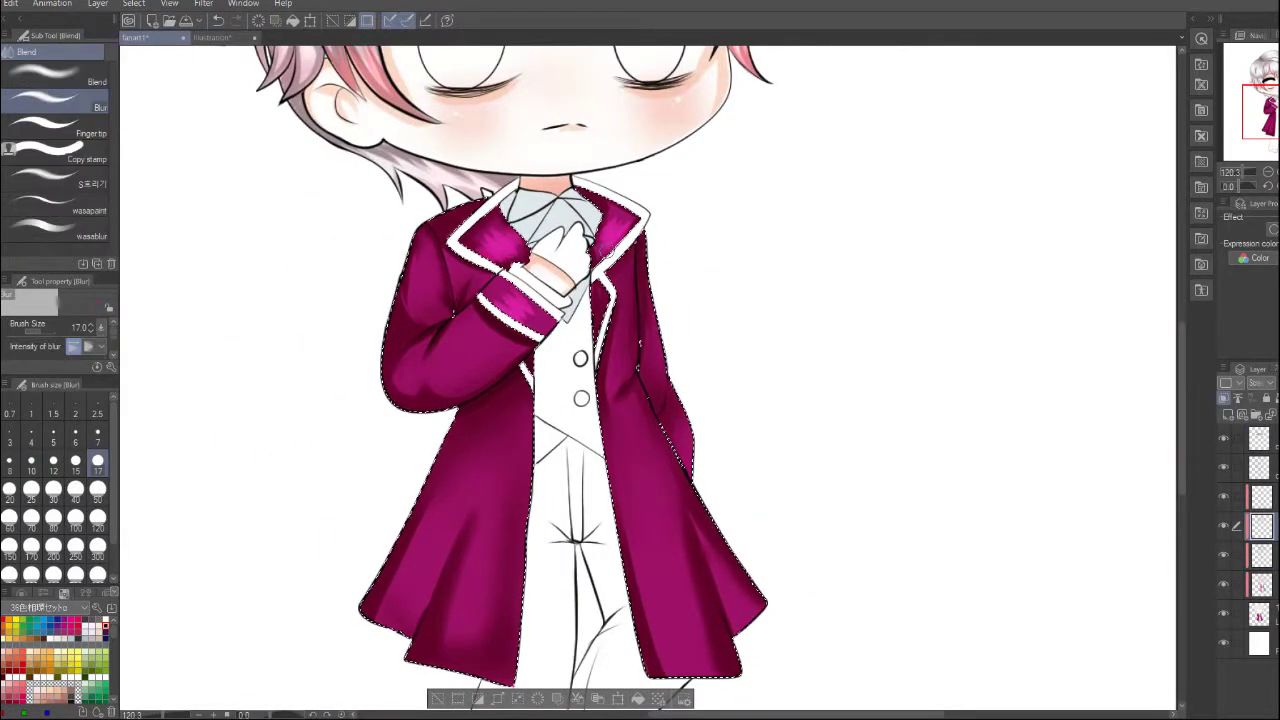
# Paint bright magenta highlights on the bent sleeve and both coat skirt panels, blend them with the size 17 Blur tool, and deselect the coat
pyautogui.scroll(-1, 519, 333)
pyautogui.press('p')
pyautogui.moveTo(455, 565); pyautogui.dragTo(465, 475)
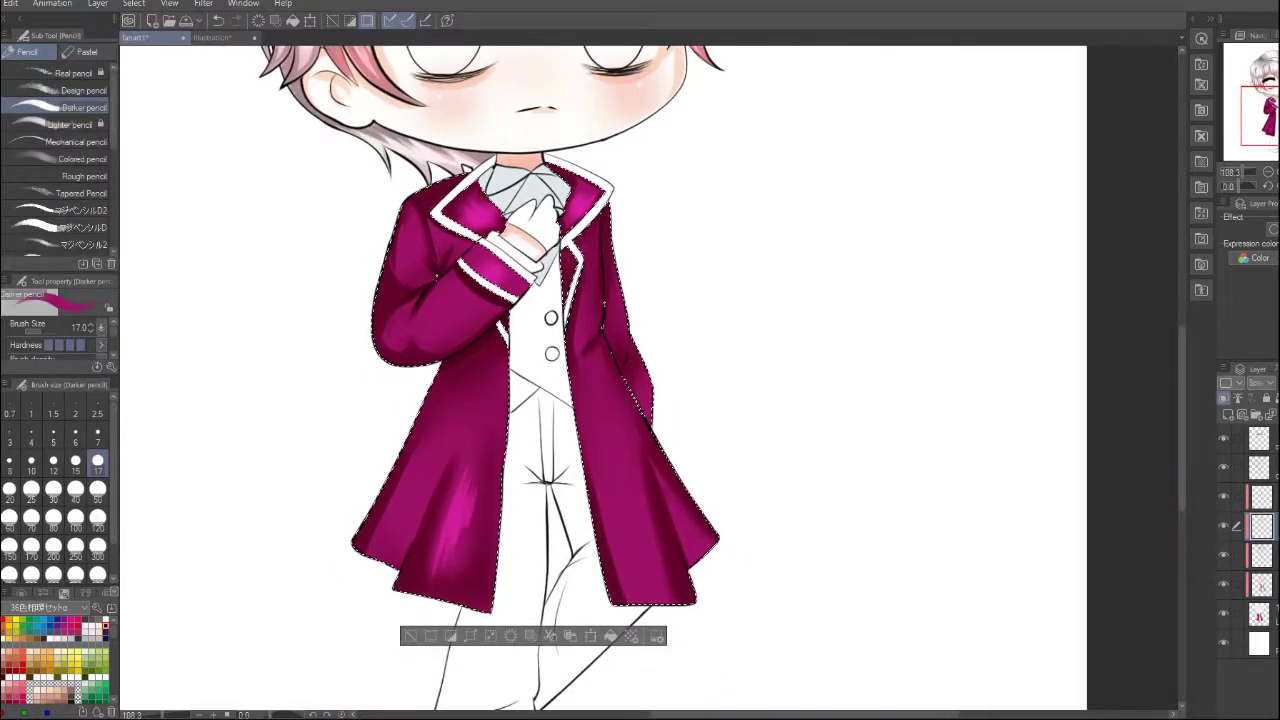
pyautogui.moveTo(628, 570); pyautogui.dragTo(640, 482)
pyautogui.moveTo(672, 544)
pyautogui.mouseDown()
pyautogui.moveTo(680, 462)
pyautogui.moveTo(694, 509)
pyautogui.mouseUp()
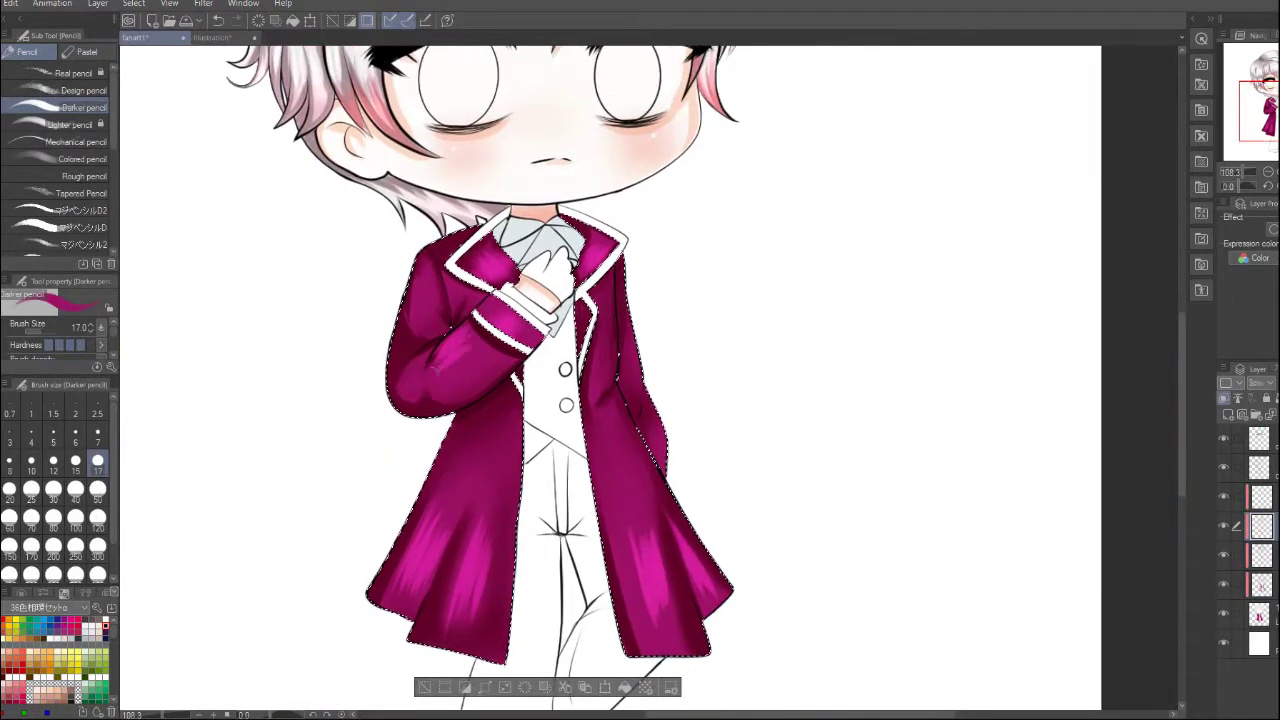
pyautogui.press('j')
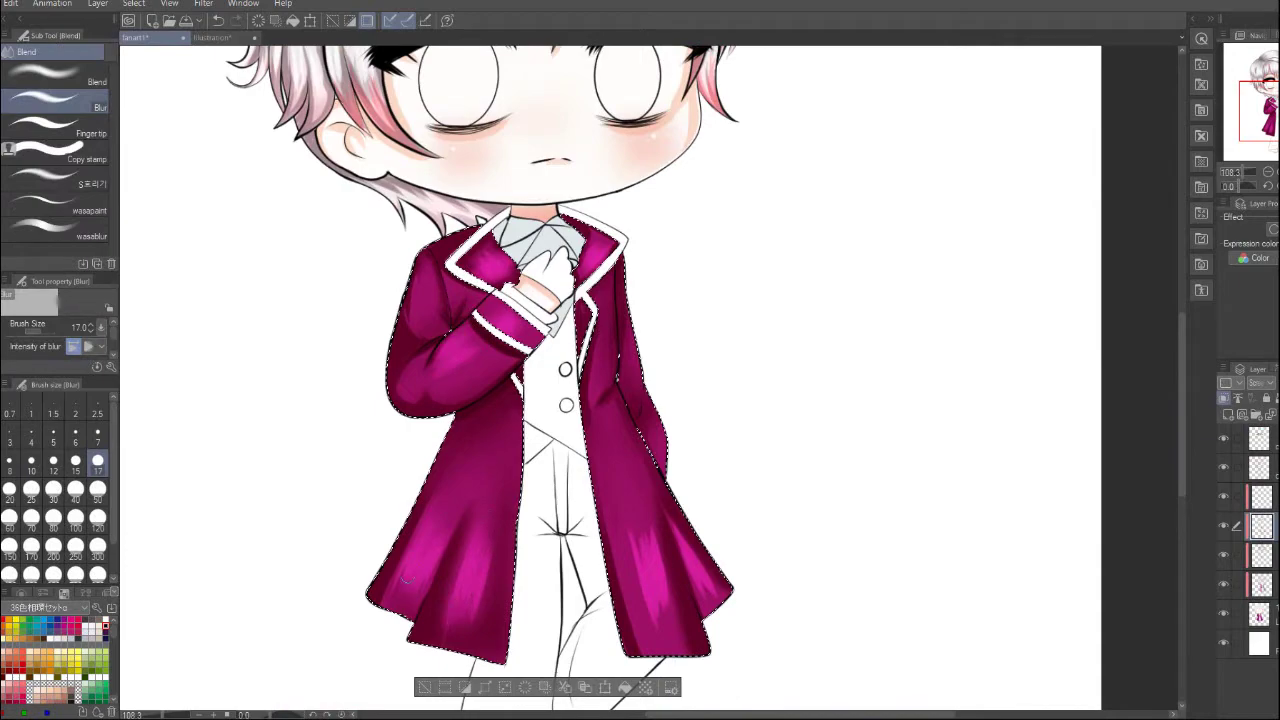
pyautogui.scroll(-2, 651, 623)
pyautogui.press('b')
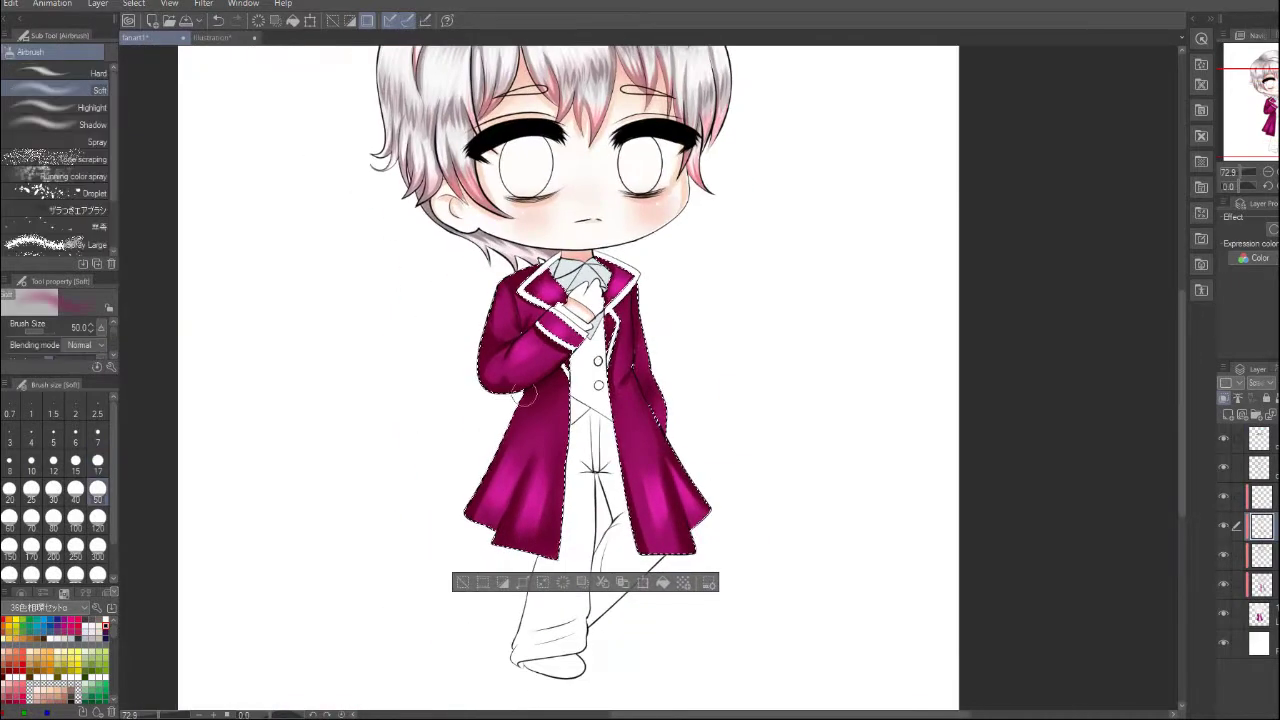
pyautogui.press('p')
pyautogui.hotkey('ctrl', 'd')
# Shade the cravat's folds above the hand in dark grey with the size 7 G-pen on the shadow layer and blur the strokes
pyautogui.scroll(5, 507, 310)
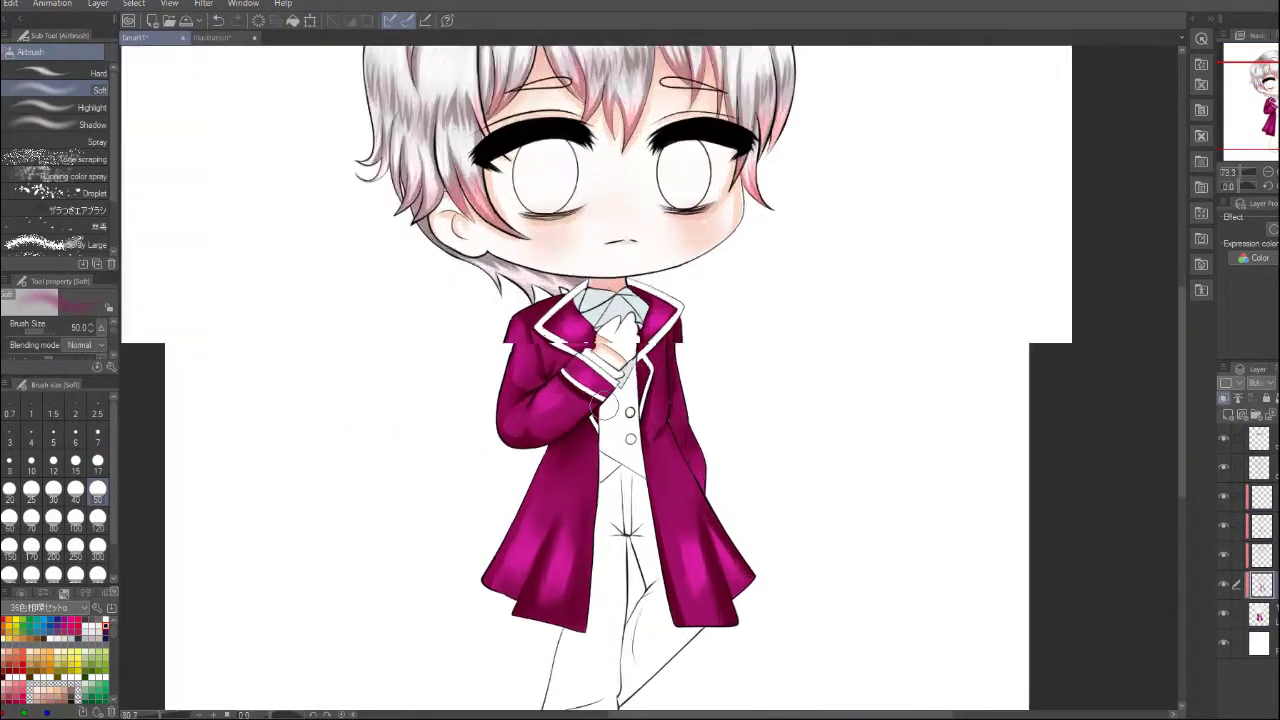
pyautogui.scroll(3, 507, 310)
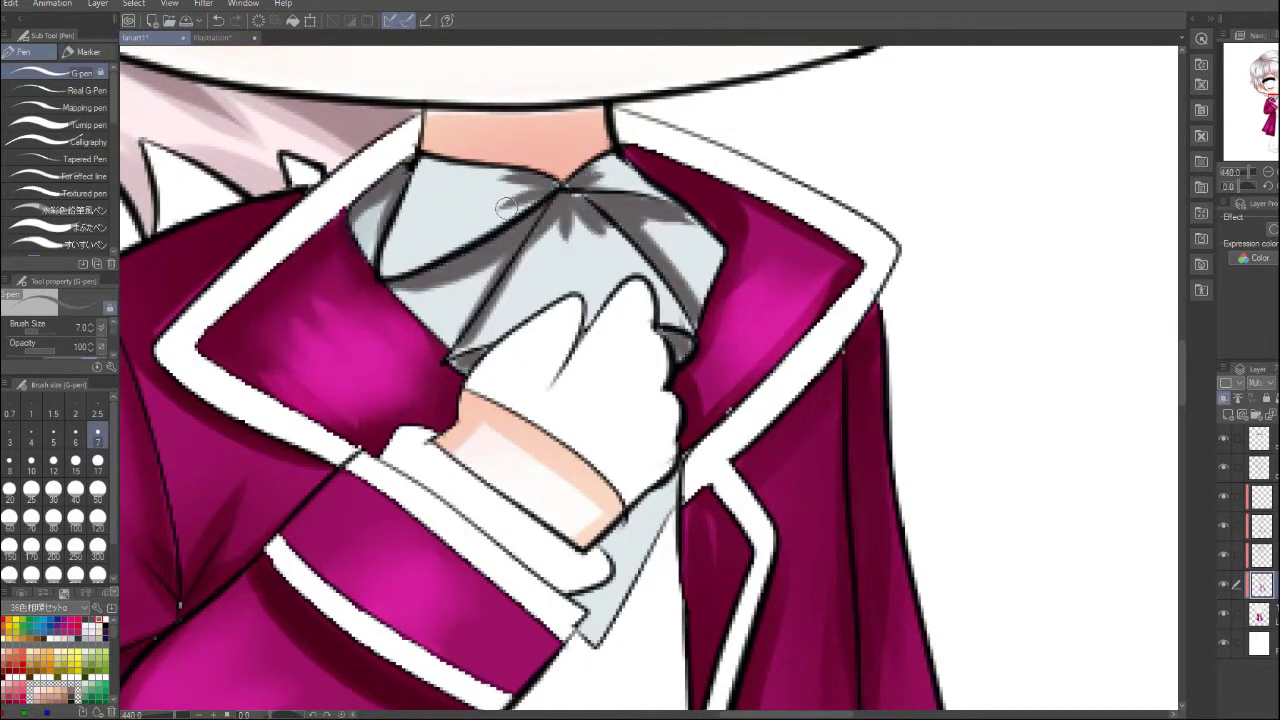
pyautogui.press('j')
pyautogui.moveTo(390, 170); pyautogui.dragTo(530, 290)
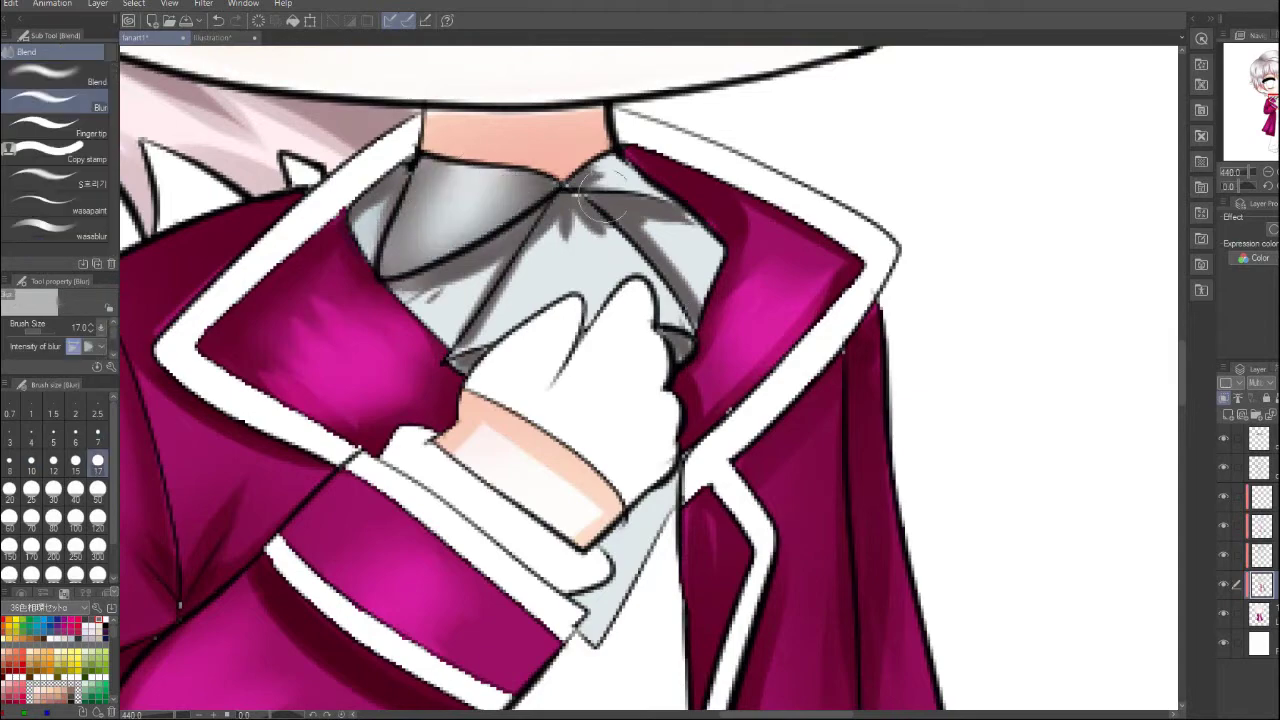
pyautogui.moveTo(600, 180); pyautogui.dragTo(450, 330)
pyautogui.moveTo(620, 230); pyautogui.dragTo(700, 340)
# Shade the cravat's lower end below the hand in grey with the size 10 G-pen and blend it with the Blur tool
pyautogui.scroll(-3, 507, 310)
pyautogui.press('p')
pyautogui.scroll(3, 531, 337)
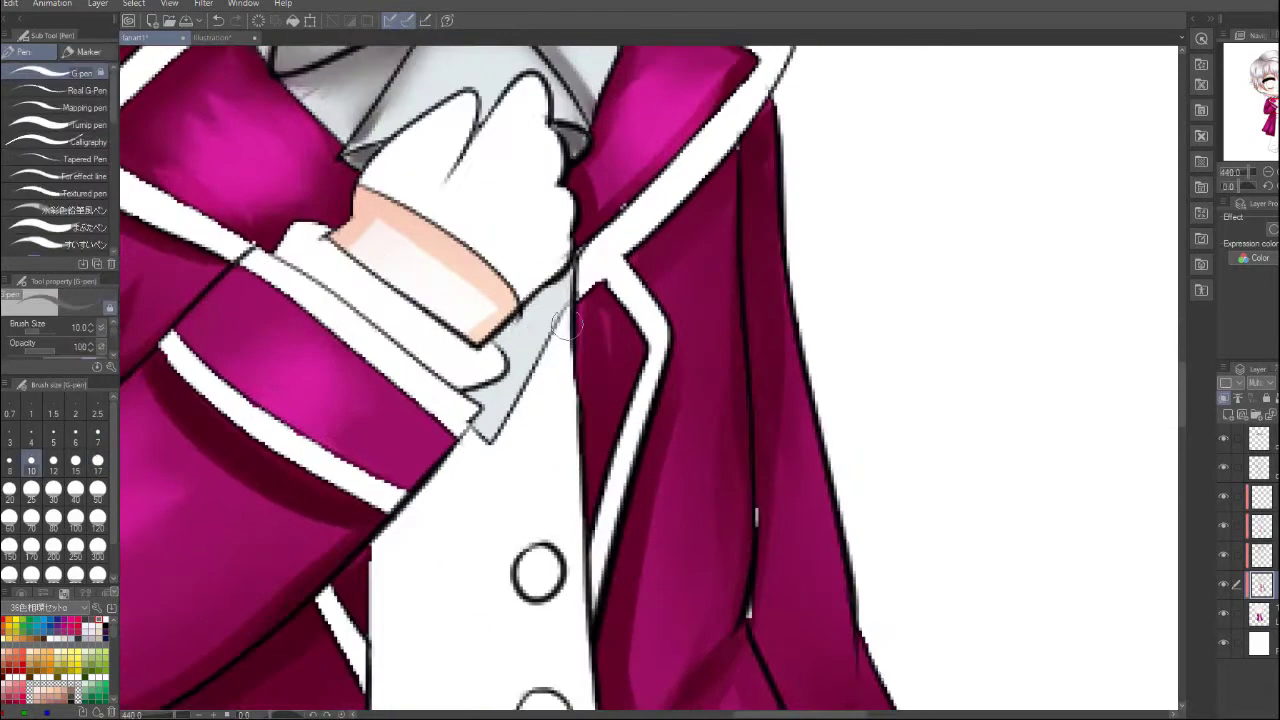
pyautogui.hotkey('alt', ']')
pyautogui.hotkey('alt', ']')
pyautogui.scroll(-3, 553, 325)
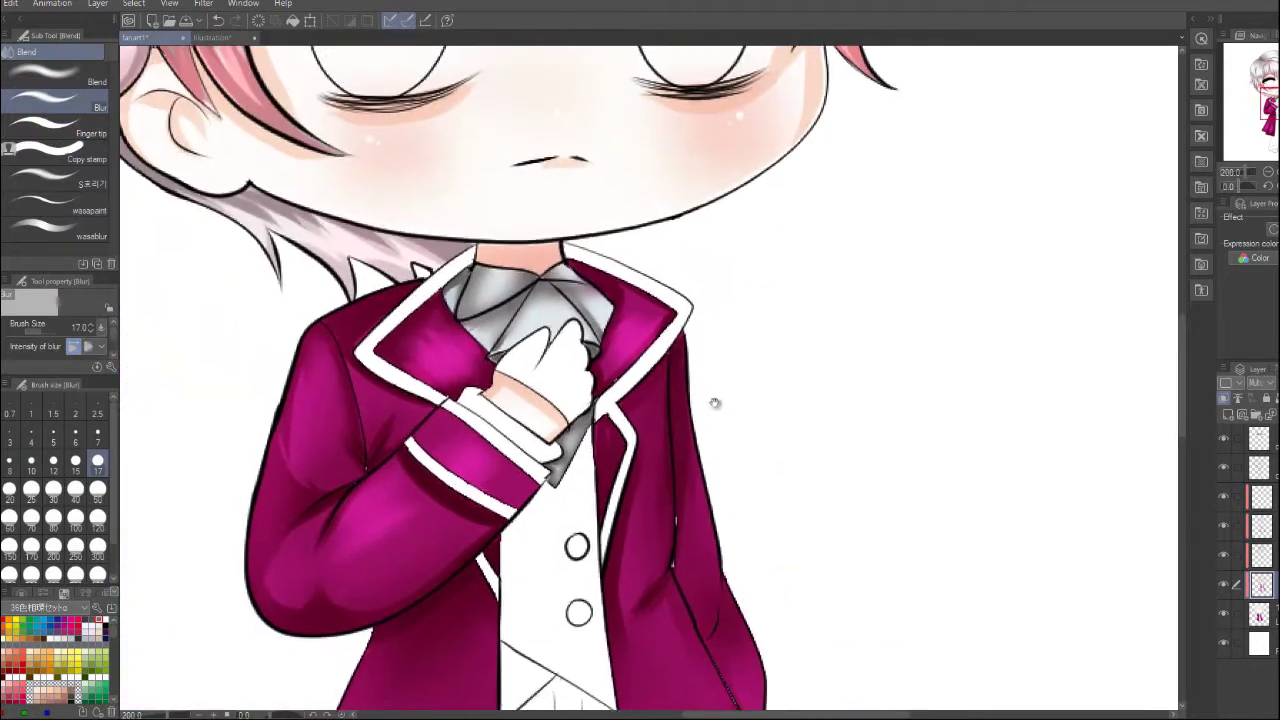
# Paint white highlights along the cravat's folds with the size 10 G-pen on the upper clipped layer and blend them with the Blur tool
pyautogui.scroll(3, 443, 316)
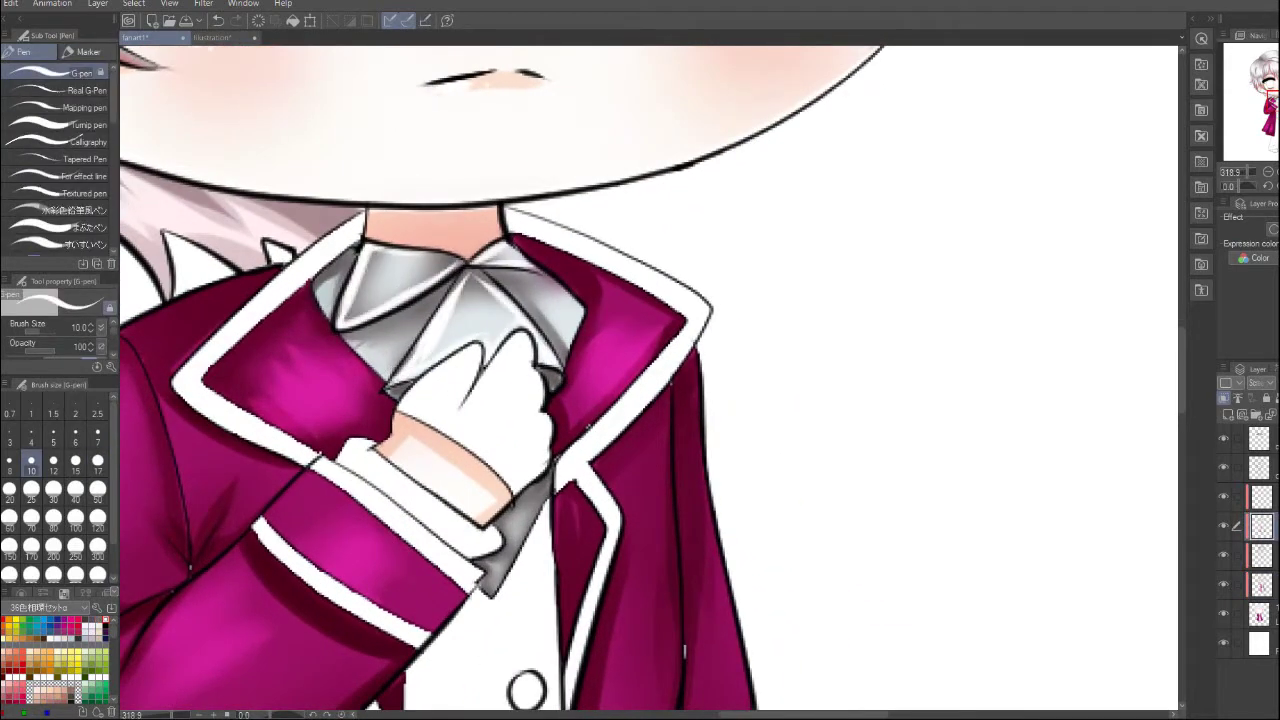
pyautogui.press('j')
pyautogui.moveTo(440, 285); pyautogui.dragTo(505, 340)
pyautogui.moveTo(345, 250); pyautogui.dragTo(455, 325)
pyautogui.scroll(-5, 597, 458)
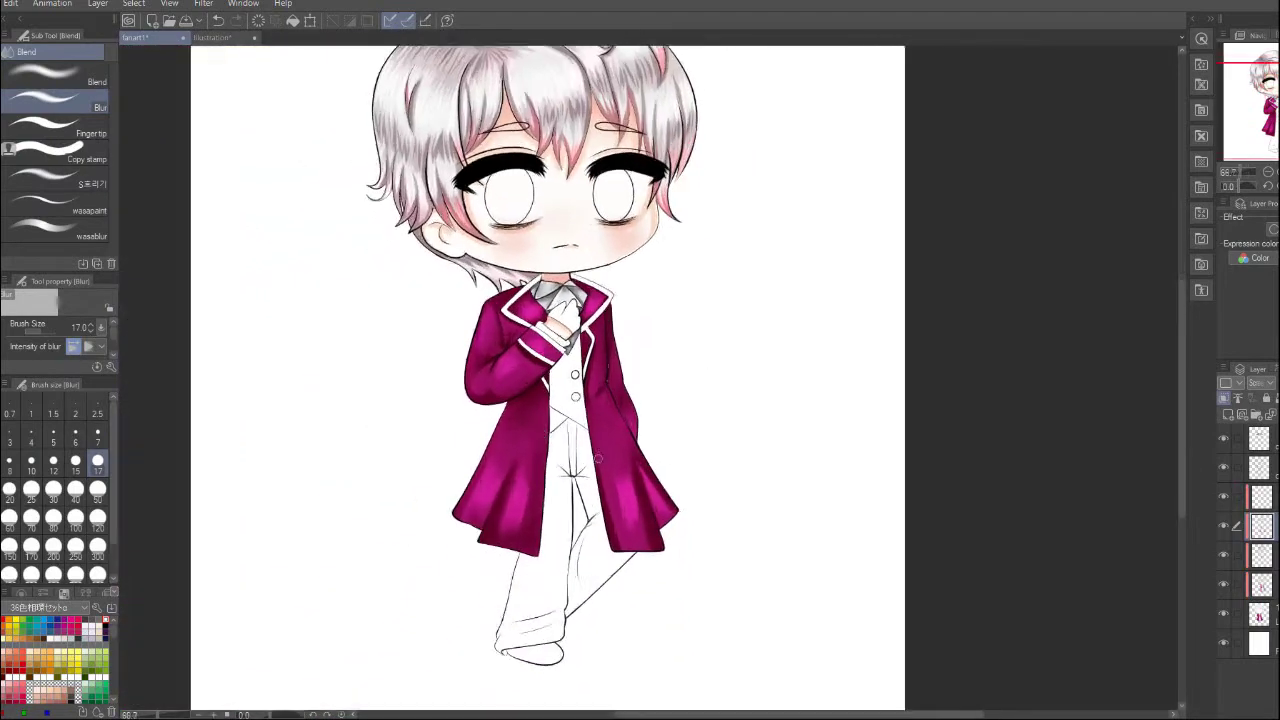
pyautogui.scroll(-1, 597, 458)
pyautogui.scroll(10, 546, 381)
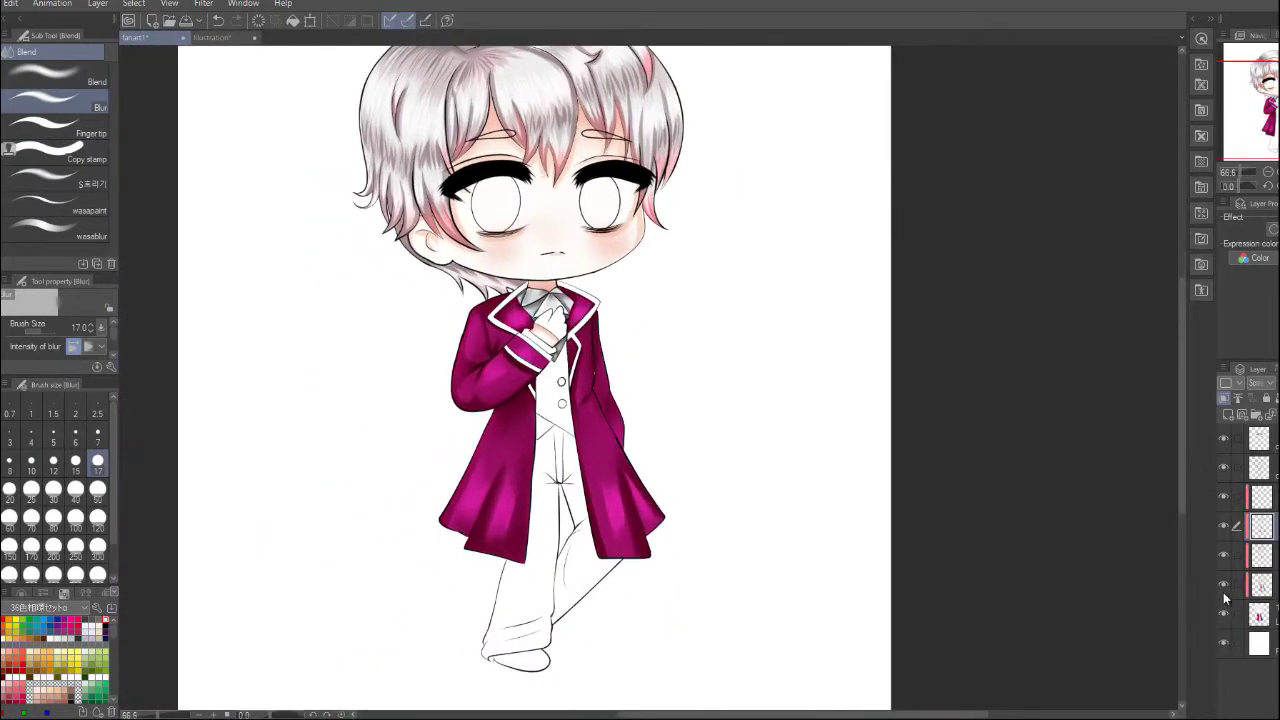
# On the coat's base colour layer, touch up the magenta edges around the lapels and cuff with the size 7 G-pen
pyautogui.press('p')
pyautogui.hotkey('alt', '[')
pyautogui.hotkey('alt', '[')
pyautogui.hotkey('alt', '[')
pyautogui.moveTo(283, 288); pyautogui.dragTo(140, 536)
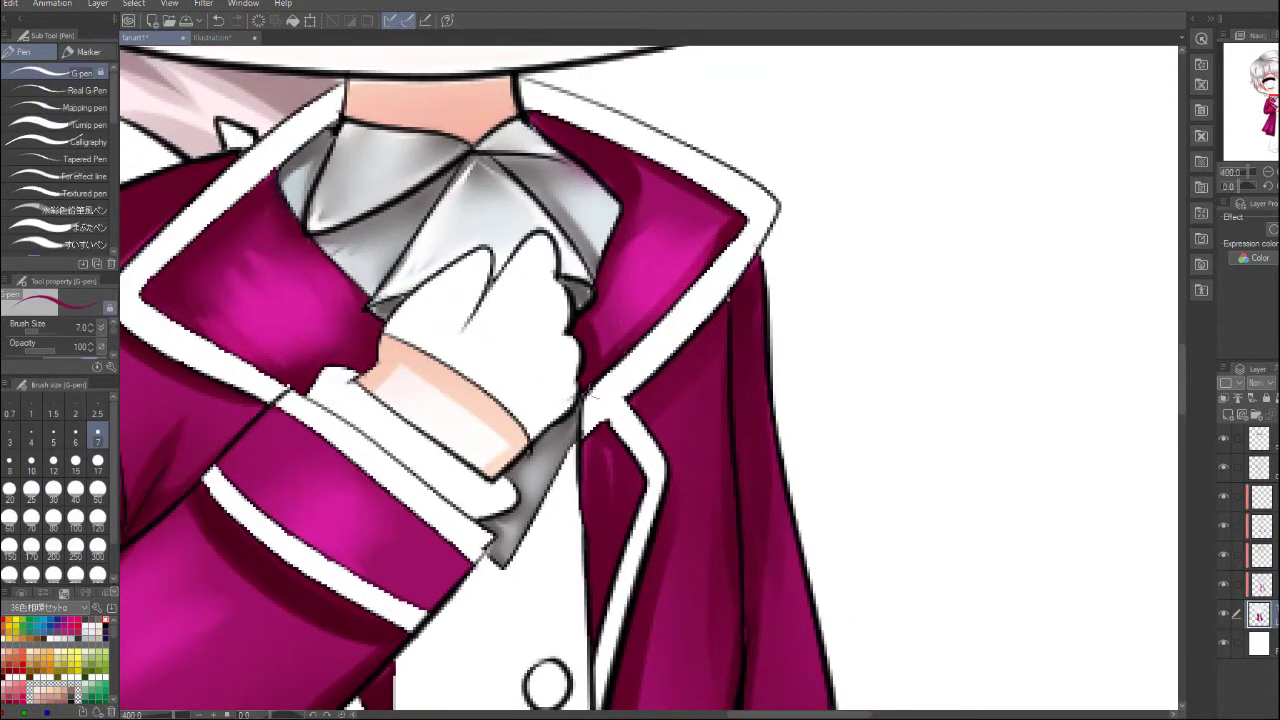
pyautogui.moveTo(590, 395); pyautogui.dragTo(638, 181)
pyautogui.moveTo(700, 520); pyautogui.dragTo(503, 203)
pyautogui.moveTo(500, 600); pyautogui.dragTo(650, 132)
pyautogui.scroll(-5, 605, 400)
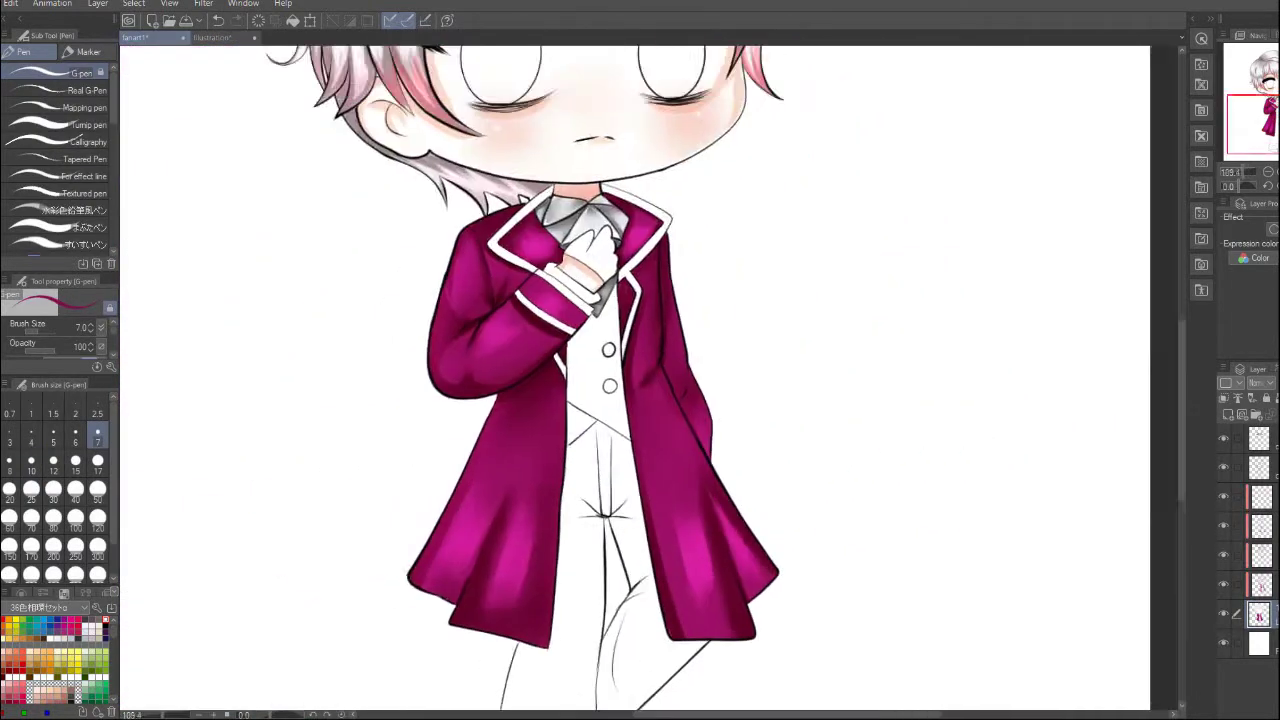
# Select the uncoloured clothing with Auto select, then fill the coat trim light orange, the waistcoat and glove dark grey, and the shirt cuff light grey
pyautogui.press('w')
pyautogui.moveTo(700, 240); pyautogui.dragTo(757, 337)
pyautogui.scroll(3, 726, 434)
pyautogui.moveTo(726, 434); pyautogui.dragTo(700, 180)
pyautogui.click(300, 400)
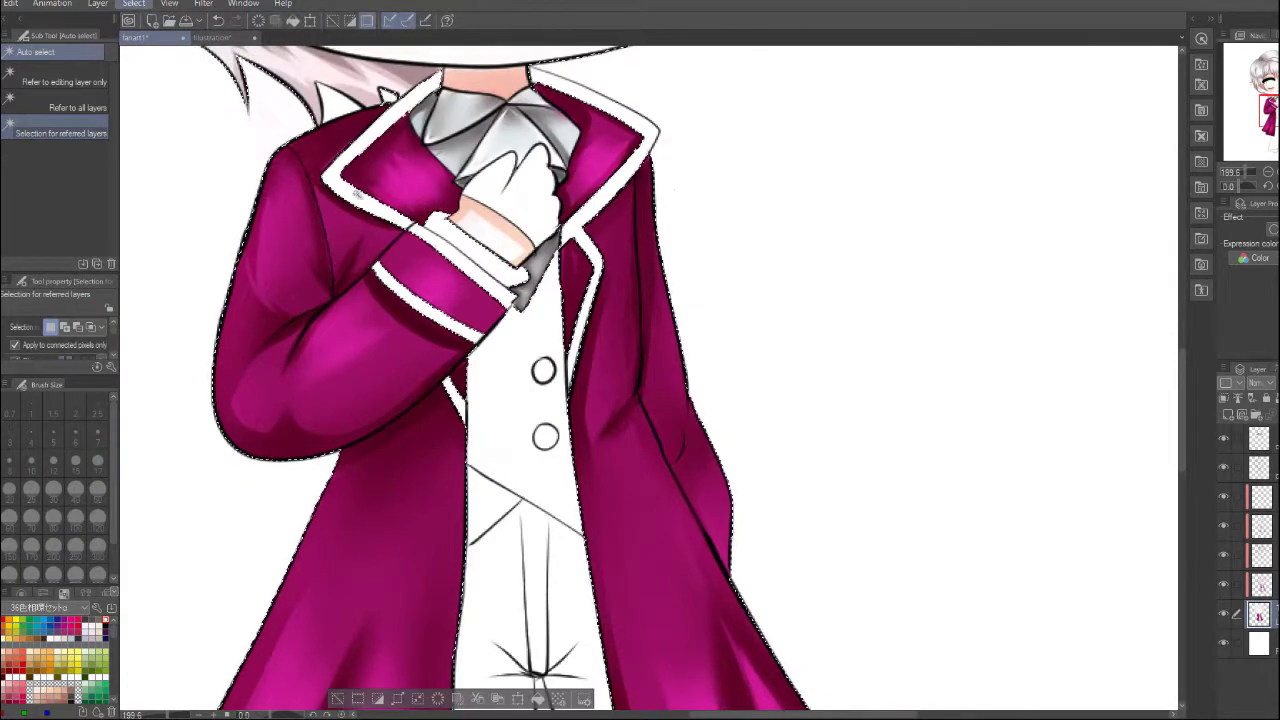
pyautogui.click(218, 39)
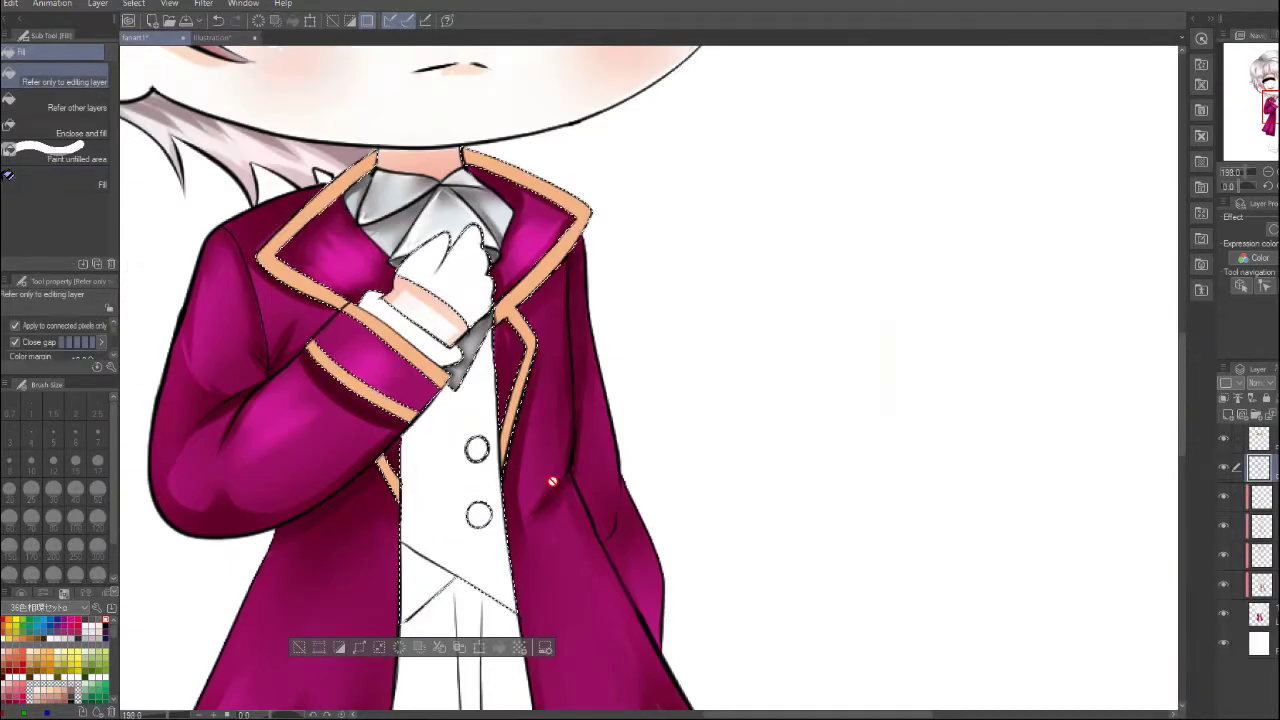
pyautogui.click(496, 516)
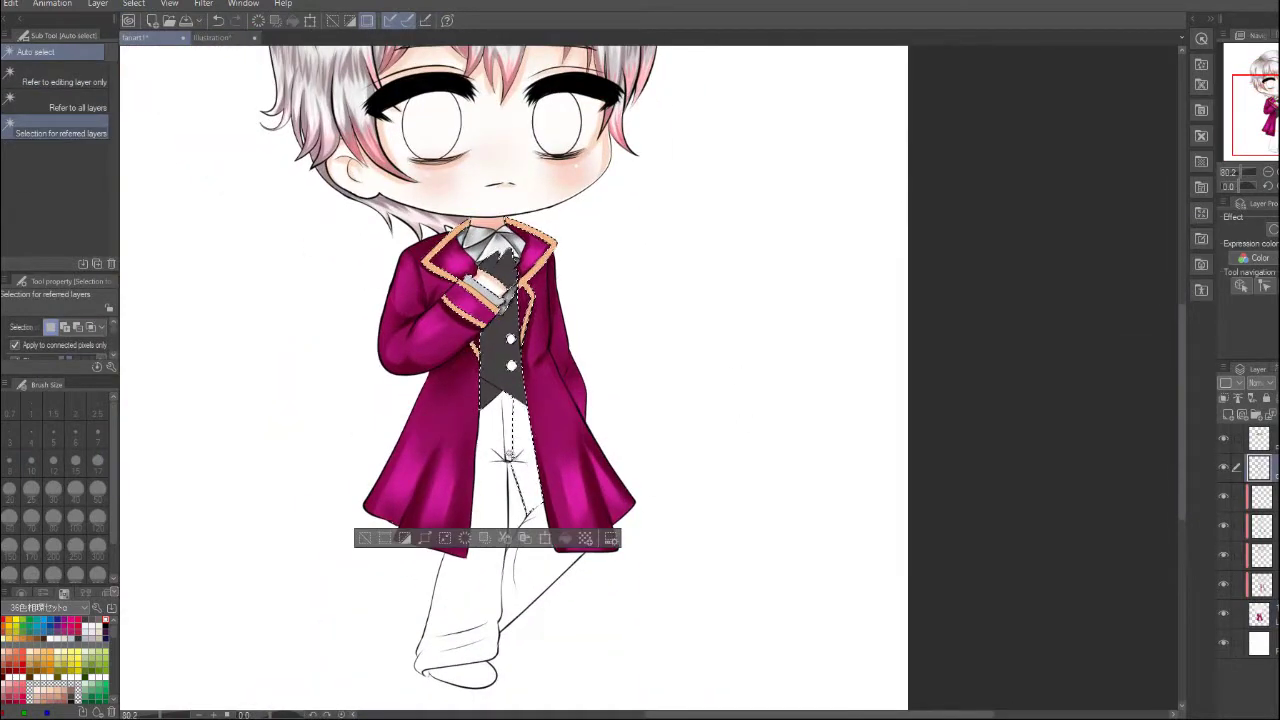
# Fill the trousers beige and the waistcoat buttons grey on the base layer, using colours picked from the reference illustration
pyautogui.scroll(8, 507, 455)
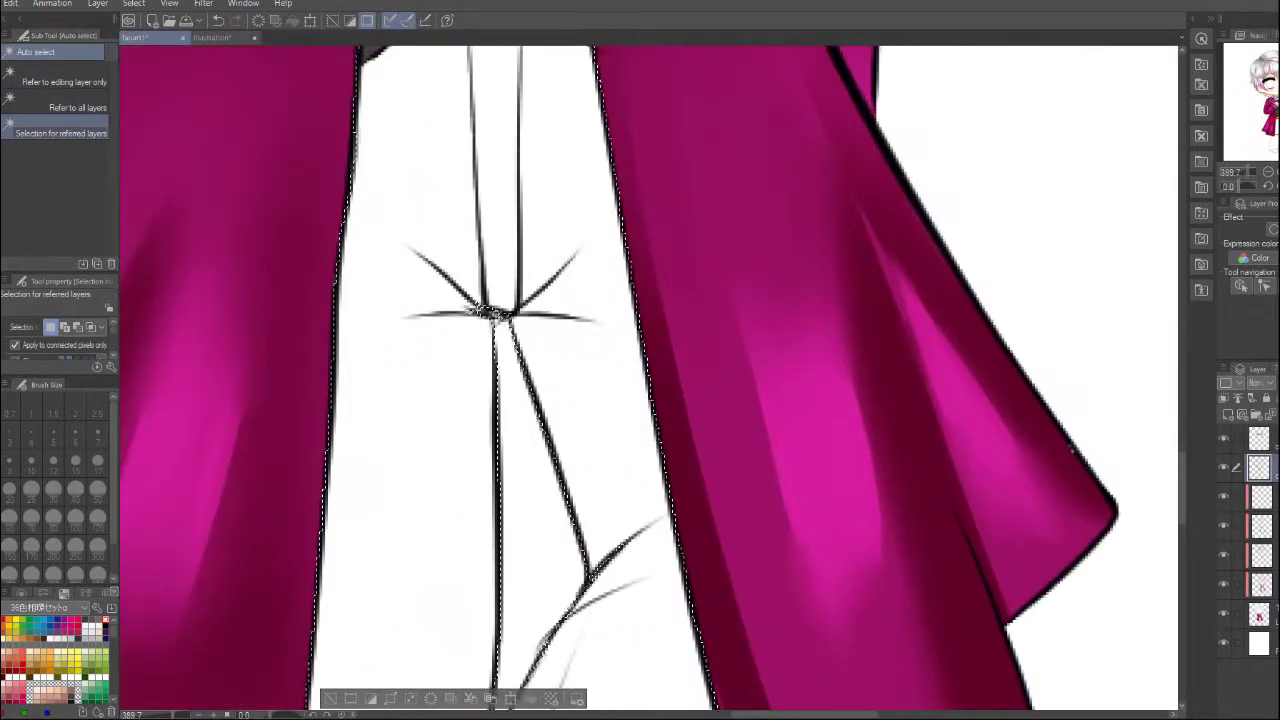
pyautogui.scroll(-5, 490, 316)
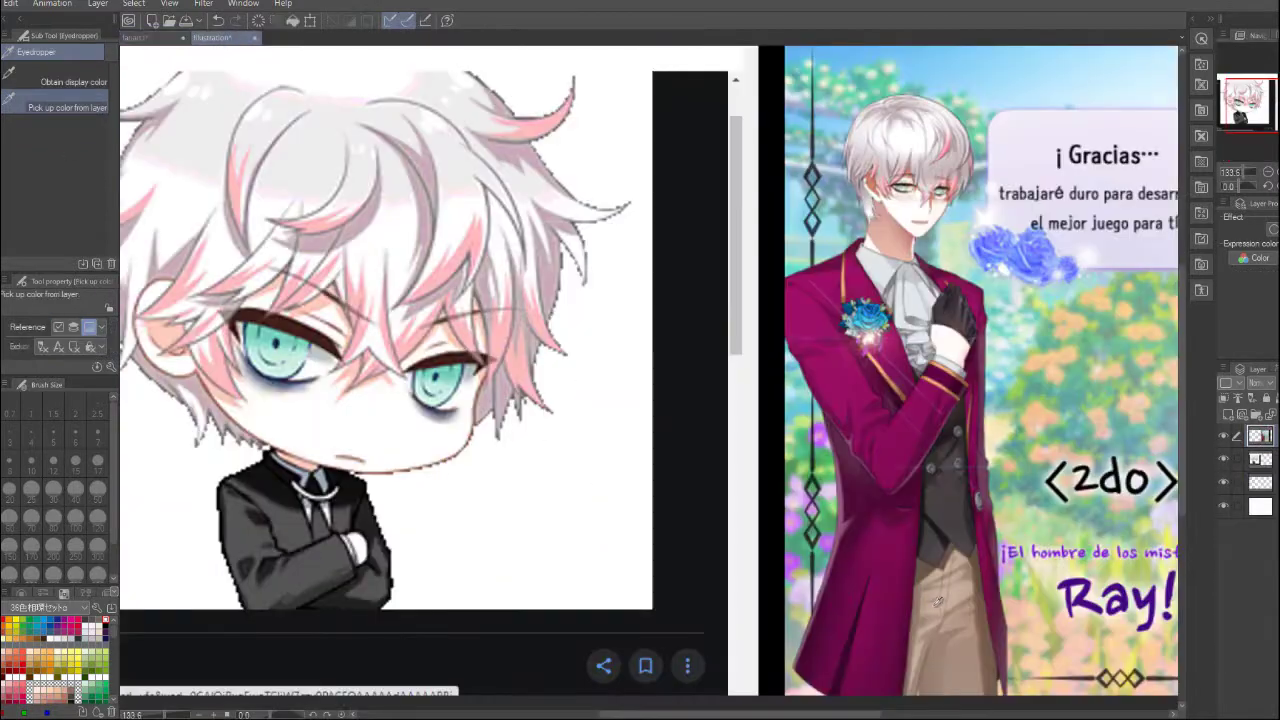
pyautogui.press('g')
pyautogui.click(494, 358)
pyautogui.scroll(-5, 494, 358)
pyautogui.scroll(6, 560, 420)
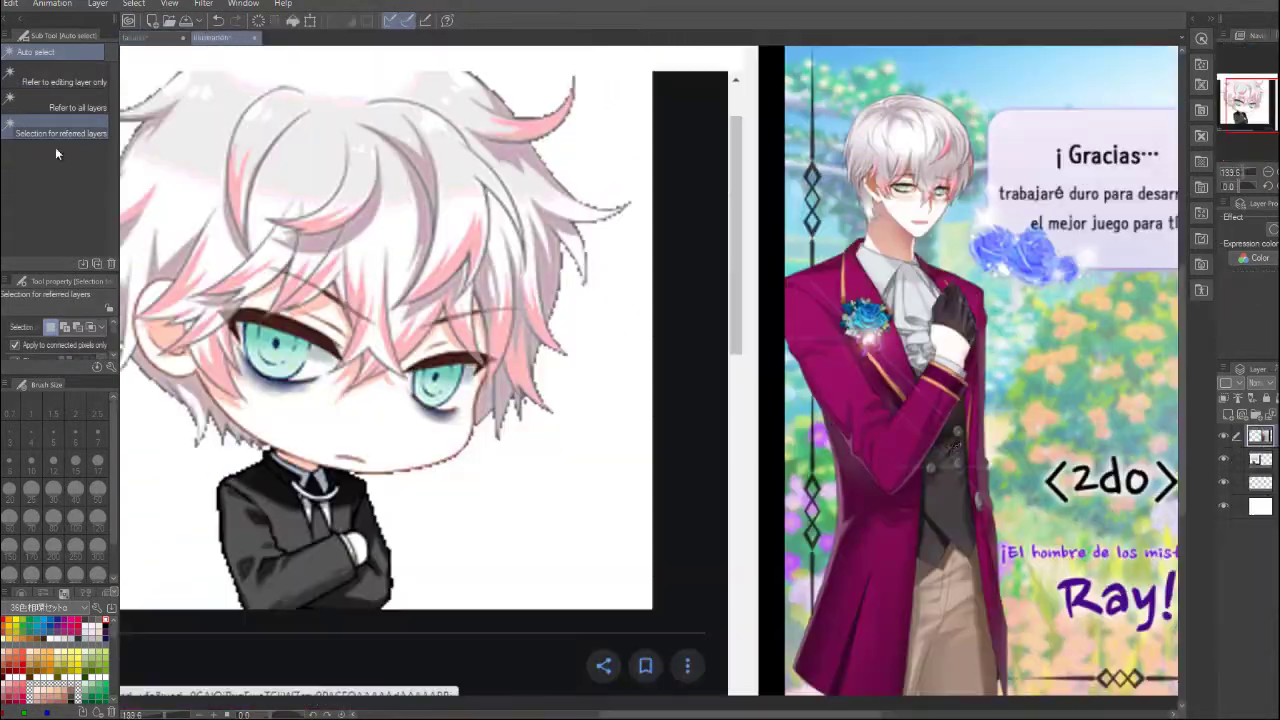
pyautogui.press('i')
pyautogui.scroll(2, 950, 482)
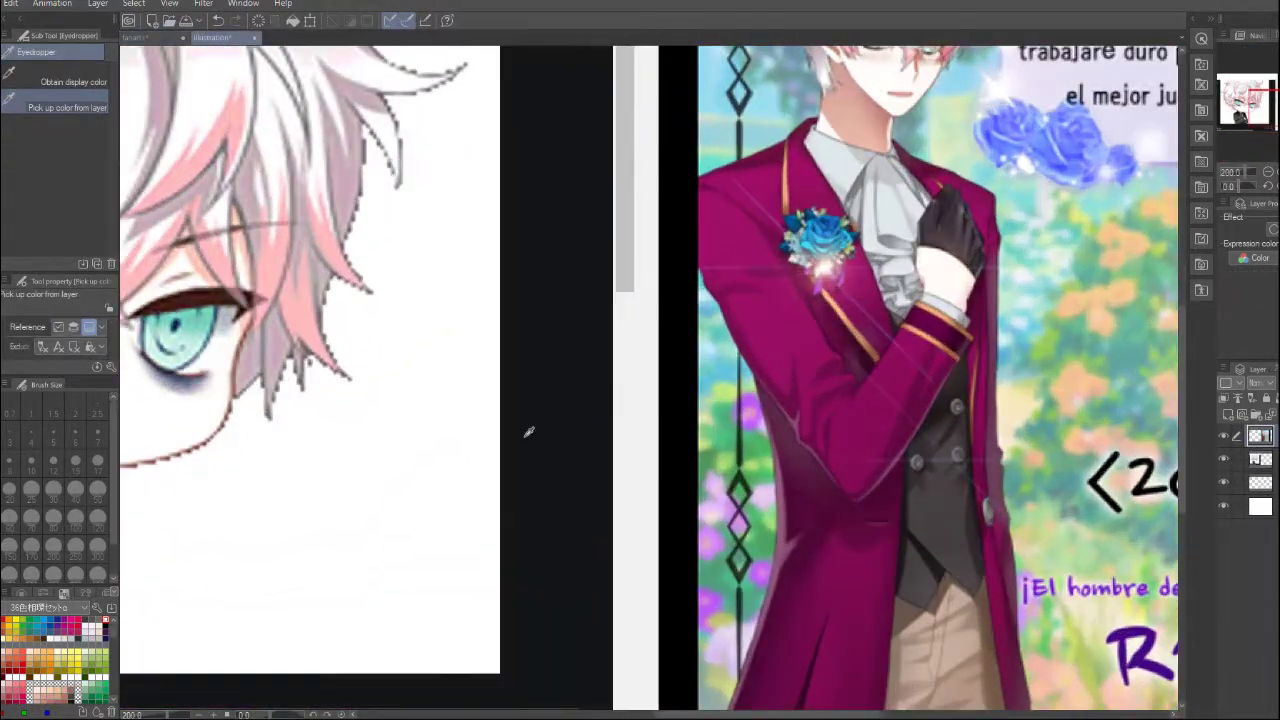
pyautogui.press('g')
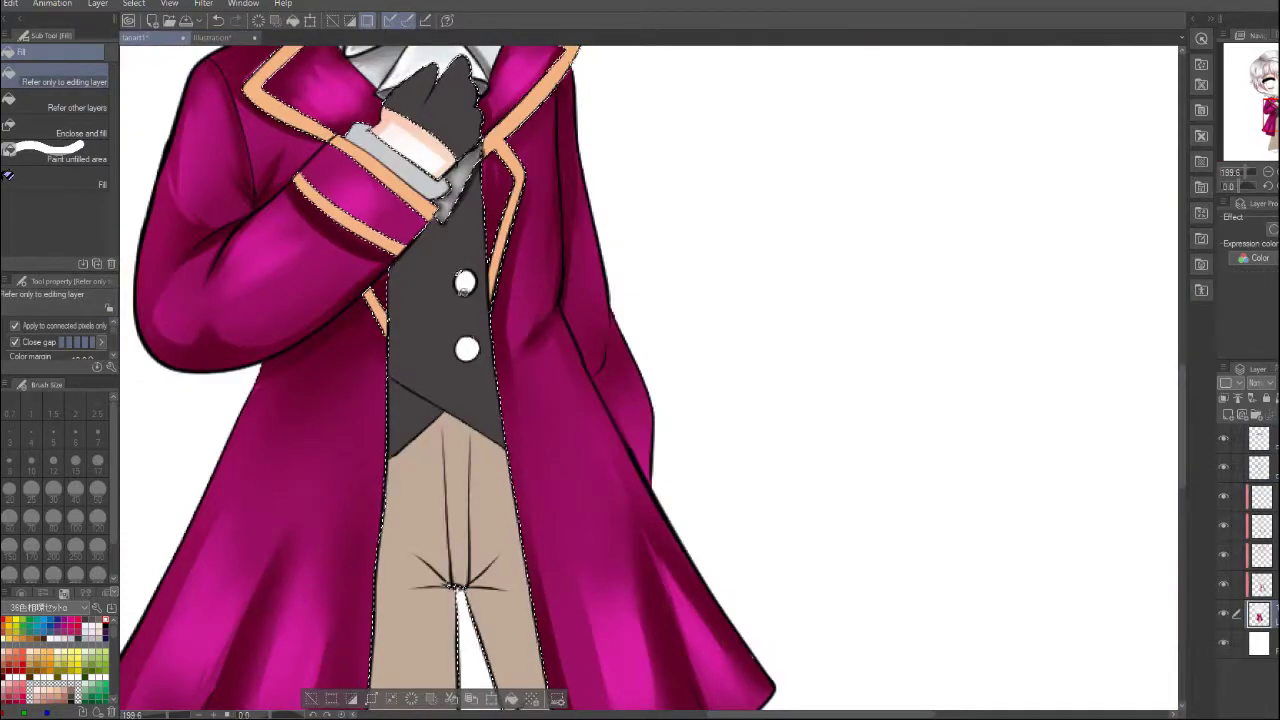
pyautogui.scroll(-4, 626, 484)
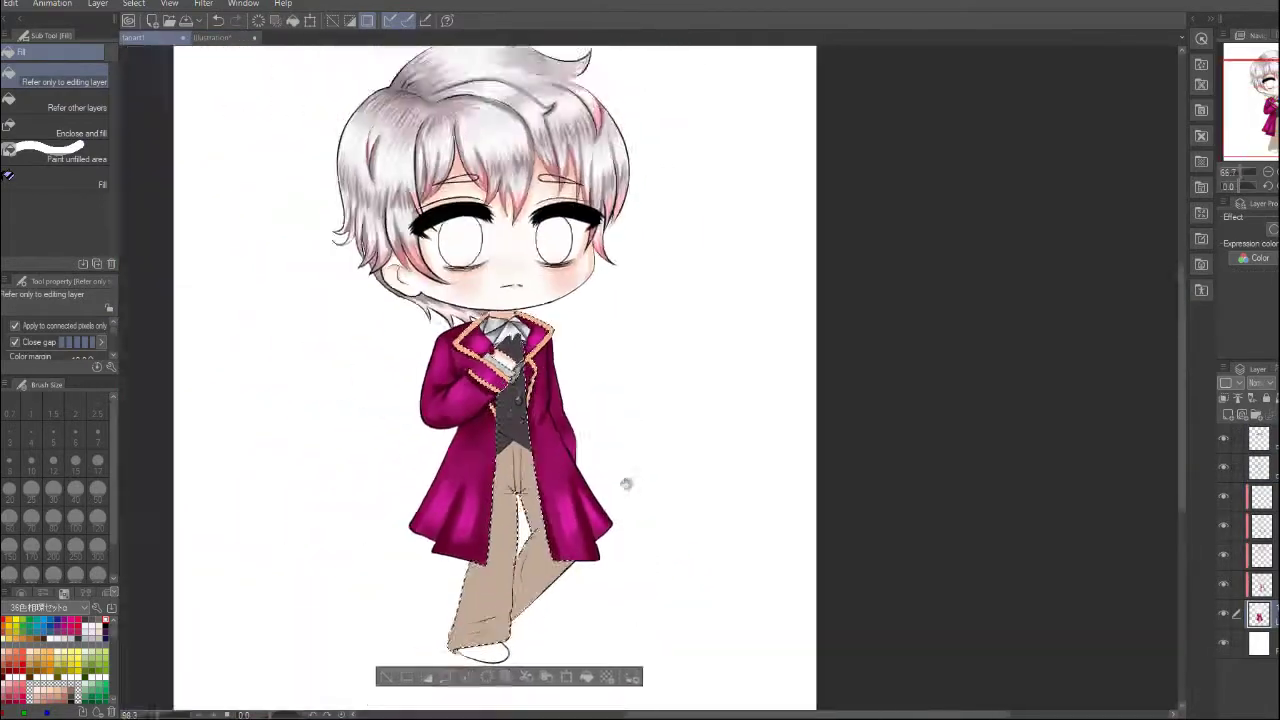
# Shade the shirt cuff's edges in darker grey with the size 10 G-pen on the clipped shadow layer
pyautogui.scroll(8, 509, 355)
pyautogui.press('p')
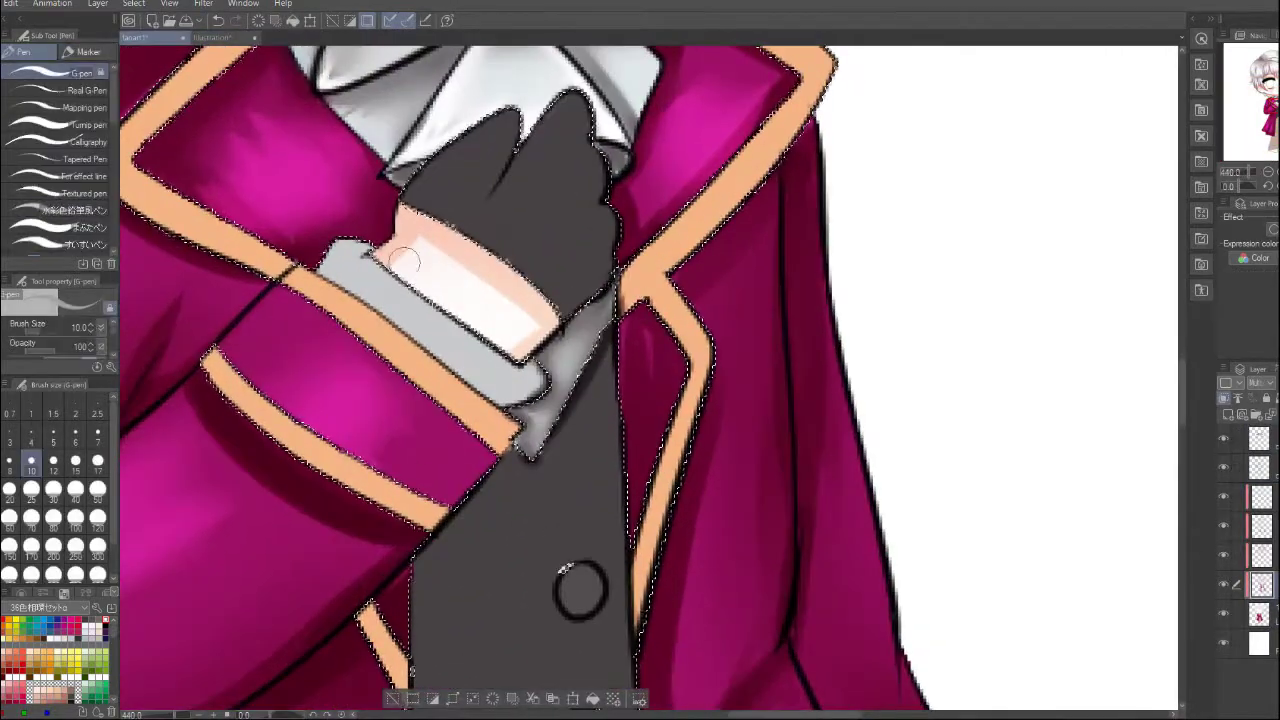
pyautogui.moveTo(403, 261); pyautogui.dragTo(372, 252)
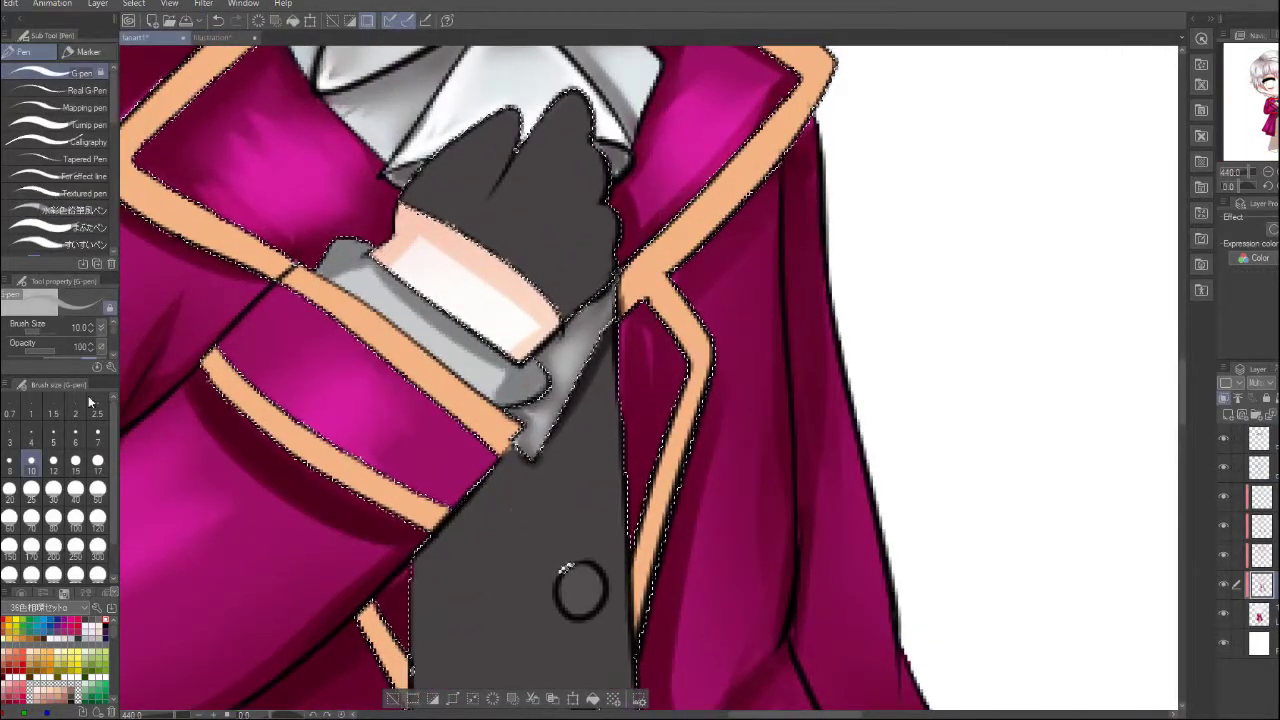
# Paint black shadows on the waistcoat below the cravat, along its sides and flap, and around both buttons with the size 10 G-pen
pyautogui.scroll(-3, 550, 380)
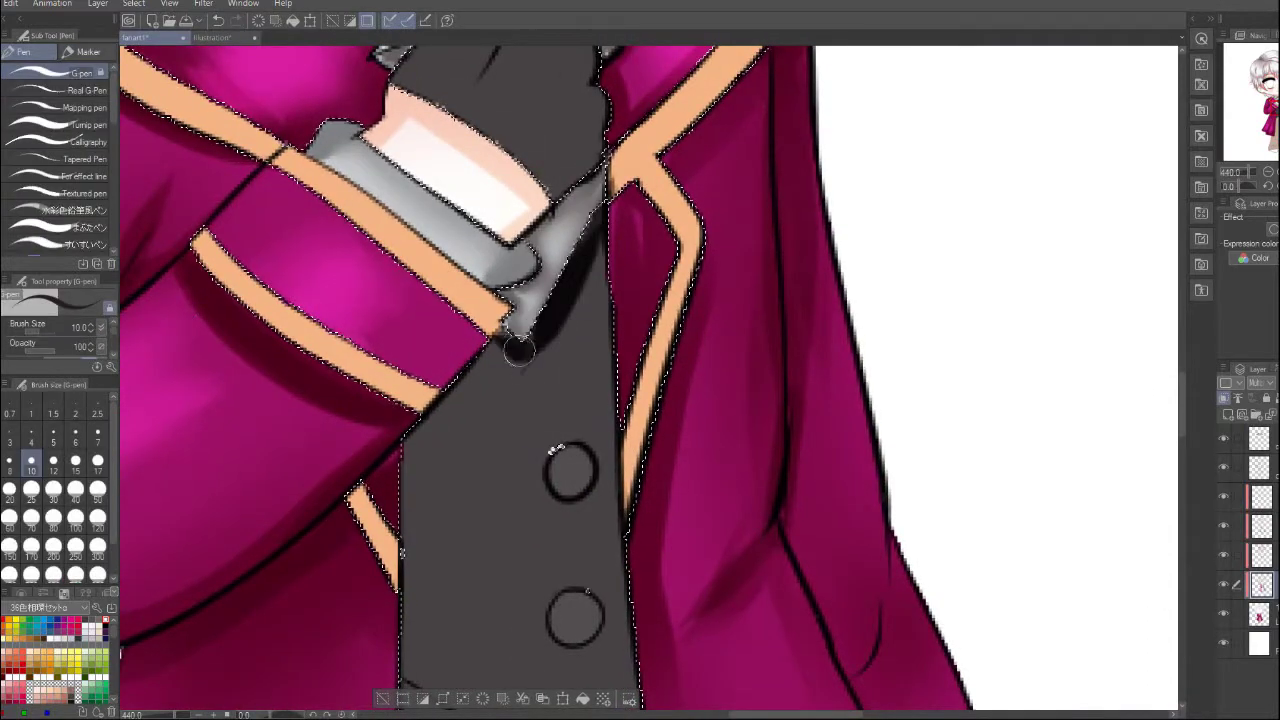
pyautogui.scroll(-5, 575, 506)
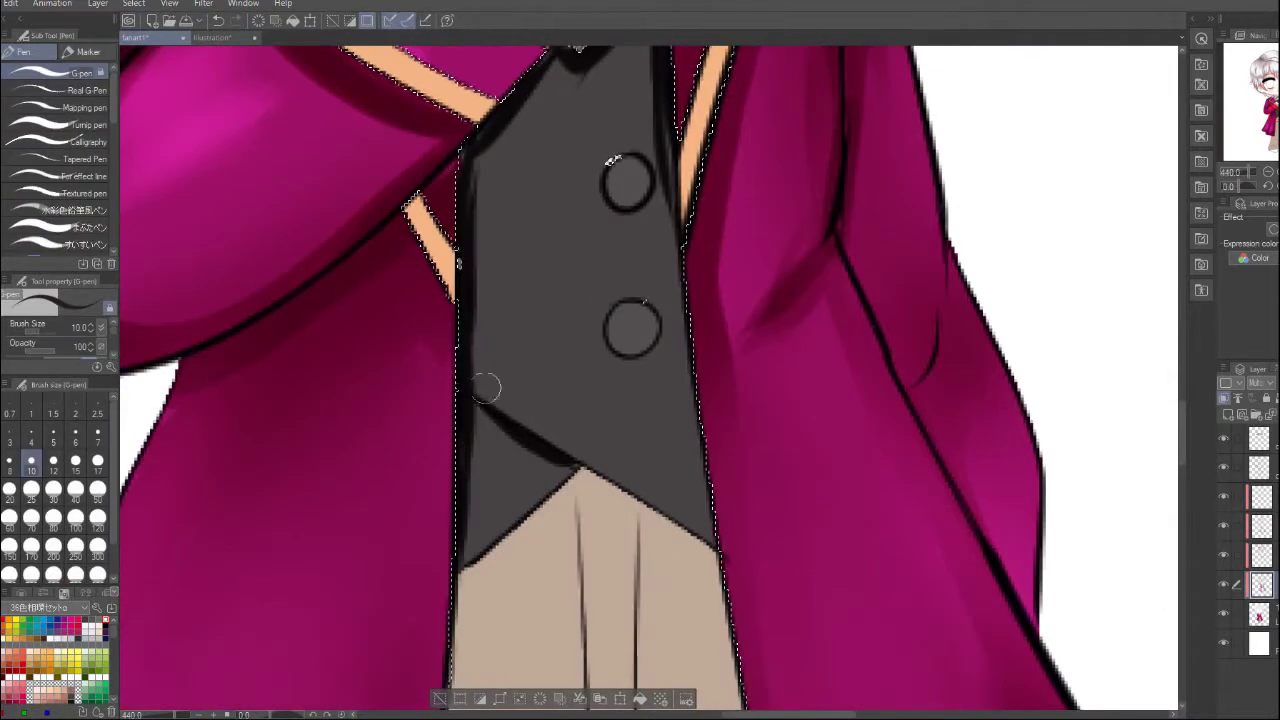
pyautogui.scroll(3, 653, 451)
pyautogui.scroll(-6, 660, 470)
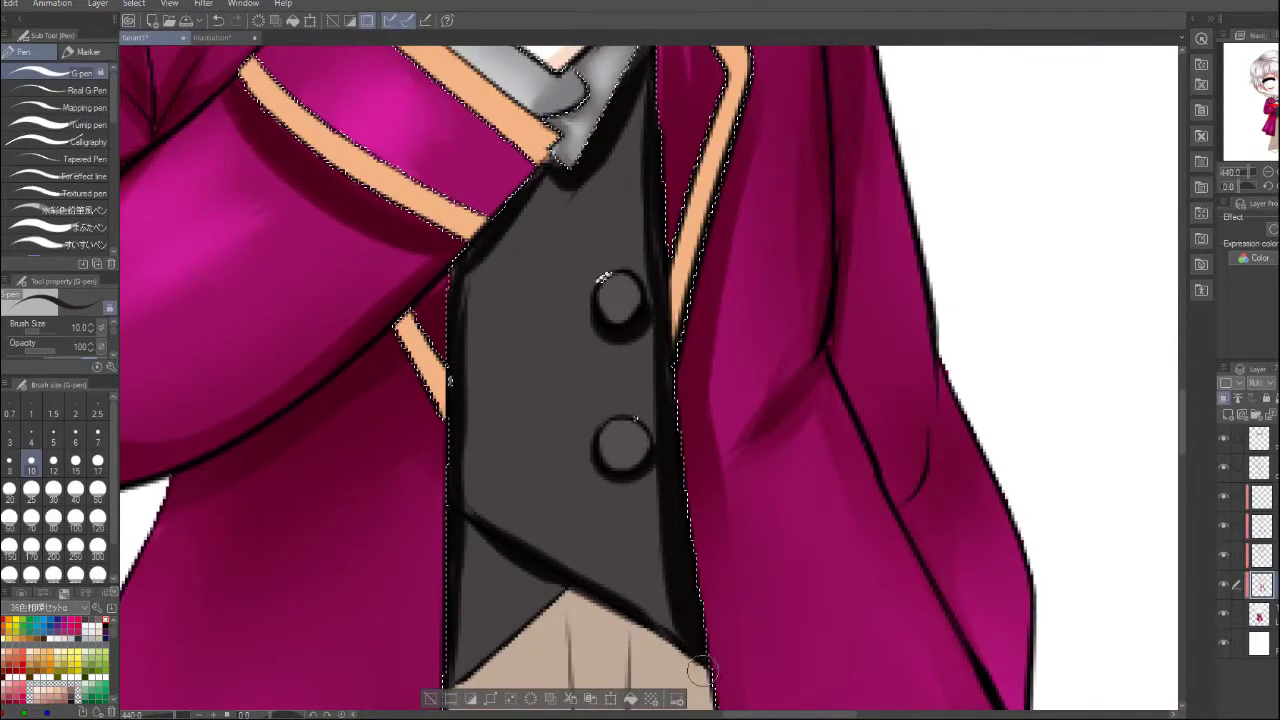
# Soften the waistcoat's shading with the size 30 Soft airbrush and the size 17 Blur tool
pyautogui.press('b')
pyautogui.scroll(3, 660, 470)
pyautogui.hotkey('ctrl', '+')
pyautogui.press('[')
pyautogui.press('[')
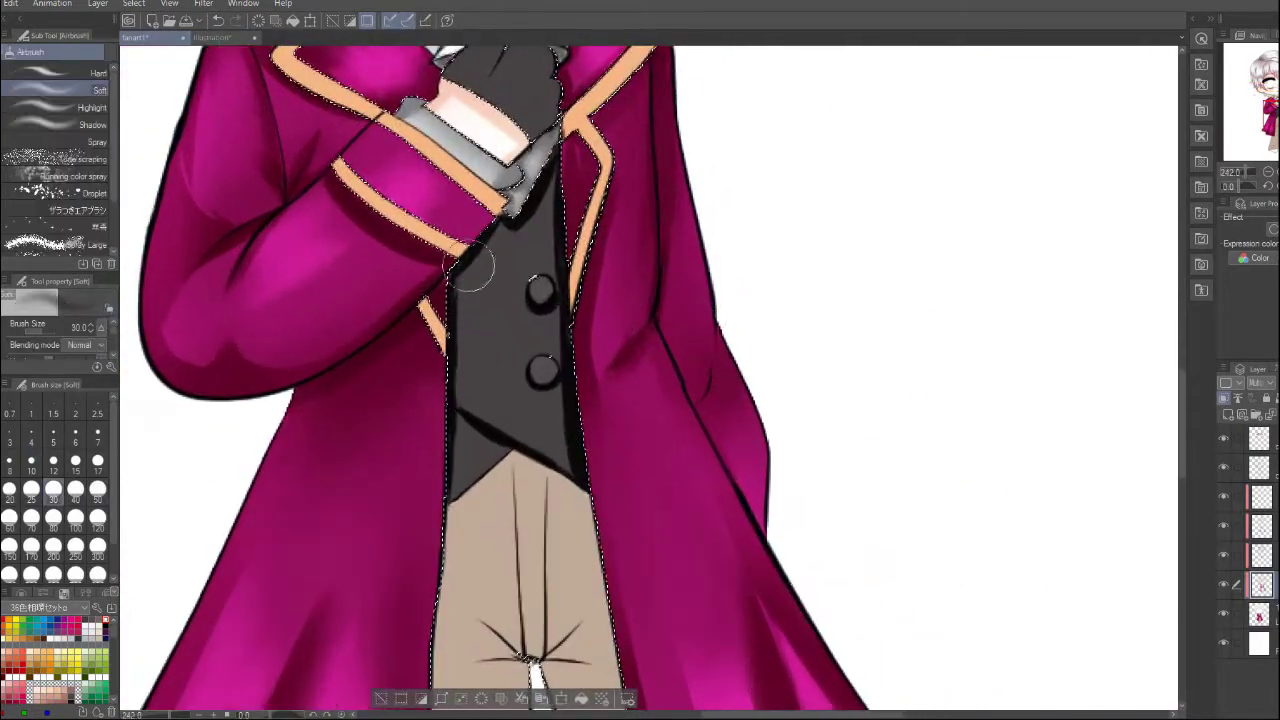
pyautogui.scroll(-3, 533, 425)
pyautogui.press('p')
pyautogui.scroll(3, 592, 443)
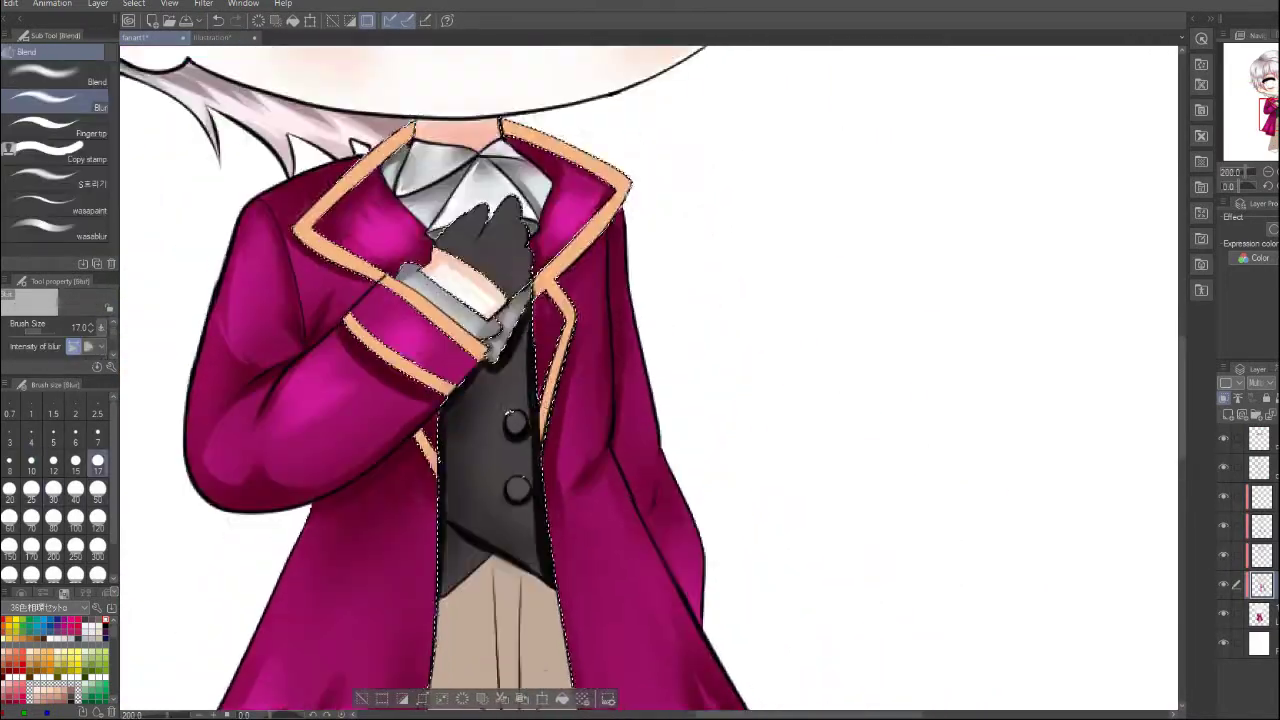
# Shade the glove's edges and fingers in black with the size 10 G-pen and blend the strokes with the size 17 Blur tool
pyautogui.scroll(3, 553, 289)
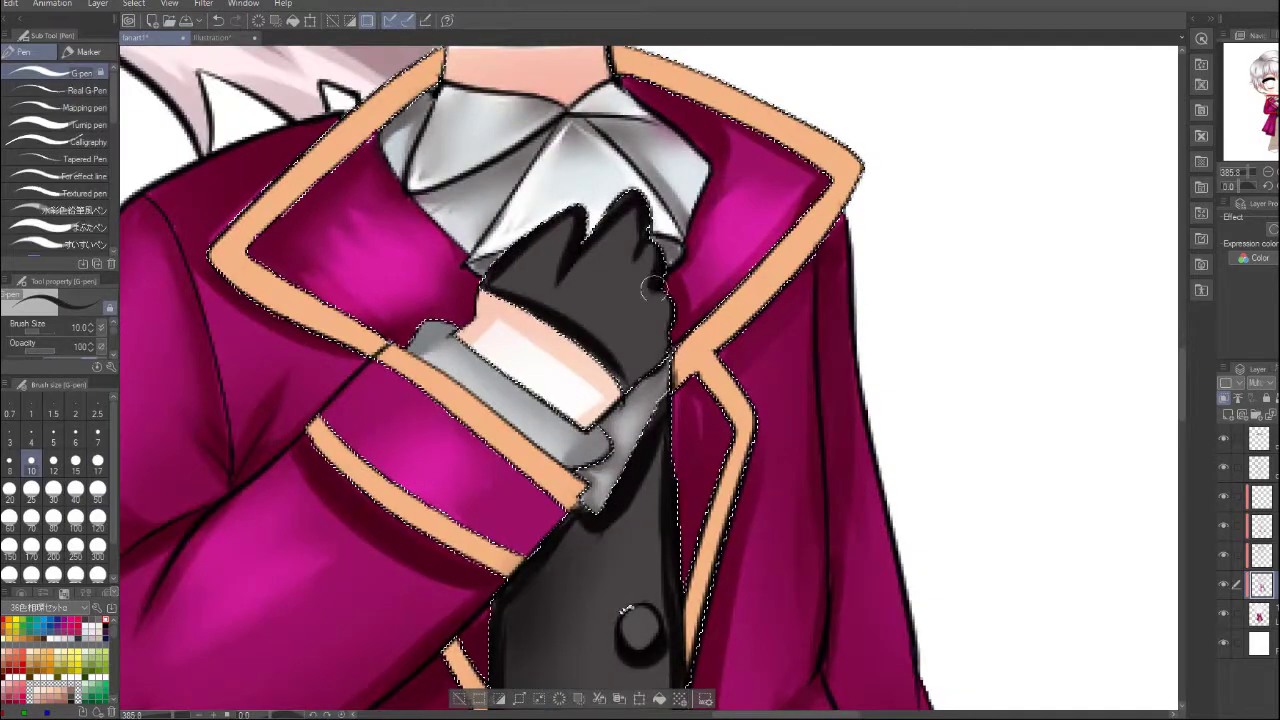
pyautogui.press('j')
pyautogui.scroll(-3, 565, 222)
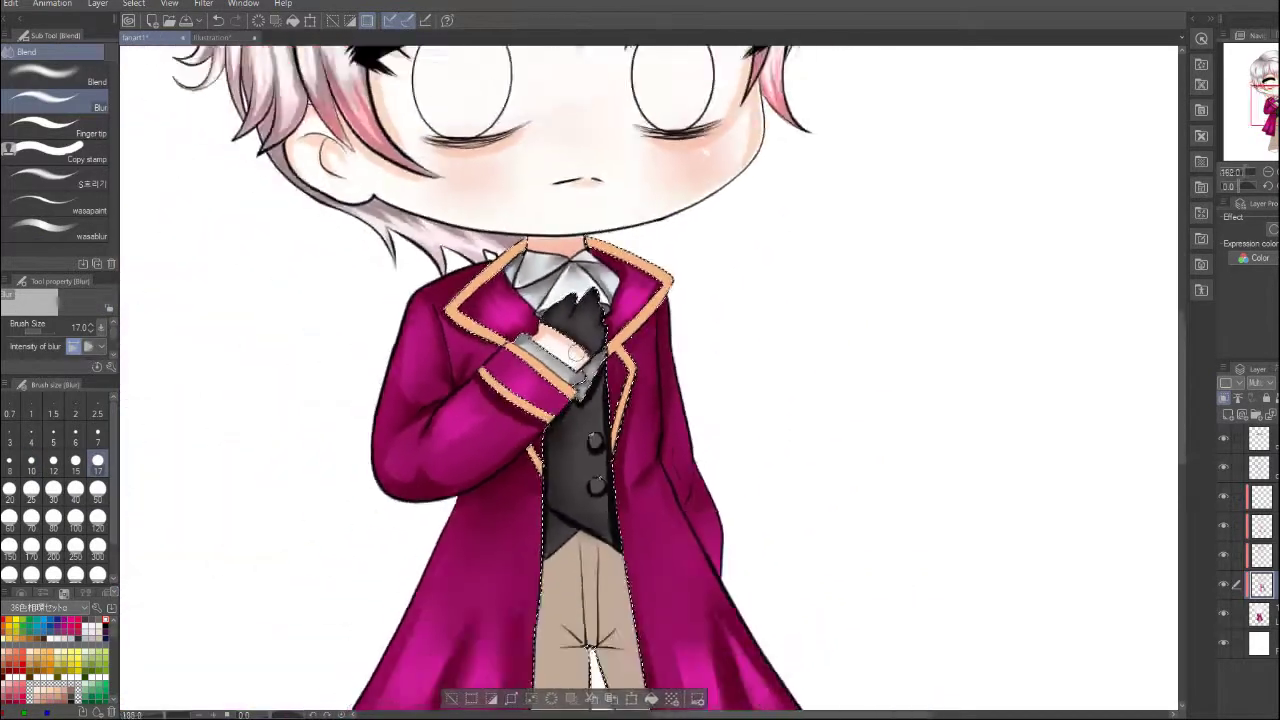
# Shade the light orange trim on the collar, lapels and cuff in darker orange with the size 10 G-pen
pyautogui.scroll(2, 560, 300)
pyautogui.press('i')
pyautogui.press('p')
pyautogui.scroll(2, 652, 611)
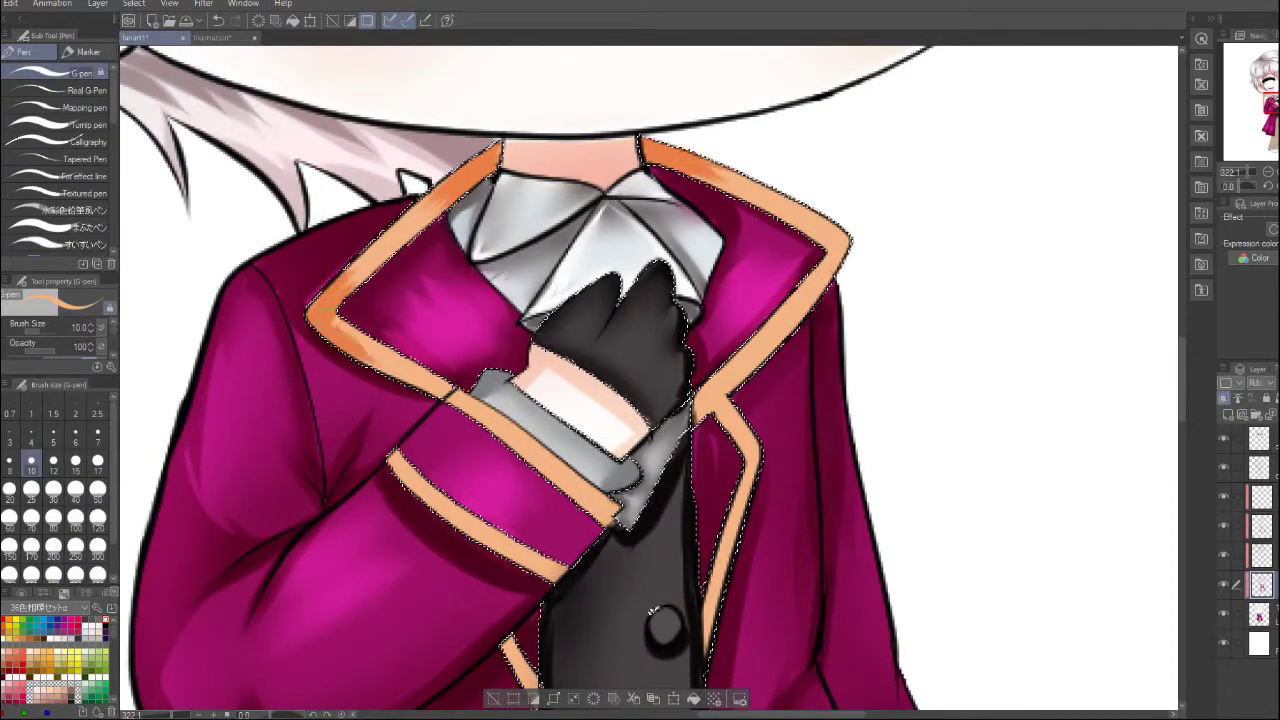
pyautogui.moveTo(443, 395); pyautogui.dragTo(463, 305)
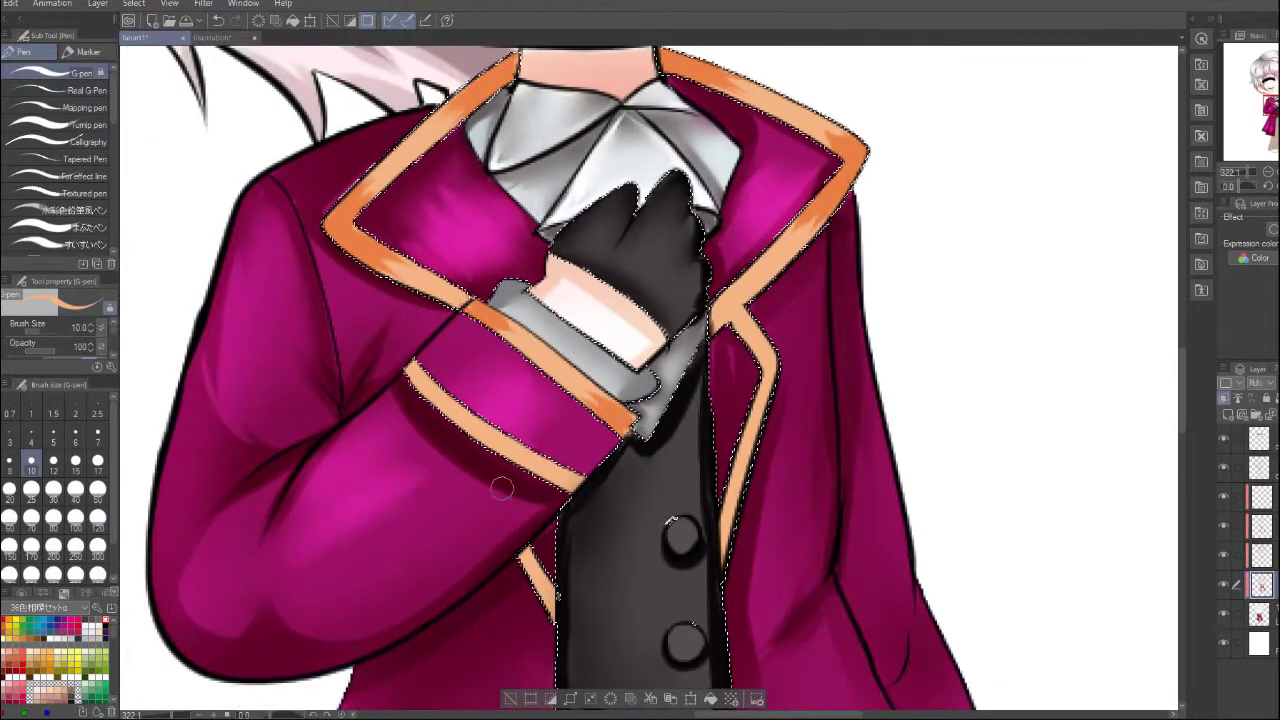
pyautogui.moveTo(820, 140); pyautogui.dragTo(760, 270)
pyautogui.moveTo(700, 80); pyautogui.dragTo(790, 200)
pyautogui.moveTo(745, 300); pyautogui.dragTo(760, 430)
pyautogui.moveTo(740, 340); pyautogui.dragTo(755, 475)
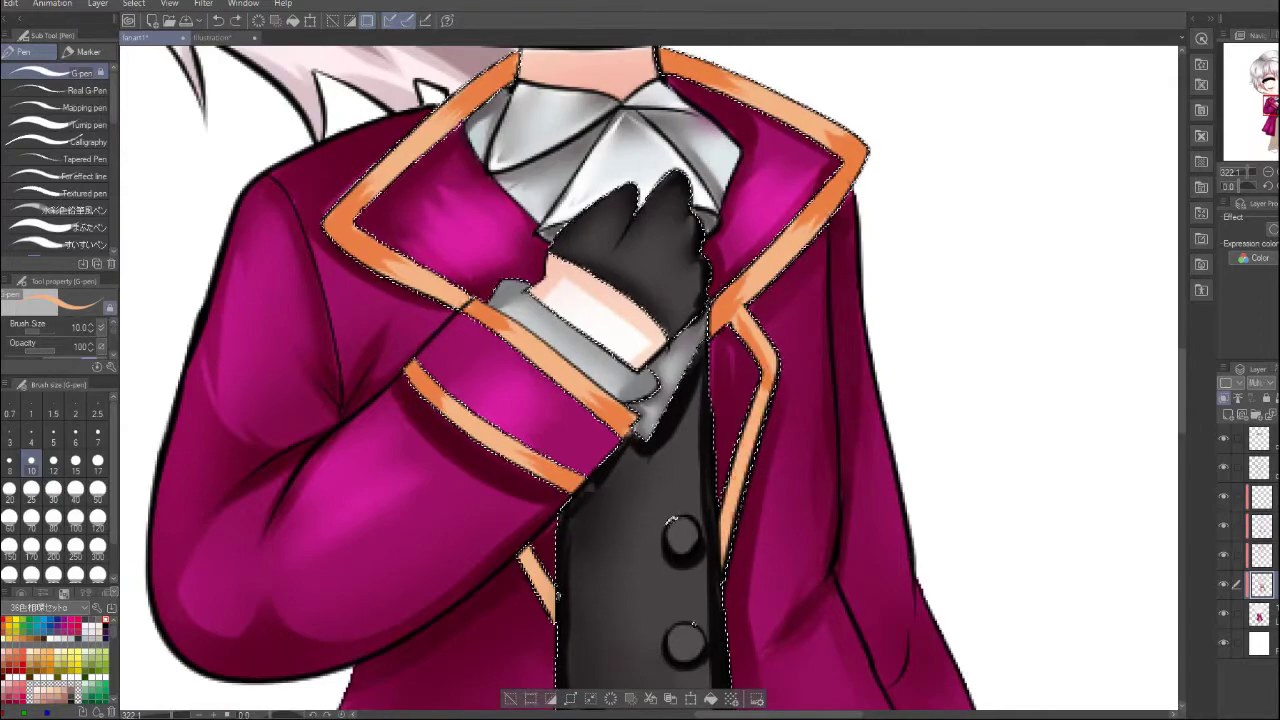
pyautogui.moveTo(845, 120)
pyautogui.mouseDown()
pyautogui.moveTo(771, 423)
pyautogui.moveTo(741, 241)
pyautogui.mouseUp()
# Blend the orange shading on the collar, lapel and cuff trim with the size 17 Blur tool
pyautogui.press('j')
pyautogui.moveTo(720, 80); pyautogui.dragTo(735, 240)
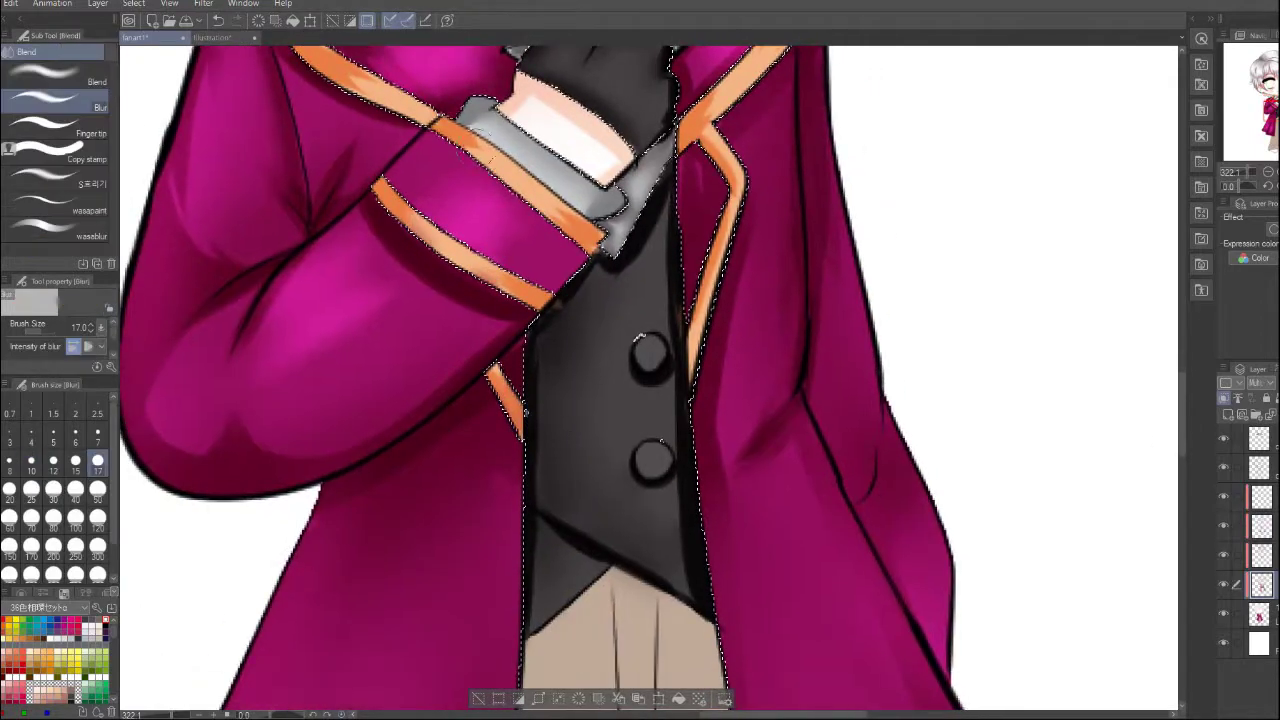
pyautogui.scroll(-3, 427, 247)
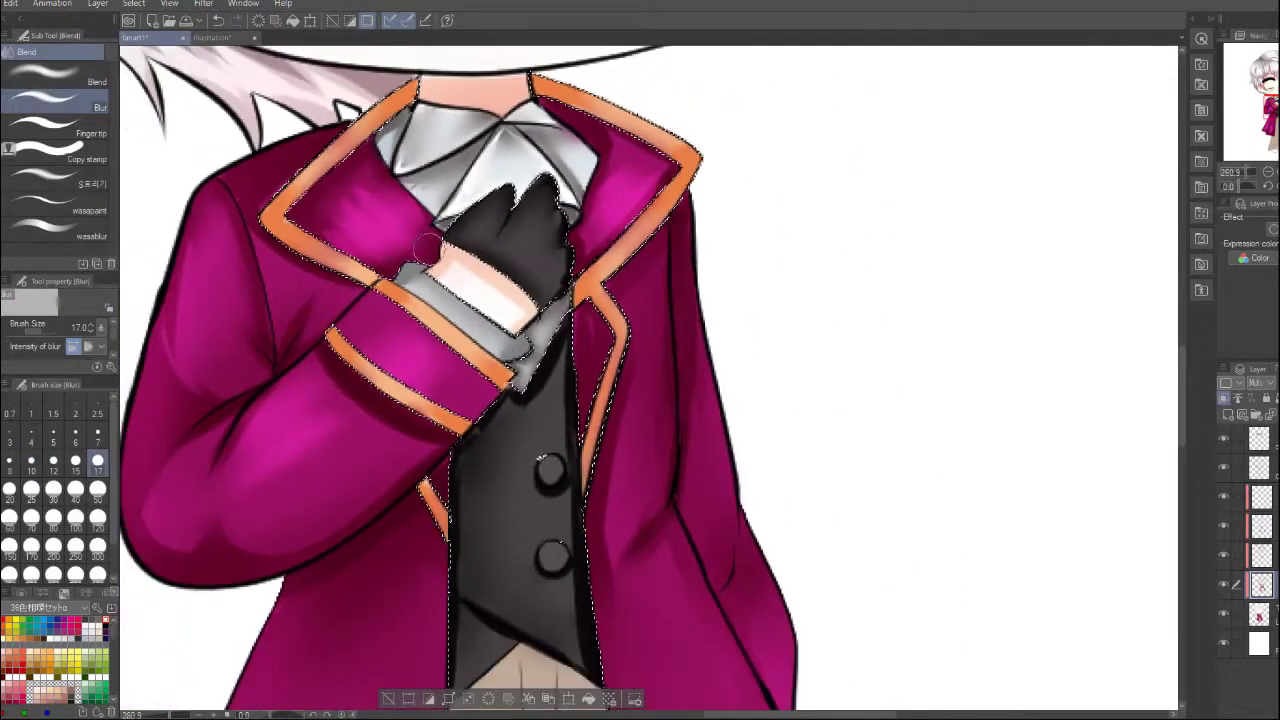
pyautogui.scroll(-5, 425, 245)
# Shade the trousers' folds and edges in brown with the size 17 Darker pencil, checking the reference, and blend them with the size 40 Blur tool
pyautogui.scroll(5, 520, 400)
pyautogui.press('p')
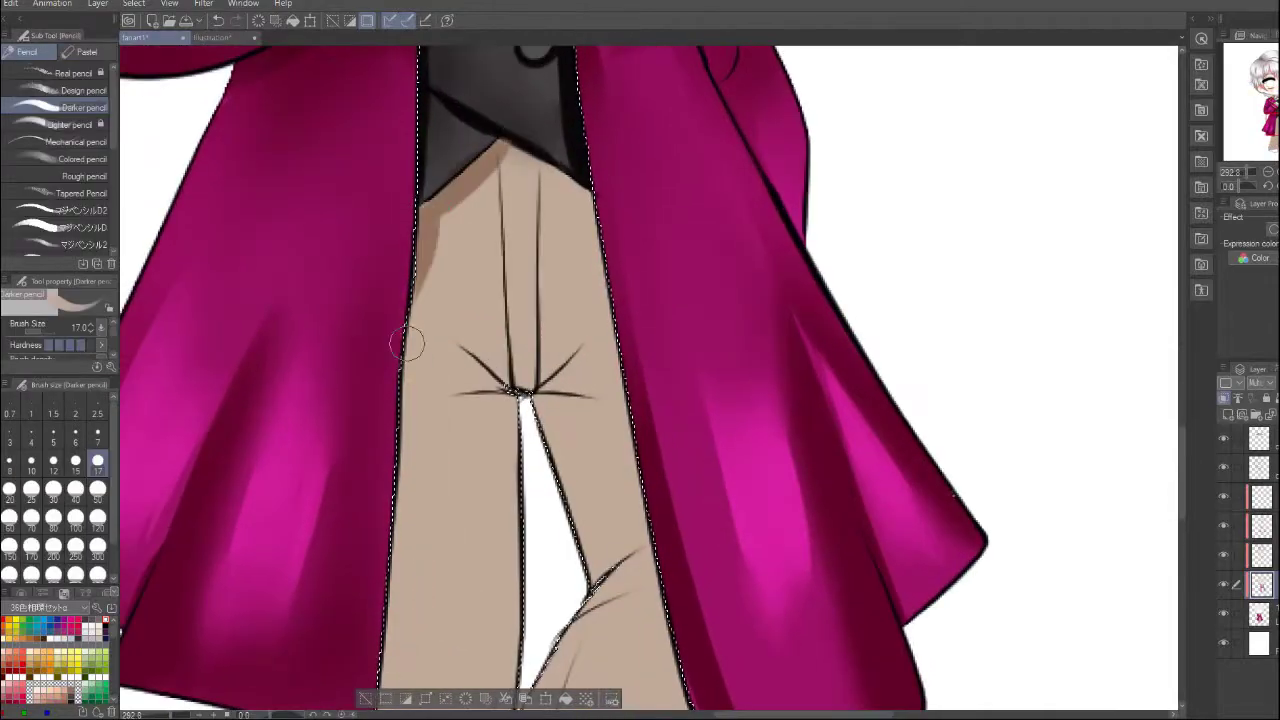
pyautogui.scroll(-8, 520, 400)
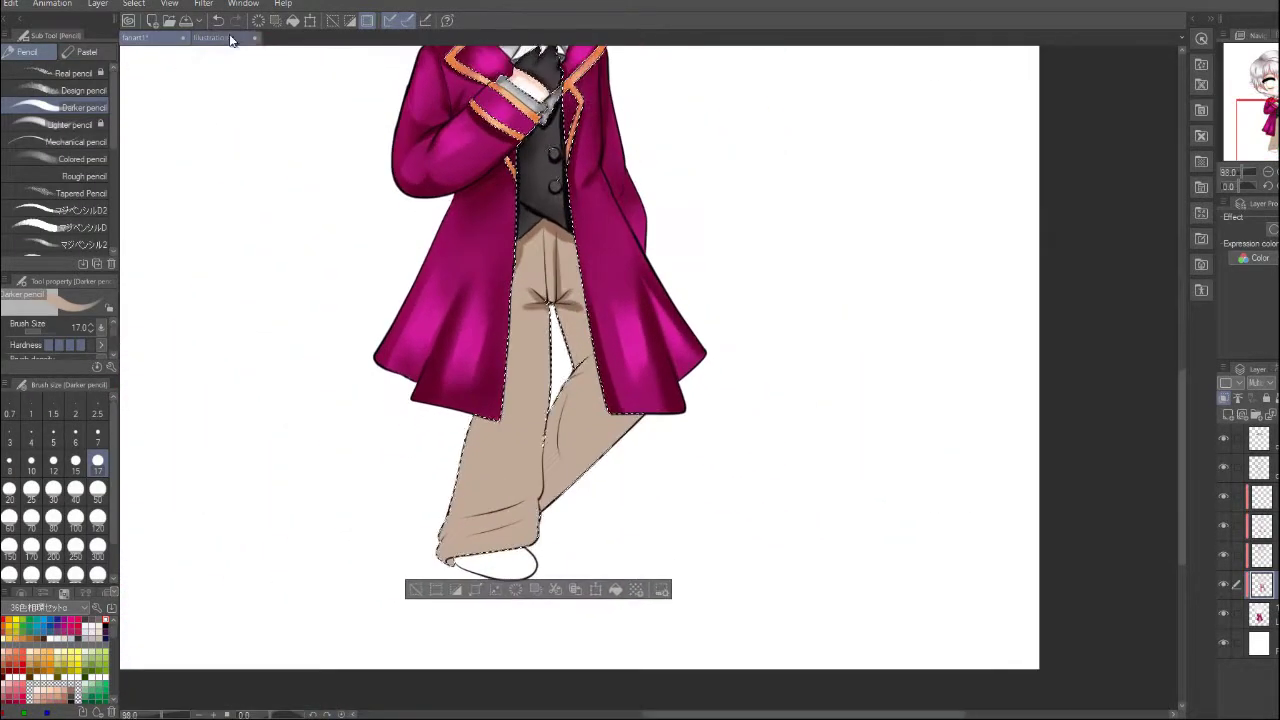
pyautogui.hotkey('ctrl', 'Tab')
pyautogui.hotkey('ctrl', 'Tab')
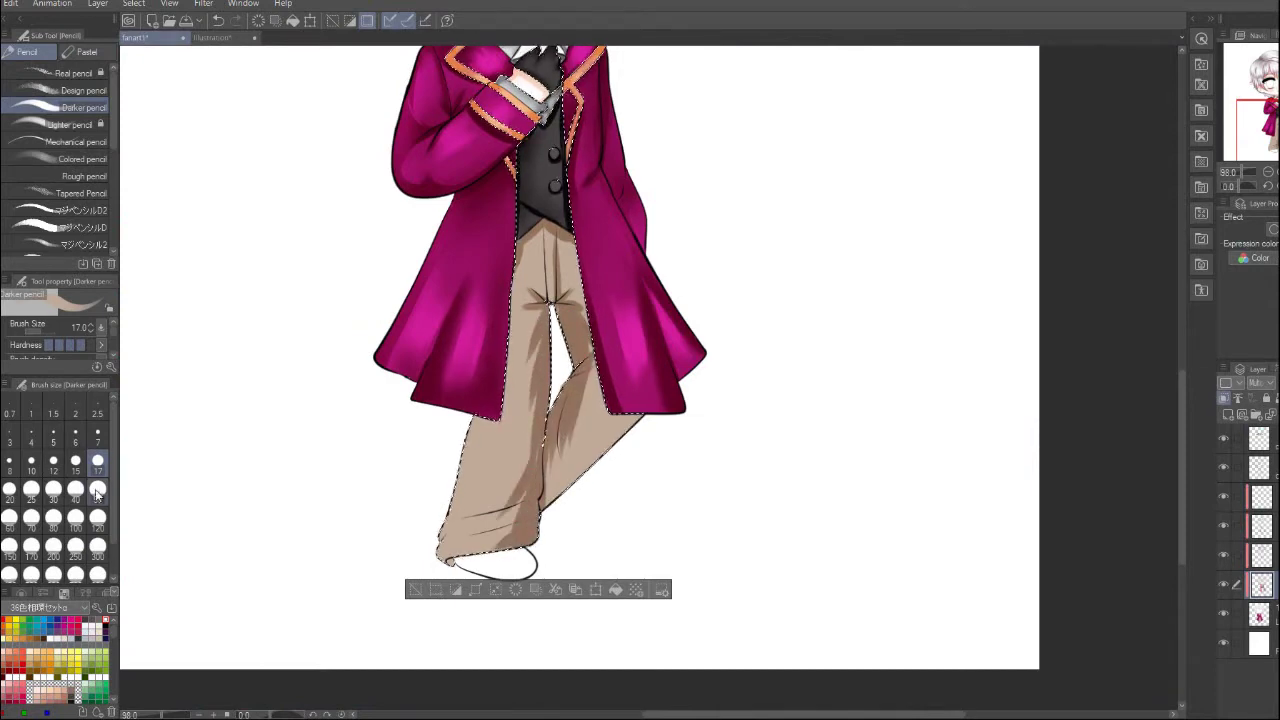
pyautogui.press('j')
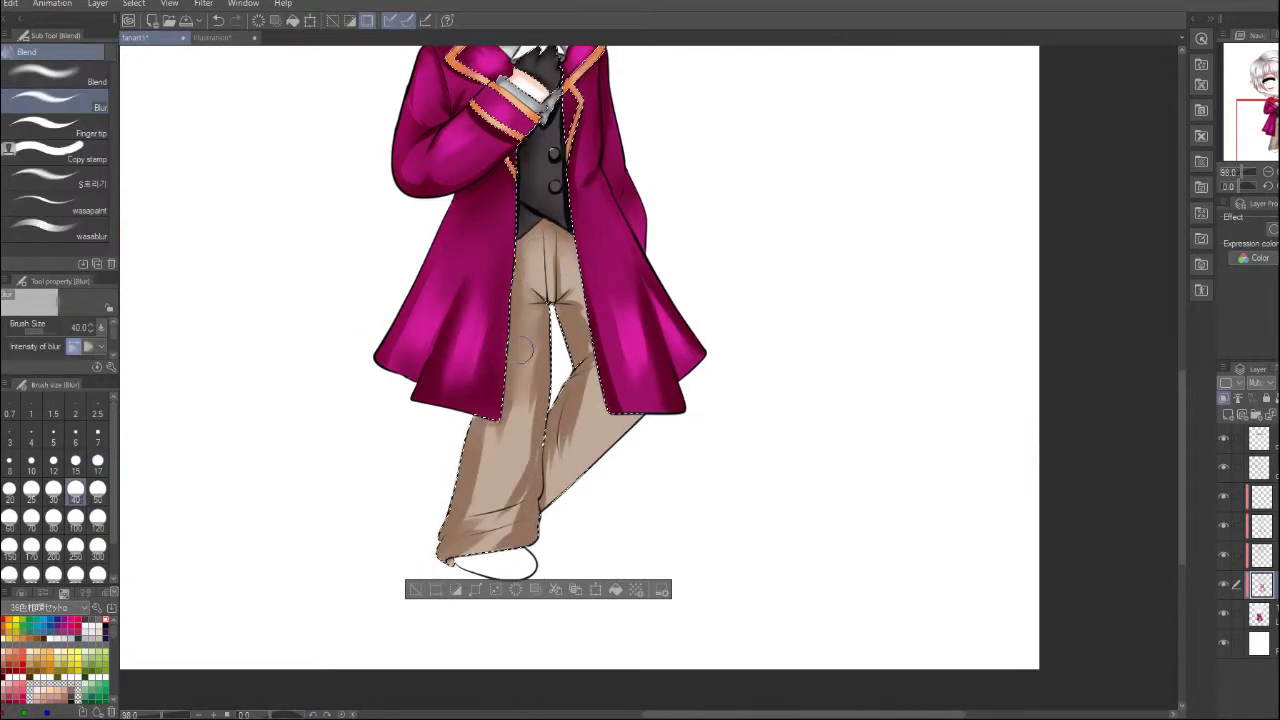
pyautogui.scroll(5, 630, 315)
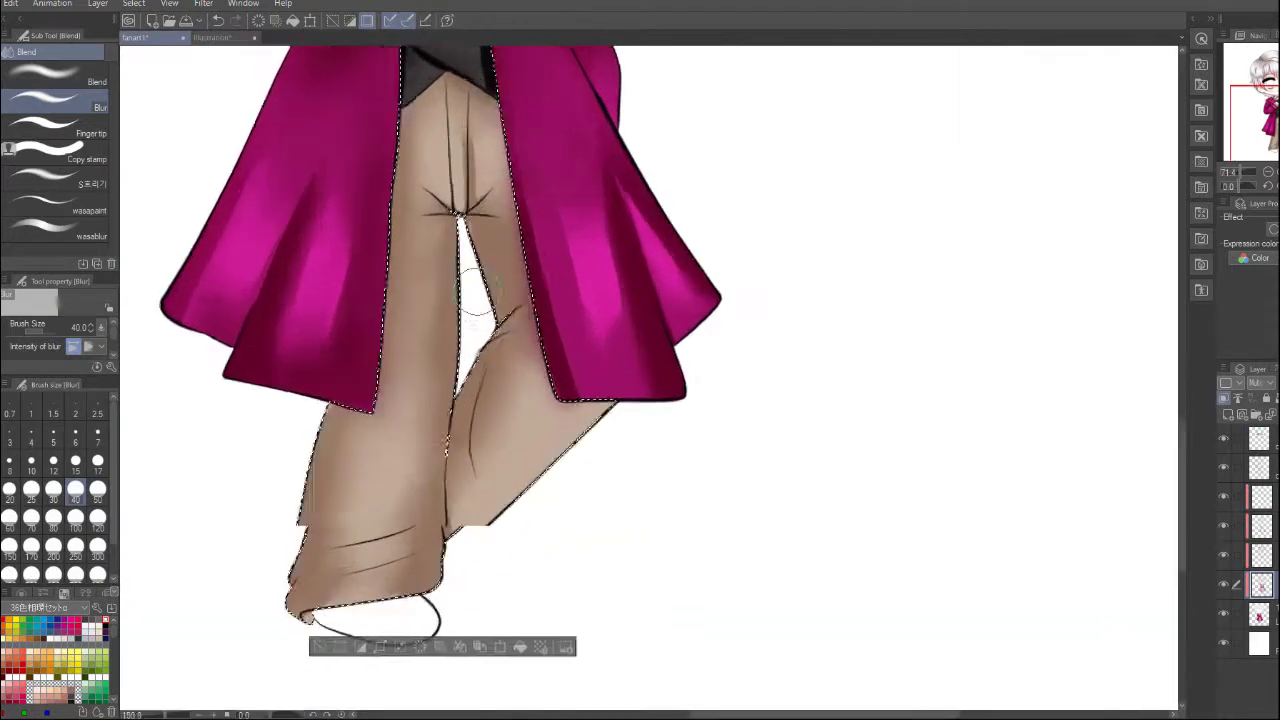
# Smooth the trousers' shading beneath the coat edges with the size 15 Blend tool
pyautogui.click(55, 70)
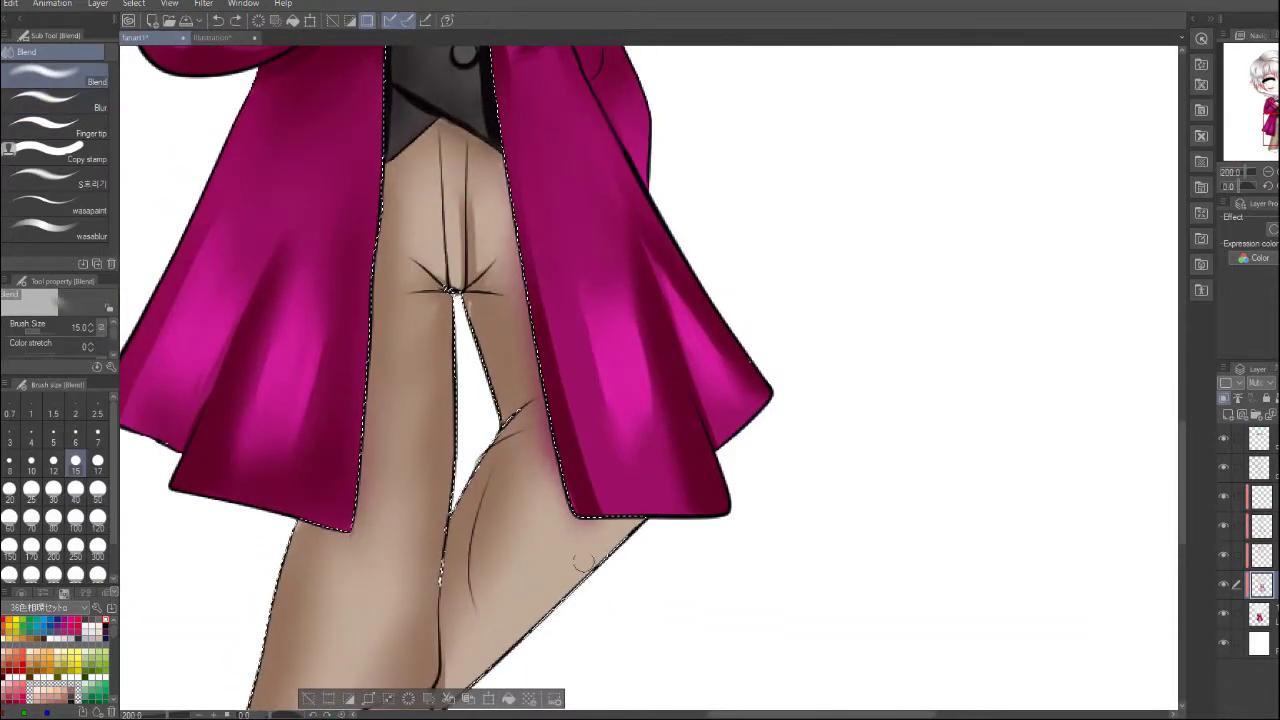
pyautogui.press('p')
pyautogui.press('j')
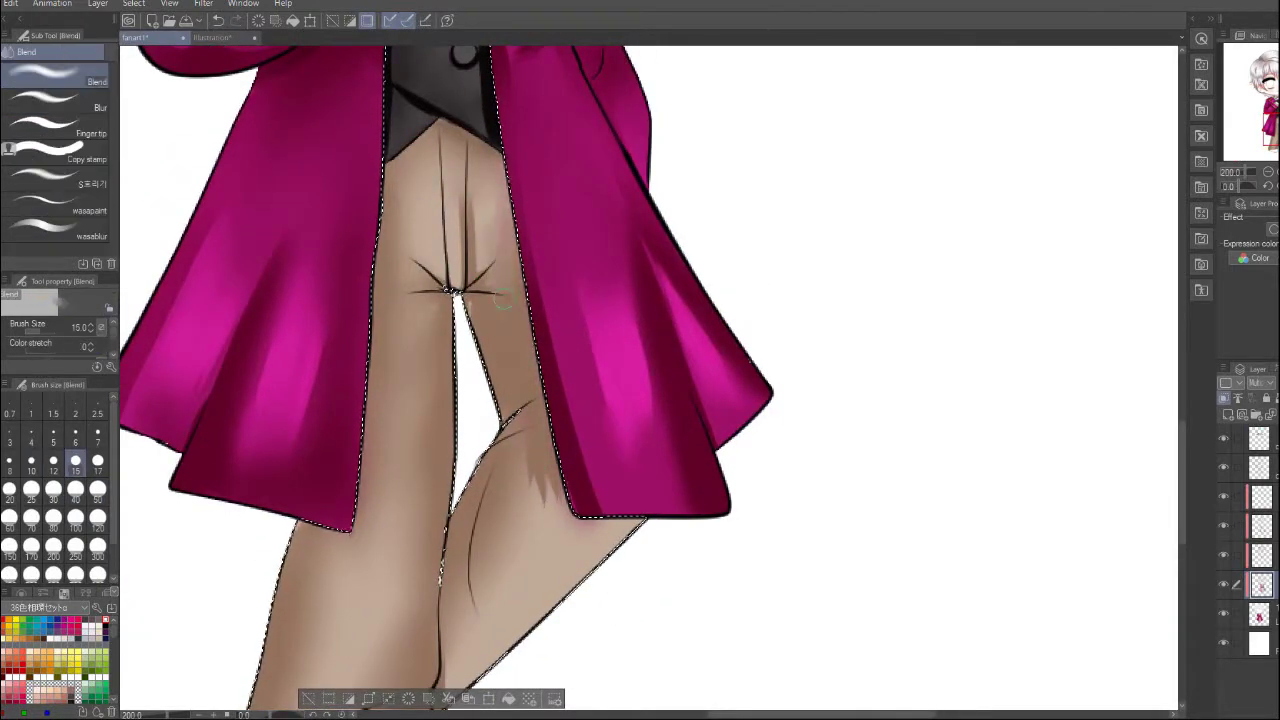
pyautogui.scroll(-4, 538, 478)
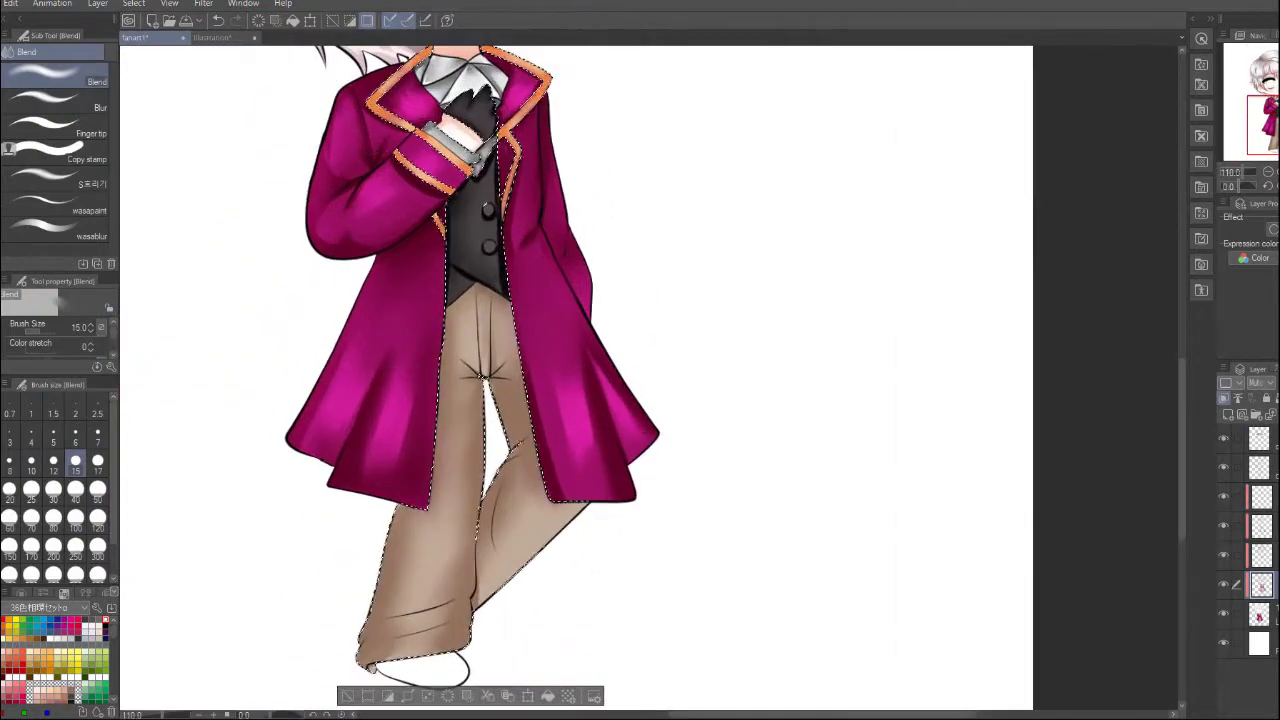
pyautogui.scroll(3, 452, 313)
# On the layer above, add darker brown shadows to the upper trousers below the waistcoat and along the coat with the size 12 Darker pencil
pyautogui.press('b')
pyautogui.scroll(-4, 448, 311)
pyautogui.scroll(3, 652, 423)
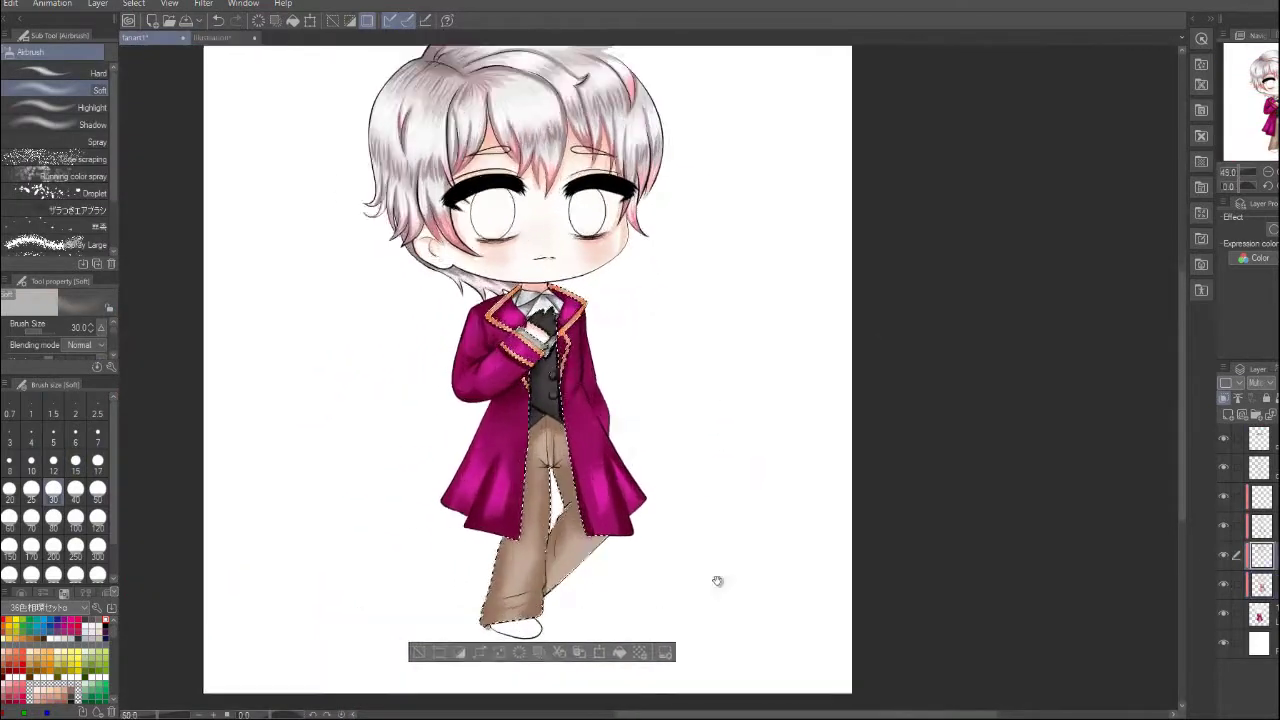
pyautogui.press('p')
pyautogui.scroll(4, 519, 386)
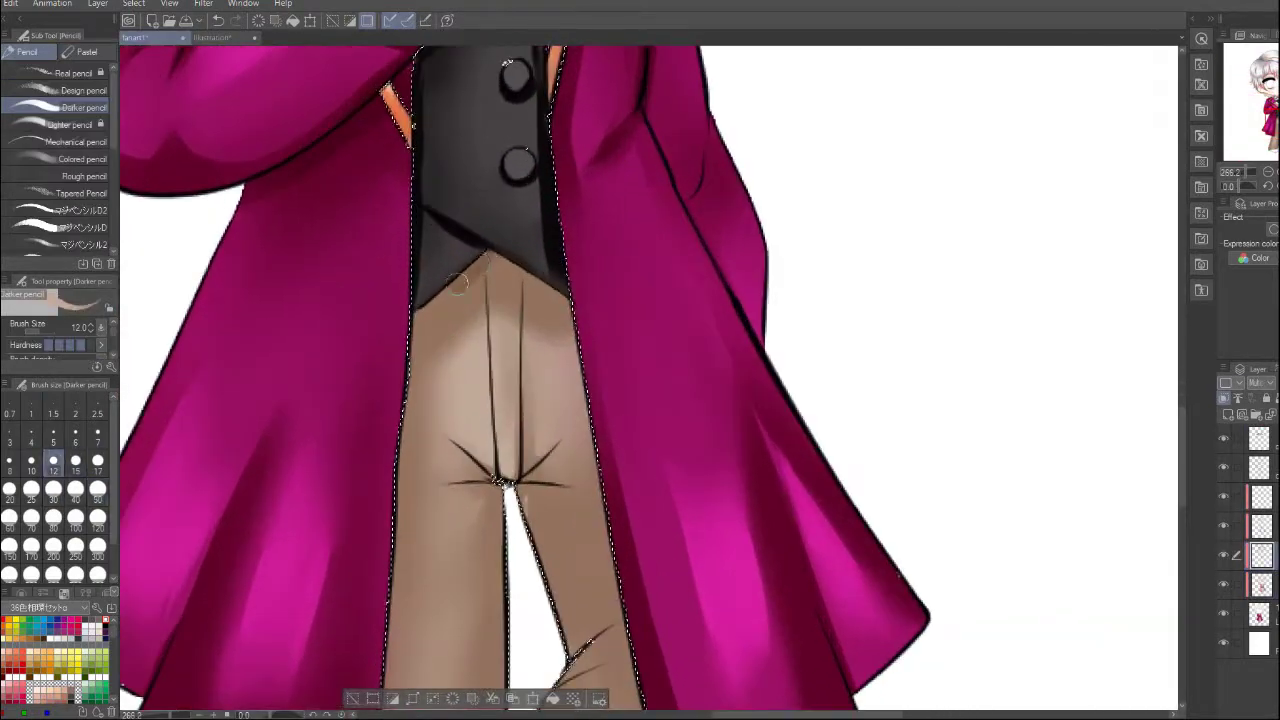
pyautogui.moveTo(507, 490); pyautogui.dragTo(543, 281)
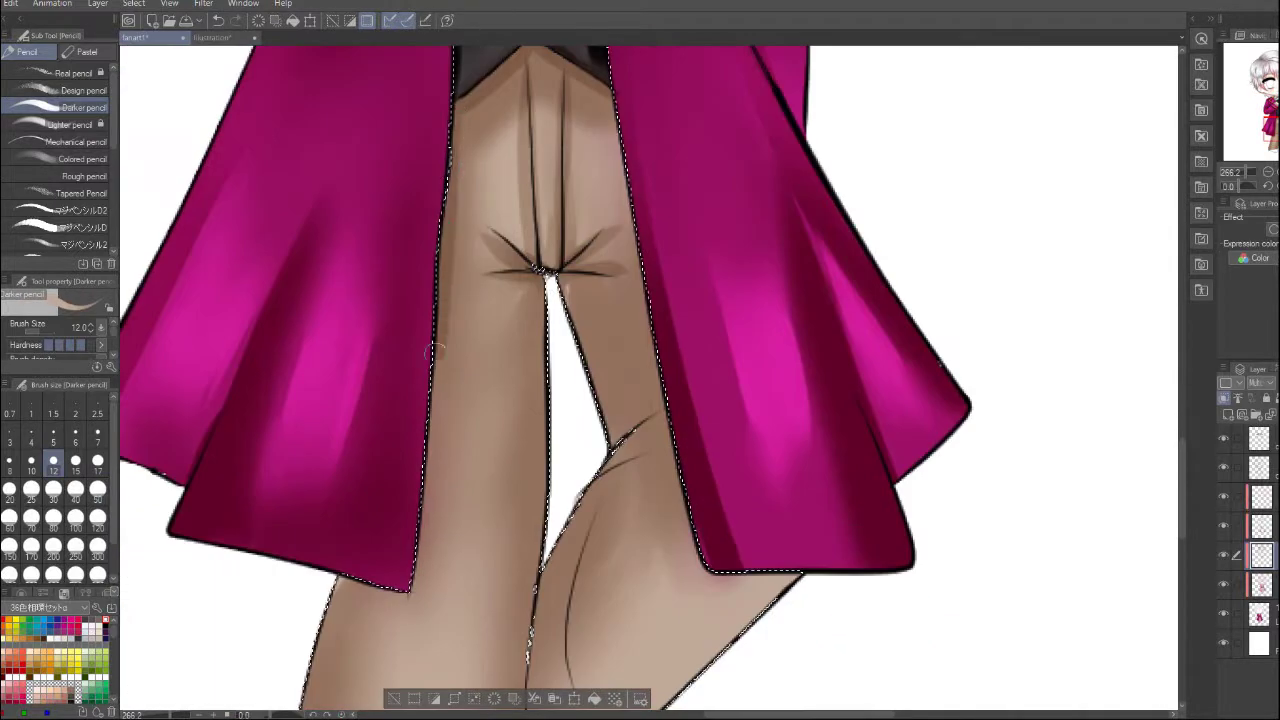
pyautogui.moveTo(591, 491); pyautogui.dragTo(613, 310)
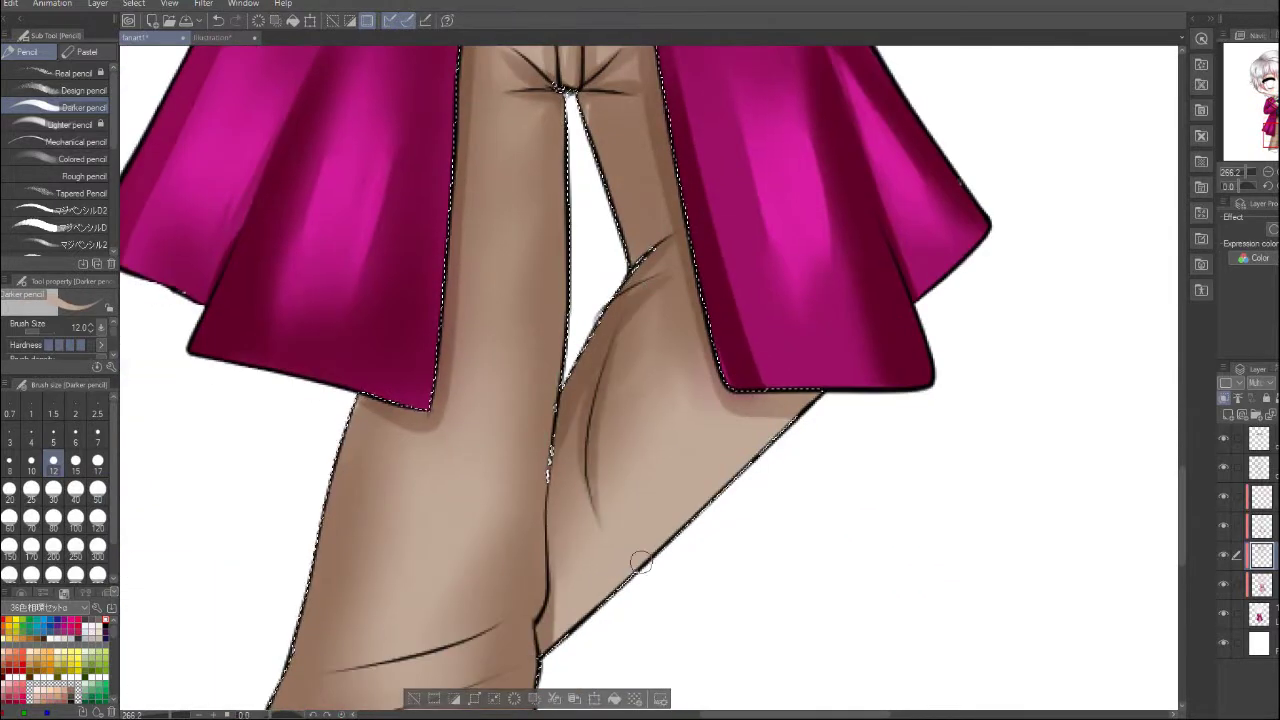
# Shade the front trouser leg's outer edge, lower folds and hem in darker brown with the size 12 Darker pencil
pyautogui.moveTo(297, 709)
pyautogui.mouseDown()
pyautogui.moveTo(327, 562)
pyautogui.moveTo(305, 640)
pyautogui.mouseUp()
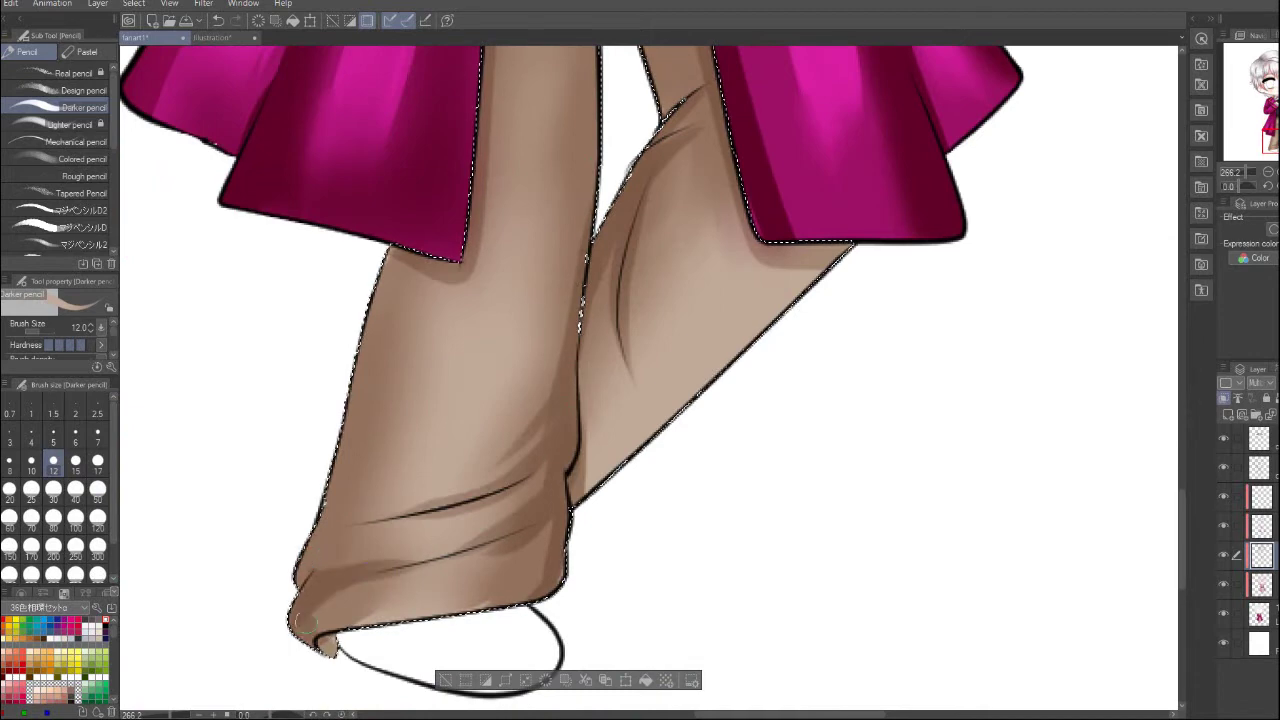
pyautogui.moveTo(330, 510); pyautogui.dragTo(320, 600)
pyautogui.moveTo(385, 295); pyautogui.dragTo(315, 565)
pyautogui.moveTo(372, 272); pyautogui.dragTo(345, 522)
pyautogui.scroll(-7, 586, 363)
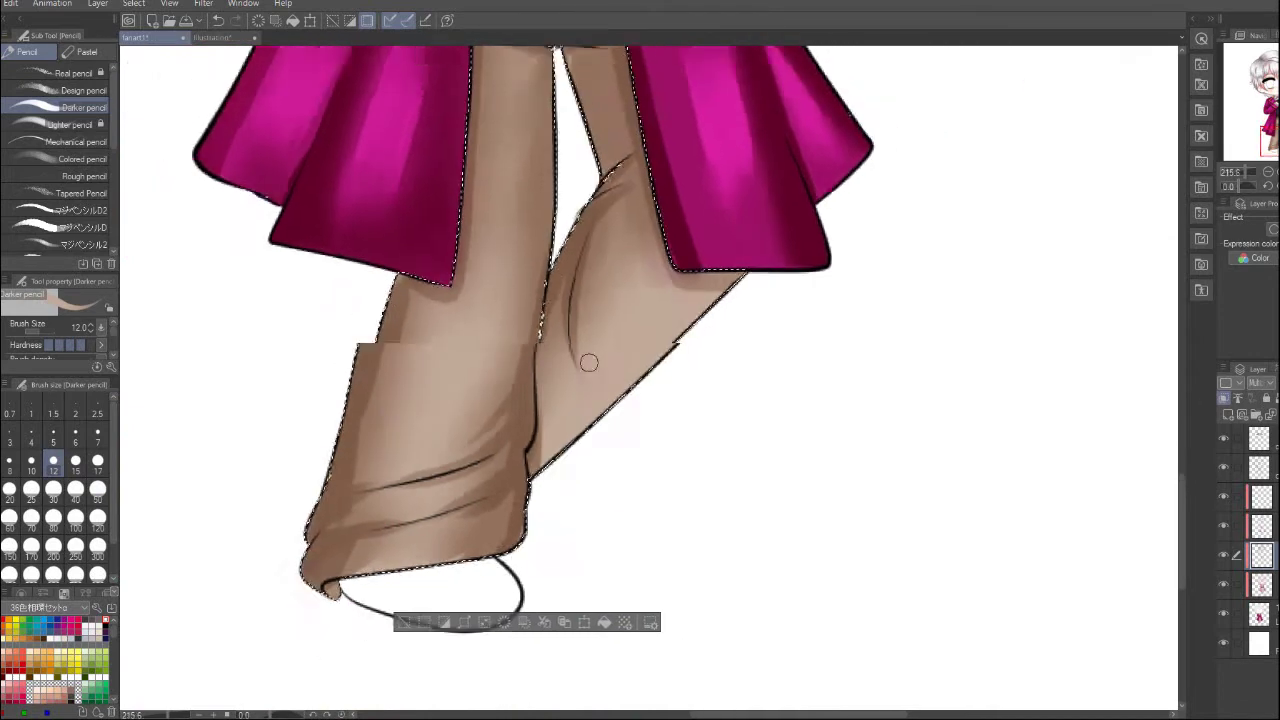
# Add pale cream highlights to the hem folds and the rear leg with the size 12 Darker pencil and blend them with the size 15 Blend tool
pyautogui.scroll(2, 586, 363)
pyautogui.scroll(3, 588, 475)
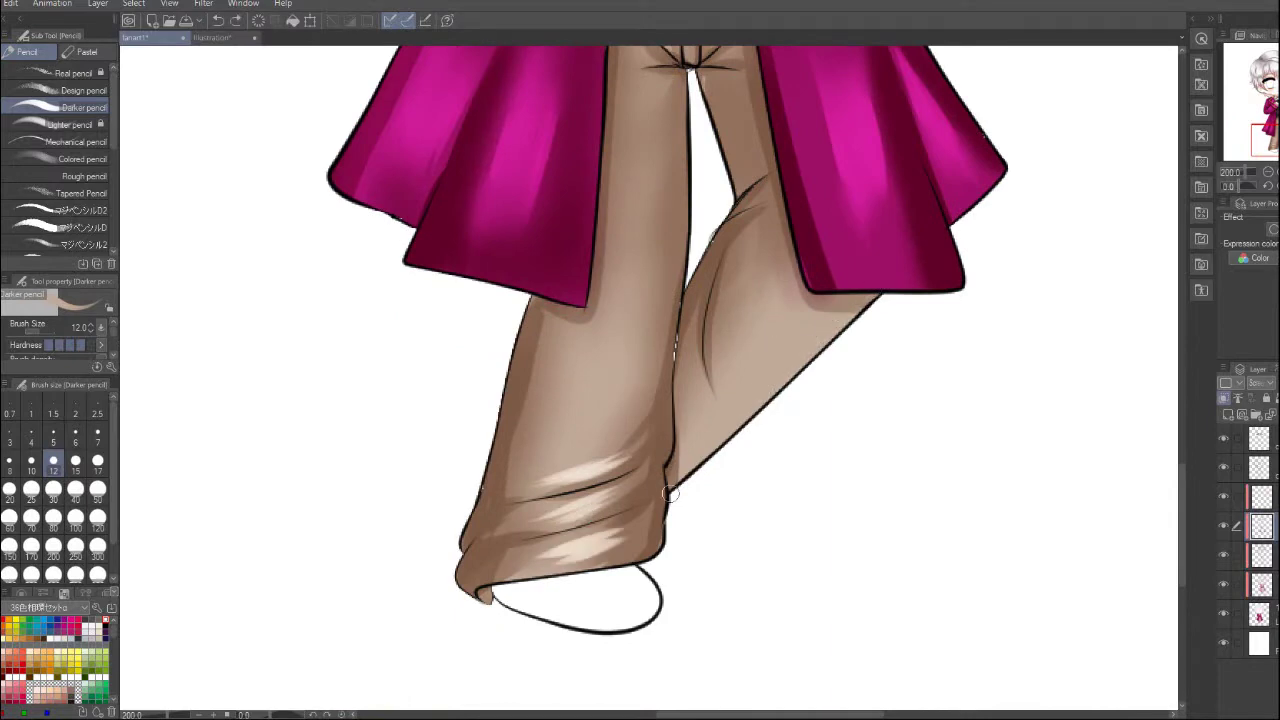
pyautogui.moveTo(840, 389); pyautogui.dragTo(767, 489)
pyautogui.press('j')
pyautogui.moveTo(661, 505); pyautogui.dragTo(694, 400)
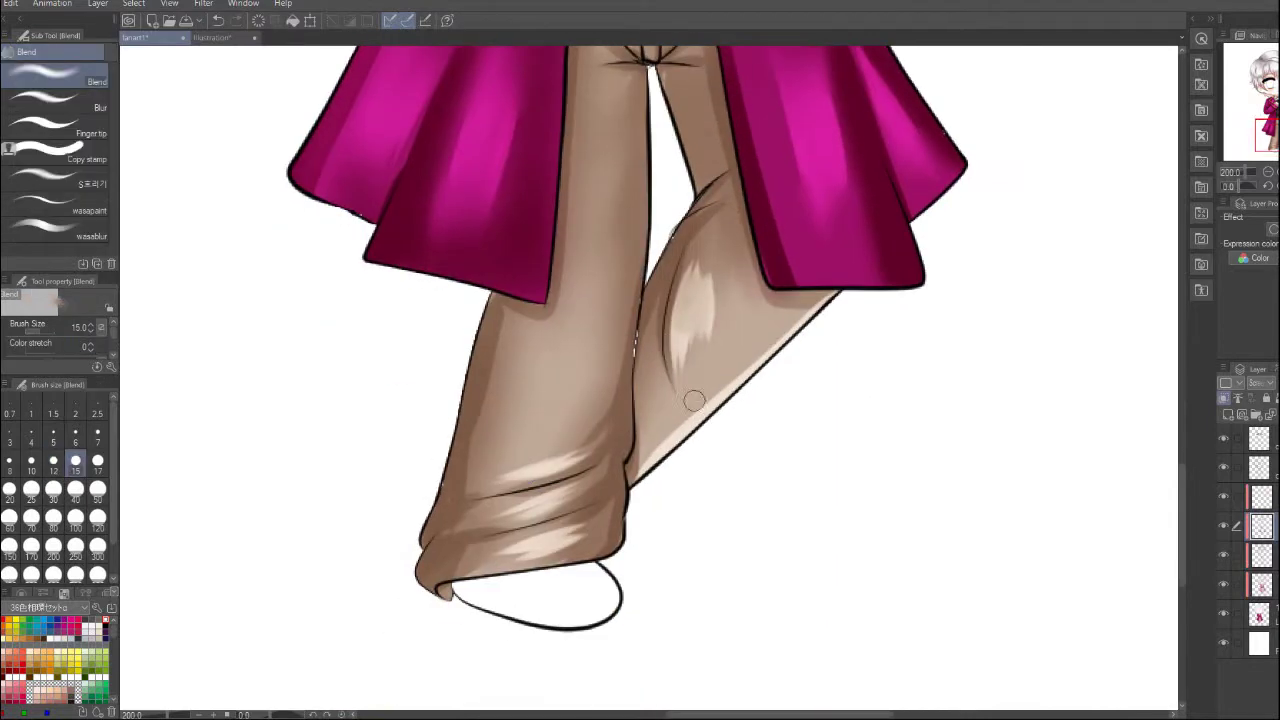
pyautogui.moveTo(567, 497); pyautogui.dragTo(446, 628)
# Soften the pale highlight down the front trouser leg with the size 30 Soft airbrush
pyautogui.press('b')
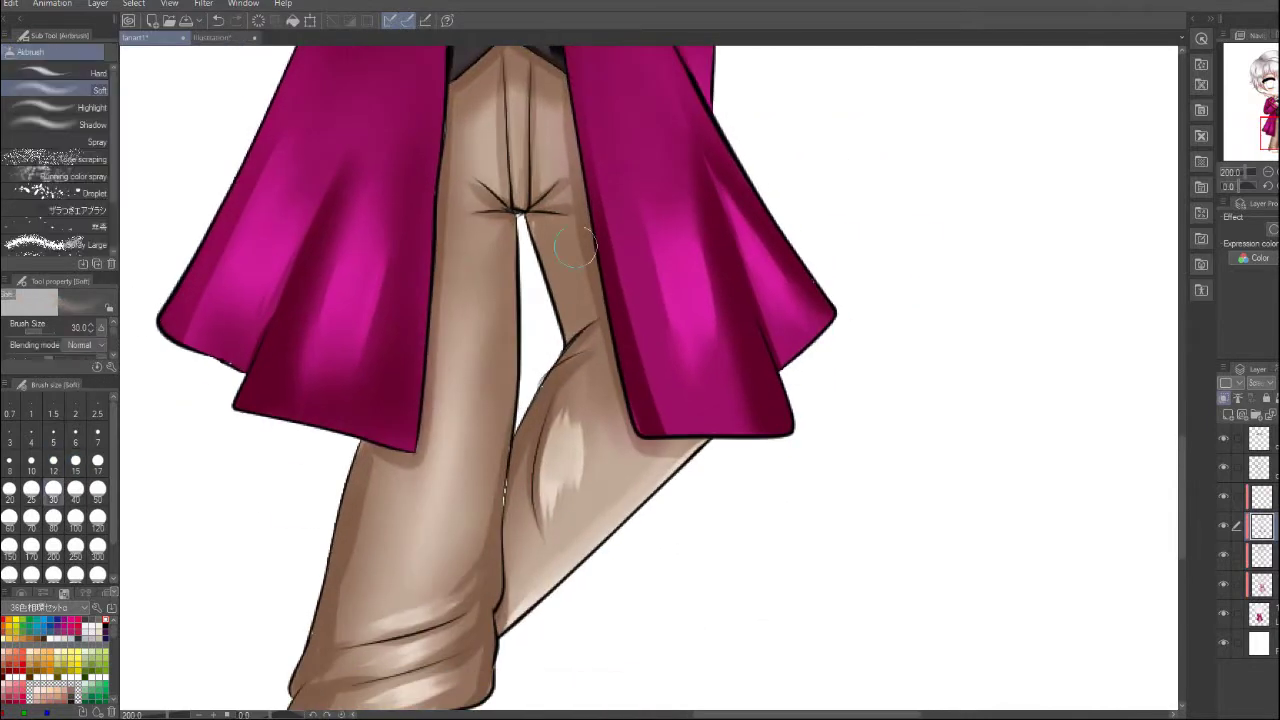
pyautogui.scroll(5, 531, 326)
pyautogui.scroll(-5, 531, 326)
pyautogui.scroll(6, 620, 580)
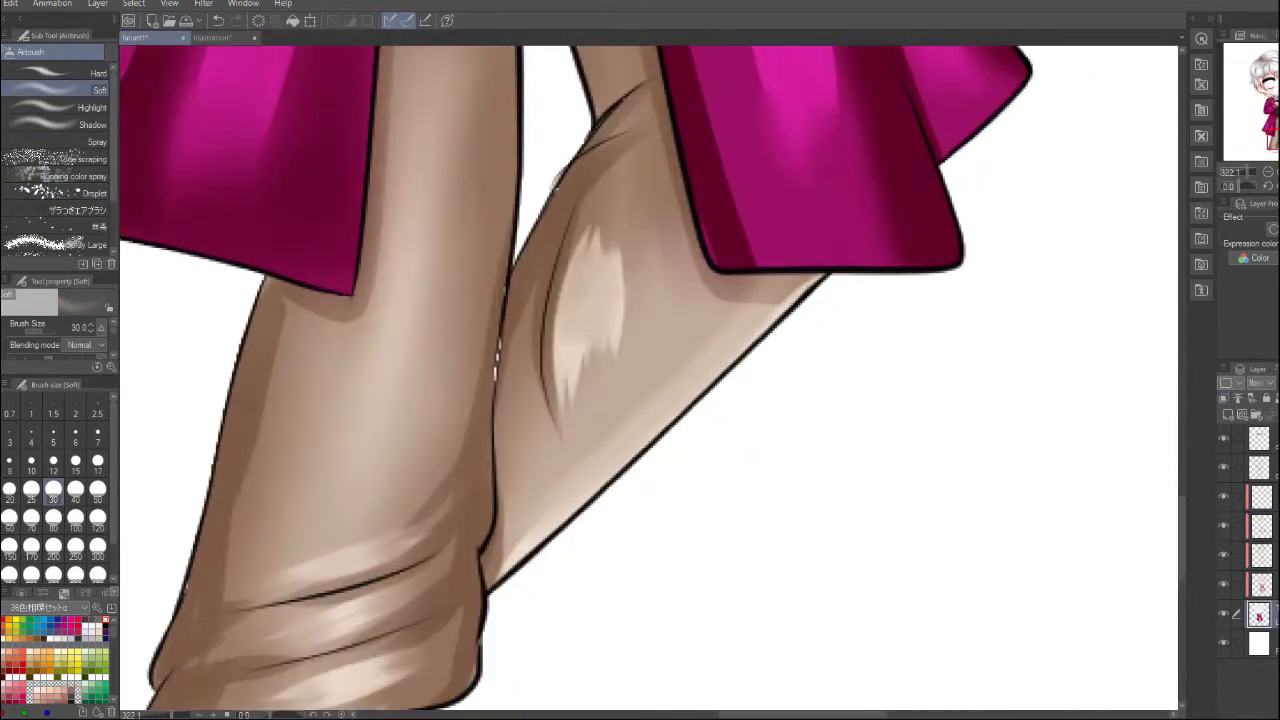
# Fill the unpainted gaps along the trousers' inner leg lines in brown with the size 7 G-pen on the base colour layer
pyautogui.press('i')
pyautogui.press('p')
pyautogui.scroll(3, 500, 350)
pyautogui.moveTo(600, 200); pyautogui.dragTo(590, 450)
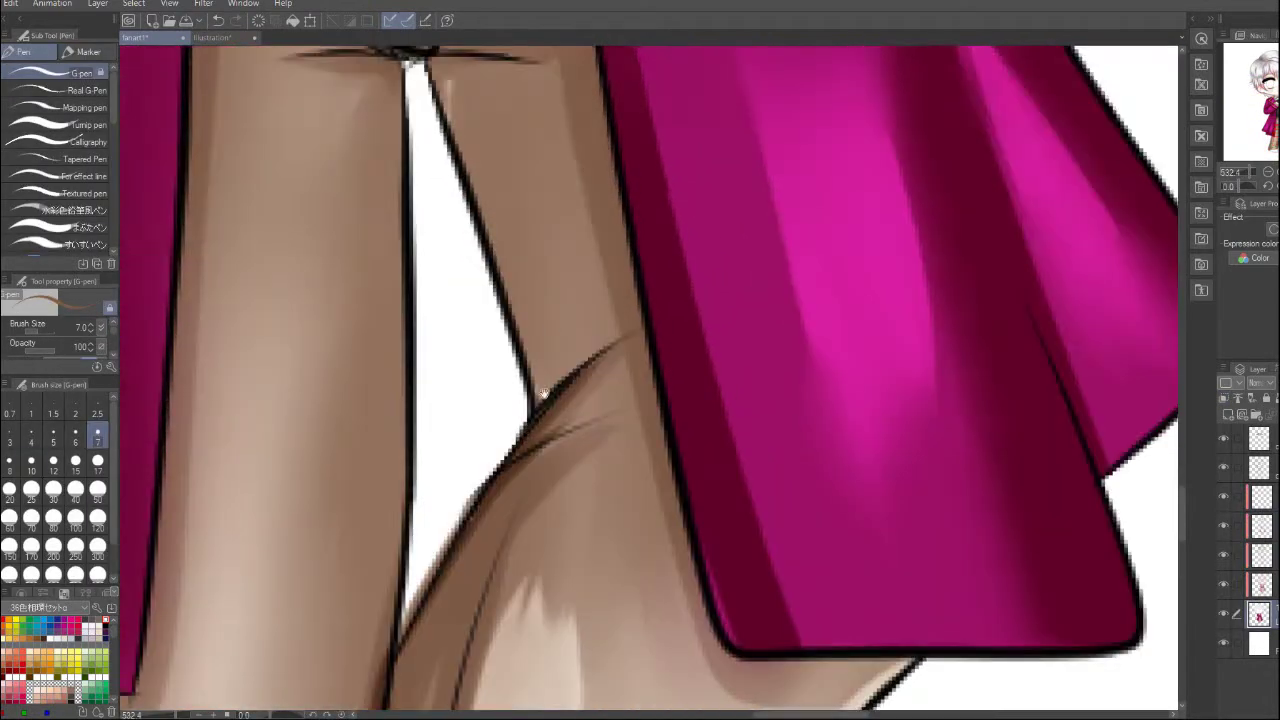
pyautogui.moveTo(388, 41); pyautogui.dragTo(388, 197)
pyautogui.scroll(-5, 488, 308)
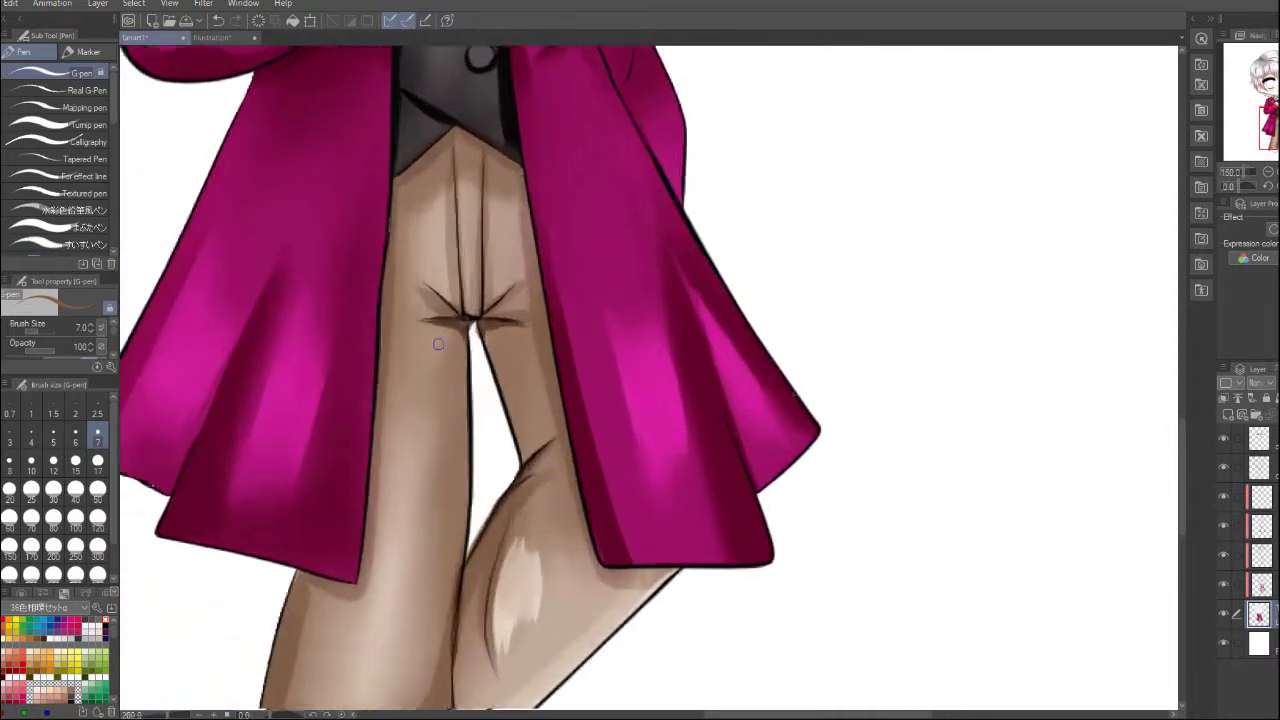
pyautogui.scroll(4, 488, 308)
pyautogui.scroll(-4, 490, 300)
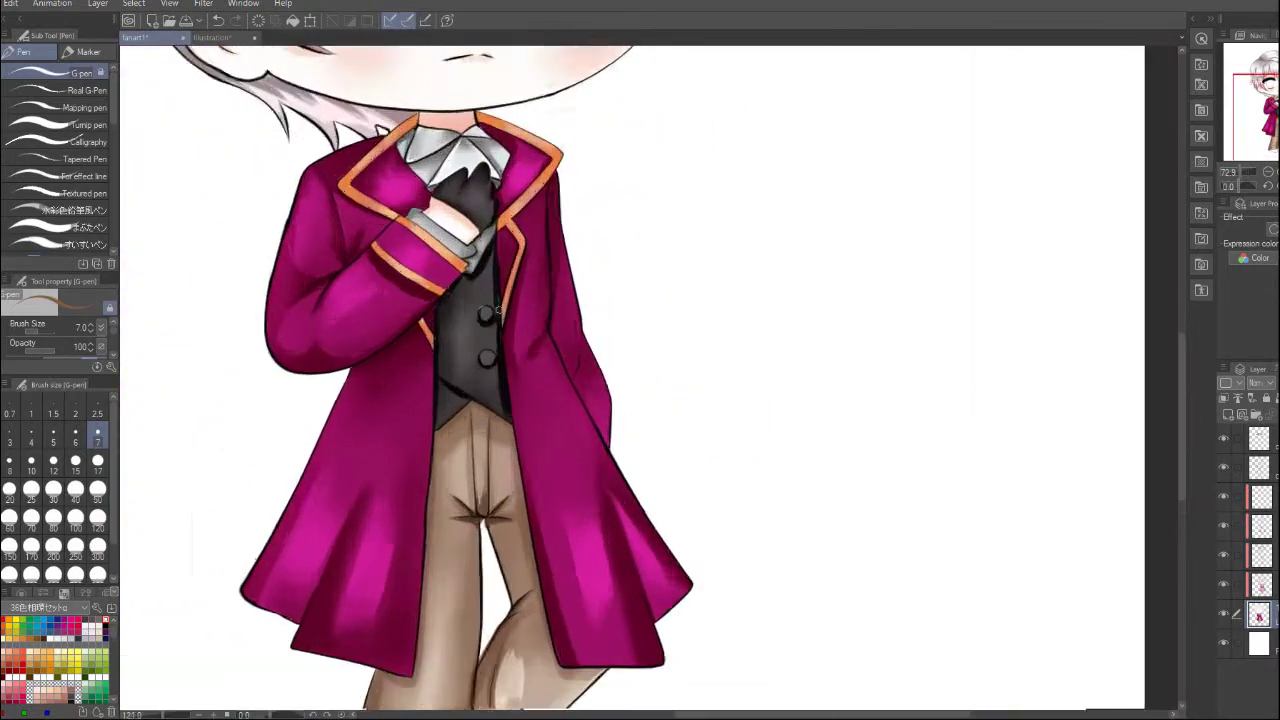
# Touch up the unpainted gaps around the waistcoat buttons and the glove in dark colour with the size 7 G-pen
pyautogui.scroll(5, 446, 385)
pyautogui.press(']')
pyautogui.press(']')
pyautogui.press('[')
pyautogui.press('[')
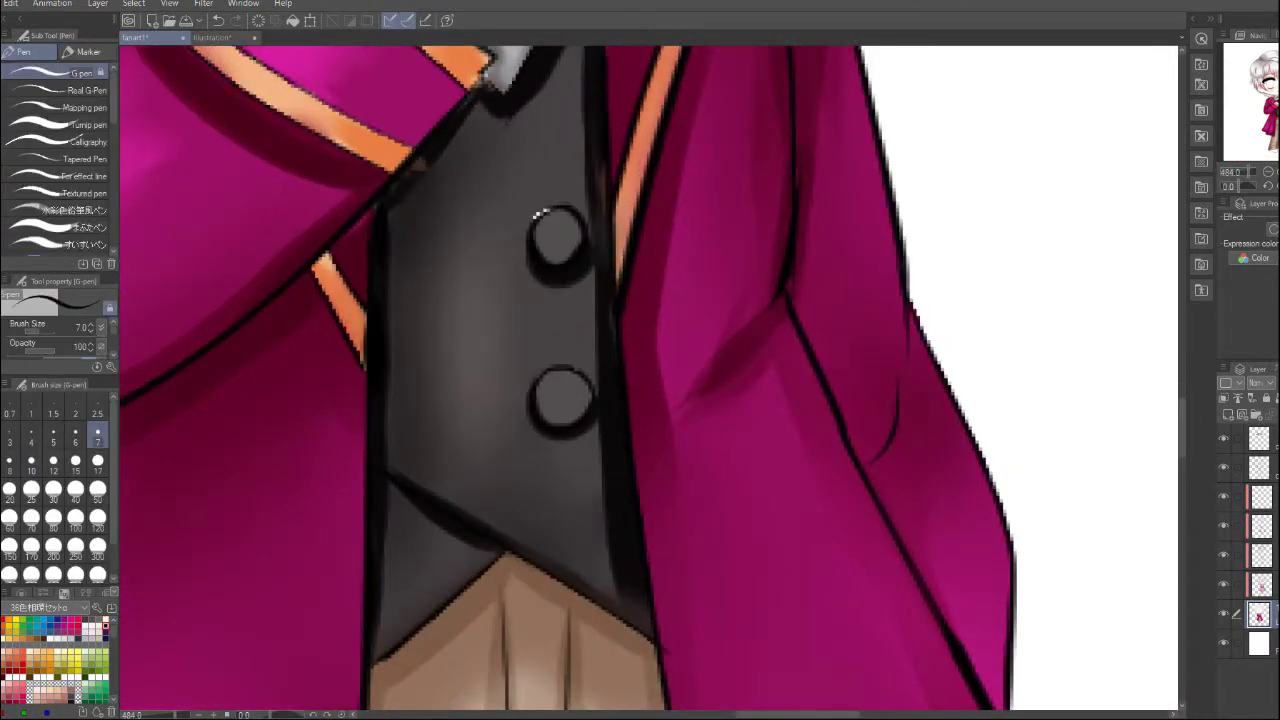
pyautogui.scroll(-4, 557, 363)
pyautogui.scroll(5, 539, 264)
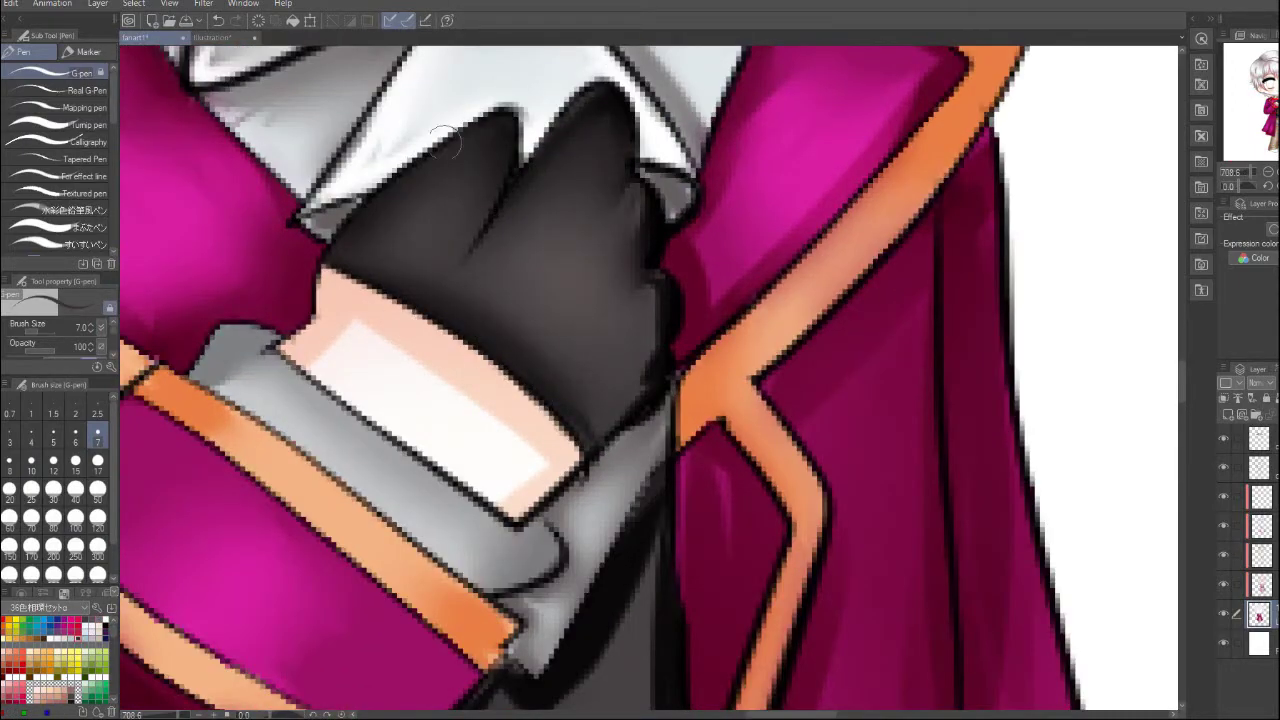
pyautogui.scroll(-8, 445, 140)
# Select the shoe, fill it with dark grey and shade its edges in black with the size 30 Soft airbrush
pyautogui.press('w')
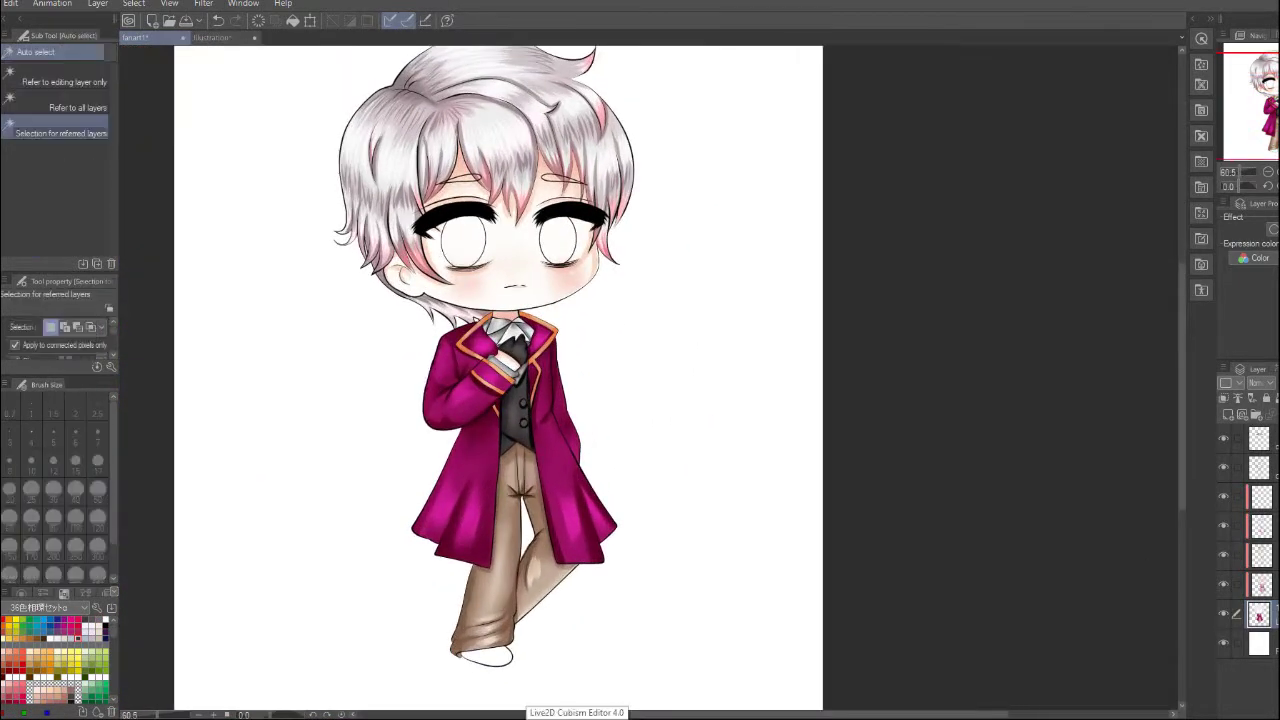
pyautogui.click(495, 655)
pyautogui.press('g')
pyautogui.click(490, 657)
pyautogui.scroll(4, 520, 636)
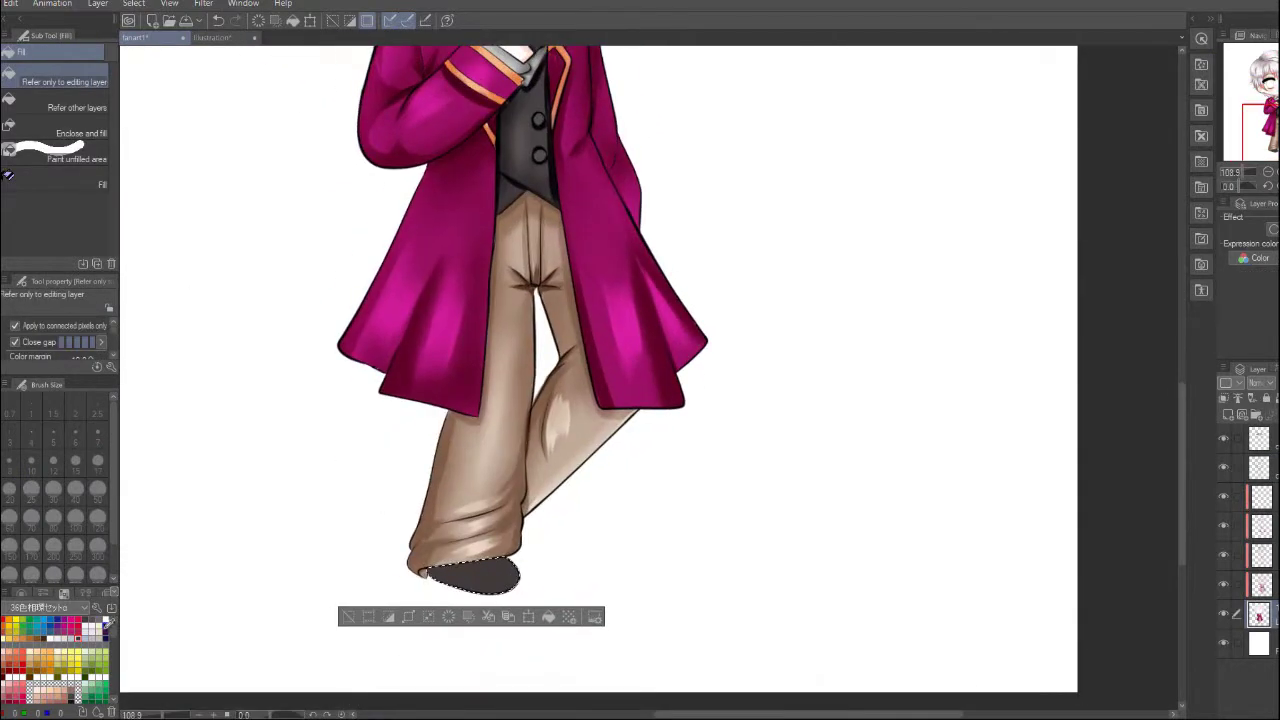
pyautogui.press('b')
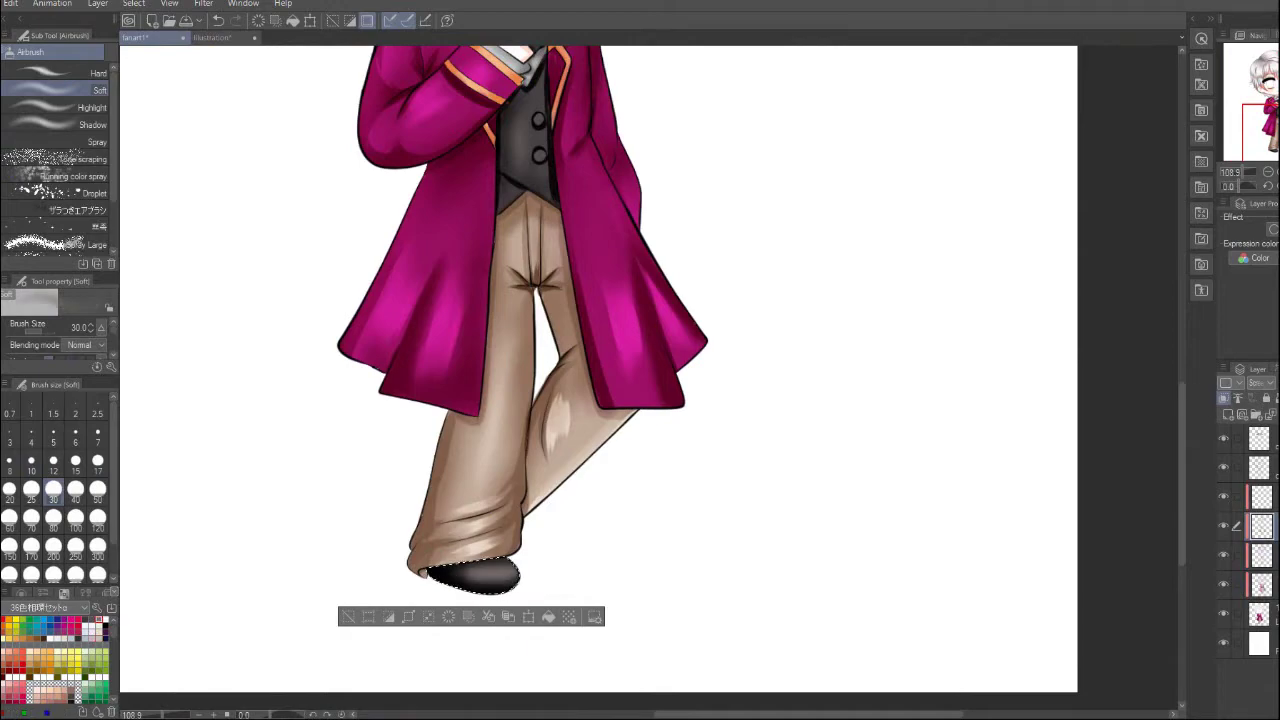
pyautogui.scroll(-4, 512, 576)
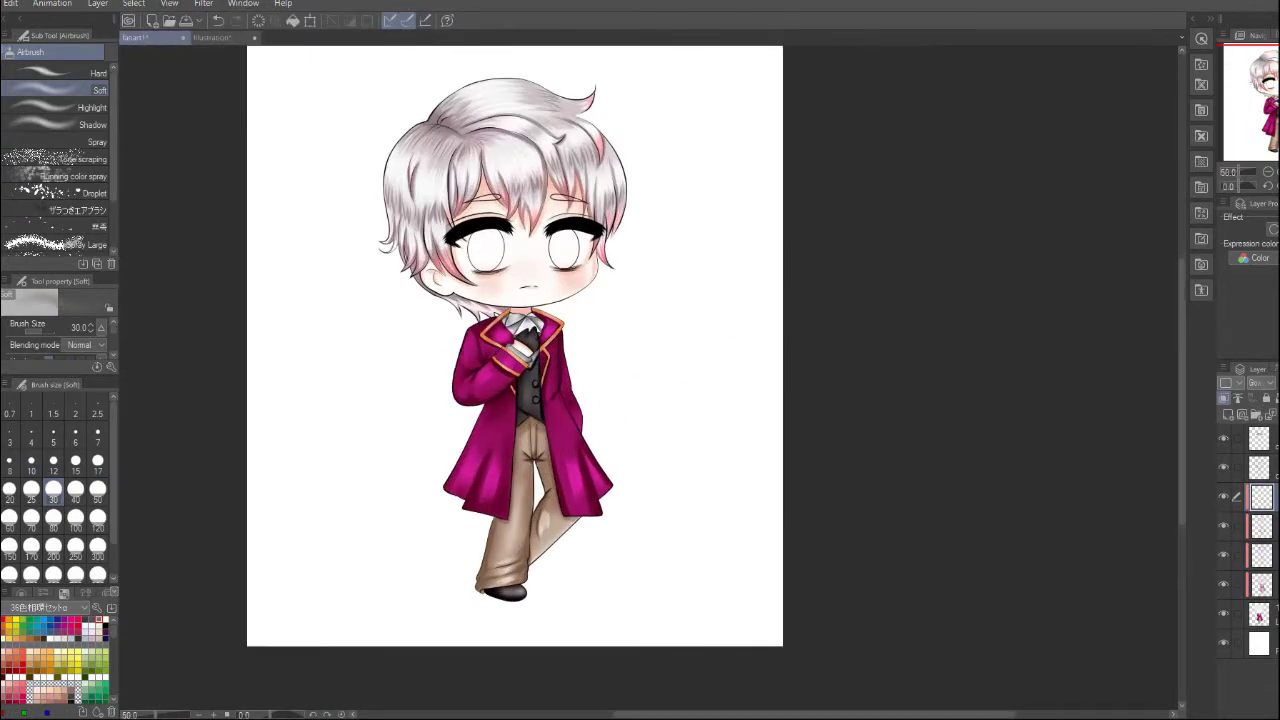
# Touch up the unpainted gaps in the hair beside the ear in pink with the size 2.5 G-pen on the base colour layer
pyautogui.moveTo(1247, 633)
pyautogui.scroll(5, 478, 231)
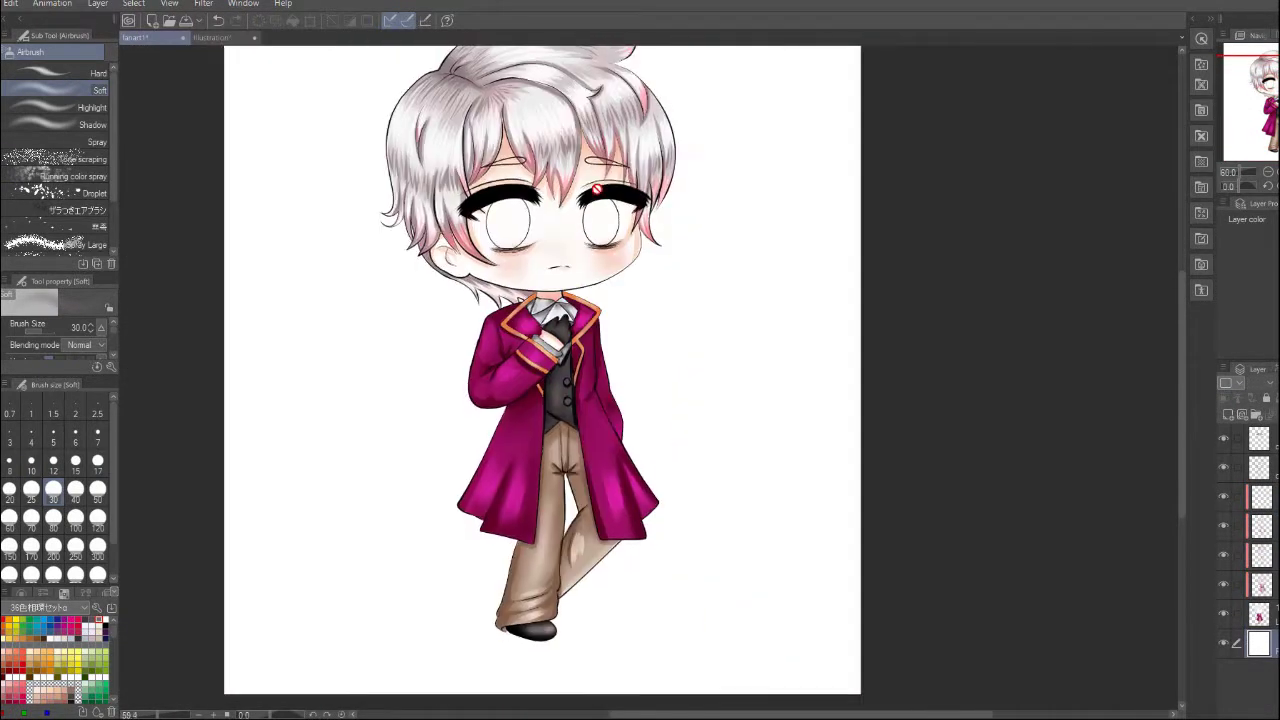
pyautogui.scroll(3, 637, 371)
pyautogui.press('p')
pyautogui.scroll(2, 588, 600)
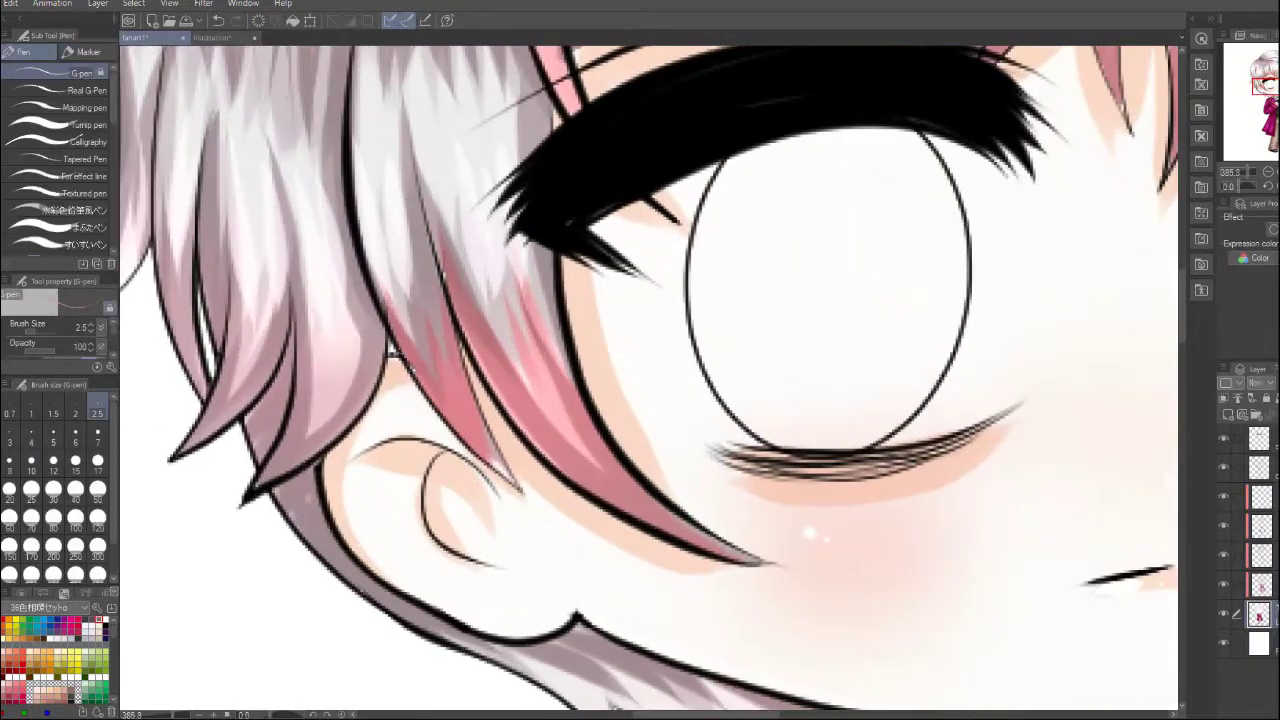
pyautogui.scroll(-8, 449, 284)
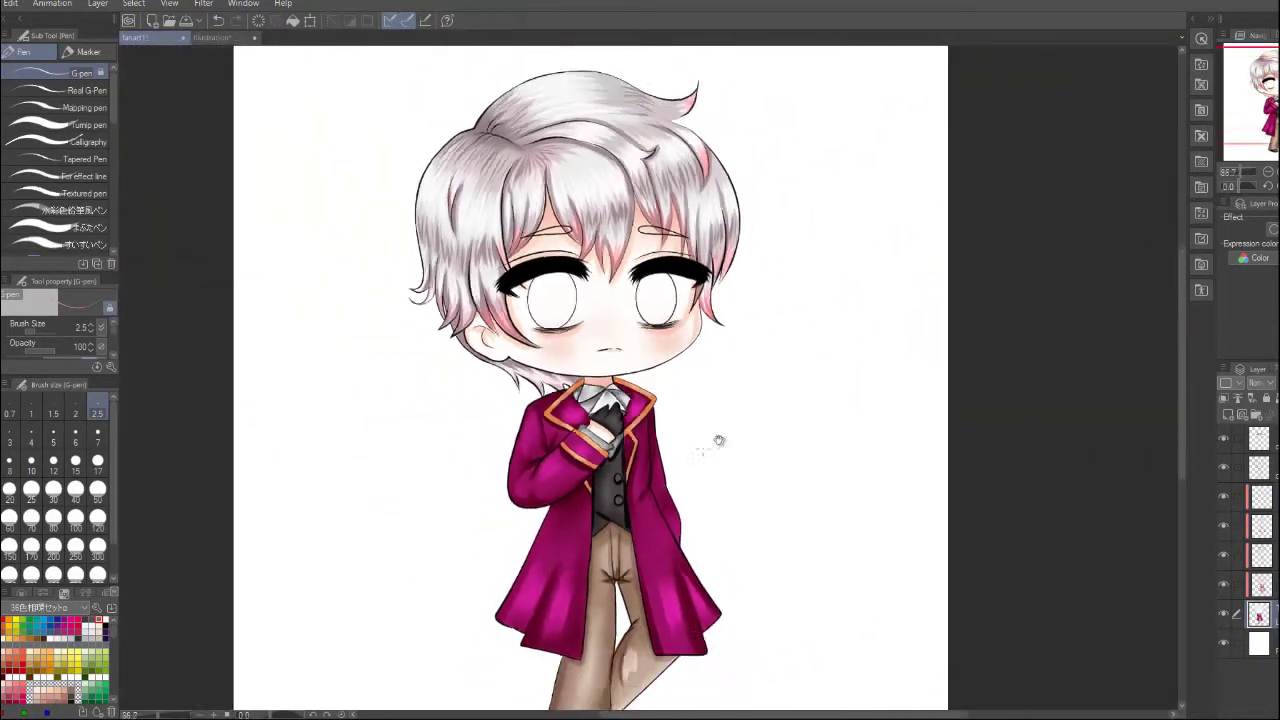
# Paint the whites of both eyes in white on a new layer with the size 15 G-pen
pyautogui.click(1258, 467)
pyautogui.scroll(4, 574, 308)
pyautogui.click(75, 461)
pyautogui.scroll(4, 575, 280)
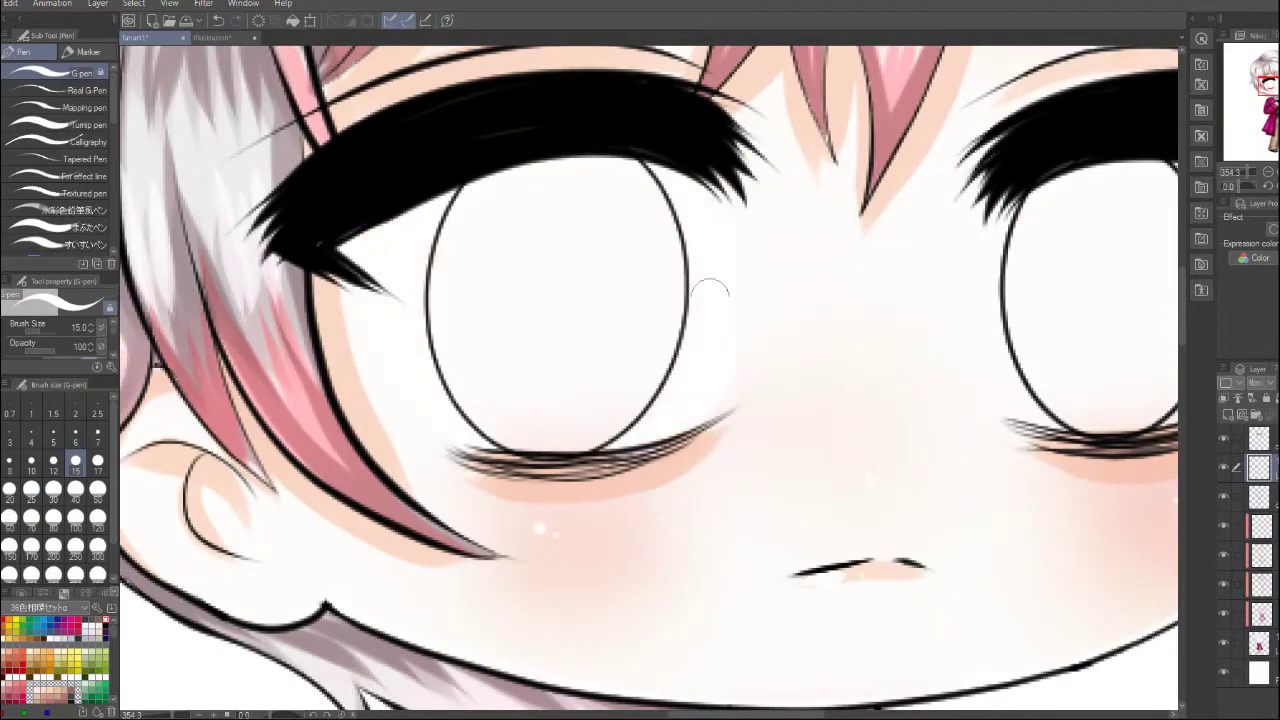
pyautogui.hscroll(3, 710, 290)
pyautogui.scroll(-5, 890, 380)
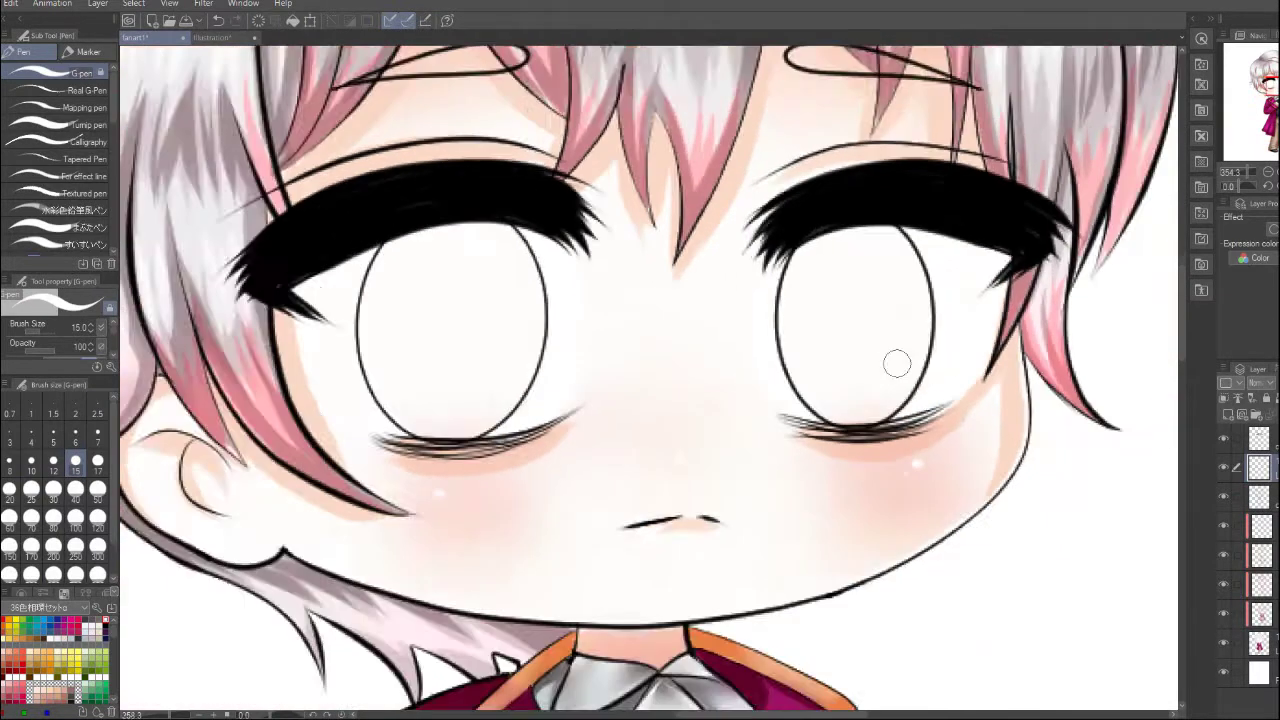
# Check the eyes in the reference illustration and add dark blue shadows under both eyes with the size 30 Soft airbrush
pyautogui.click(210, 37)
pyautogui.scroll(2, 390, 231)
pyautogui.press('b')
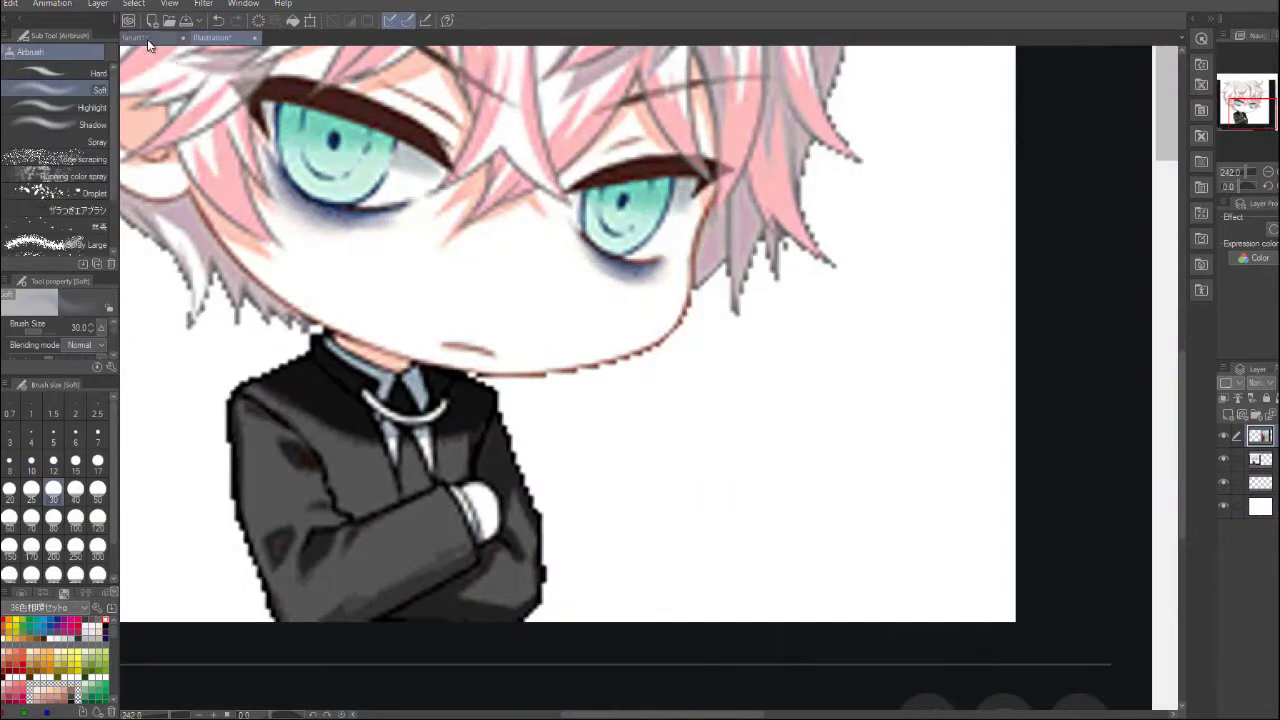
pyautogui.click(135, 37)
pyautogui.moveTo(598, 420); pyautogui.dragTo(640, 395)
pyautogui.moveTo(880, 392); pyautogui.dragTo(1080, 375)
pyautogui.moveTo(440, 412); pyautogui.dragTo(650, 390)
pyautogui.scroll(-3, 587, 392)
# Shade the upper whites of both eyes in pale blue-grey with the size 12 Darker pencil, following the reference illustration
pyautogui.click(210, 37)
pyautogui.click(135, 37)
pyautogui.scroll(5, 400, 300)
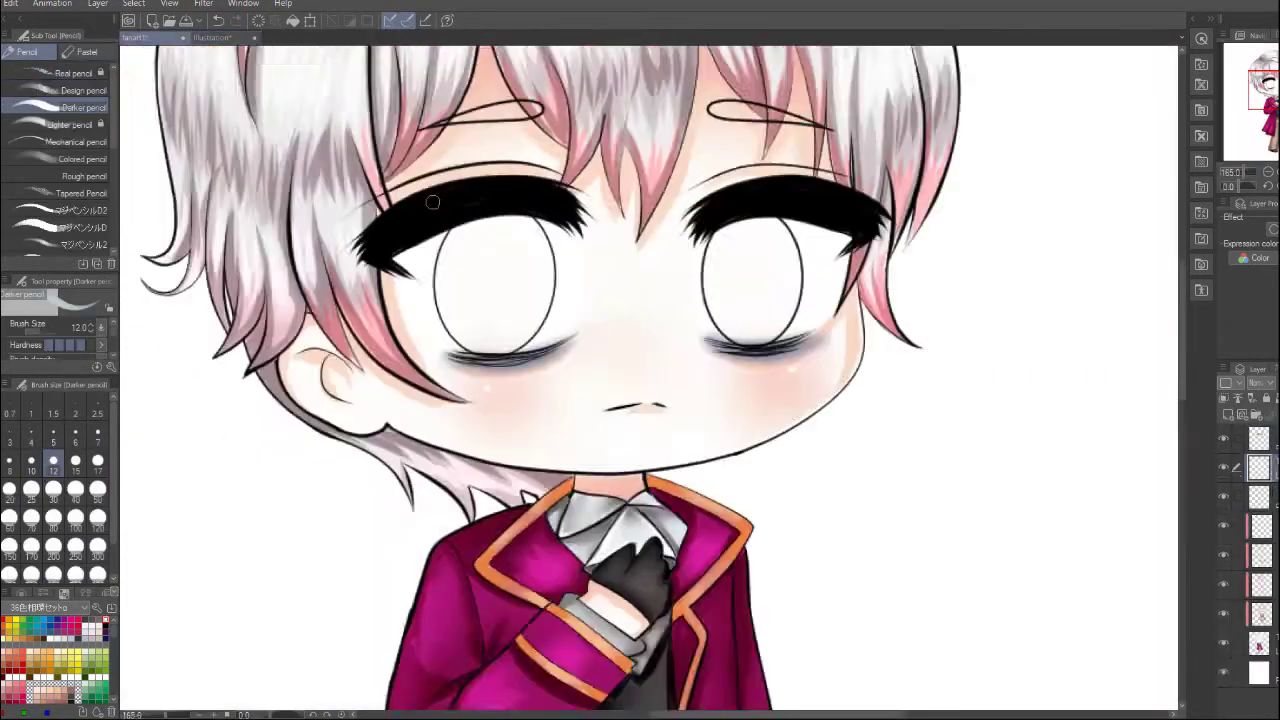
pyautogui.press('p')
pyautogui.moveTo(363, 323)
pyautogui.mouseDown()
pyautogui.moveTo(370, 196)
pyautogui.moveTo(406, 237)
pyautogui.moveTo(418, 170)
pyautogui.mouseUp()
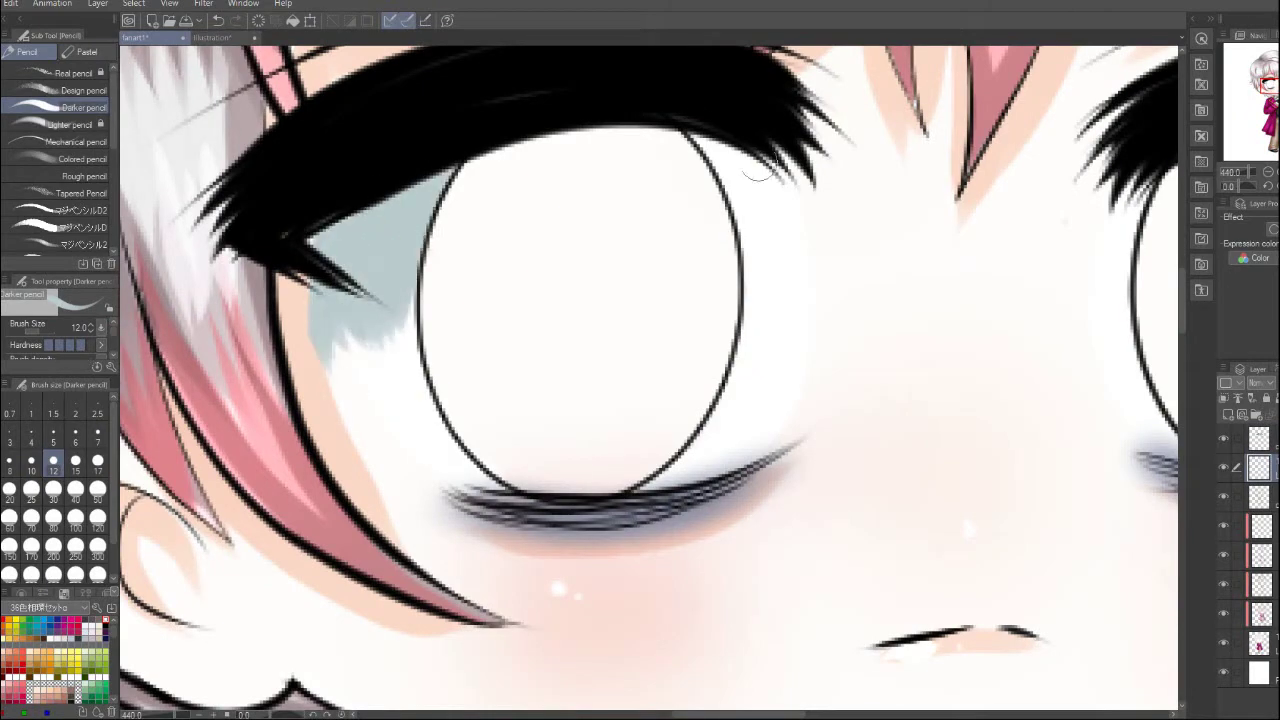
pyautogui.moveTo(757, 172); pyautogui.dragTo(790, 240)
pyautogui.moveTo(800, 180); pyautogui.dragTo(755, 262)
pyautogui.scroll(-4, 757, 270)
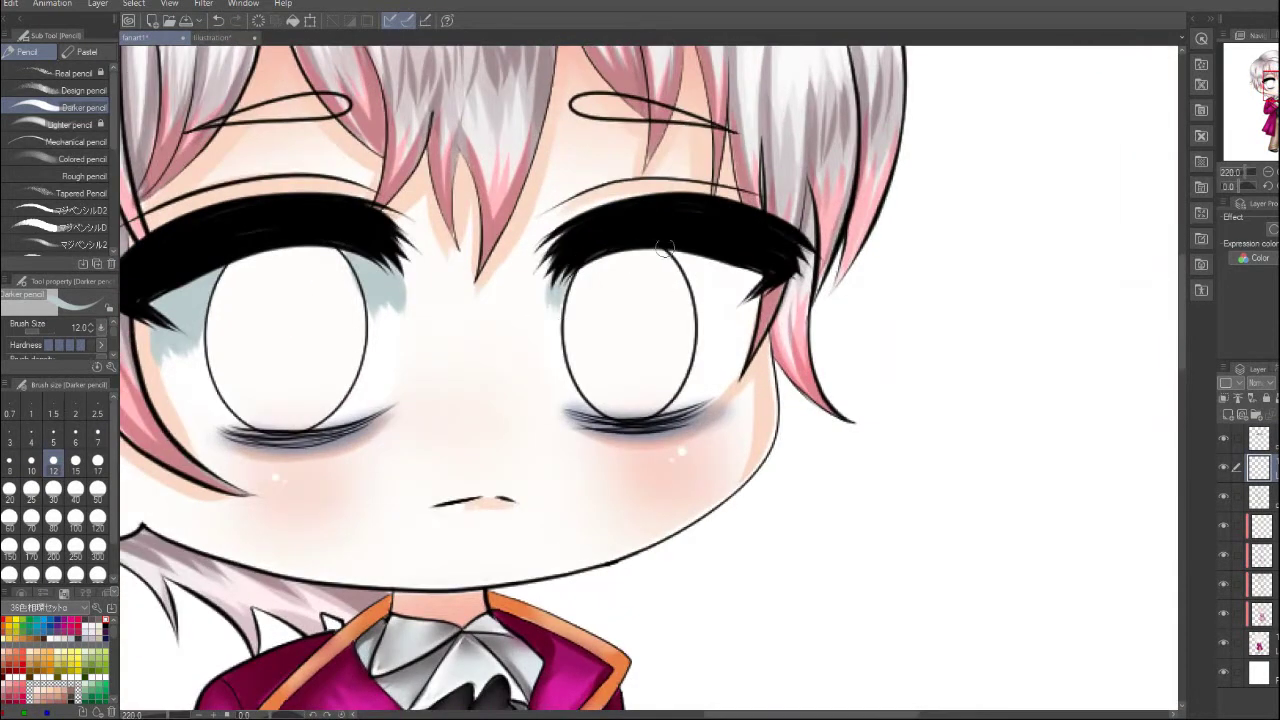
pyautogui.scroll(-4, 670, 248)
pyautogui.scroll(3, 486, 314)
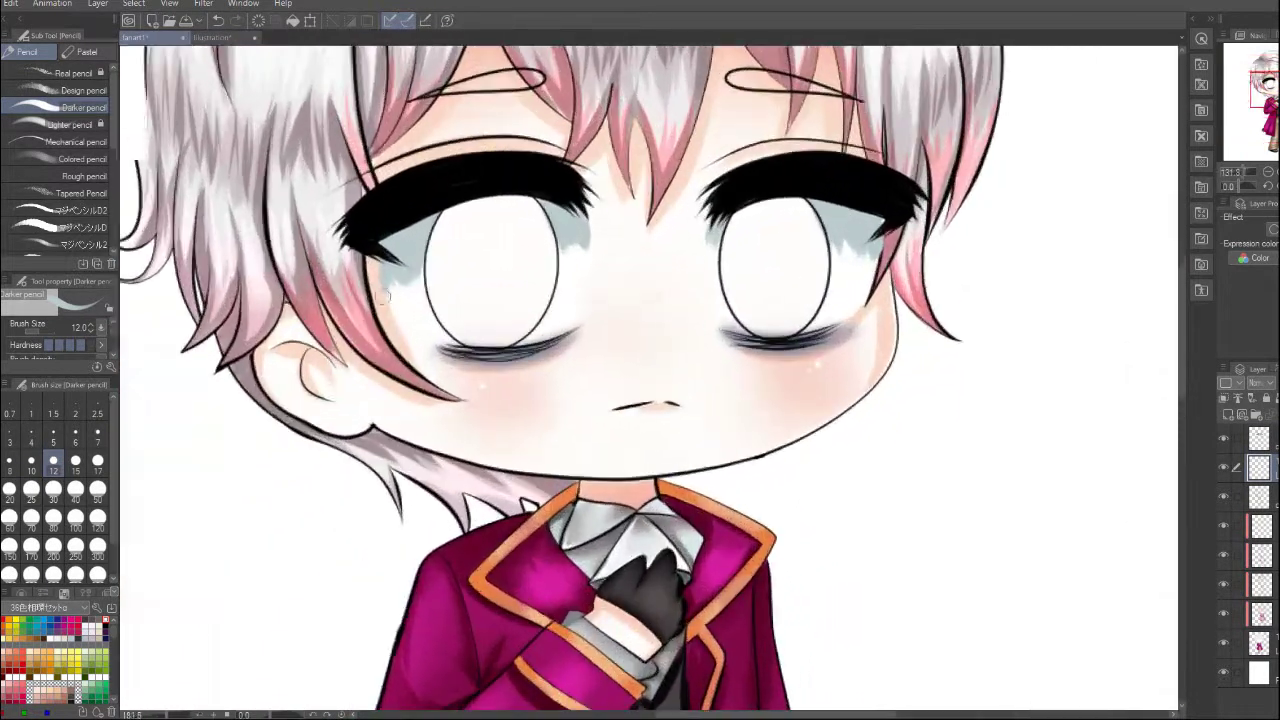
pyautogui.scroll(-3, 419, 251)
# Select the insides of both eyebrows, fill them with a whitish colour and clear the selection
pyautogui.press('w')
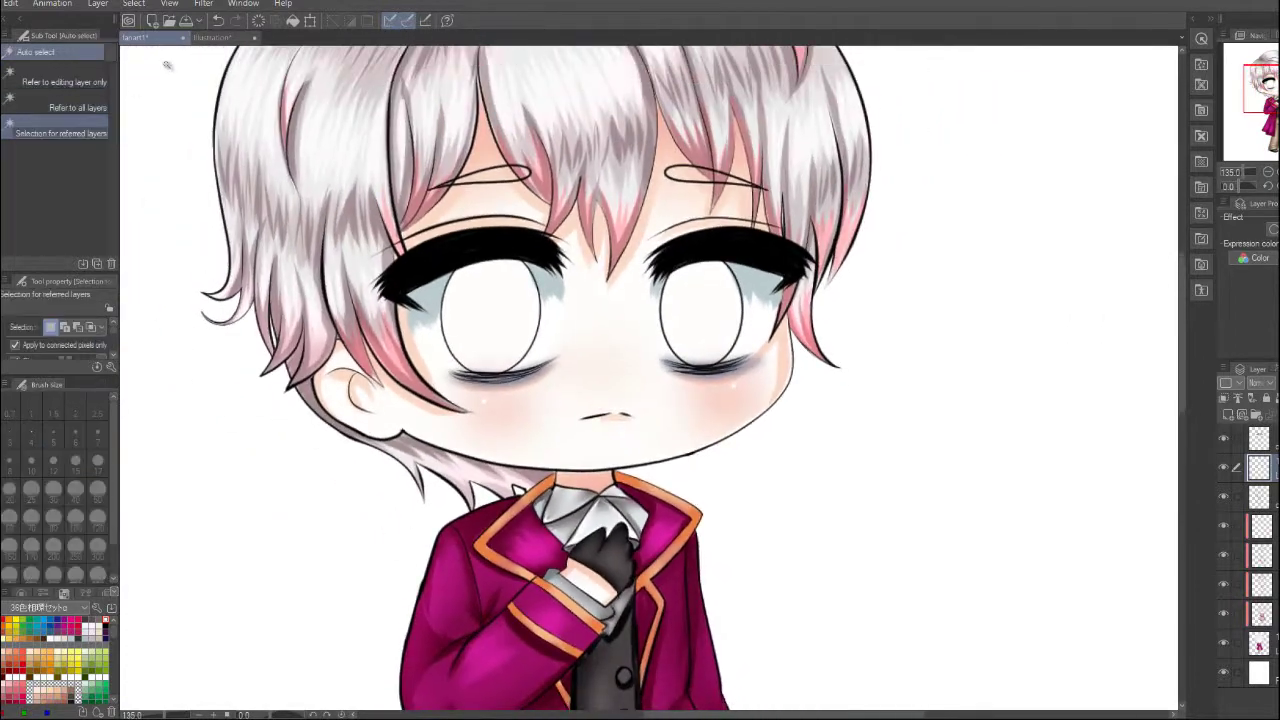
pyautogui.click(614, 194)
pyautogui.press('g')
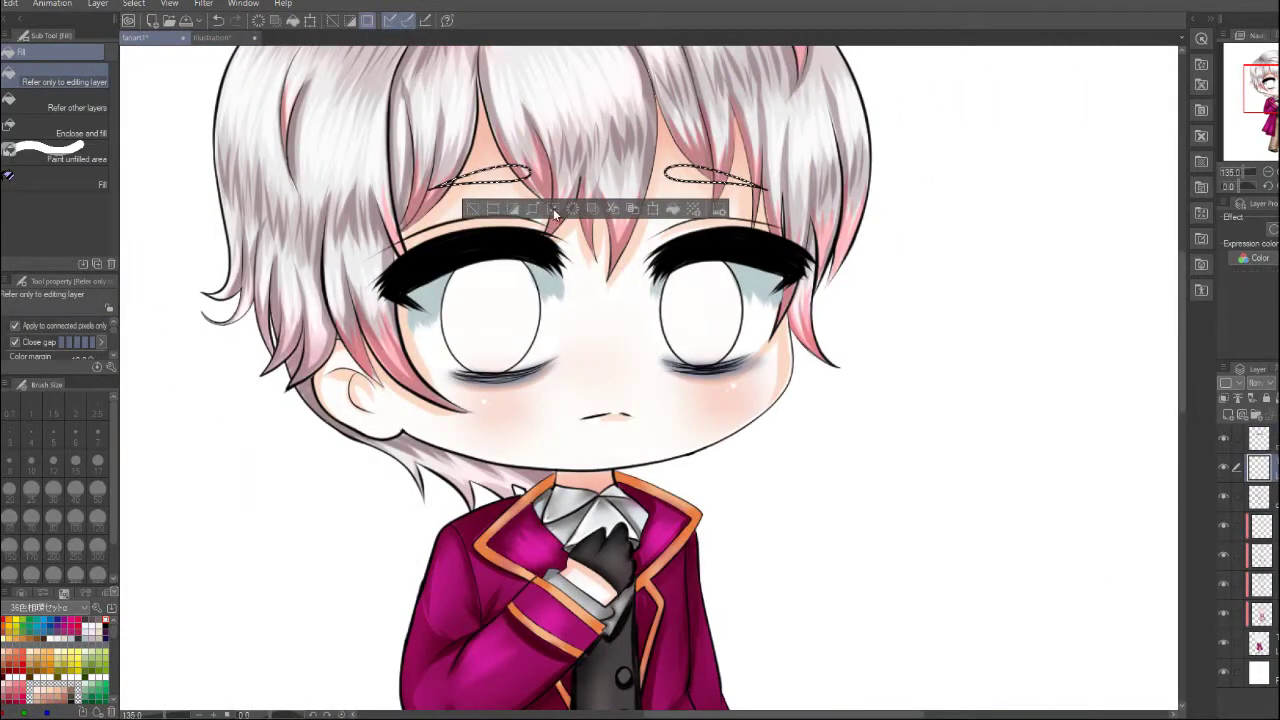
pyautogui.click(133, 3)
pyautogui.click(157, 34)
pyautogui.scroll(-3, 750, 350)
pyautogui.scroll(1, 750, 350)
pyautogui.scroll(-1, 750, 350)
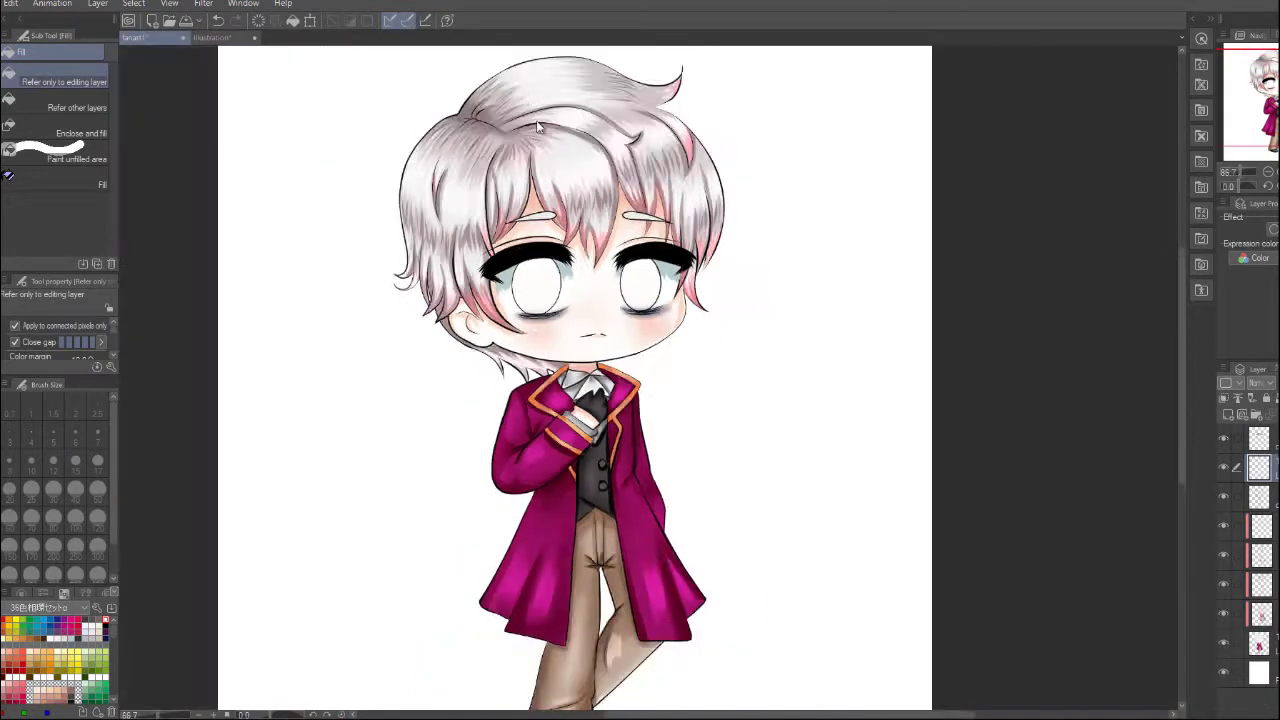
# Select the insides of both irises on the line art and fill them with pale mint green on a new layer
pyautogui.scroll(4, 600, 300)
pyautogui.press('w')
pyautogui.click(530, 320)
pyautogui.click(63, 82)
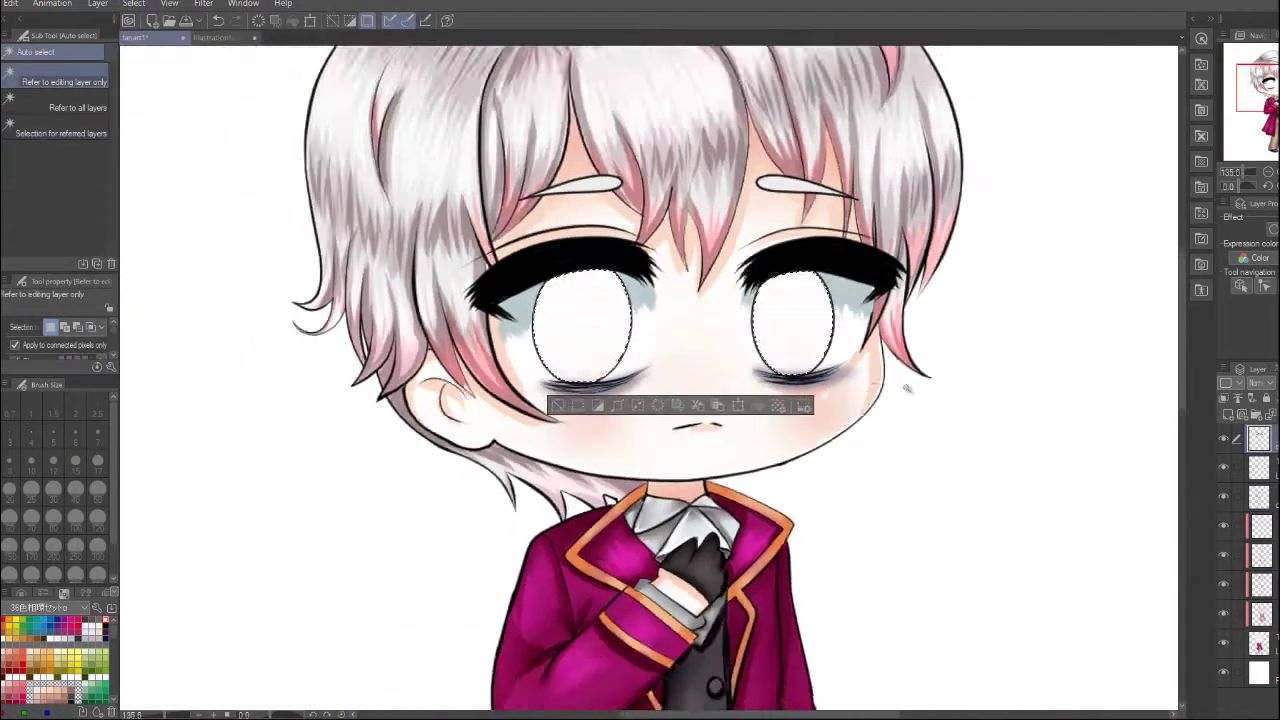
pyautogui.hotkey('ctrl', 'Tab')
pyautogui.press('g')
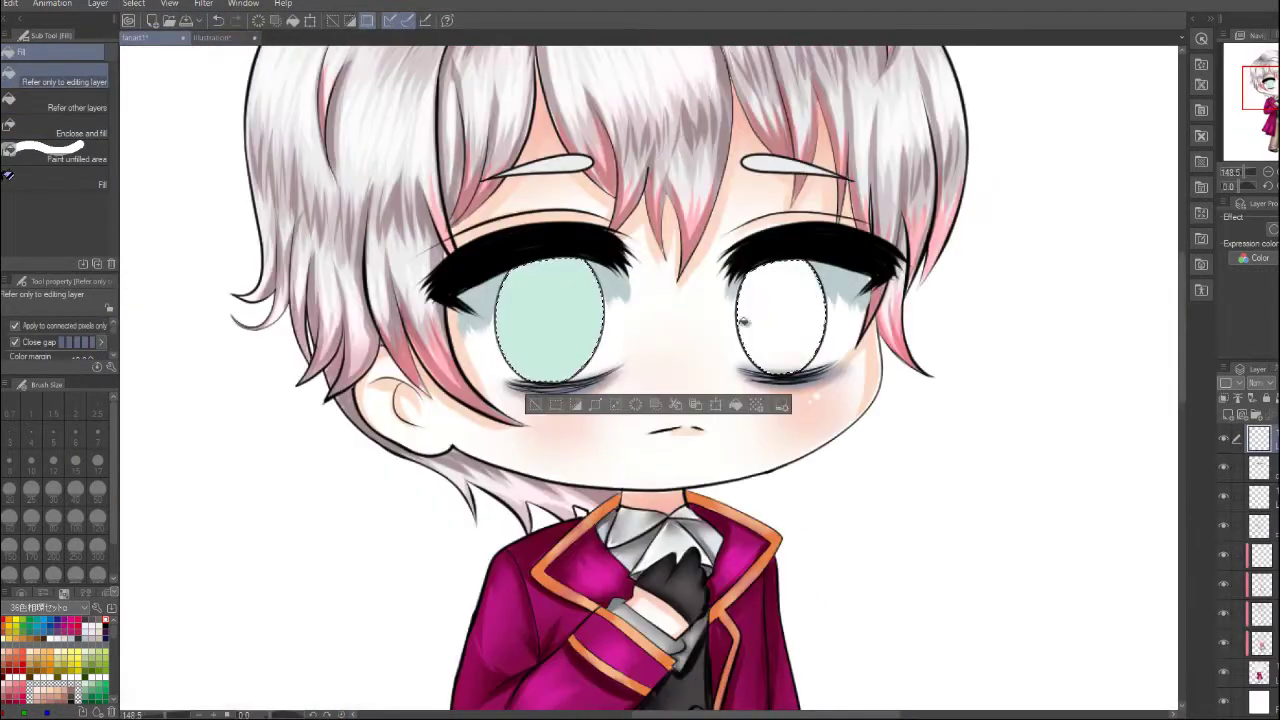
pyautogui.hotkey('ctrl', 'Tab')
pyautogui.hotkey('ctrl', 'Tab')
# Paint the upper part of both irises in a darker teal green with the size 12 Darker pencil
pyautogui.press('p')
pyautogui.hotkey('ctrl', 'Tab')
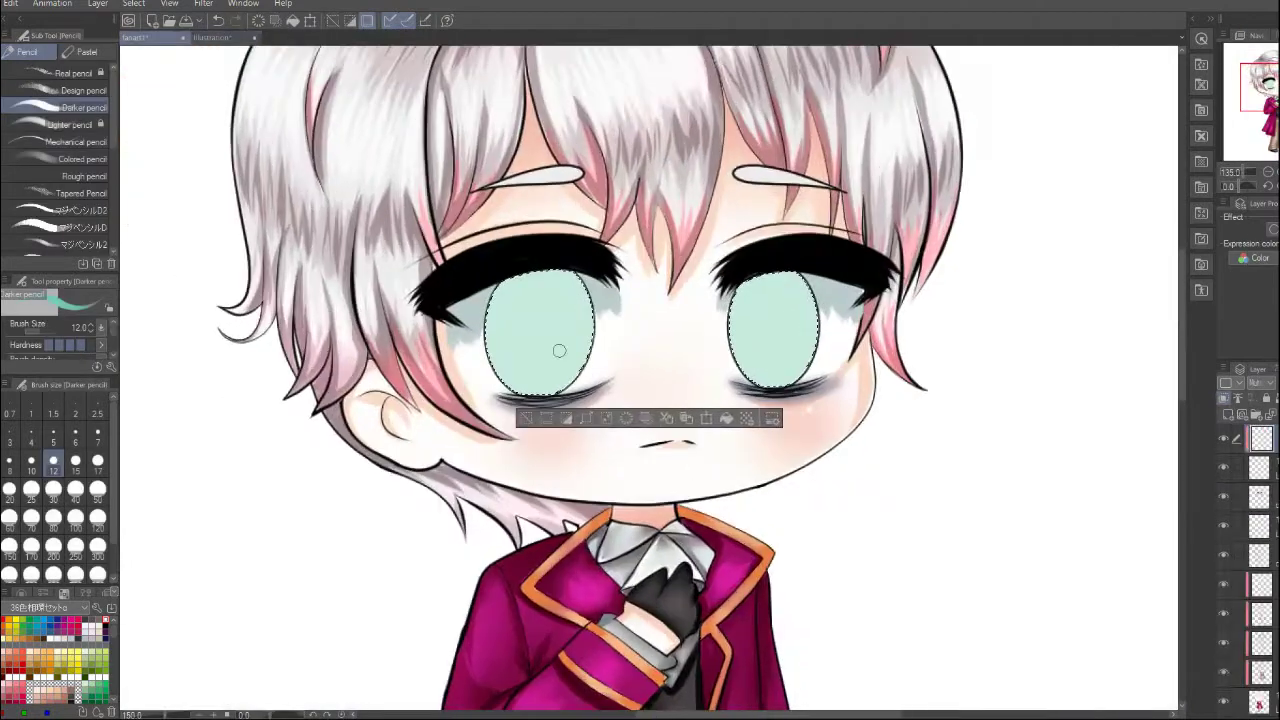
pyautogui.scroll(1, 612, 306)
pyautogui.moveTo(470, 318); pyautogui.dragTo(612, 306)
pyautogui.hotkey('ctrl', 'Tab')
pyautogui.hotkey('ctrl', 'Tab')
pyautogui.click(535, 280)
pyautogui.click(815, 278)
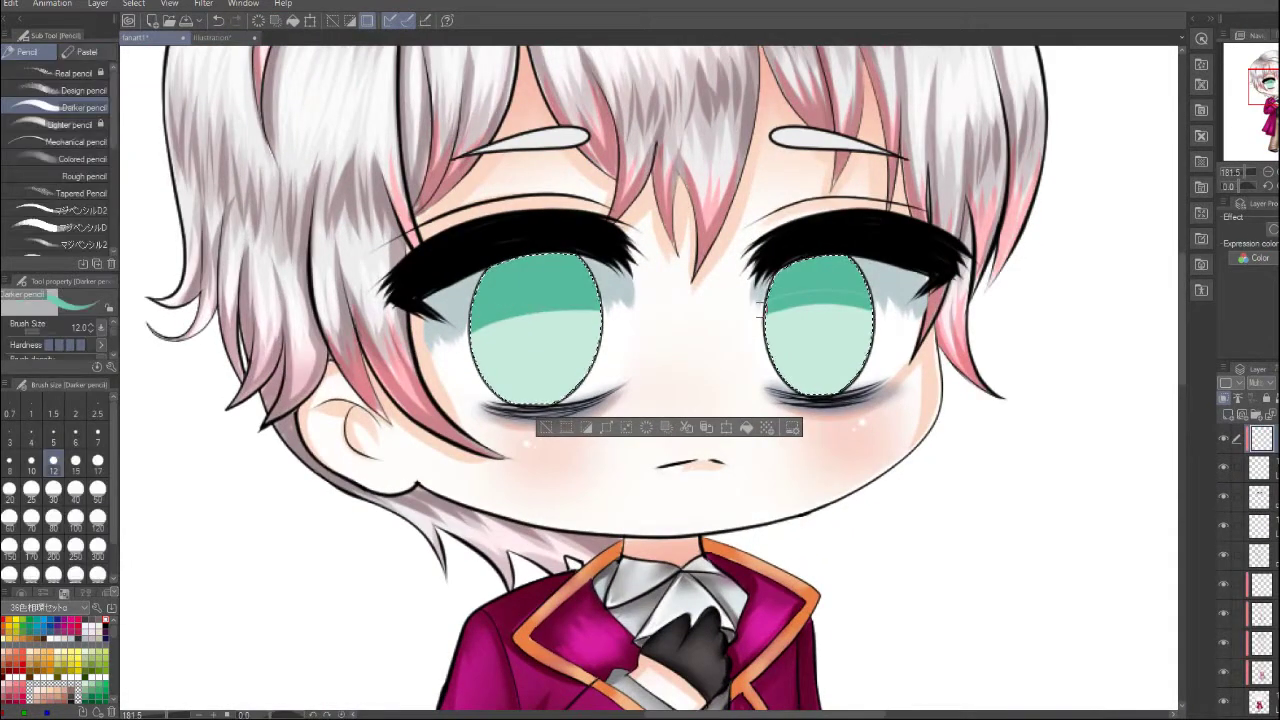
pyautogui.scroll(-1, 576, 241)
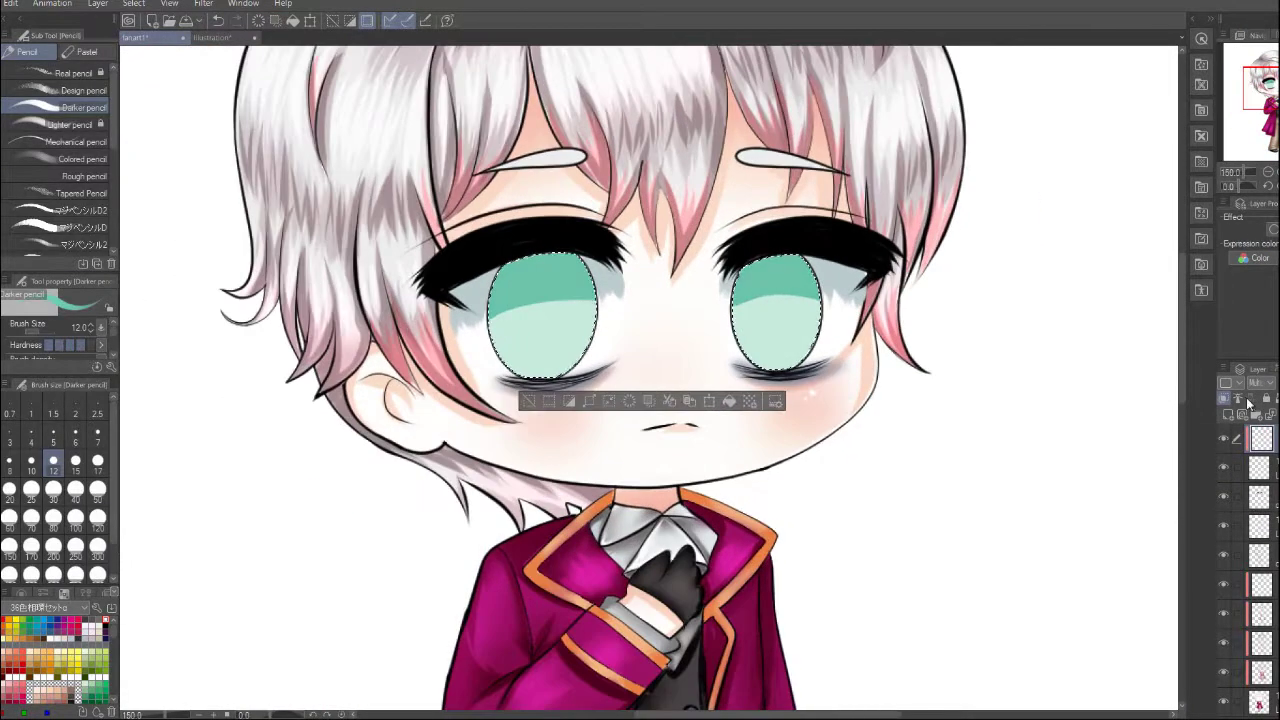
pyautogui.scroll(1, 699, 368)
# Shade the tops and centres of both irises in black on a new clipped layer with the Soft airbrush at sizes 50 and 30
pyautogui.hotkey('ctrl', 'Tab')
pyautogui.hotkey('ctrl', 'Tab')
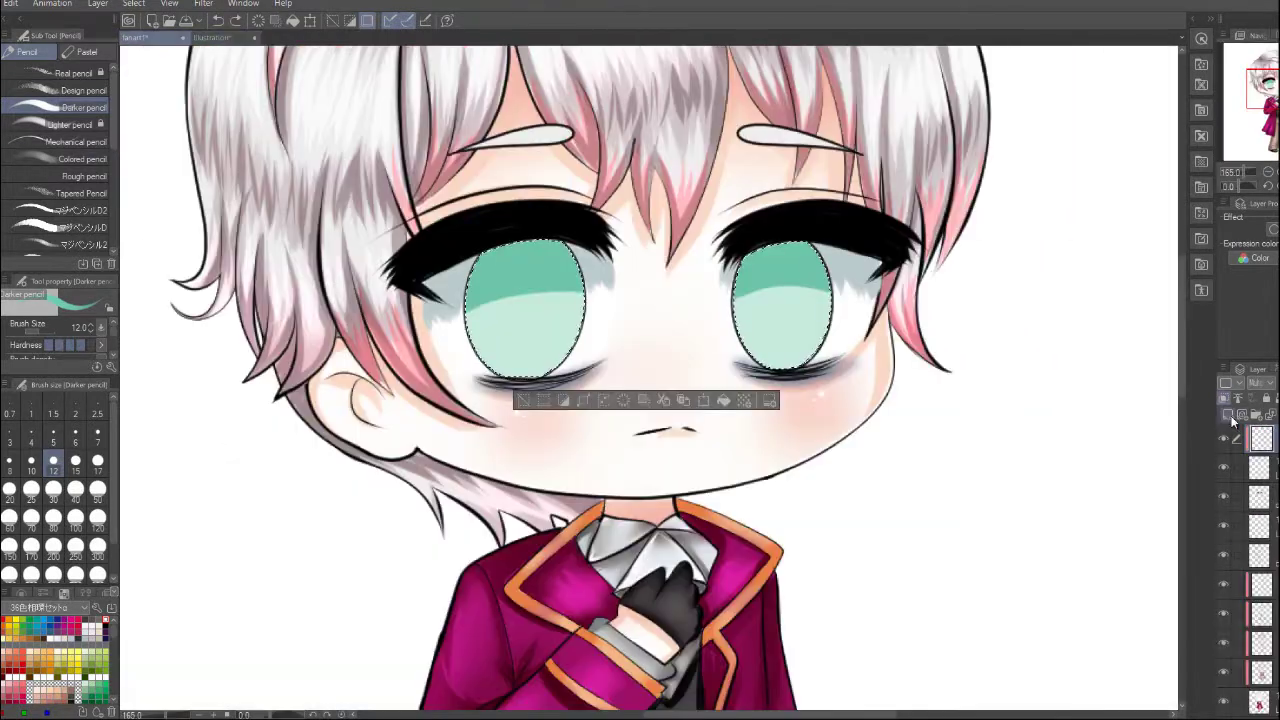
pyautogui.hotkey('ctrl', 'Tab')
pyautogui.hotkey('ctrl', 'Tab')
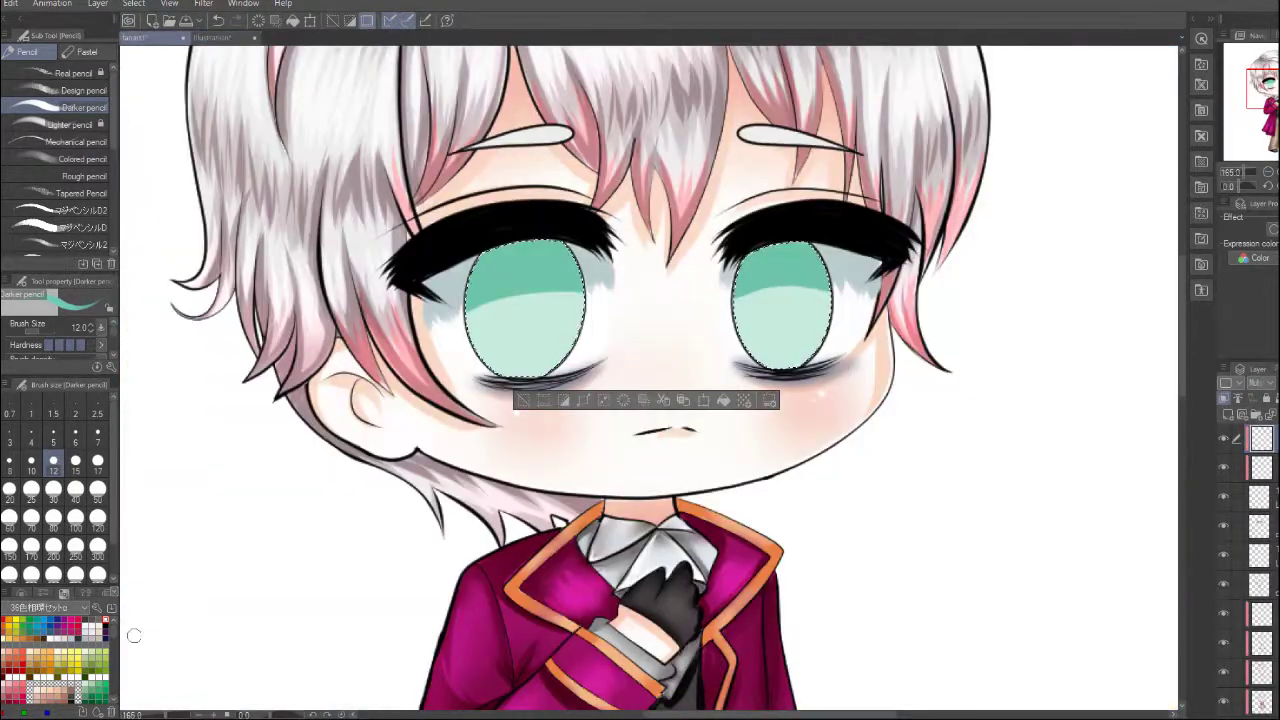
pyautogui.press('b')
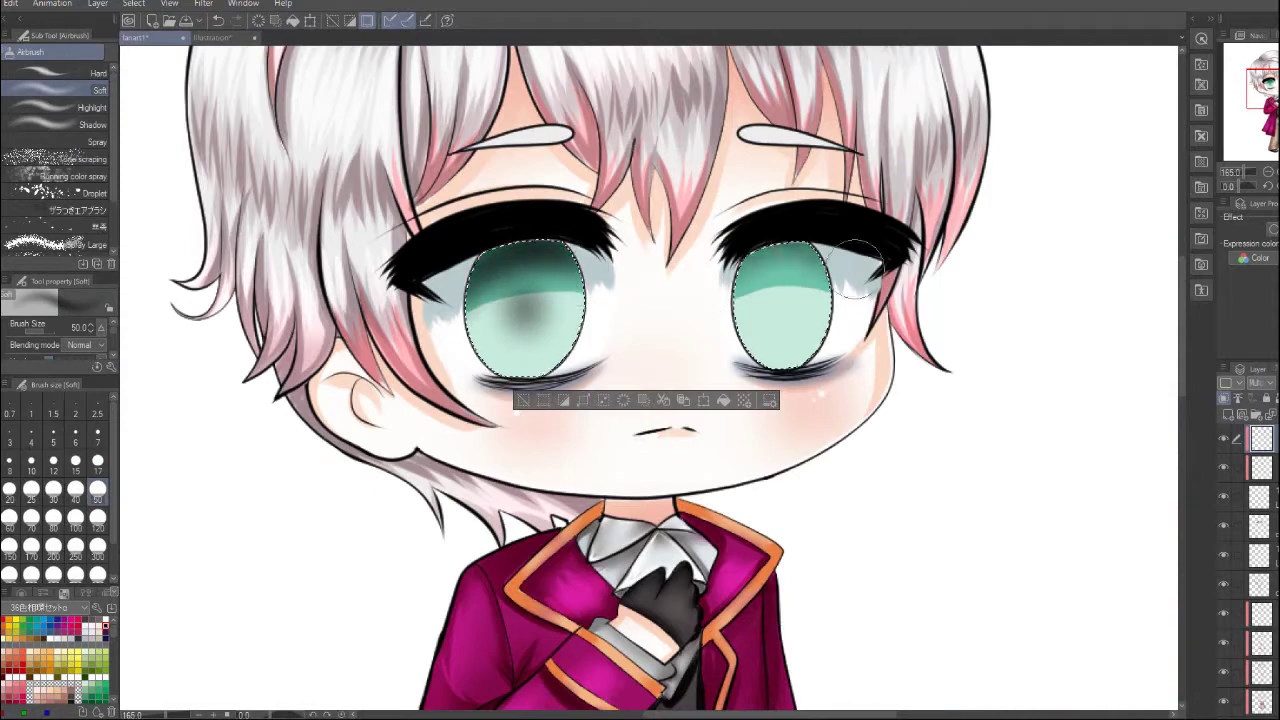
pyautogui.press('[')
pyautogui.press('[')
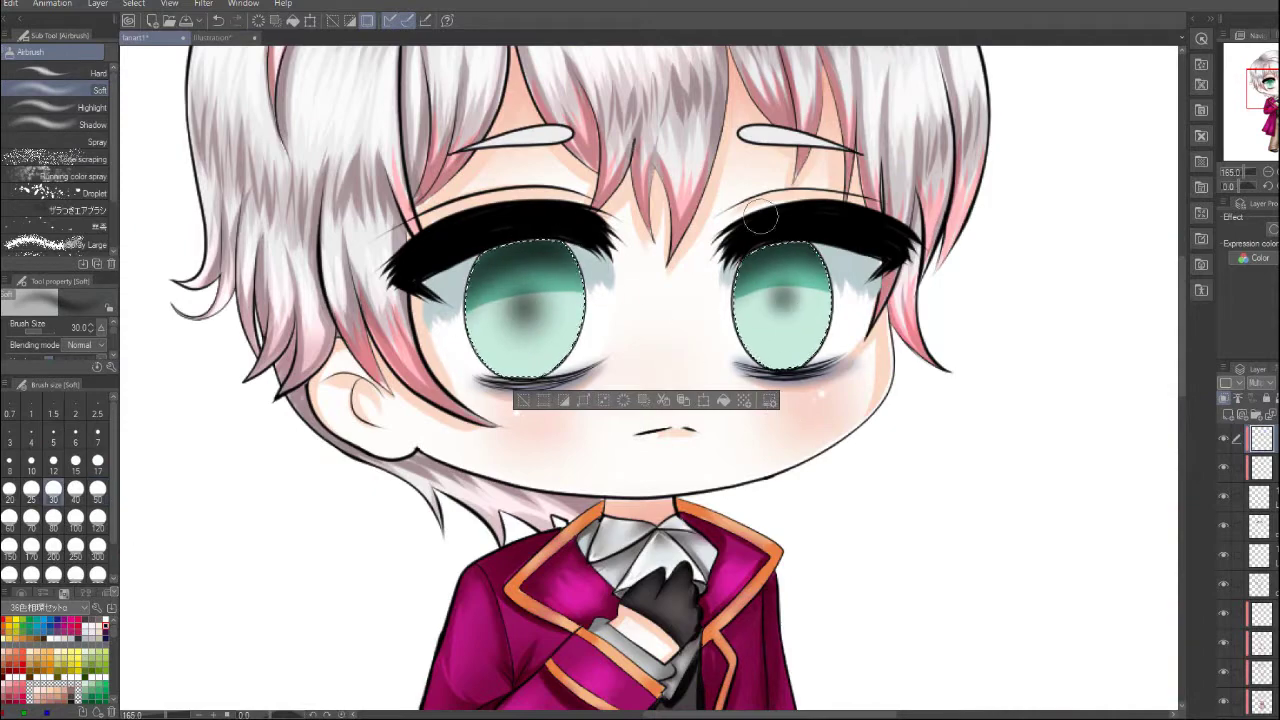
# Draw oval outlines for the inner ring and pupil in both irises with the size 2.5 Ellipse tool
pyautogui.scroll(-3, 760, 218)
pyautogui.scroll(3, 600, 300)
pyautogui.press('u')
pyautogui.scroll(1, 560, 300)
pyautogui.moveTo(500, 236); pyautogui.dragTo(571, 332)
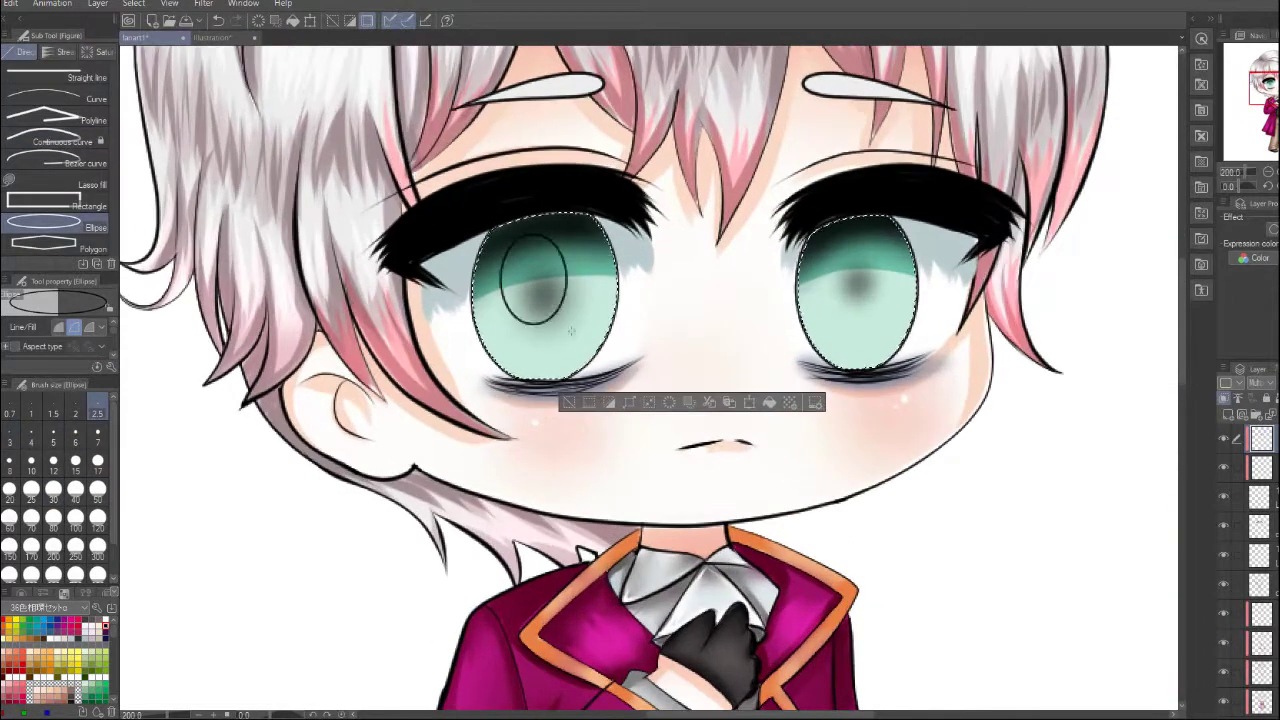
# Fill the pupils of both eyes with black
pyautogui.press('g')
pyautogui.scroll(-2, 869, 298)
pyautogui.scroll(3, 869, 298)
pyautogui.click(857, 287)
pyautogui.click(543, 291)
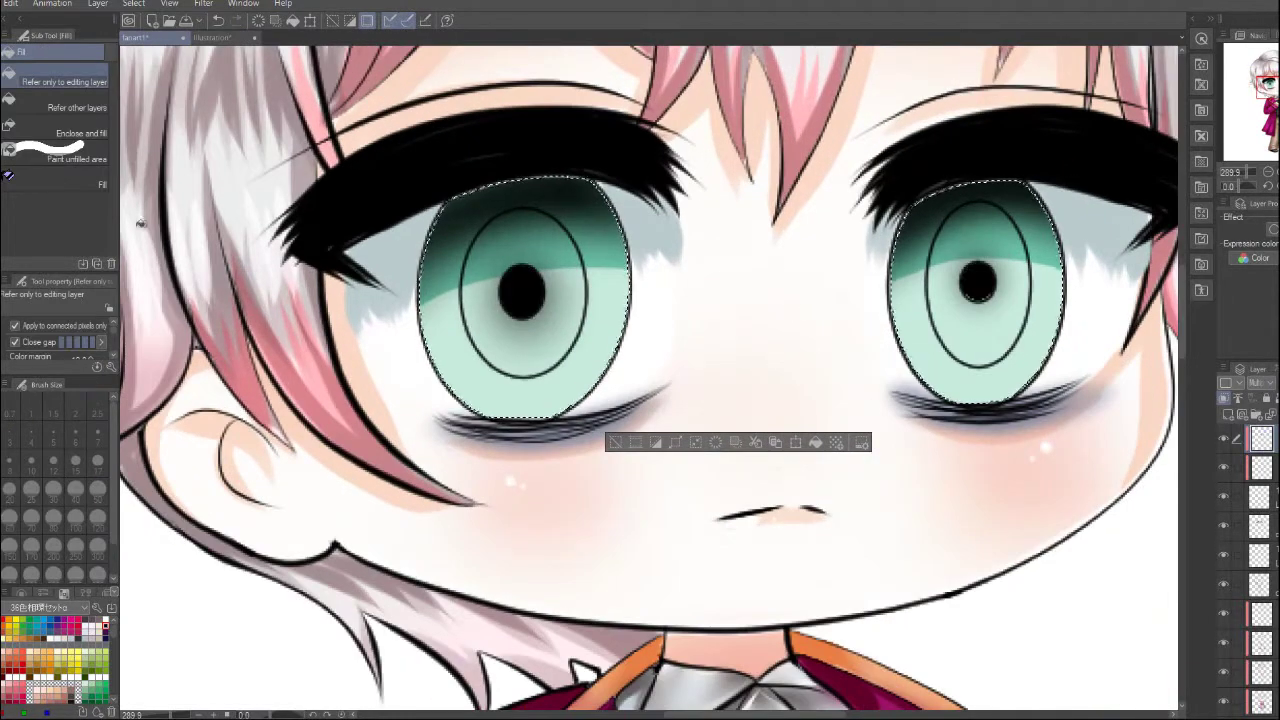
# Deepen the black shading at the tops of both irises with the size 40 Soft airbrush
pyautogui.press('p')
pyautogui.scroll(-3, 650, 380)
pyautogui.scroll(1, 650, 380)
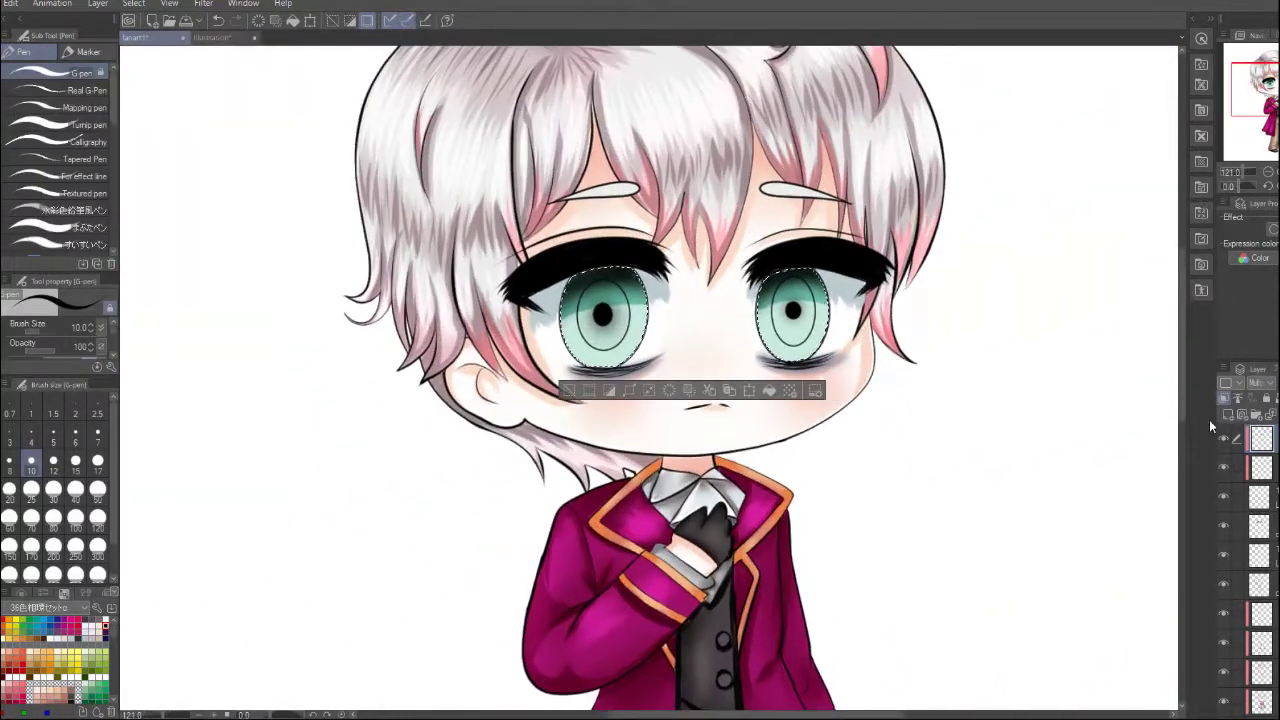
pyautogui.press('b')
pyautogui.scroll(1, 734, 320)
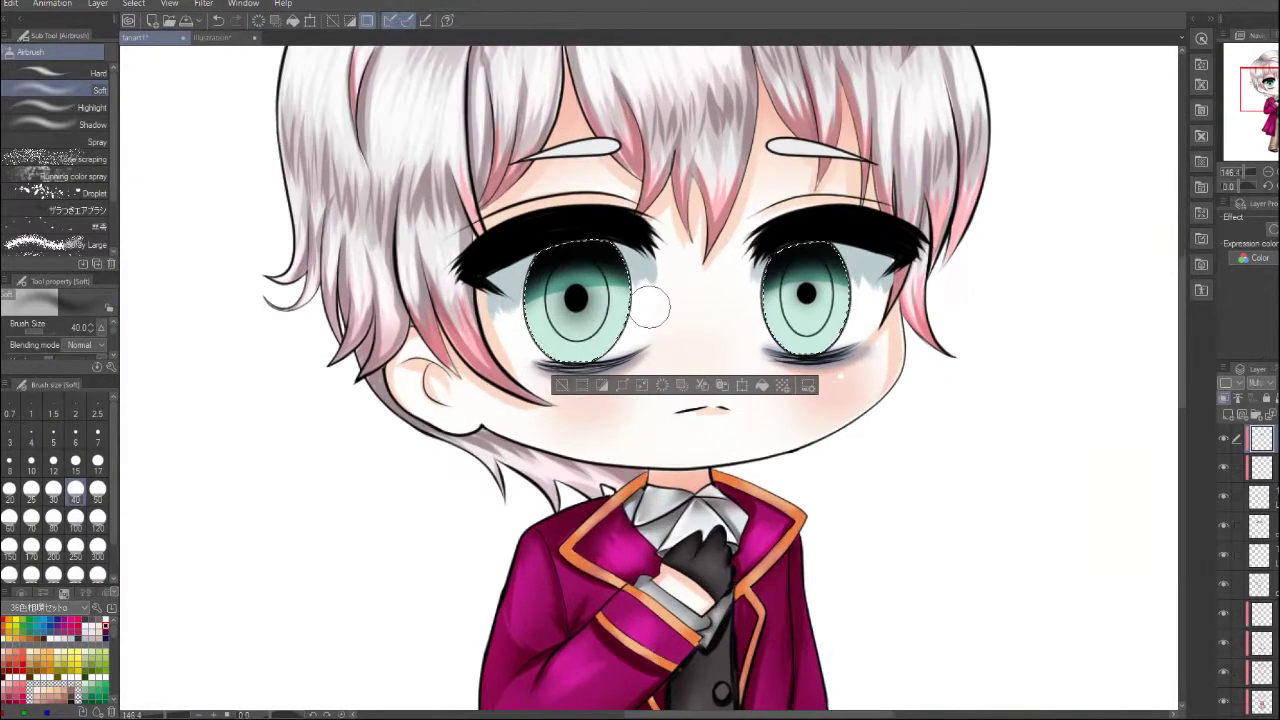
# Clear the iris selection and check the eyes in the reference illustration
pyautogui.click(133, 3)
pyautogui.click(160, 37)
pyautogui.scroll(-1, 865, 472)
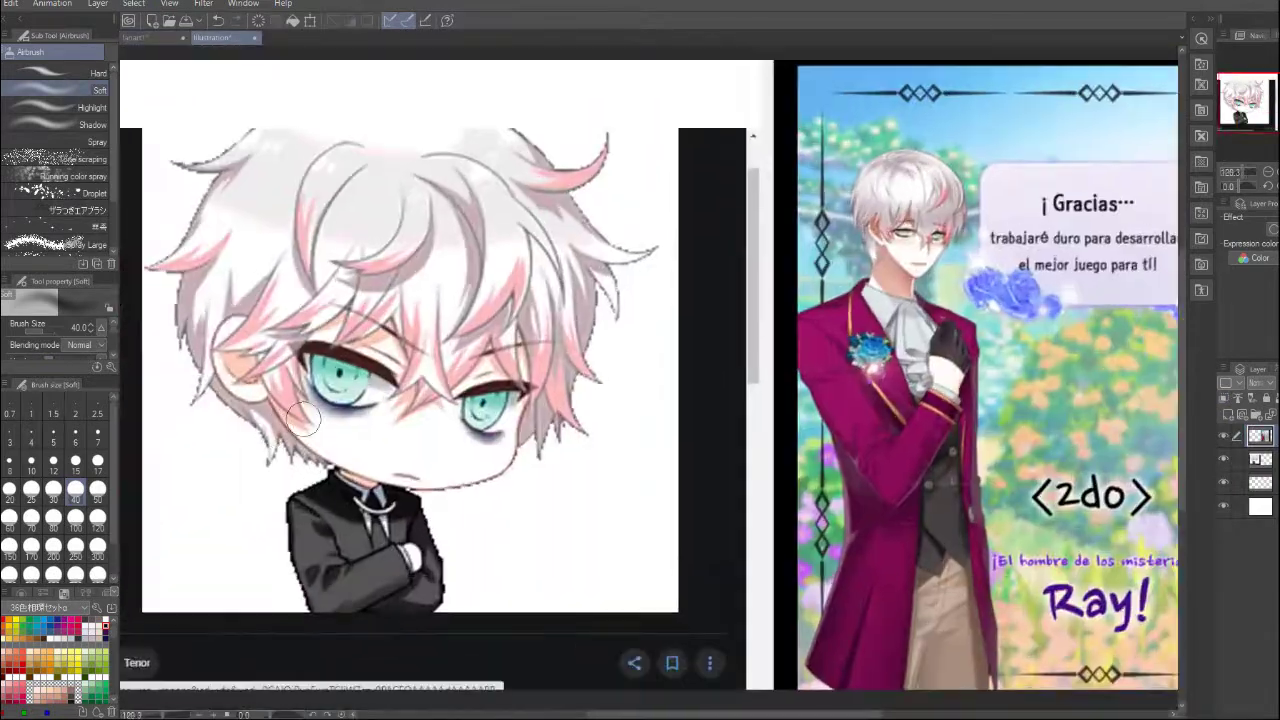
pyautogui.scroll(1, 229, 372)
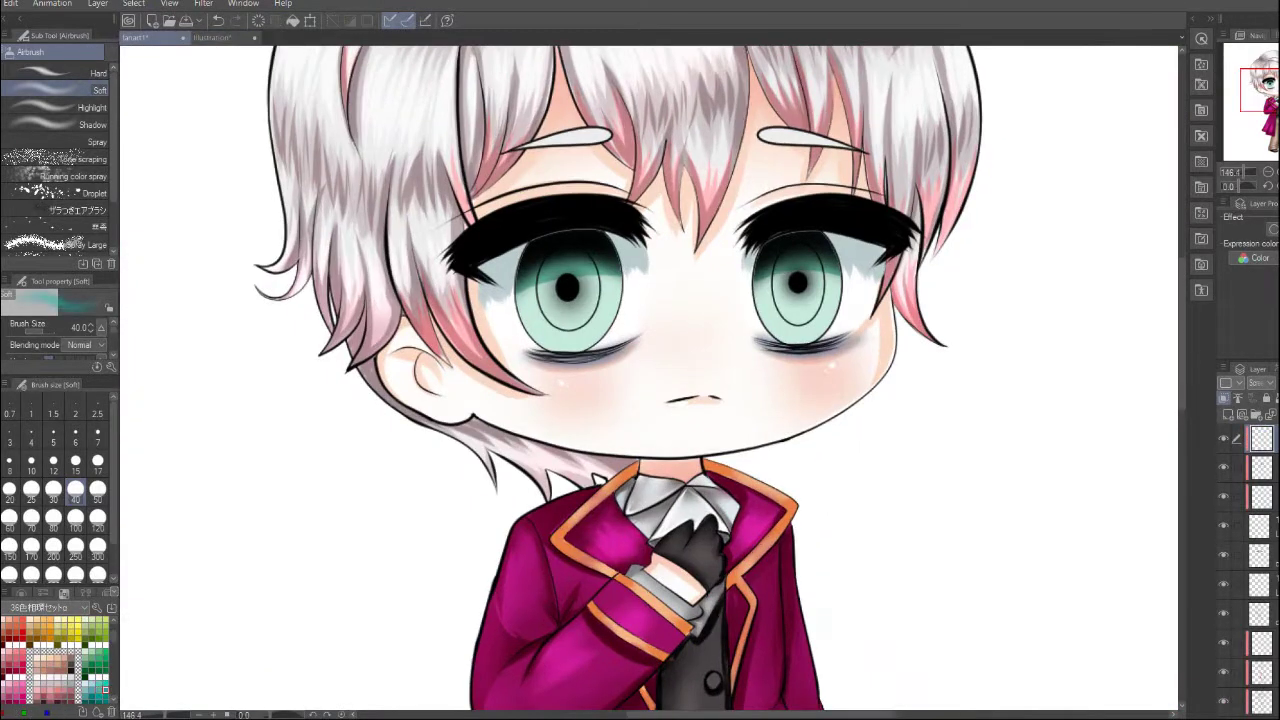
# Paint round light cyan glow spots in the lower part of both irises with the size 17 Darker pencil
pyautogui.press('p')
pyautogui.scroll(1, 567, 288)
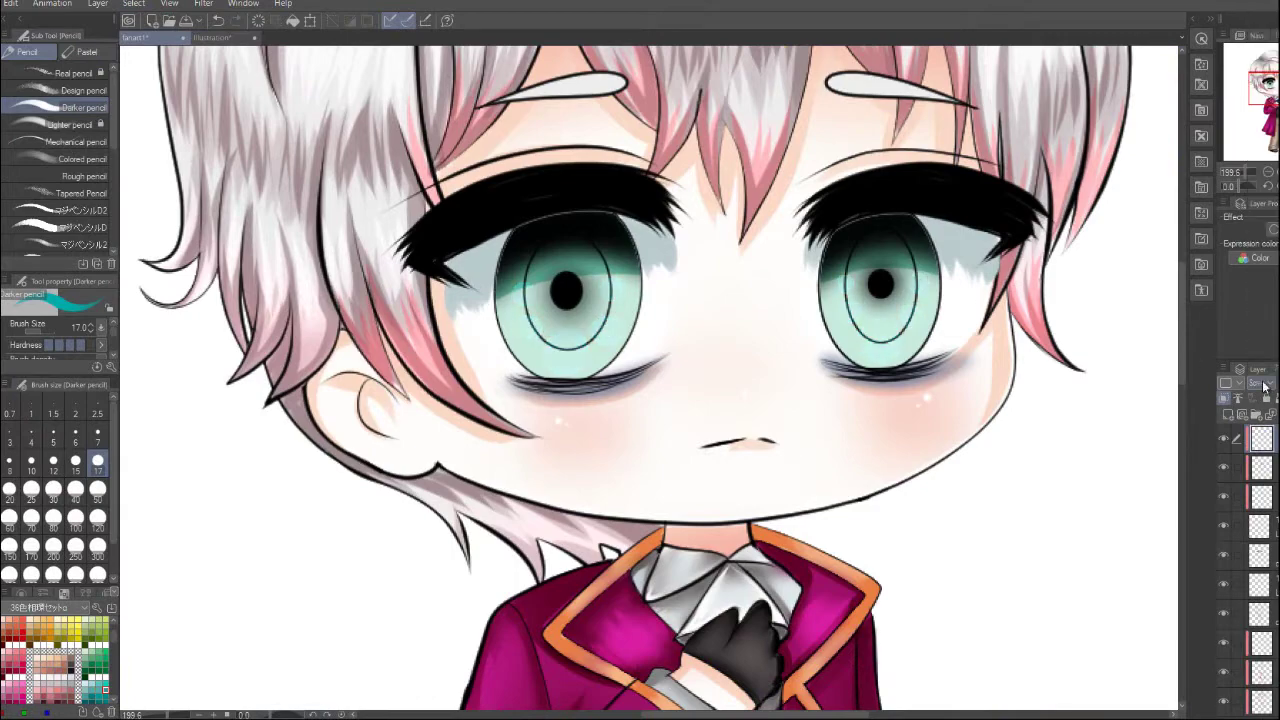
pyautogui.scroll(-3, 777, 423)
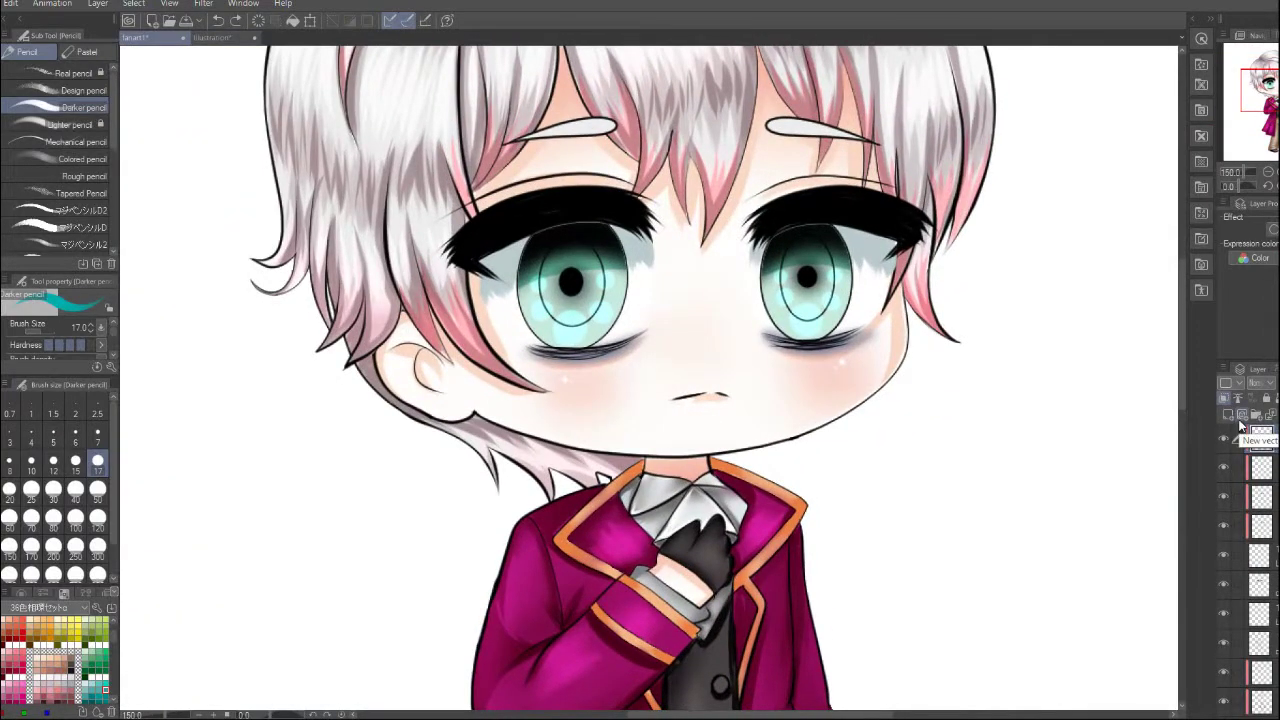
pyautogui.scroll(2, 782, 318)
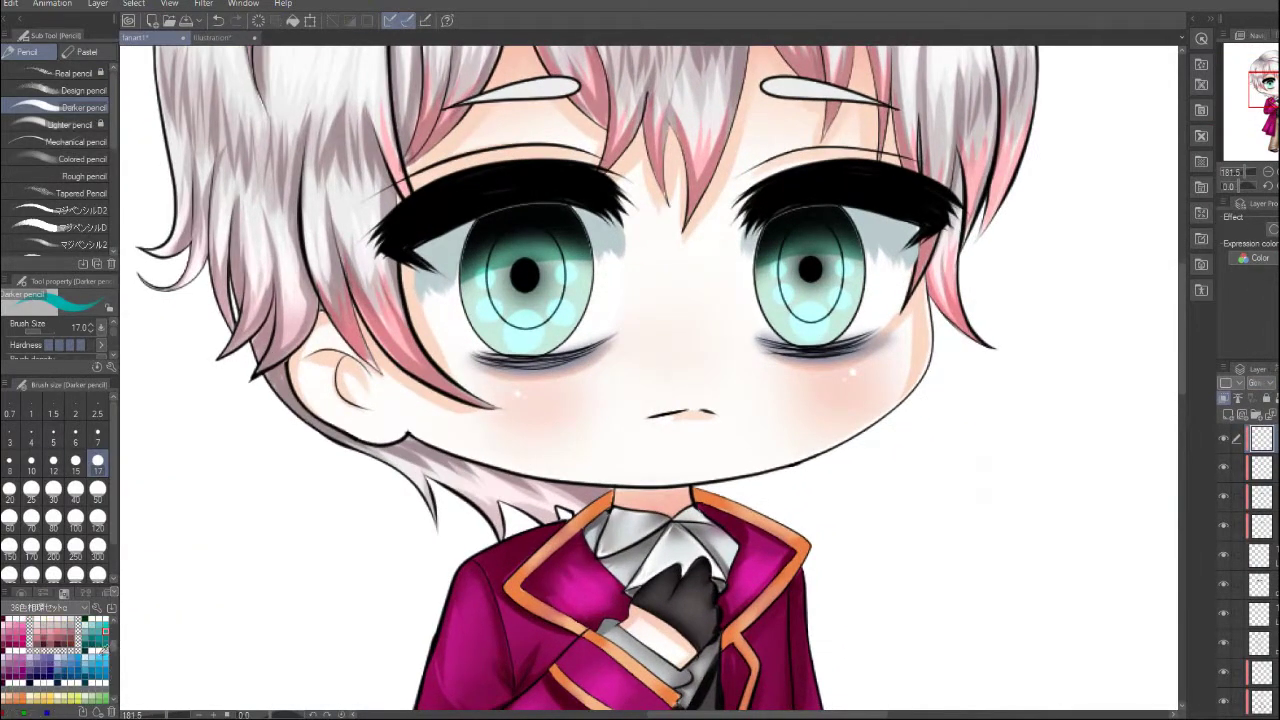
# Draw thin light blue rays around the pupils in both irises with the size 10 G-pen
pyautogui.press('p')
pyautogui.scroll(2, 567, 313)
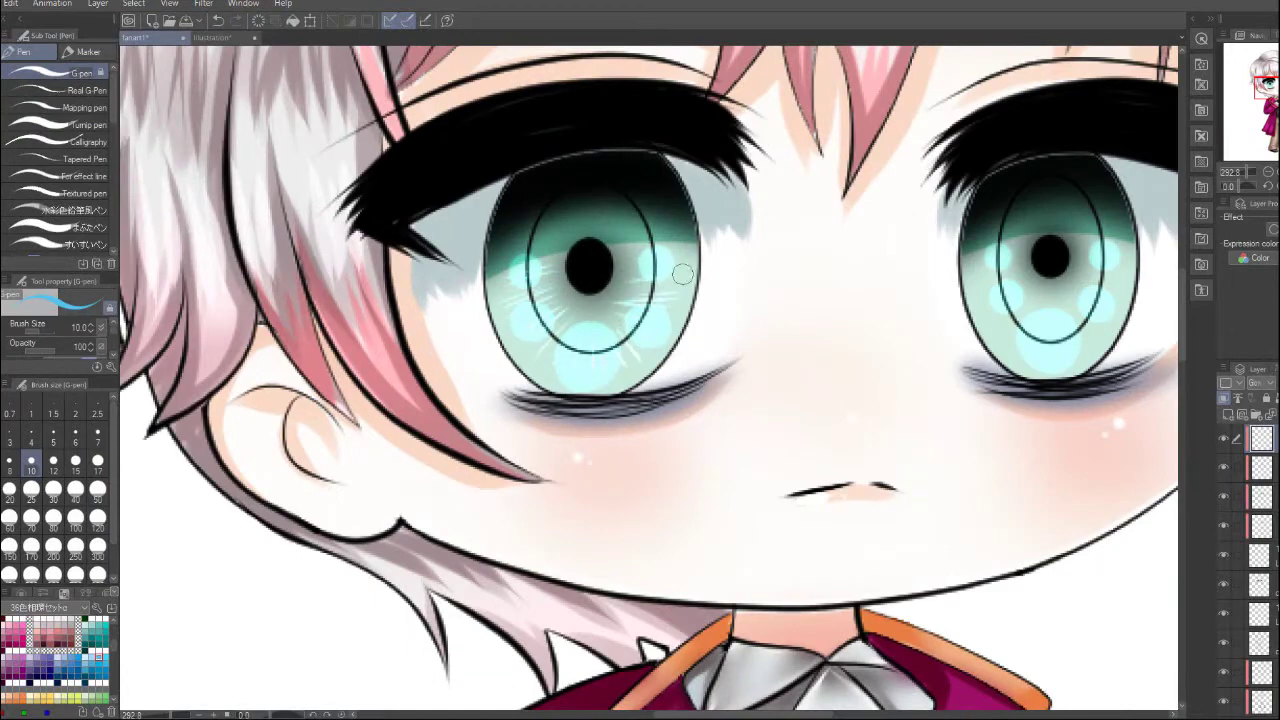
pyautogui.hscroll(3, 682, 274)
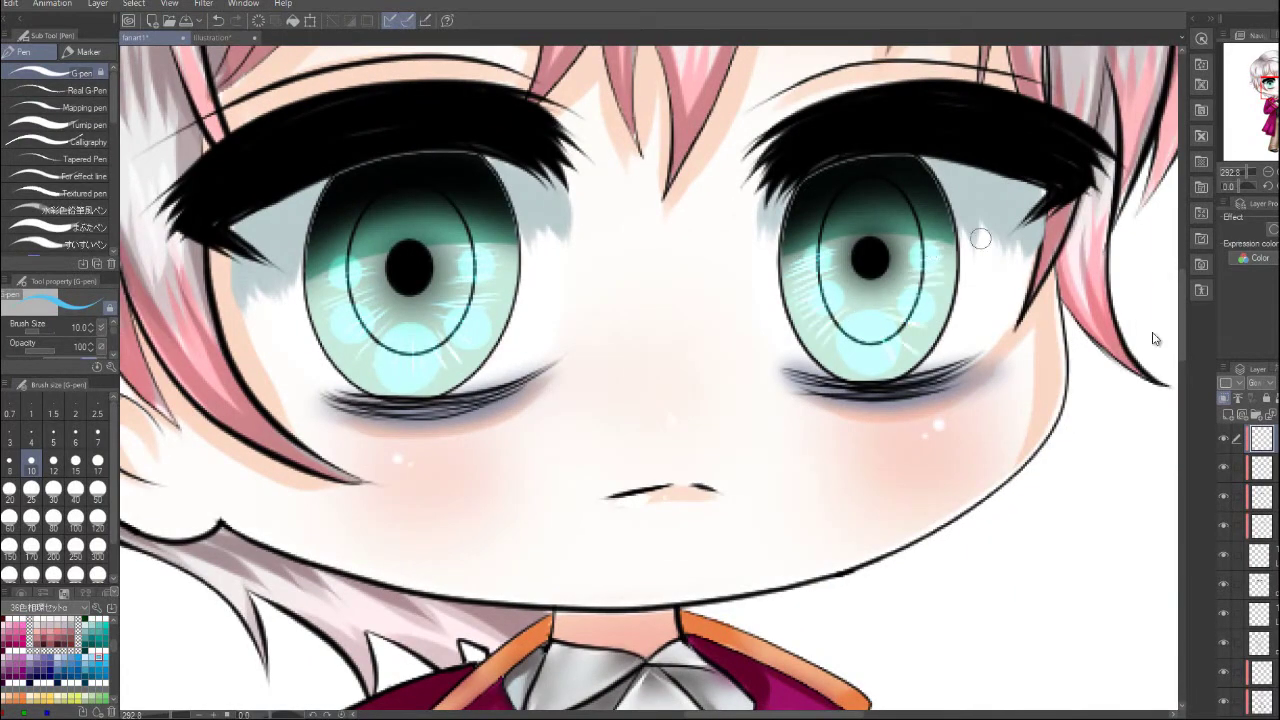
pyautogui.scroll(-3, 250, 270)
# Speckle both irises with a light colour using the size 40 Spray airbrush
pyautogui.press('b')
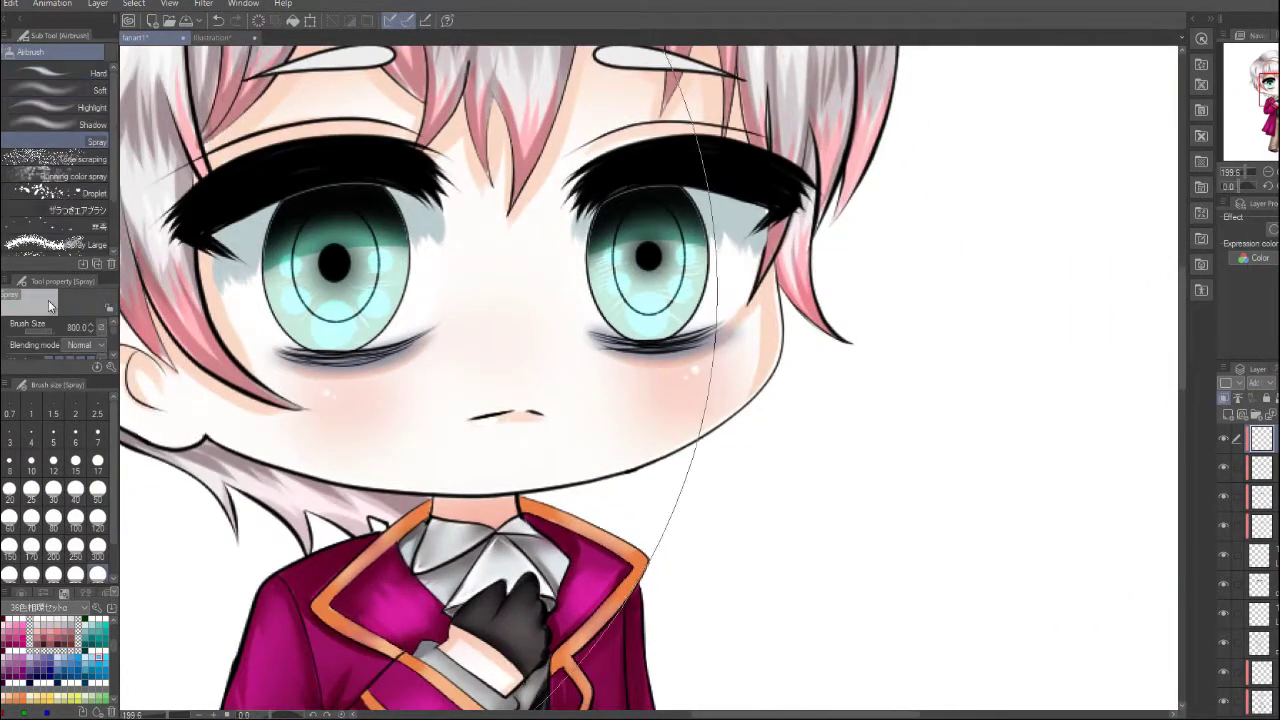
pyautogui.click(75, 488)
pyautogui.scroll(-2, 709, 457)
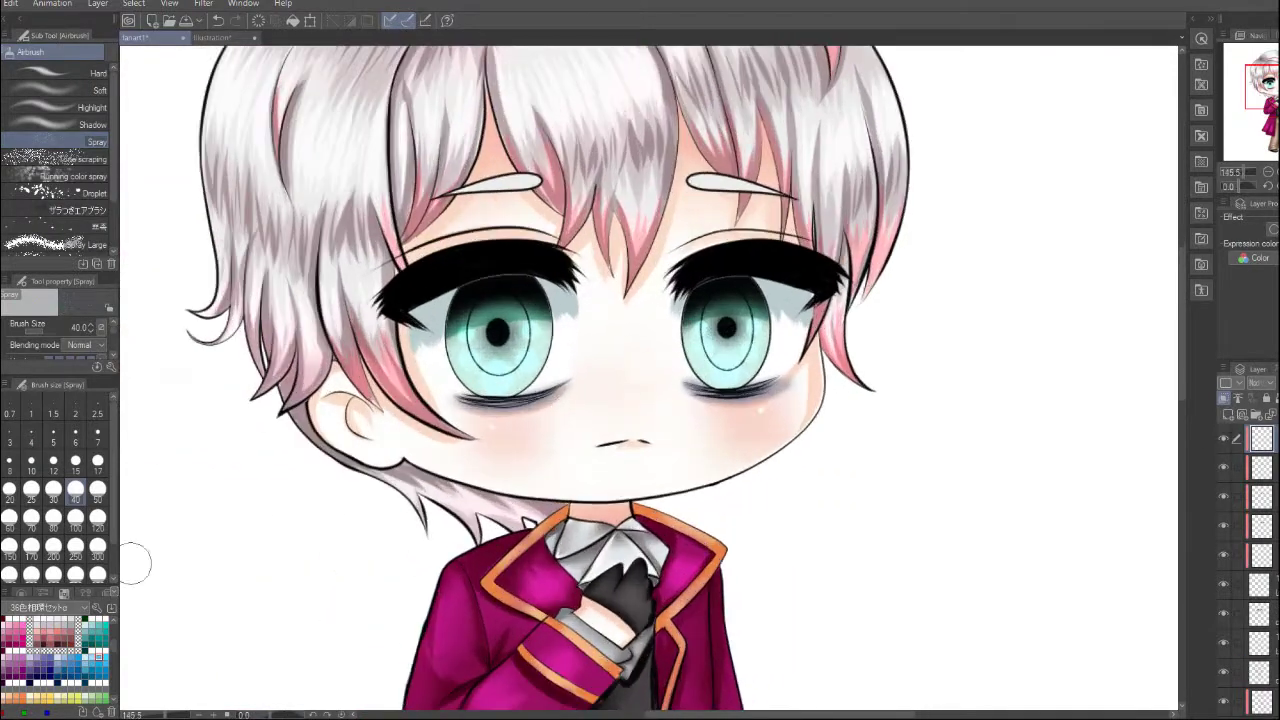
pyautogui.scroll(2, 55, 655)
# Try white oval highlights in the upper part of both irises with the size 17 Darker pencil
pyautogui.press('p')
pyautogui.scroll(3, 540, 337)
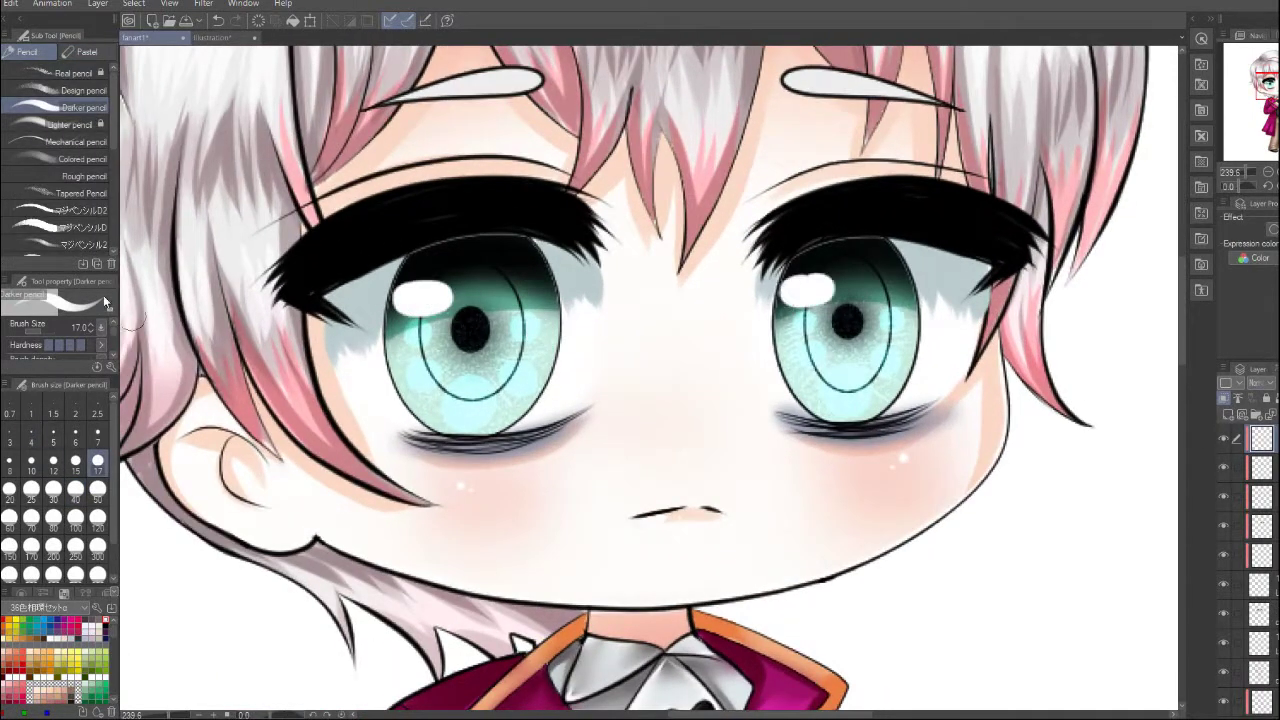
pyautogui.hotkey('ctrl', 'z')
pyautogui.moveTo(506, 309); pyautogui.dragTo(552, 304)
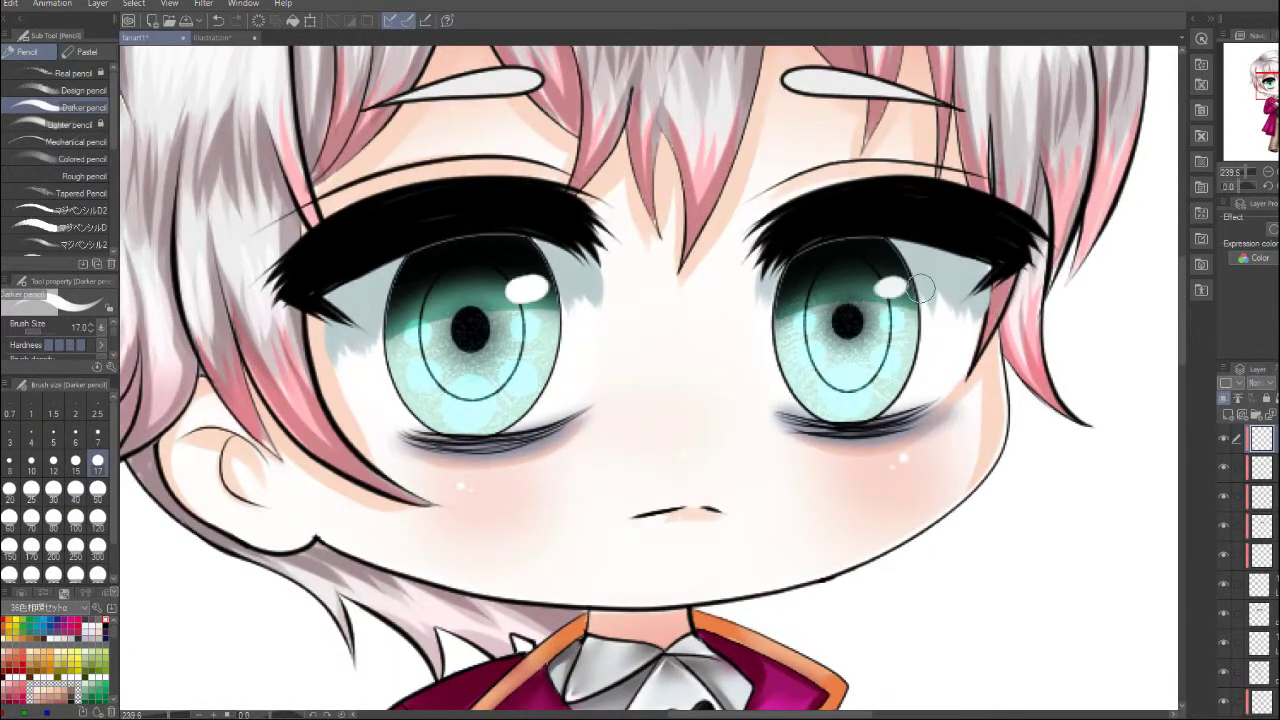
pyautogui.scroll(-3, 920, 290)
# Check the eyes in the reference illustration and paint glowing white spots along both iris rings with the size 17 Darker pencil
pyautogui.click(210, 37)
pyautogui.scroll(3, 177, 47)
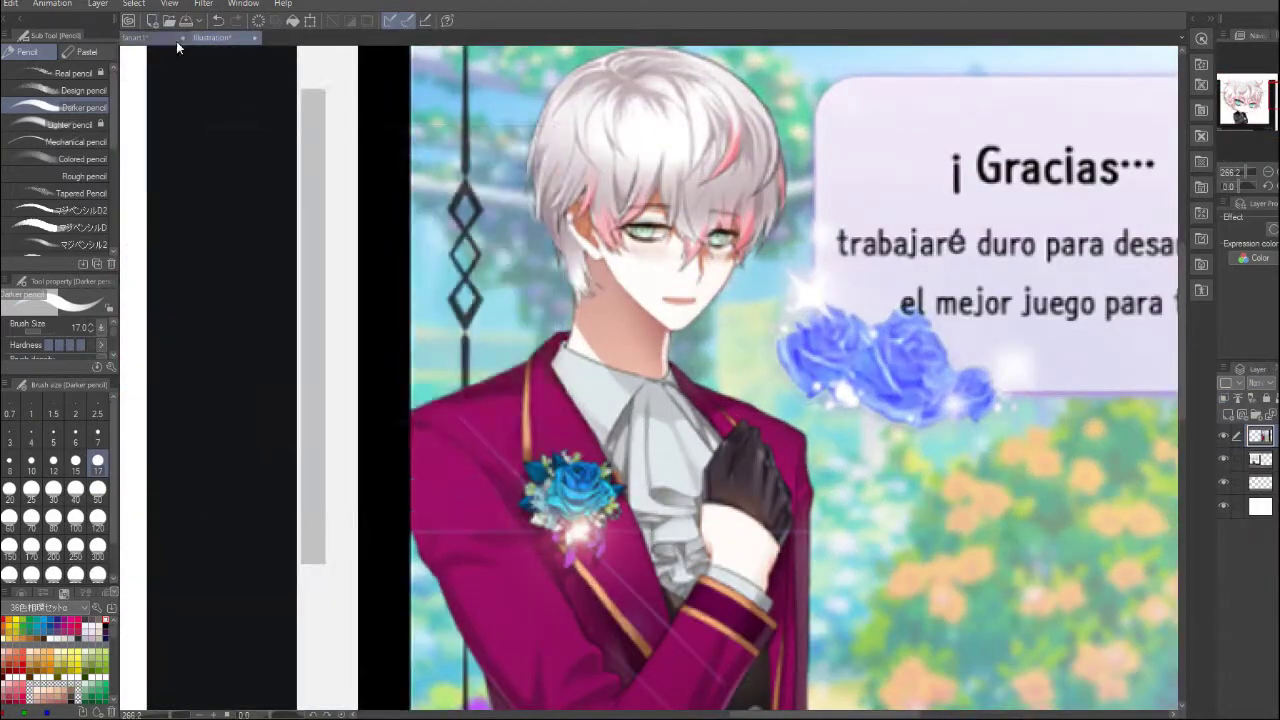
pyautogui.click(160, 38)
pyautogui.scroll(3, 441, 337)
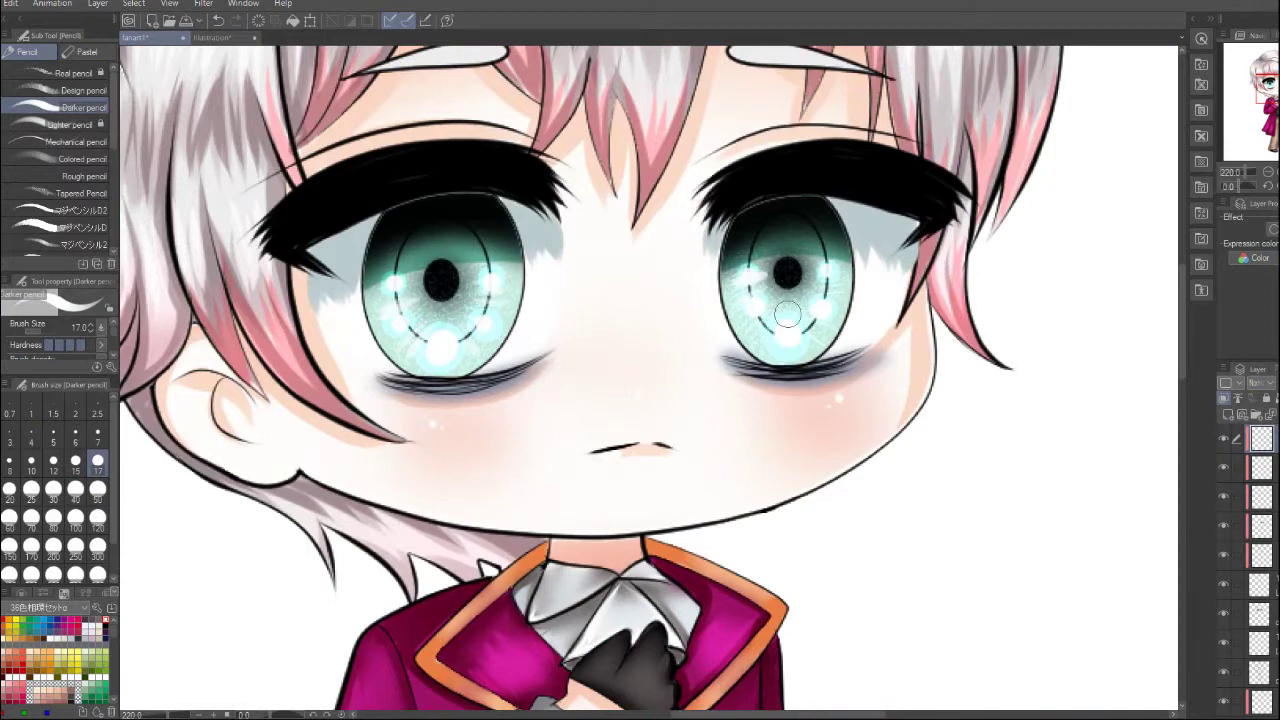
pyautogui.scroll(-5, 1126, 394)
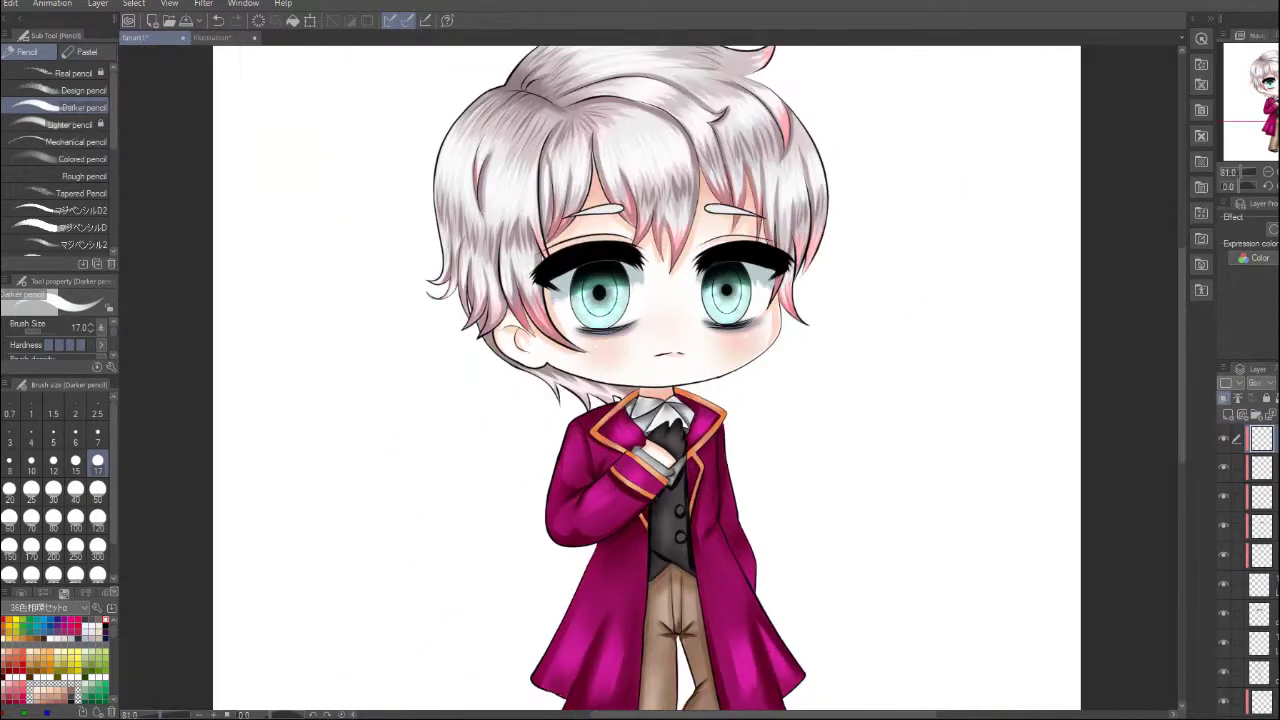
# Tint the corners of the upper eyelashes dark red with the size 80 Soft airbrush on a clipped layer, after checking the reference illustration
pyautogui.click(133, 3)
pyautogui.press('Escape')
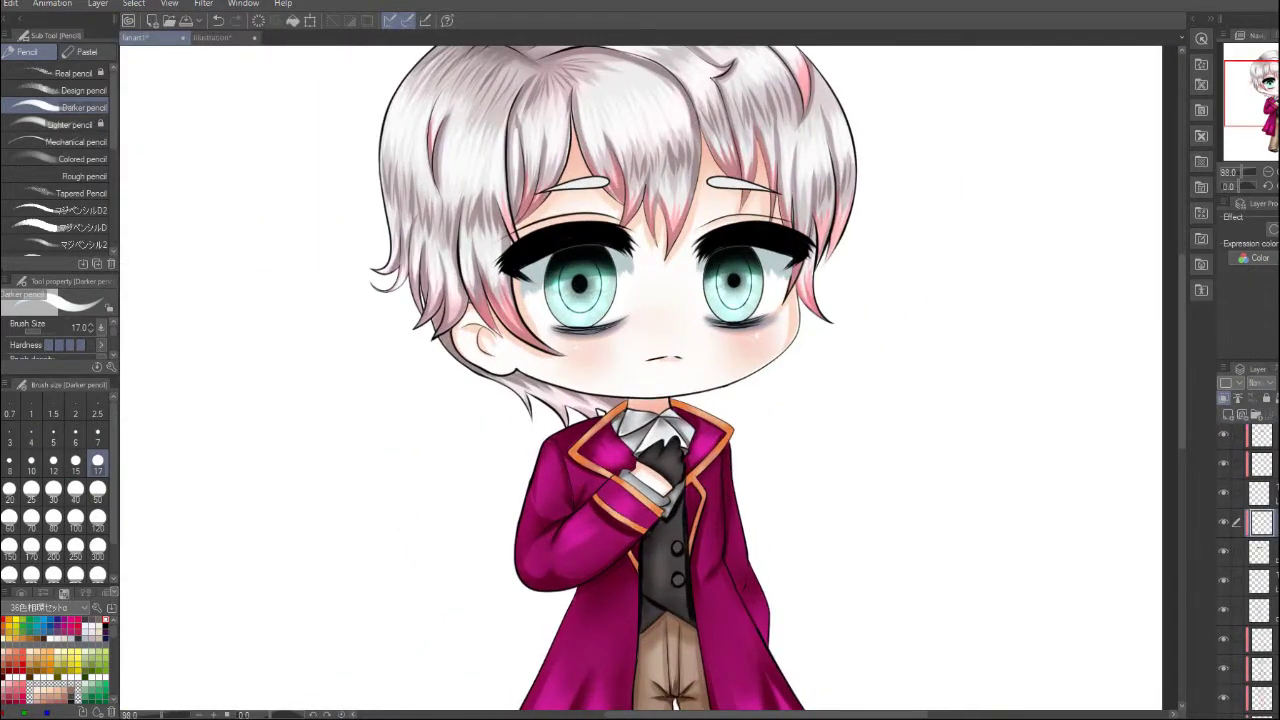
pyautogui.press('b')
pyautogui.click(210, 37)
pyautogui.press('i')
pyautogui.click(735, 152)
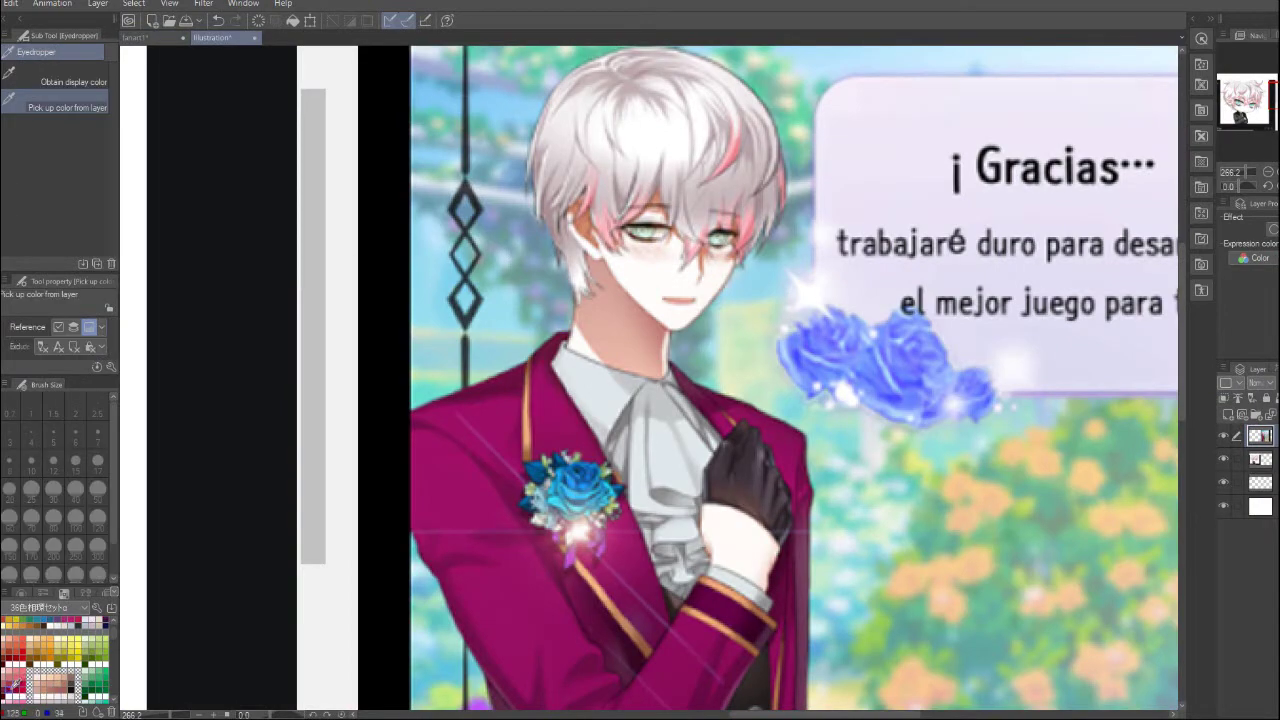
pyautogui.hotkey('ctrl', 'Tab')
pyautogui.press('b')
pyautogui.scroll(4, 587, 175)
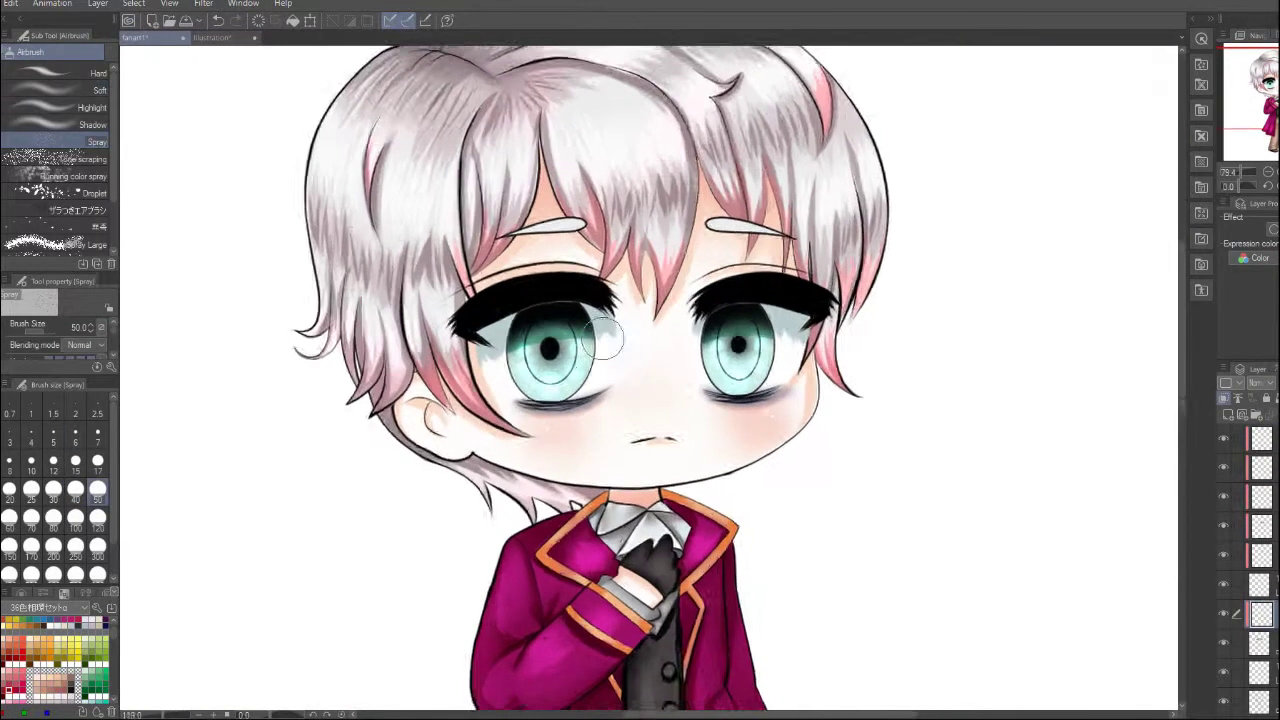
pyautogui.click(60, 90)
pyautogui.moveTo(615, 295); pyautogui.dragTo(675, 305)
pyautogui.moveTo(790, 300); pyautogui.dragTo(1005, 320)
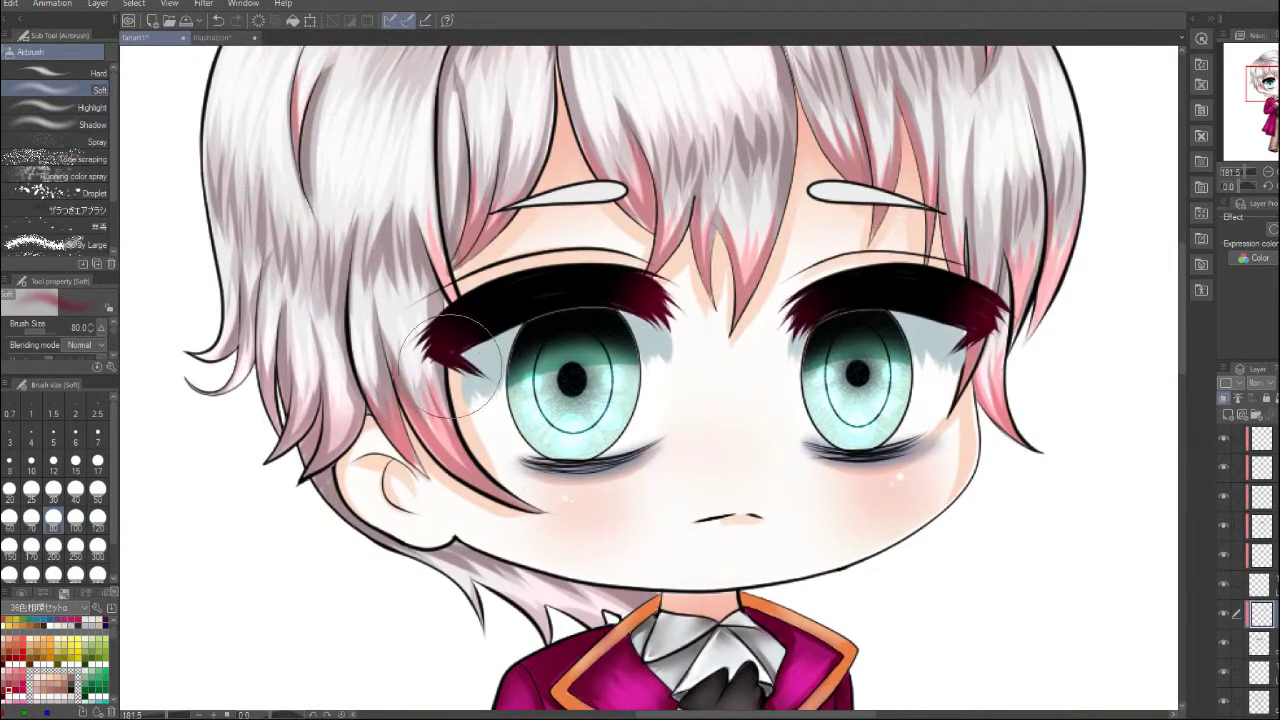
# Extend the dark red tint along the upper eyelashes of both eyes with the size 30 Soft airbrush
pyautogui.scroll(-3, 563, 280)
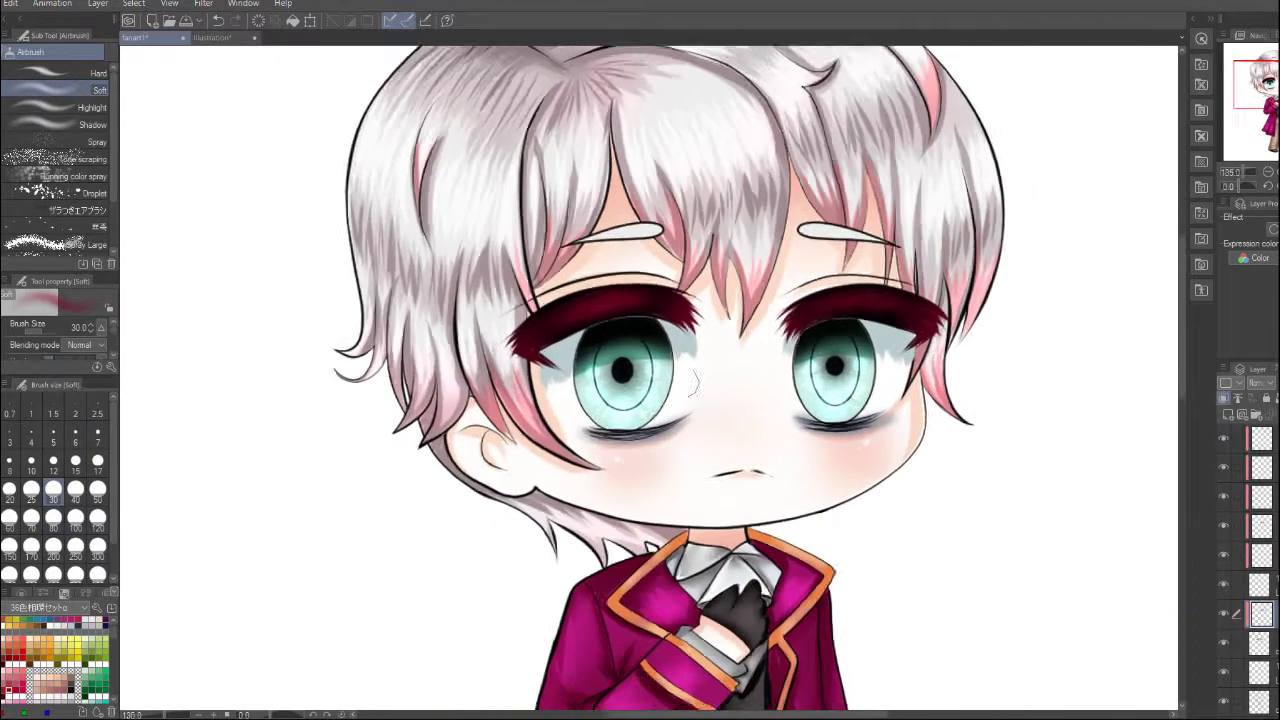
pyautogui.scroll(2, 600, 288)
pyautogui.scroll(2, 580, 355)
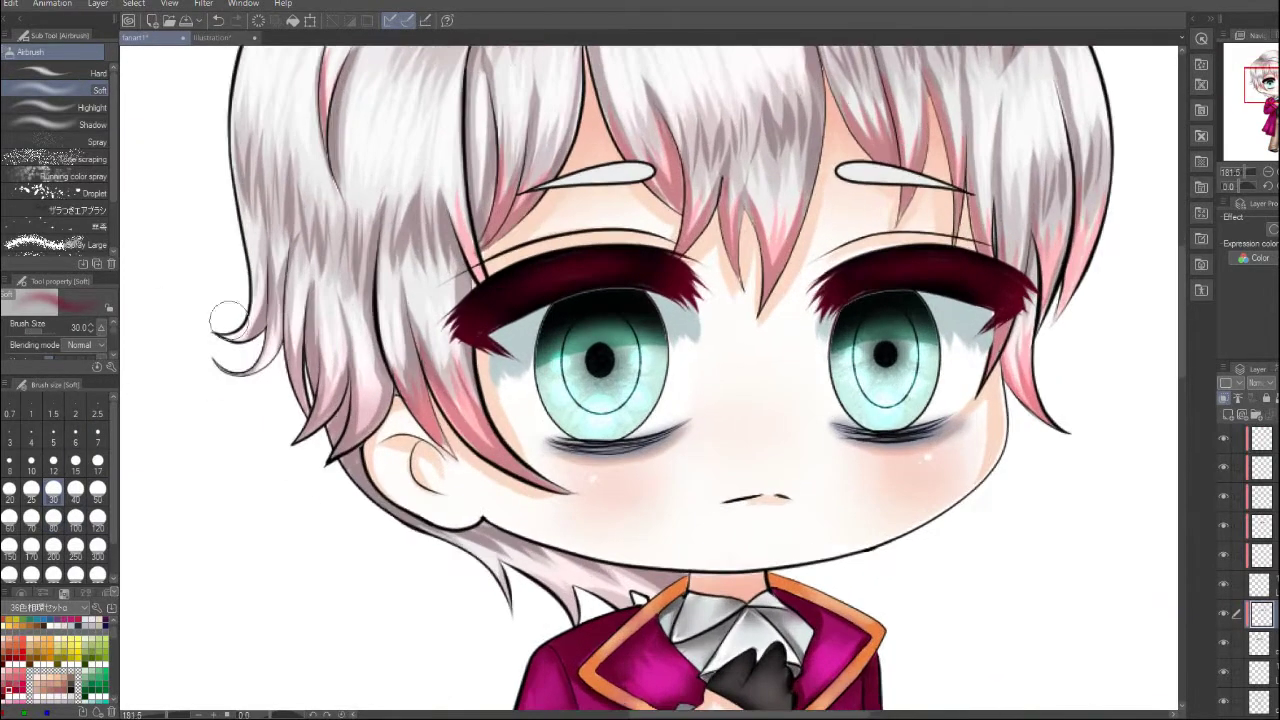
# Erase thin zigzag lines from the upper lashes' red tint with the size 7 Hard eraser and tint the lower lashes with the size 30 Soft airbrush
pyautogui.press('e')
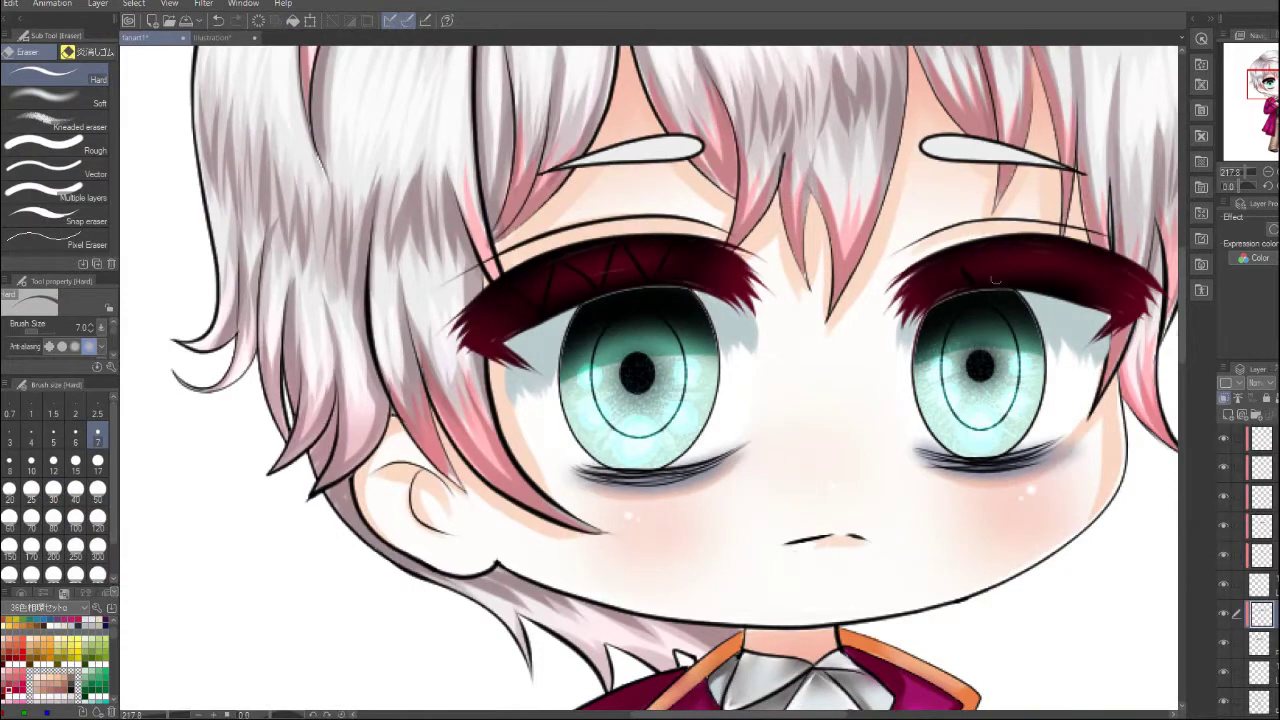
pyautogui.scroll(-3, 977, 254)
pyautogui.scroll(2, 566, 390)
pyautogui.press('b')
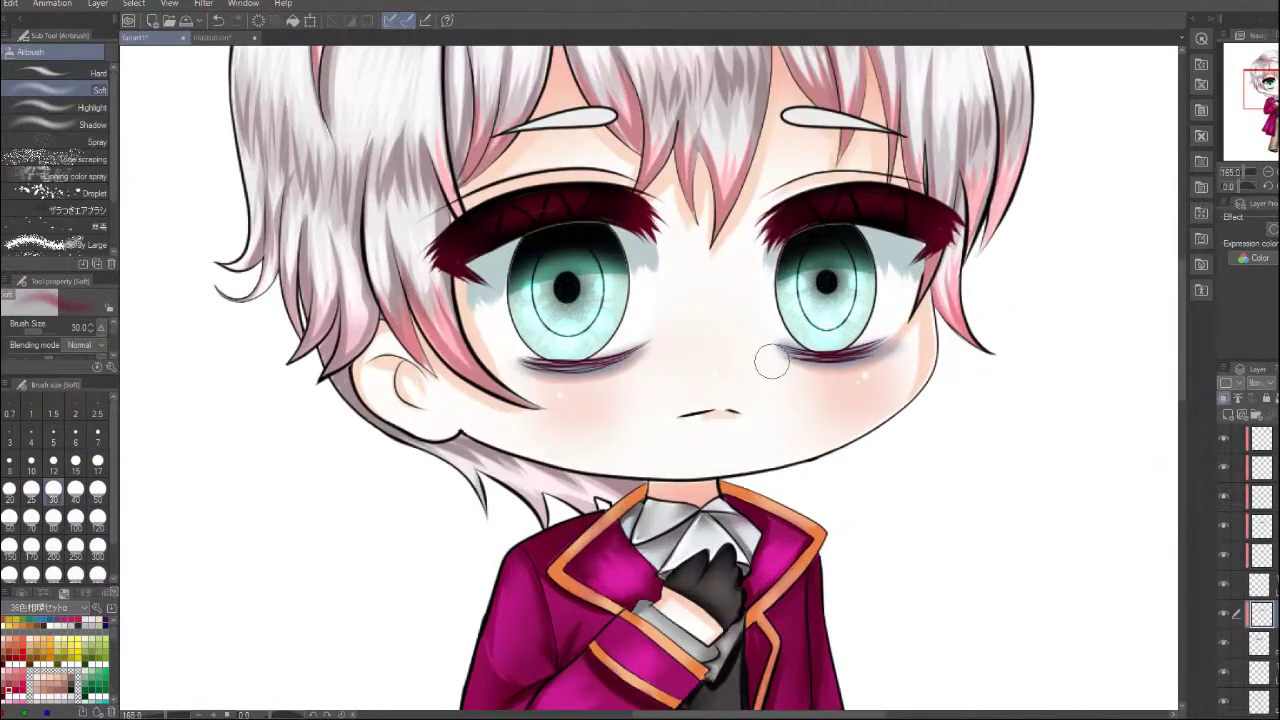
# Tint the eyebrow, eyelid and mouth lines dark red and the upper lash corners crimson with the size 50 Soft airbrush
pyautogui.scroll(-1, 860, 290)
pyautogui.scroll(1, 912, 218)
pyautogui.scroll(-3, 565, 170)
pyautogui.scroll(3, 648, 378)
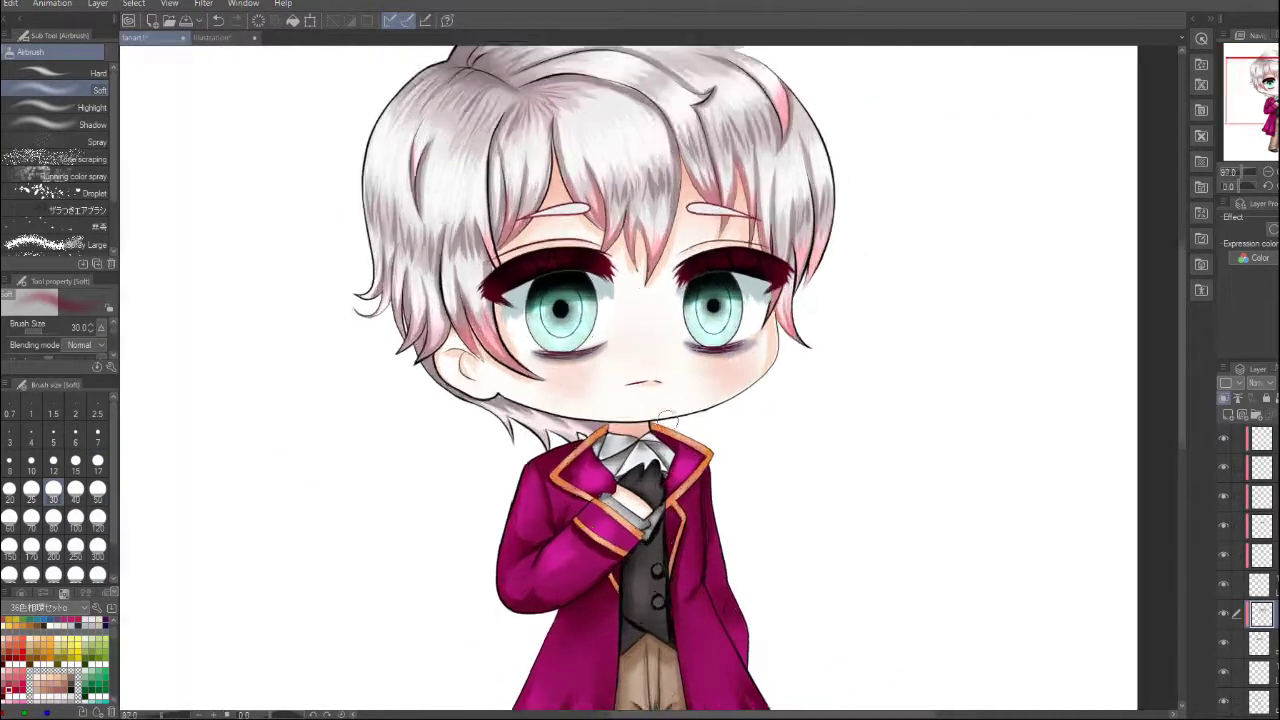
pyautogui.press(']')
pyautogui.press(']')
pyautogui.scroll(-3, 62, 606)
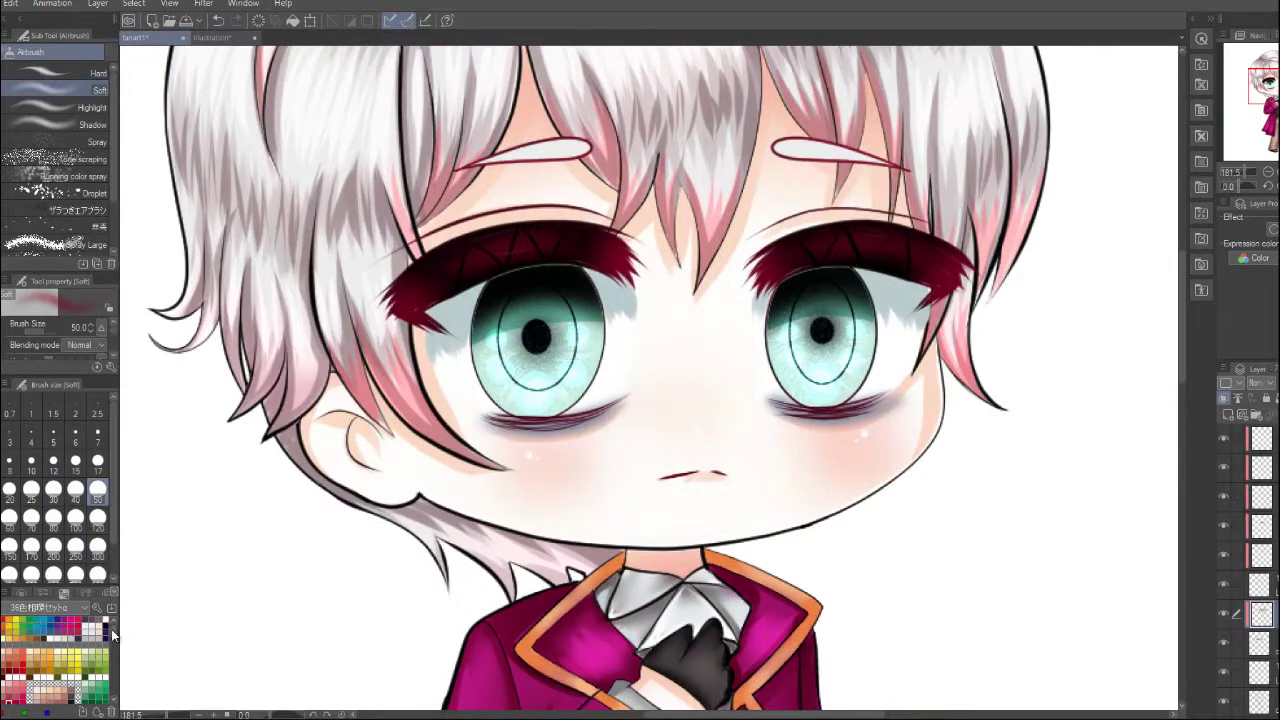
pyautogui.scroll(-1, 940, 300)
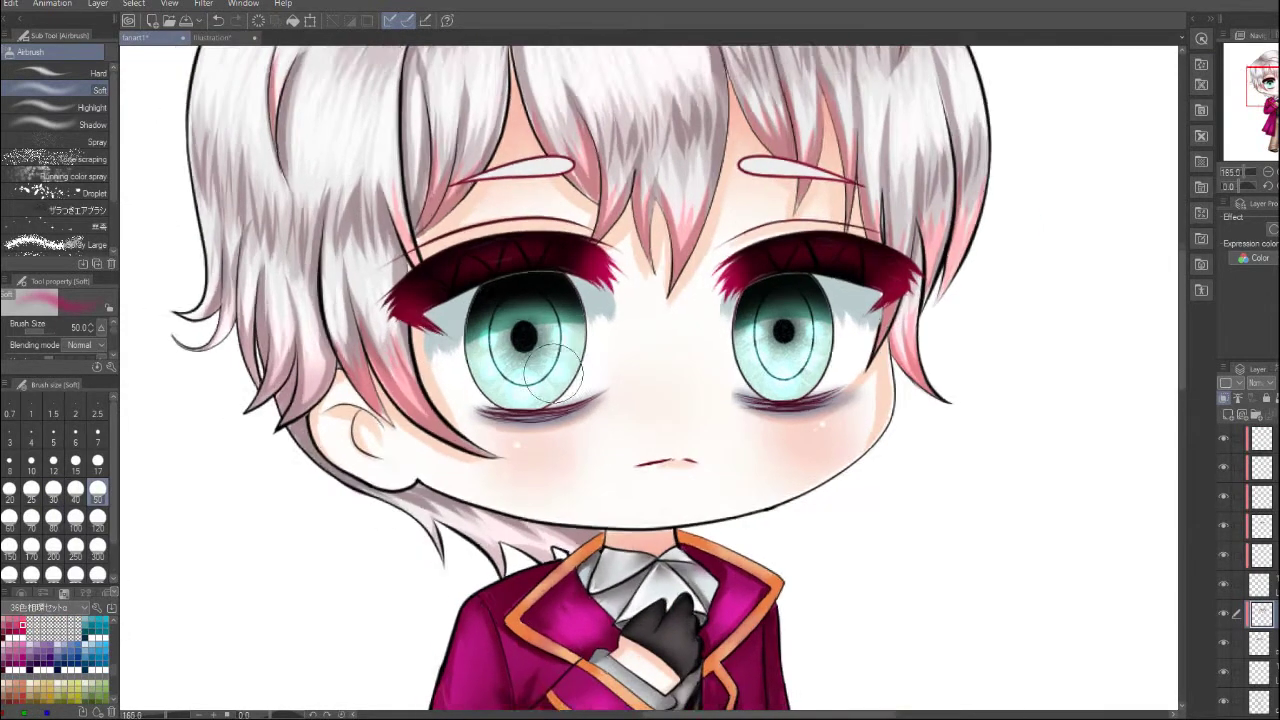
# Try to paint thin skin-coloured strokes over the outer end of the left eye's upper lashes with the size 10 G-pen
pyautogui.press('p')
pyautogui.scroll(-1, 113, 632)
pyautogui.scroll(1, 113, 632)
pyautogui.scroll(2, 576, 438)
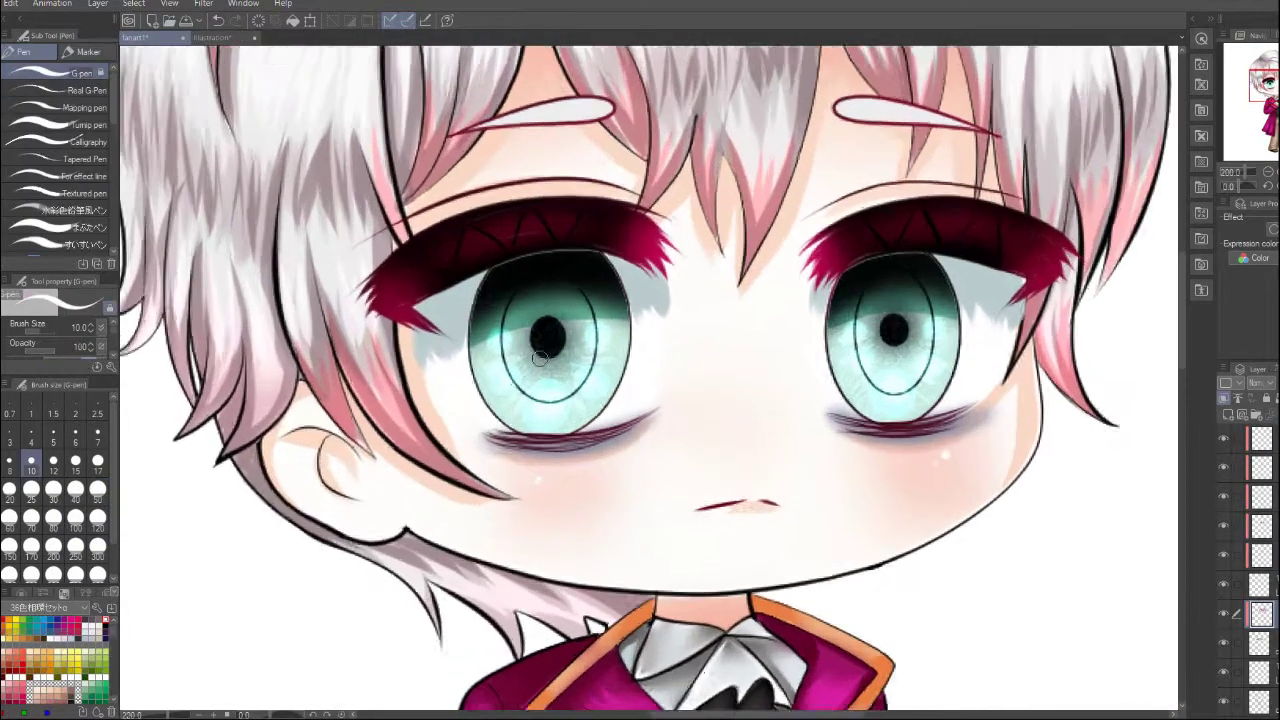
pyautogui.scroll(1, 338, 268)
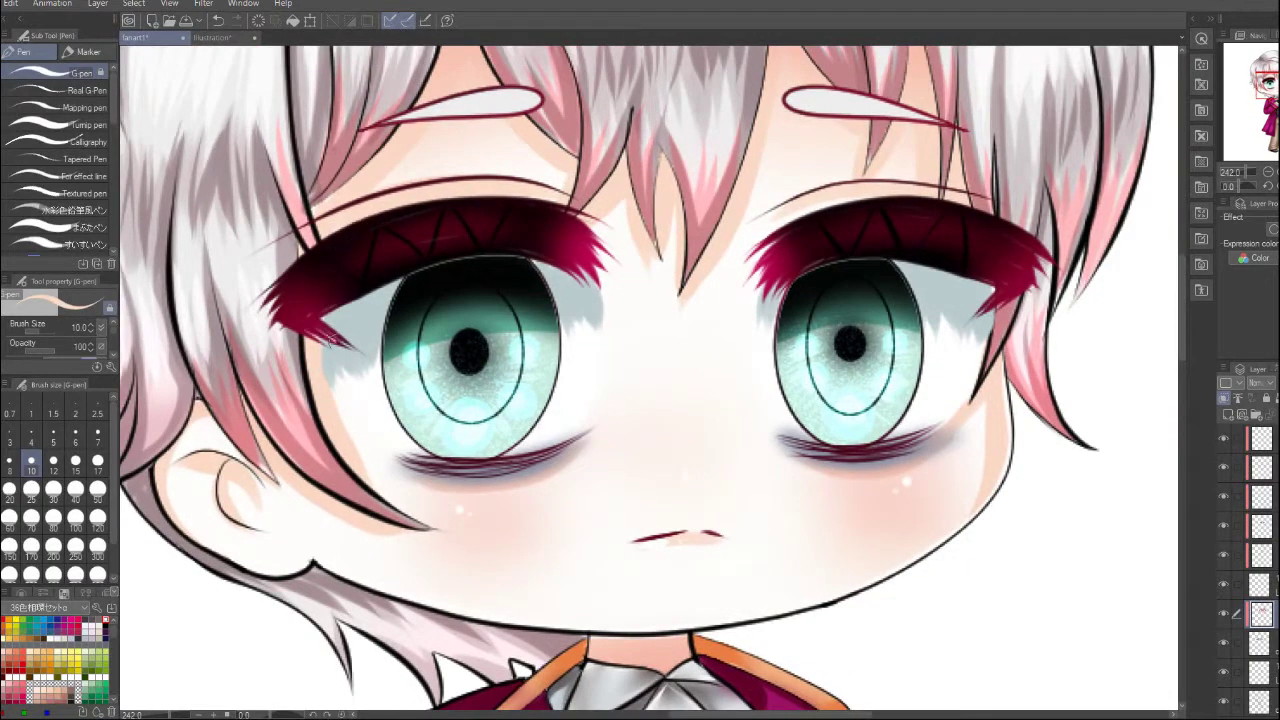
pyautogui.moveTo(426, 206); pyautogui.dragTo(450, 228)
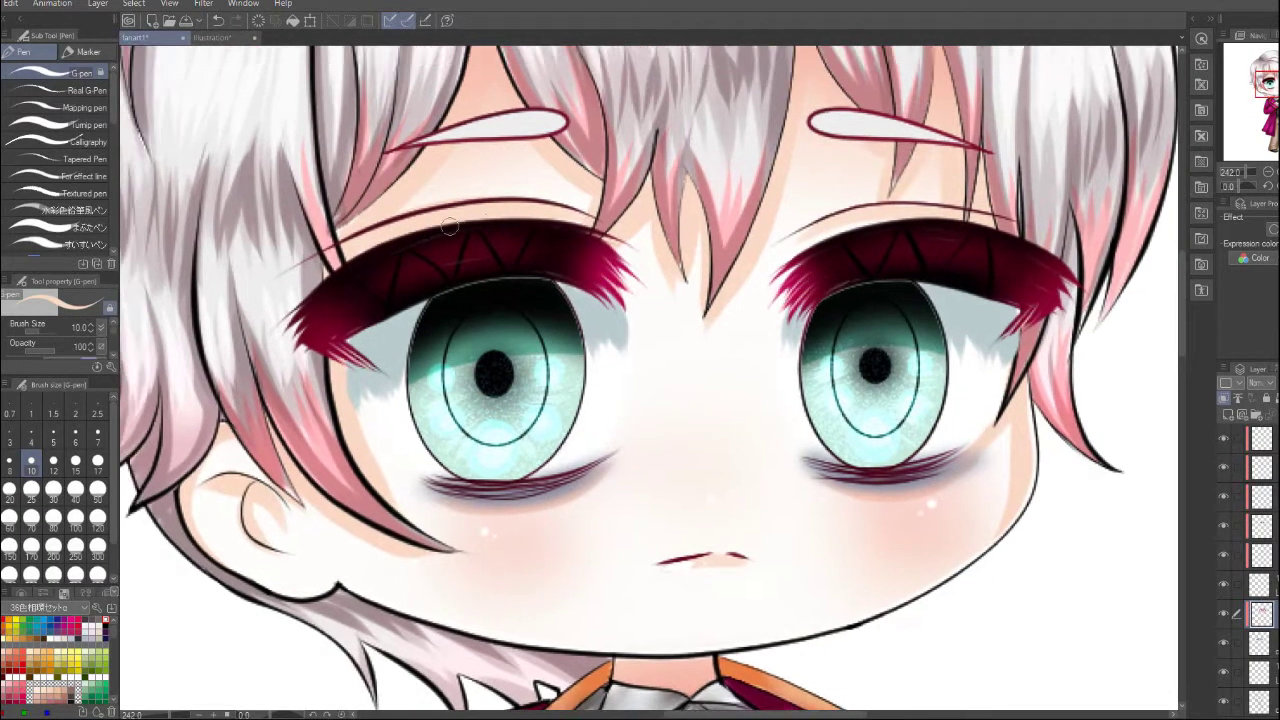
pyautogui.scroll(-2, 908, 222)
pyautogui.scroll(1, 560, 296)
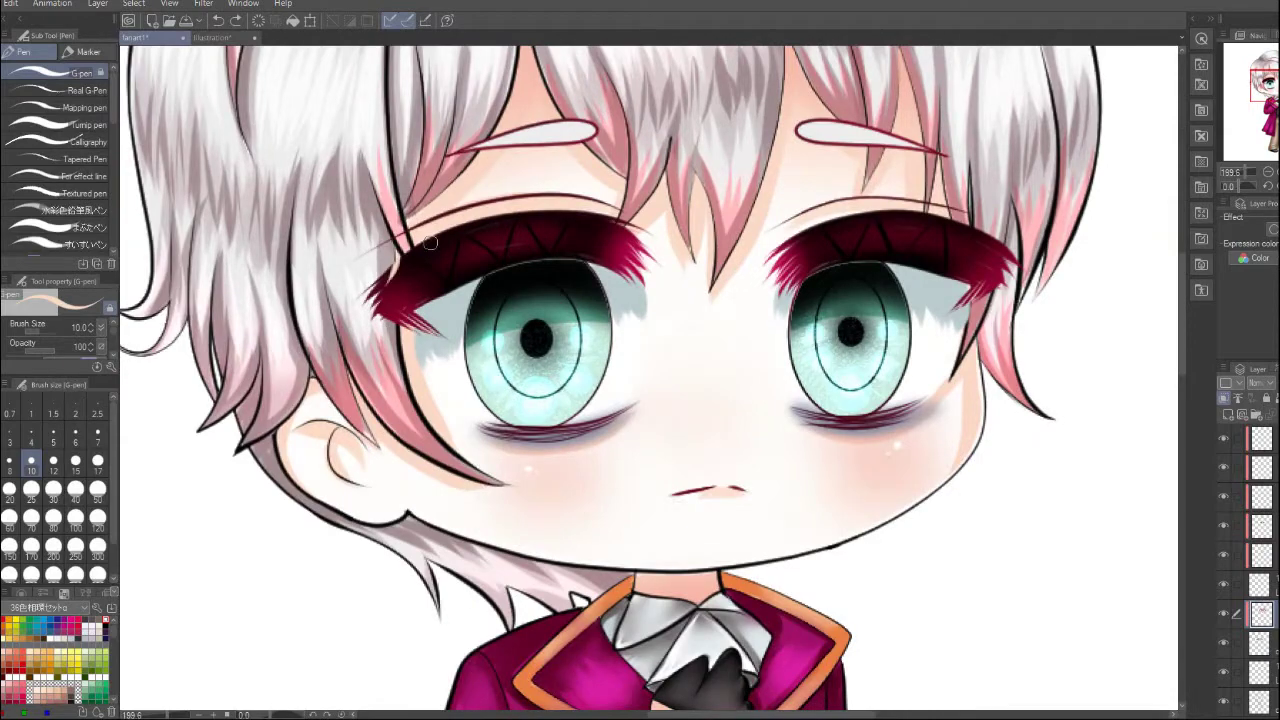
pyautogui.scroll(-2, 937, 207)
pyautogui.scroll(4, 505, 292)
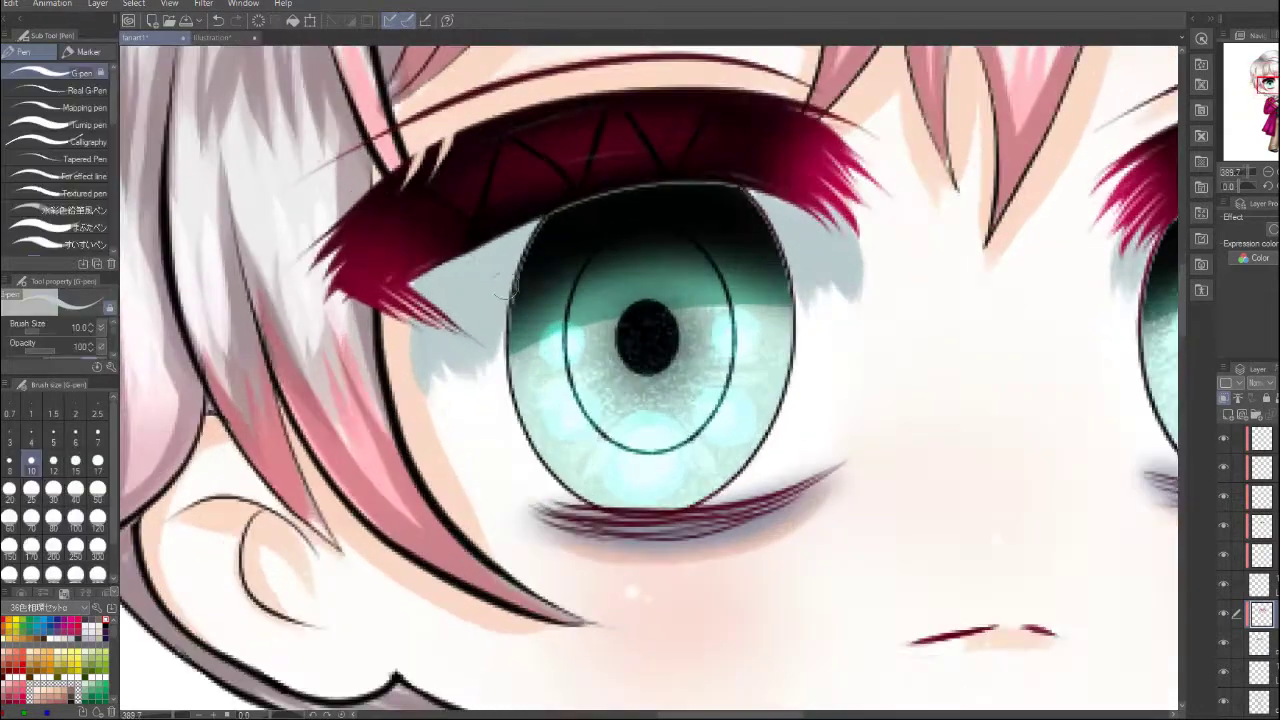
pyautogui.scroll(-4, 660, 268)
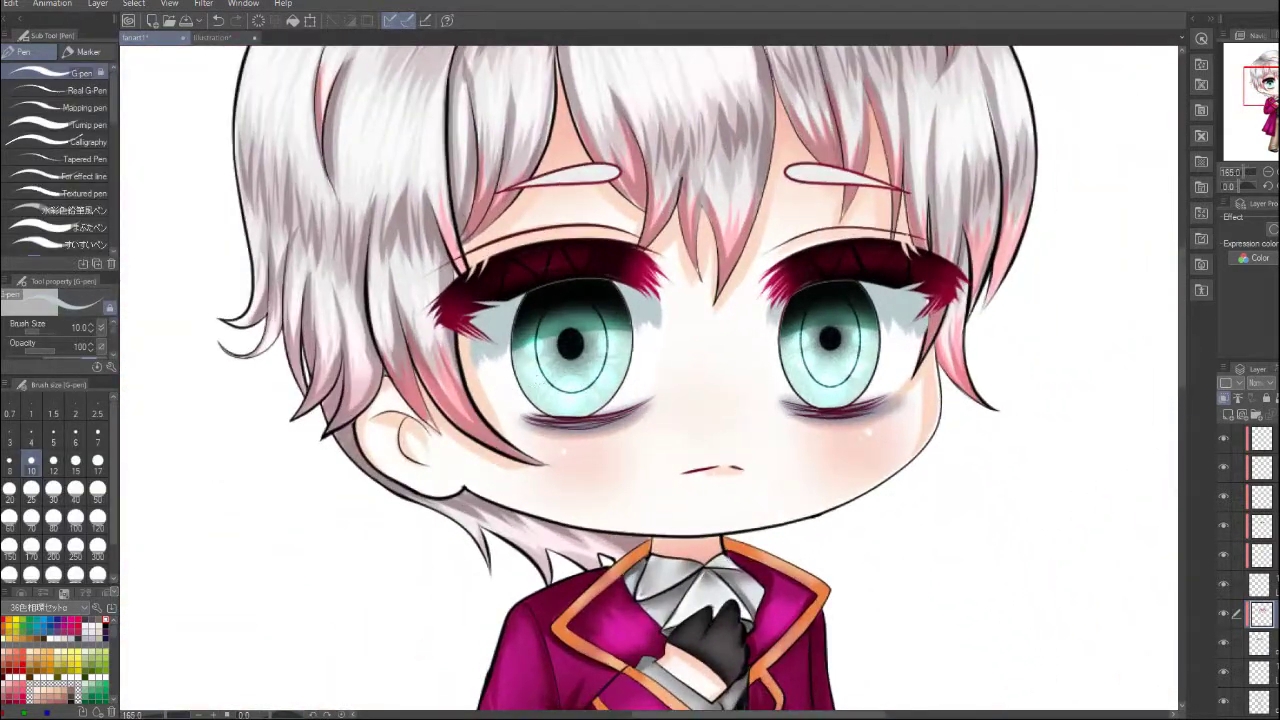
pyautogui.scroll(2, 591, 354)
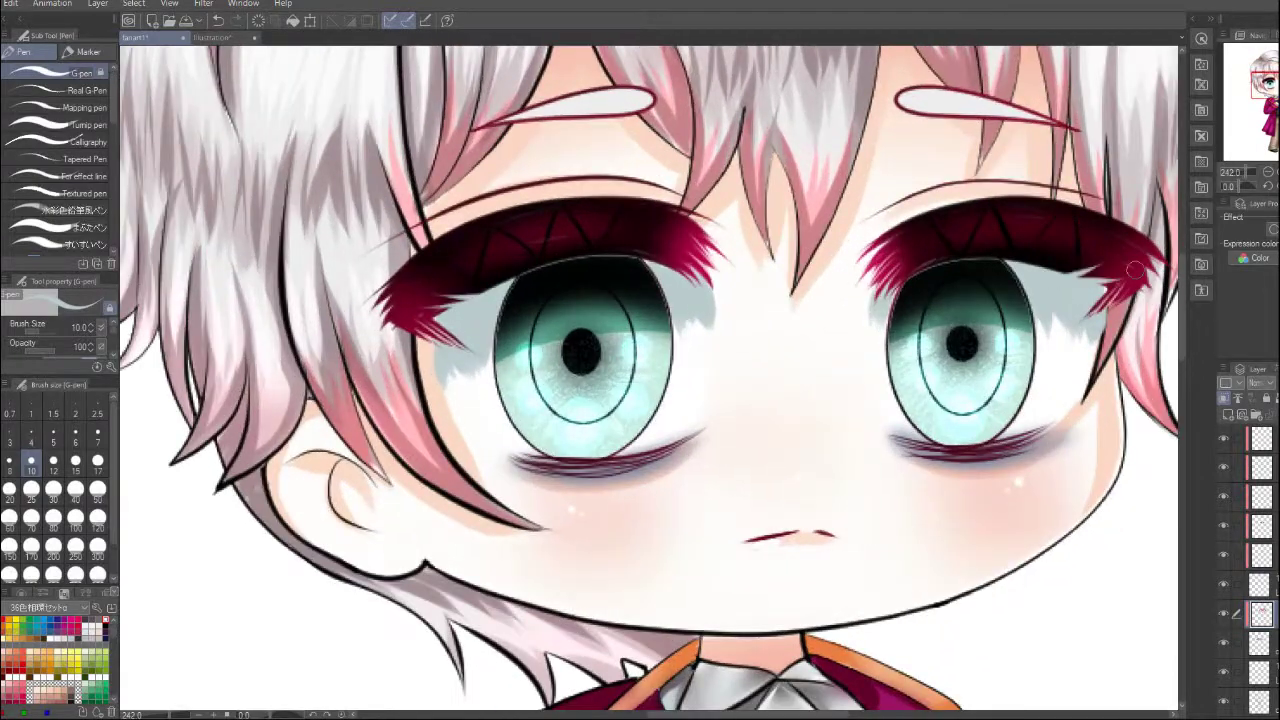
# Examine the coloured character from the detailed eyes up close to the full figure on the whole canvas
pyautogui.scroll(-2, 470, 293)
pyautogui.scroll(3, 520, 320)
pyautogui.scroll(-4, 510, 340)
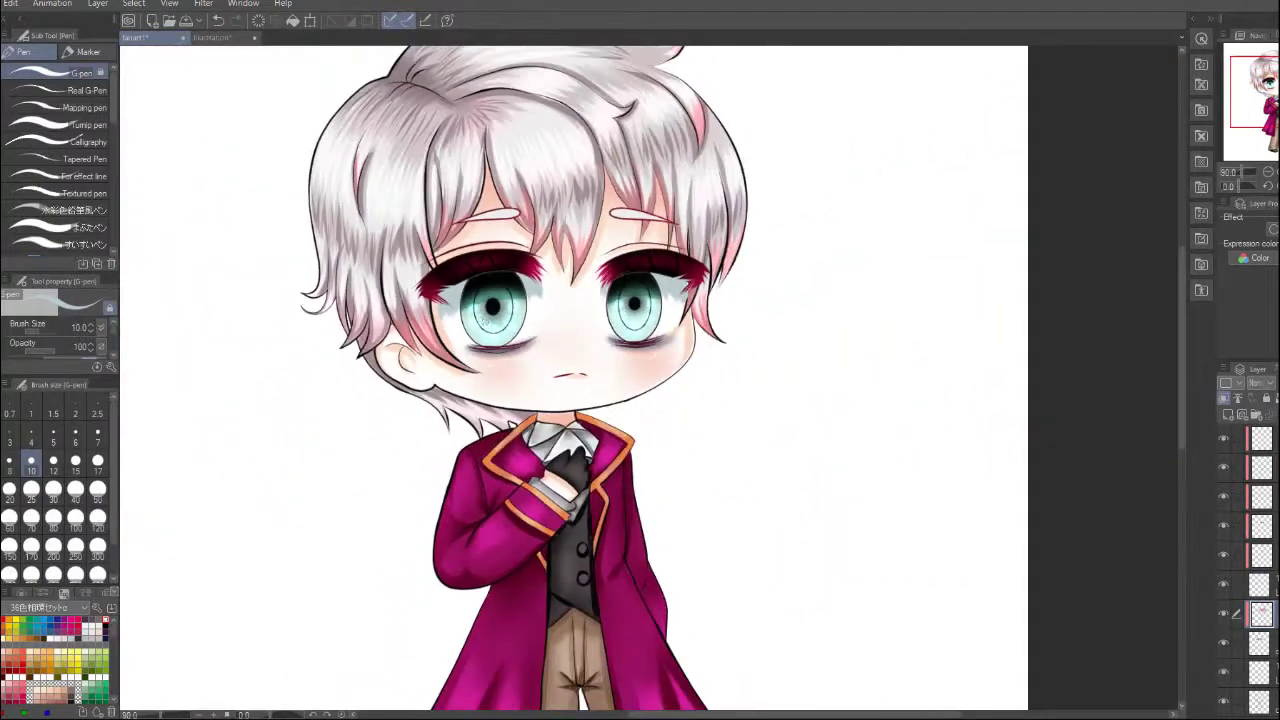
pyautogui.scroll(-2, 748, 383)
pyautogui.scroll(2, 748, 383)
pyautogui.scroll(-3, 748, 383)
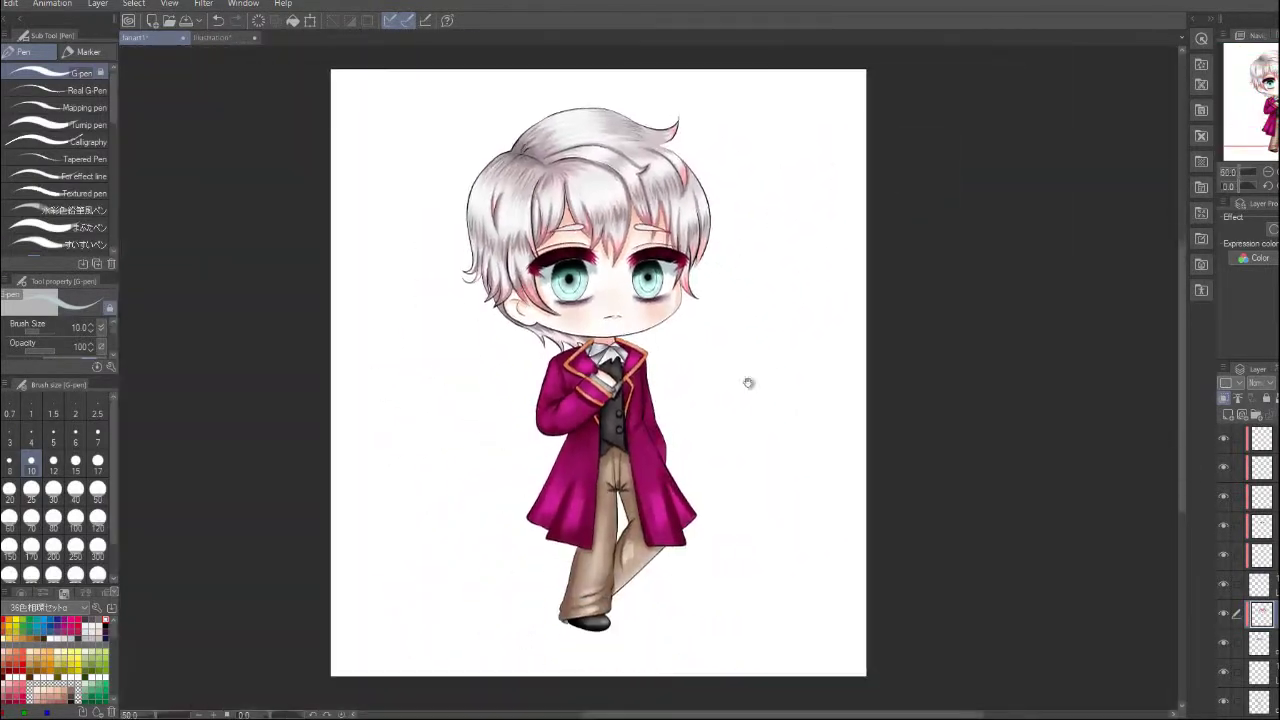
pyautogui.scroll(1, 748, 383)
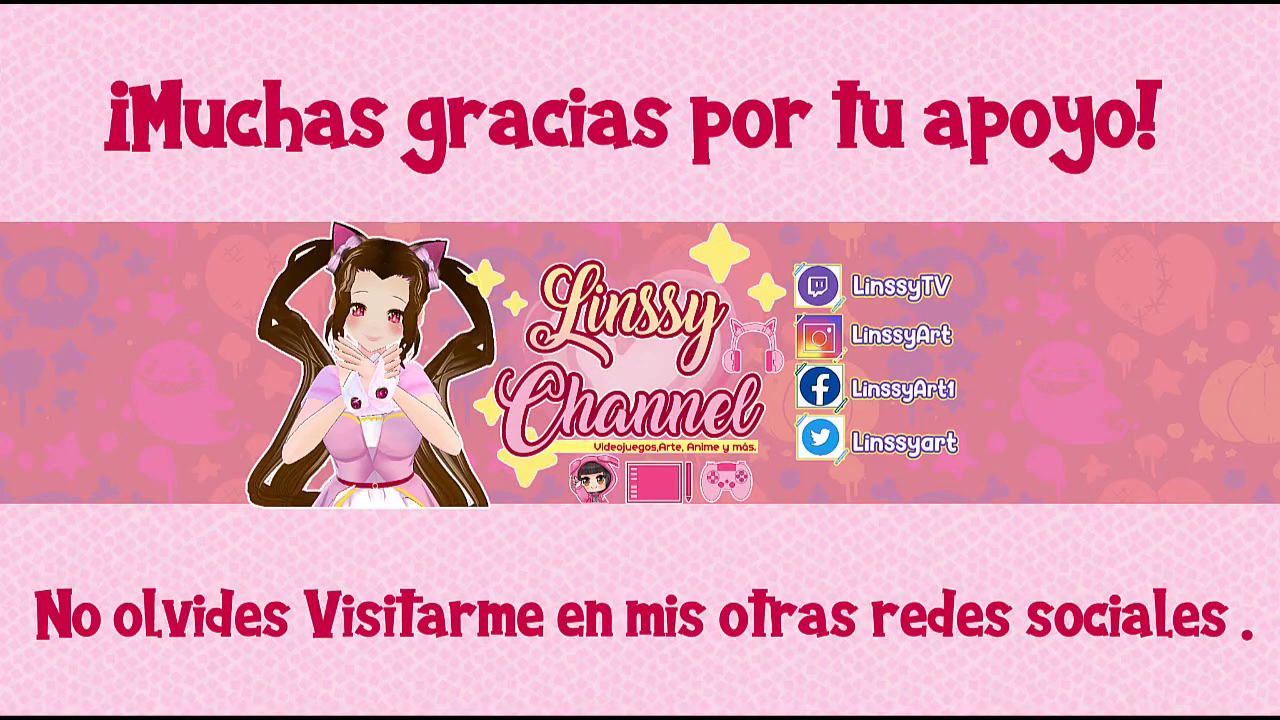